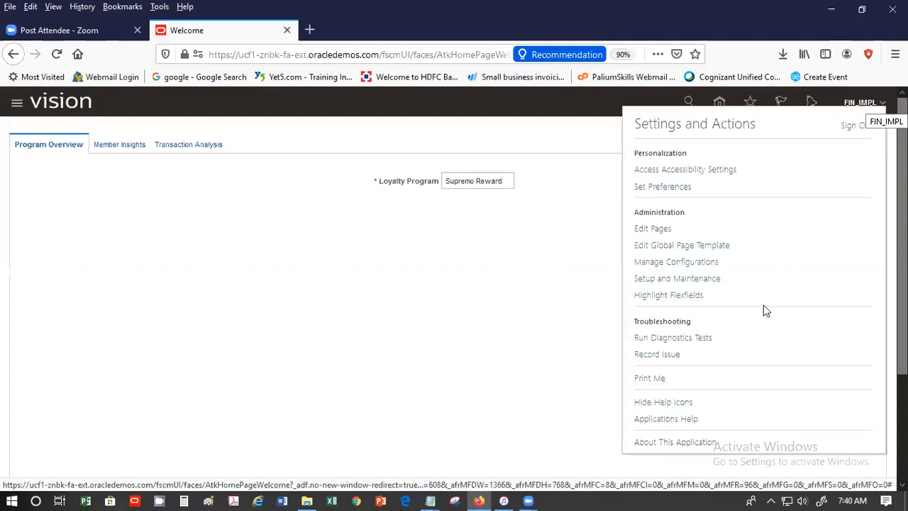
Go to Setup and Maintenance, list the implementation projects, and open FIN Implementation Project
{"action": "left_click", "coordinate": [696, 279]}
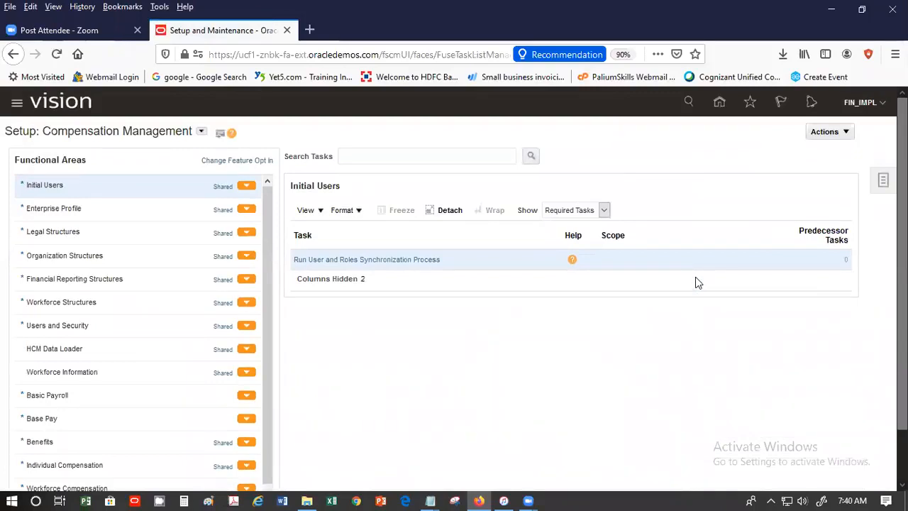
{"action": "left_click", "coordinate": [883, 182]}
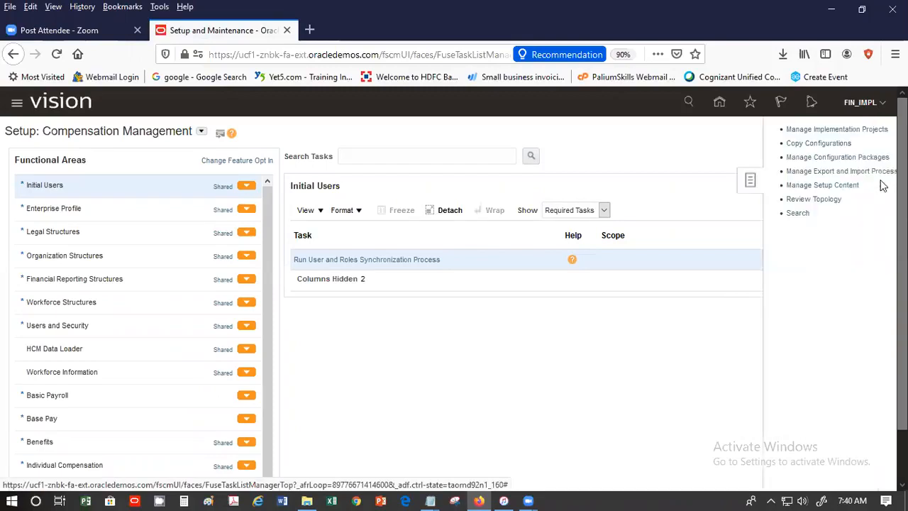
{"action": "left_click", "coordinate": [826, 129]}
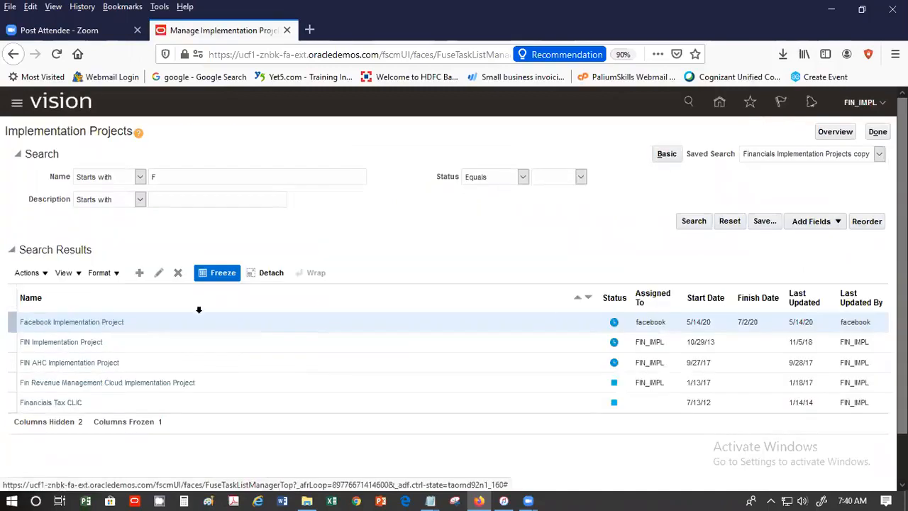
{"action": "left_click", "coordinate": [37, 344]}
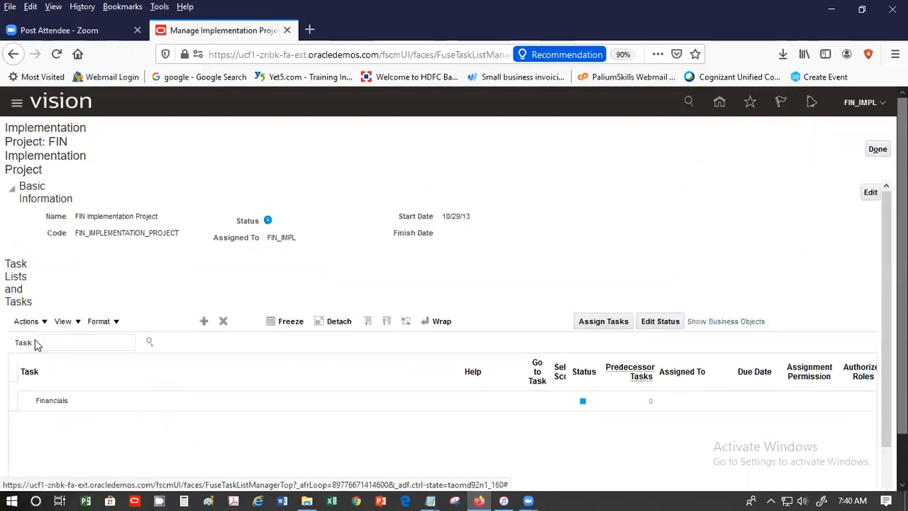
Expand the Financials task list through Define Enterprise Structures for Financials to show the Define Initial Configuration and Define Enterprise for Financials tasks
{"action": "left_click", "coordinate": [27, 330]}
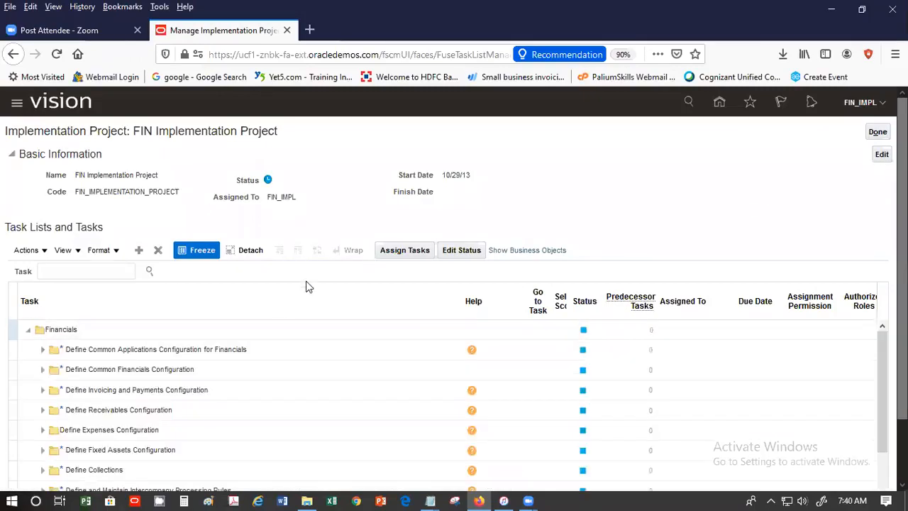
{"action": "left_click", "coordinate": [42, 351]}
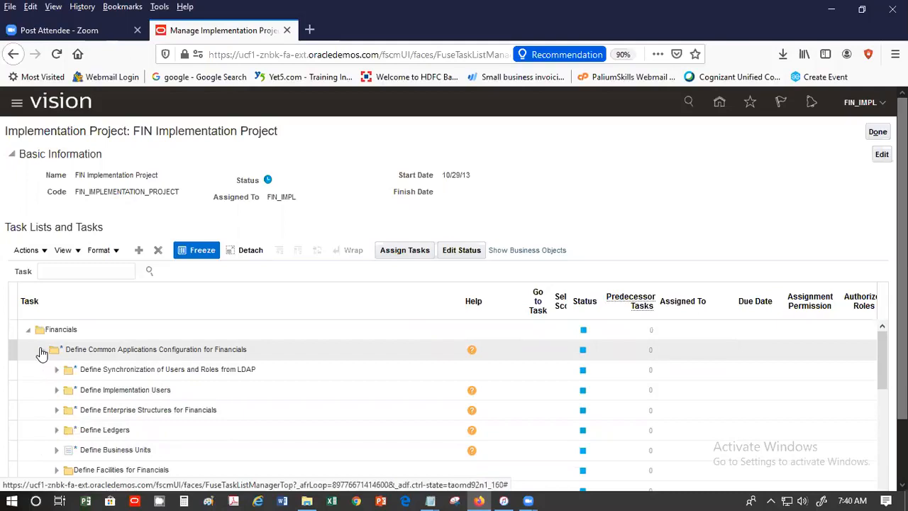
{"action": "left_click", "coordinate": [57, 407]}
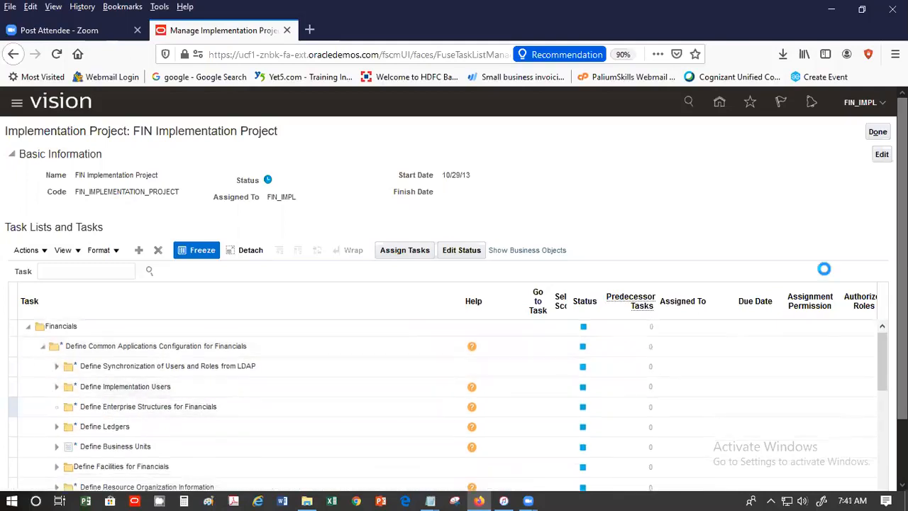
{"action": "left_click_drag", "start_coordinate": [880, 347], "coordinate": [880, 380]}
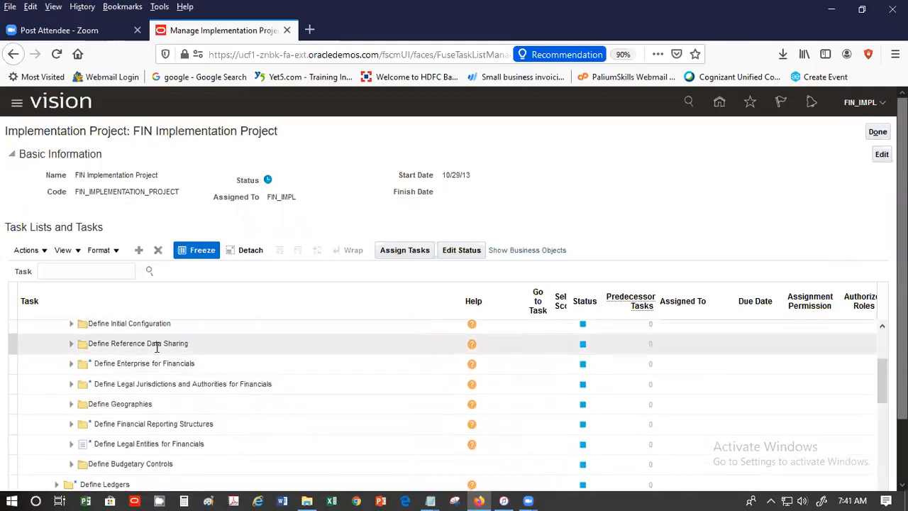
{"action": "left_click", "coordinate": [71, 327]}
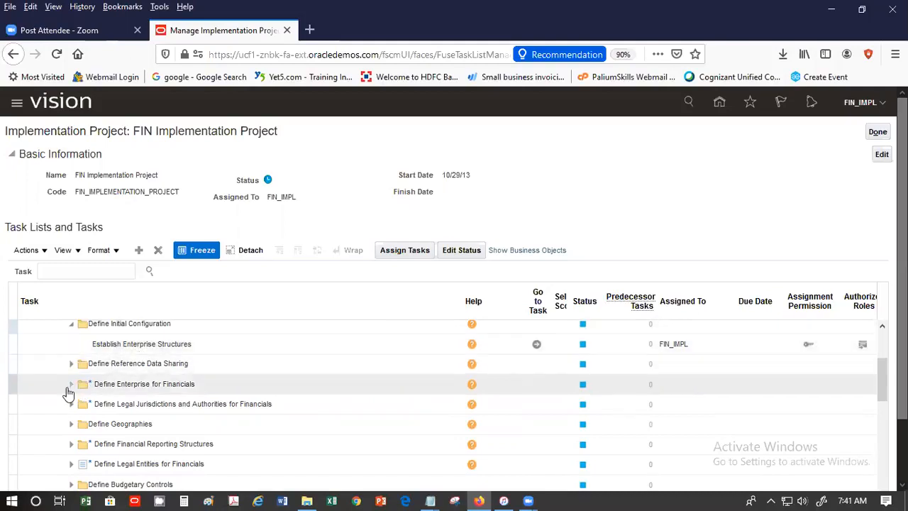
{"action": "left_click", "coordinate": [70, 385]}
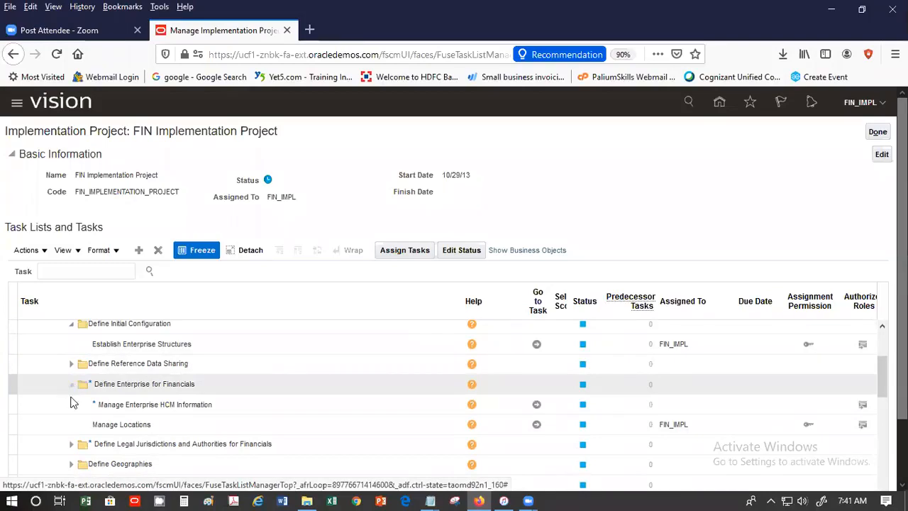
Expand Define Financial Reporting Structures and review its task lists and the ones that follow, such as ledgers and business units
{"action": "scroll", "coordinate": [76, 414], "scroll_direction": "down", "scroll_amount": 1}
{"action": "scroll", "coordinate": [76, 415], "scroll_direction": "down", "scroll_amount": 3}
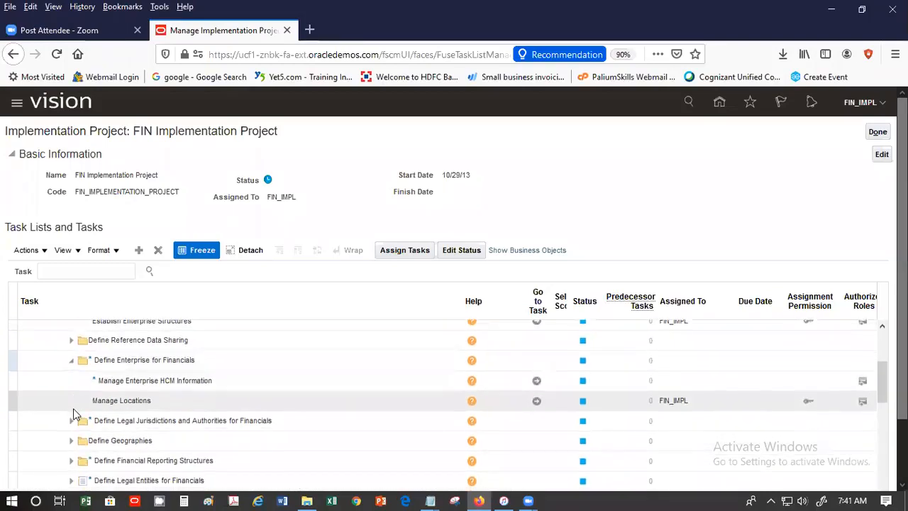
{"action": "scroll", "coordinate": [76, 414], "scroll_direction": "down", "scroll_amount": 2}
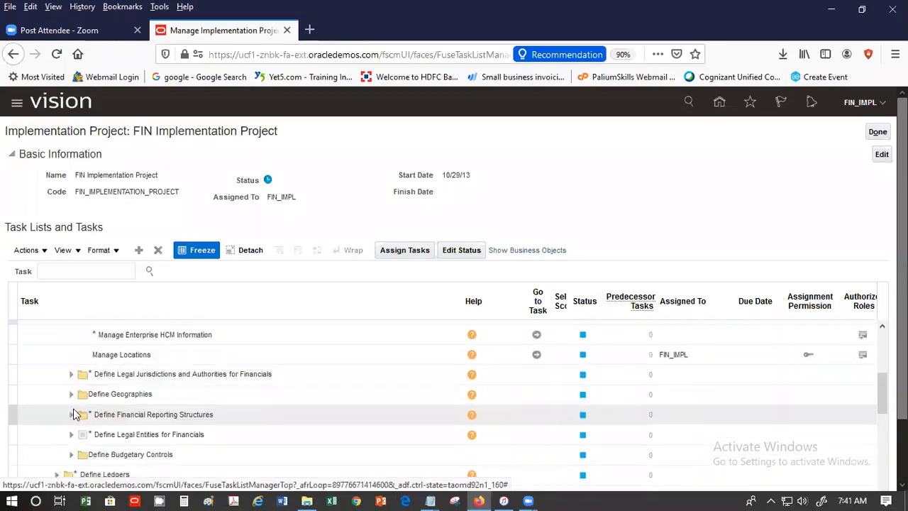
{"action": "left_click", "coordinate": [70, 403]}
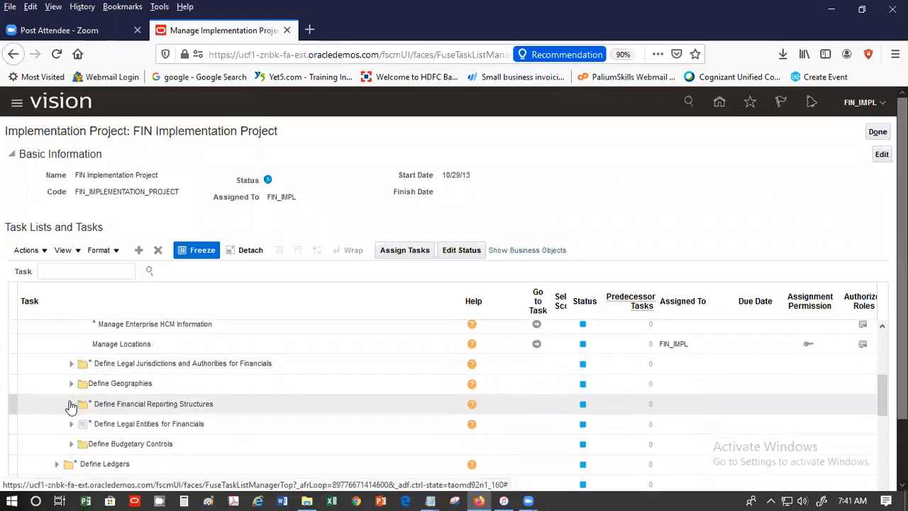
{"action": "scroll", "coordinate": [209, 353], "scroll_direction": "down", "scroll_amount": 1}
{"action": "scroll", "coordinate": [206, 358], "scroll_direction": "down", "scroll_amount": 3}
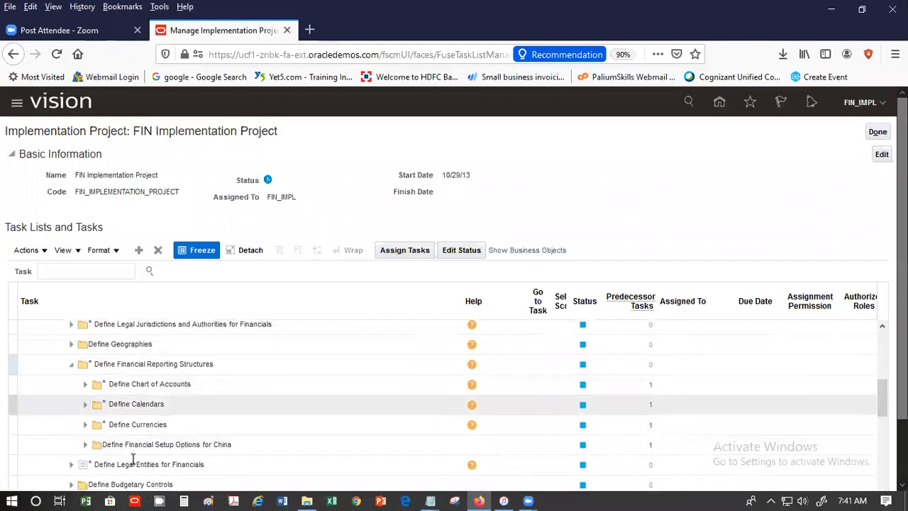
{"action": "scroll", "coordinate": [147, 448], "scroll_direction": "down", "scroll_amount": 3}
{"action": "scroll", "coordinate": [146, 454], "scroll_direction": "down", "scroll_amount": 3}
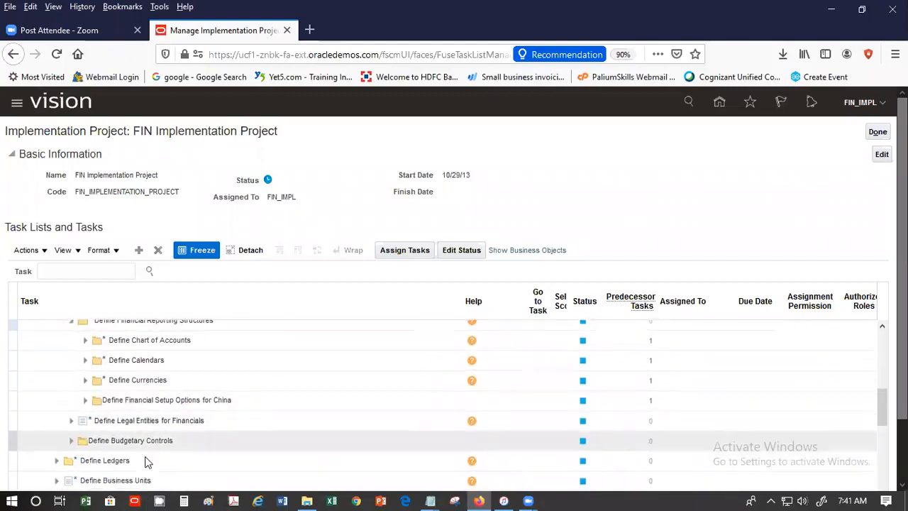
{"action": "scroll", "coordinate": [144, 461], "scroll_direction": "down", "scroll_amount": 5}
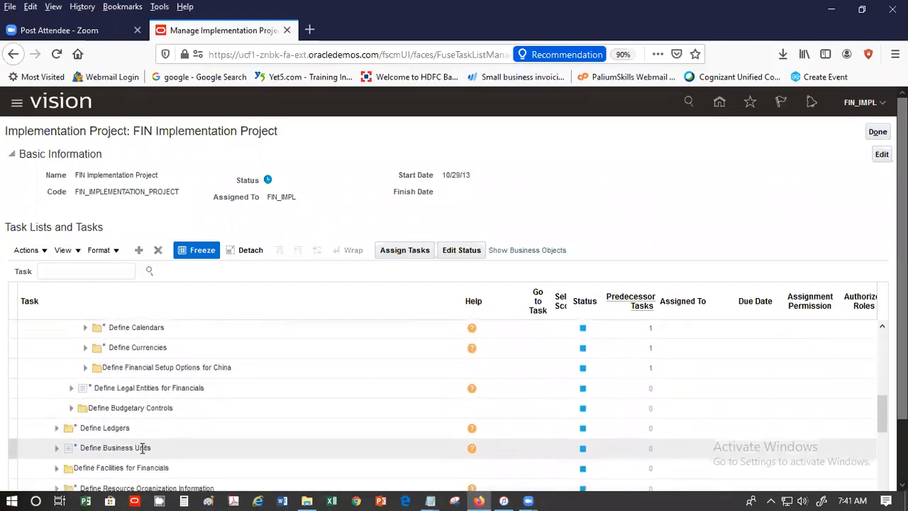
{"action": "scroll", "coordinate": [143, 457], "scroll_direction": "down", "scroll_amount": 4}
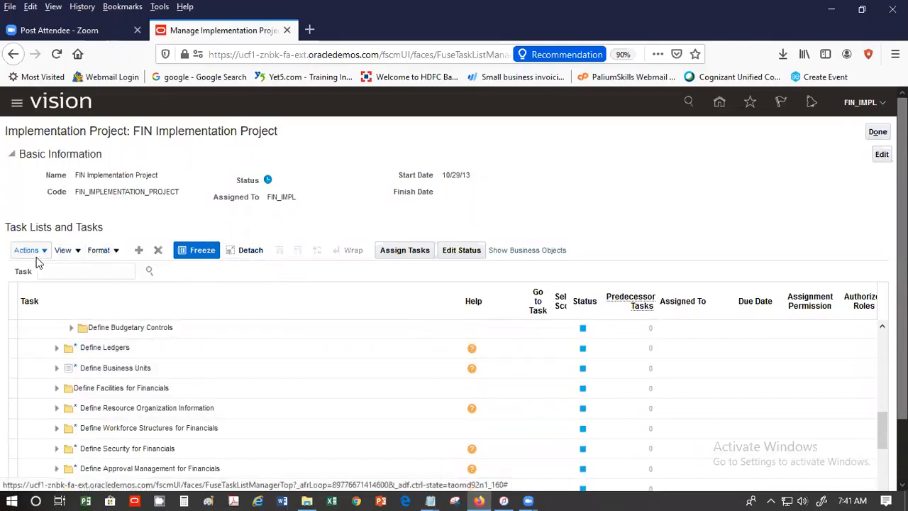
Leave the implementation project and the project list, and open the Search page of Setup and Maintenance
{"action": "left_click", "coordinate": [78, 271]}
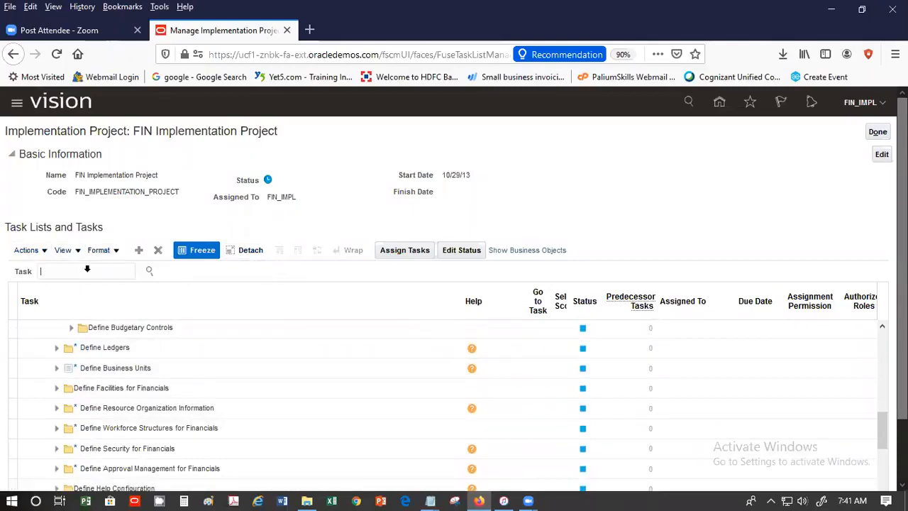
{"action": "left_click", "coordinate": [877, 132]}
{"action": "left_click", "coordinate": [878, 133]}
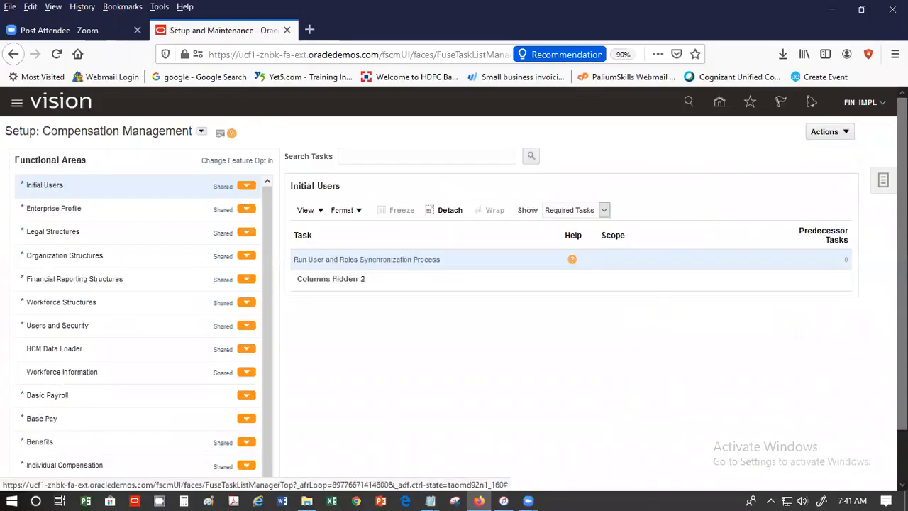
{"action": "left_click", "coordinate": [885, 181]}
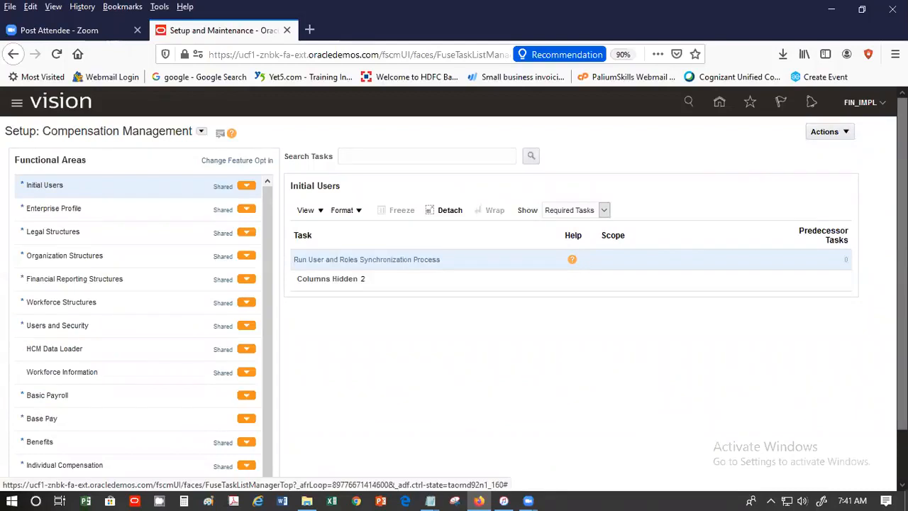
{"action": "left_click", "coordinate": [781, 212]}
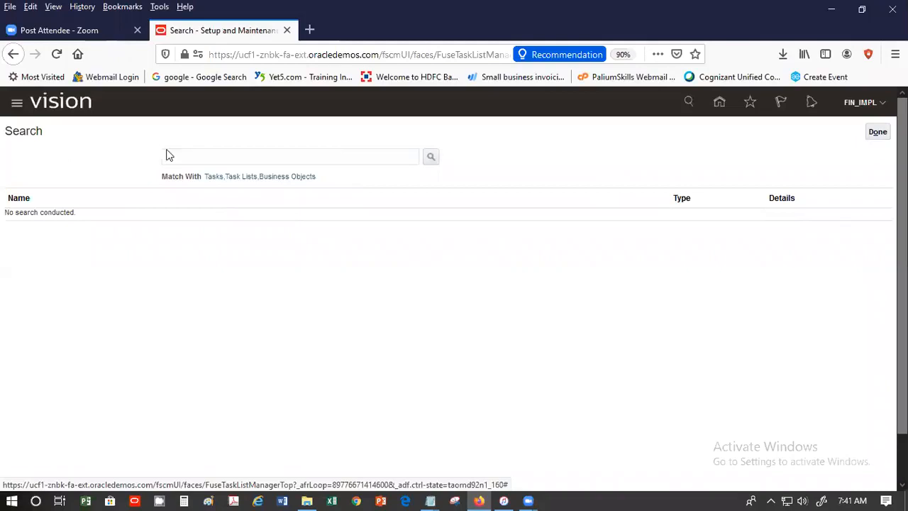
Search the setup tasks for "Upload" and look through the results for ledger-related upload tasks
{"action": "left_click", "coordinate": [205, 164]}
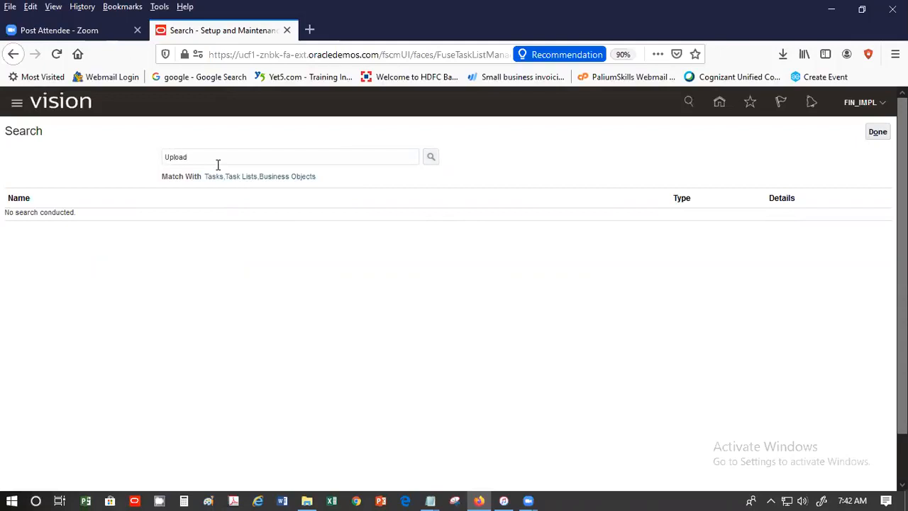
{"action": "key", "text": "Return"}
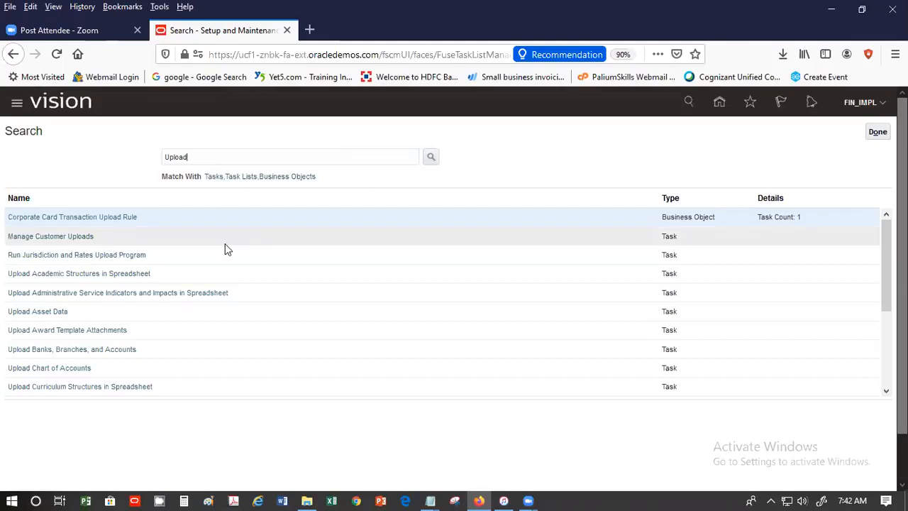
{"action": "scroll", "coordinate": [225, 243], "scroll_direction": "down", "scroll_amount": 1}
{"action": "scroll", "coordinate": [225, 244], "scroll_direction": "down", "scroll_amount": 3}
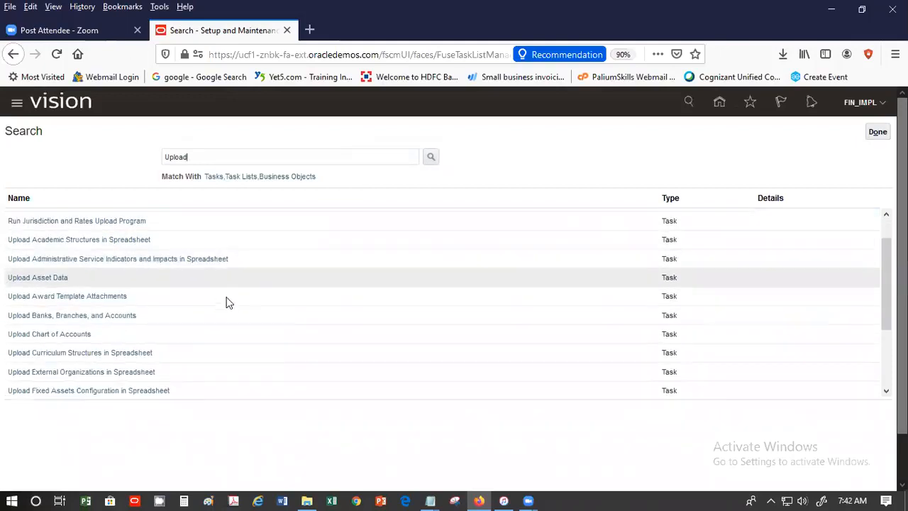
{"action": "scroll", "coordinate": [228, 344], "scroll_direction": "down", "scroll_amount": 2}
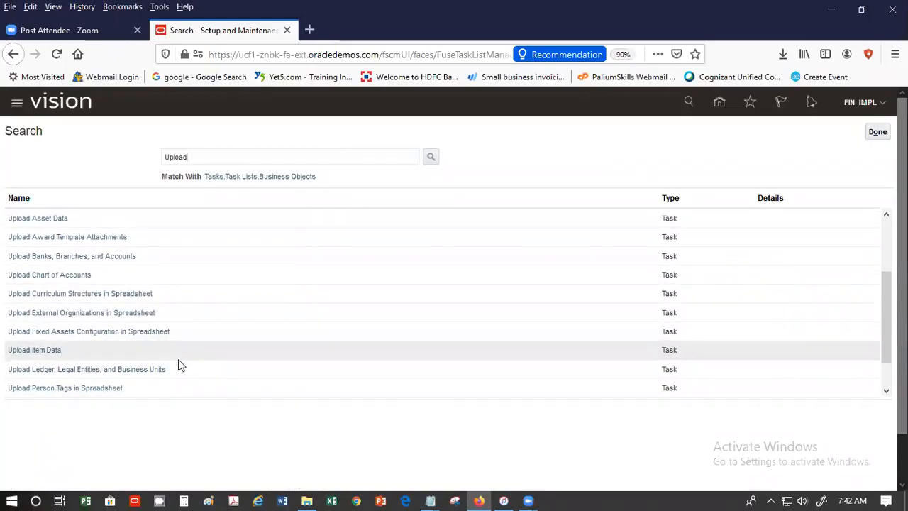
Search the setup tasks for "Ledger, Legal Entities" instead
{"action": "double_click", "coordinate": [219, 147]}
{"action": "type", "text": "L"}
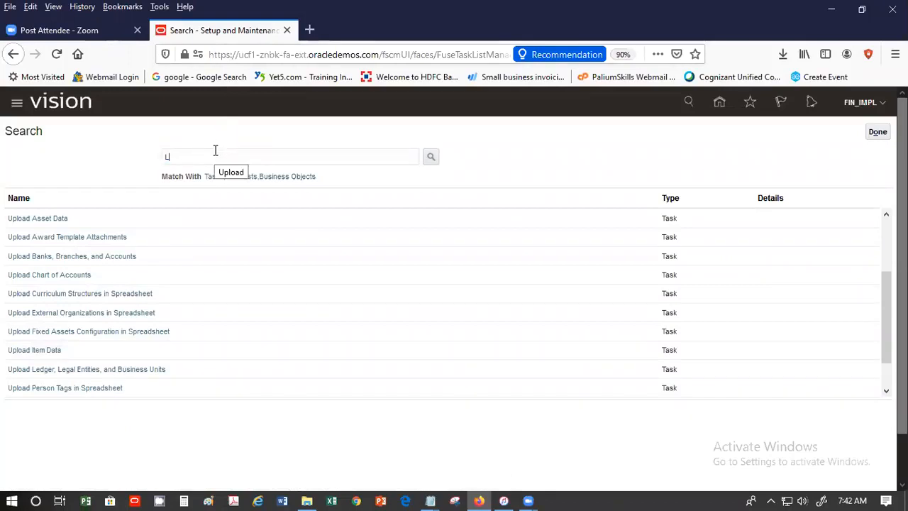
{"action": "type", "text": "edger, Legal Entities"}
{"action": "key", "text": "Return"}
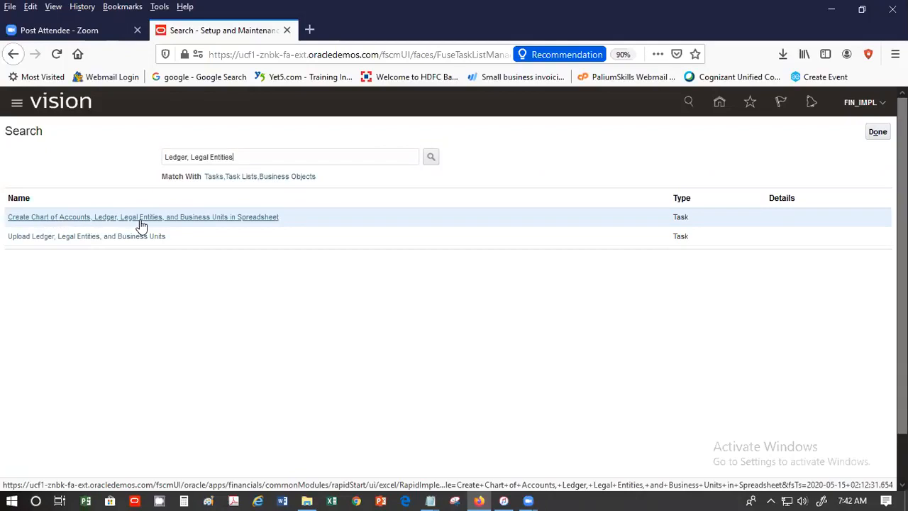
Download RapidImplementationForGeneralLedger.xlsm from the Create Chart of Accounts, Ledger, Legal Entities, and Business Units in Spreadsheet task and open it in Excel
{"action": "left_click", "coordinate": [236, 221]}
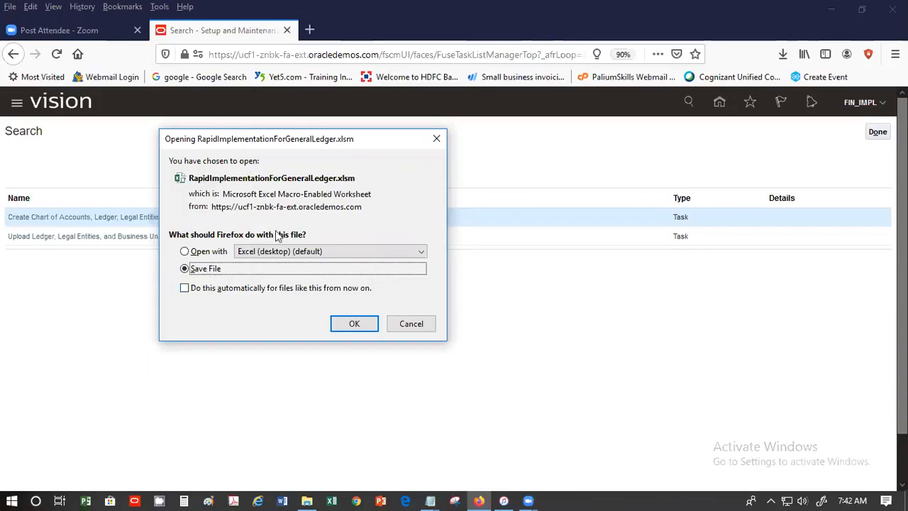
{"action": "left_click", "coordinate": [354, 329]}
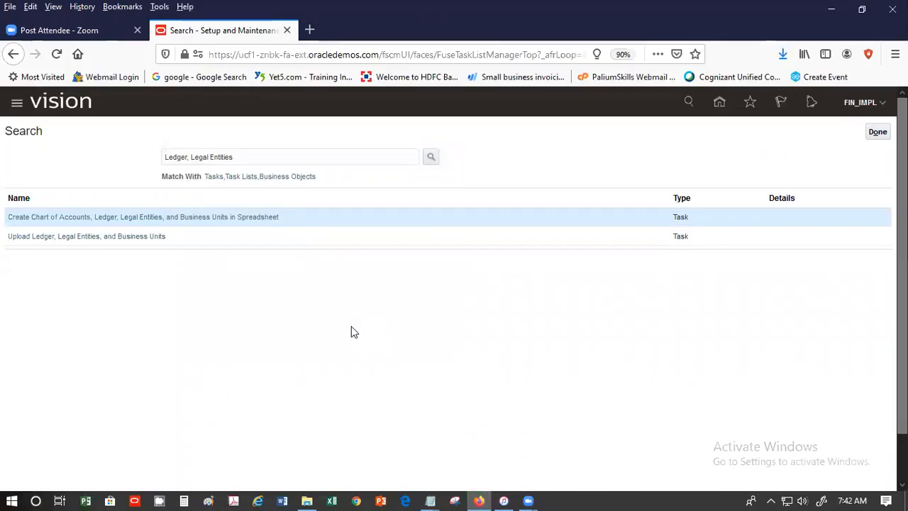
{"action": "left_click", "coordinate": [784, 56]}
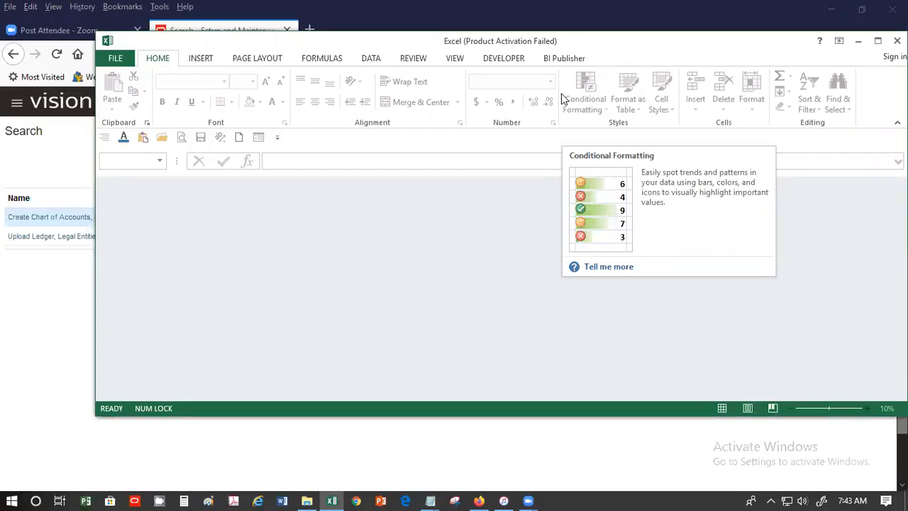
Maximize the Excel window, dismiss the Office Activation Wizard, and switch back to the task search in Firefox
{"action": "double_click", "coordinate": [507, 41]}
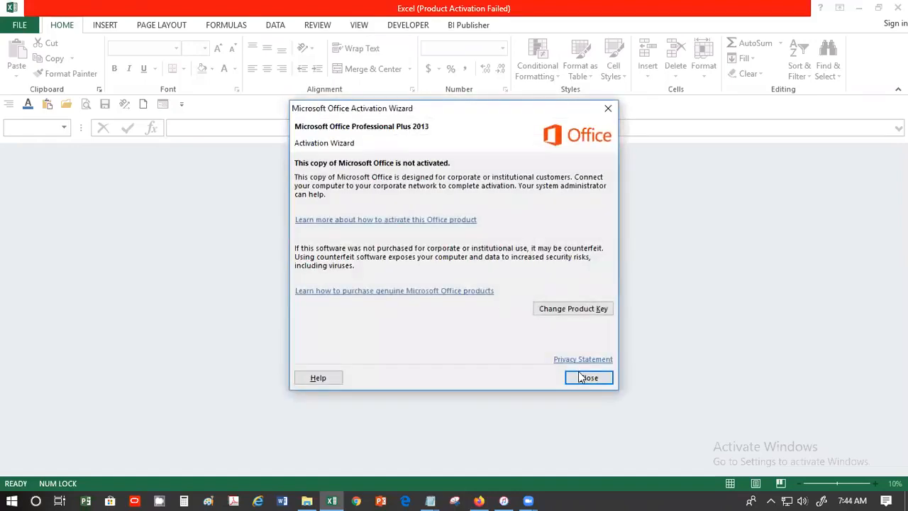
{"action": "left_click", "coordinate": [584, 383]}
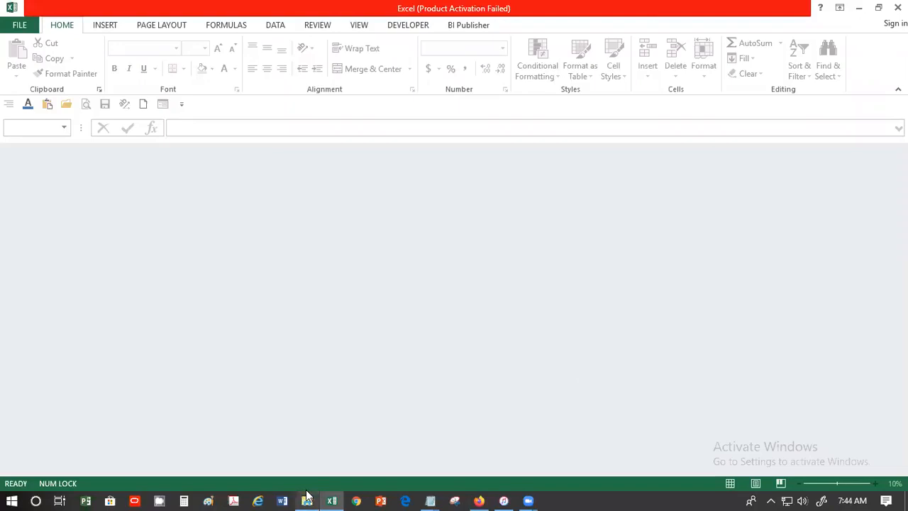
{"action": "mouse_move", "coordinate": [307, 496]}
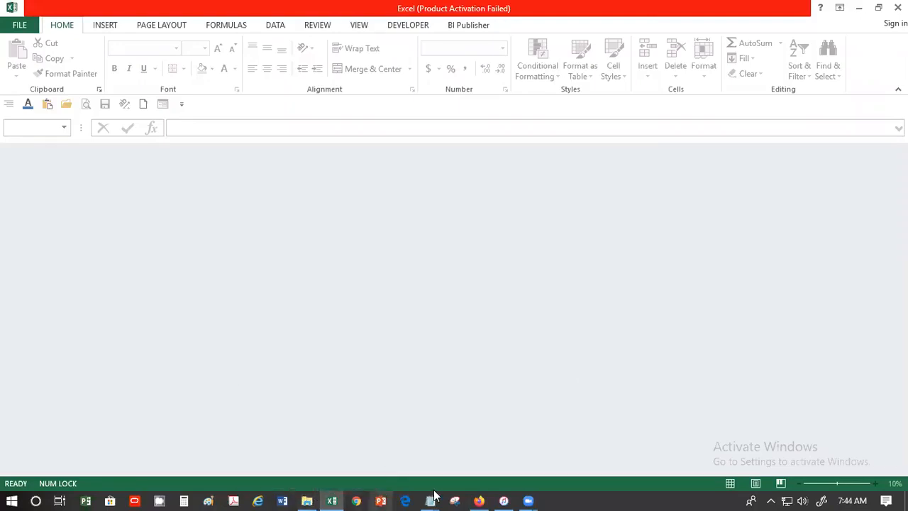
{"action": "mouse_move", "coordinate": [481, 497]}
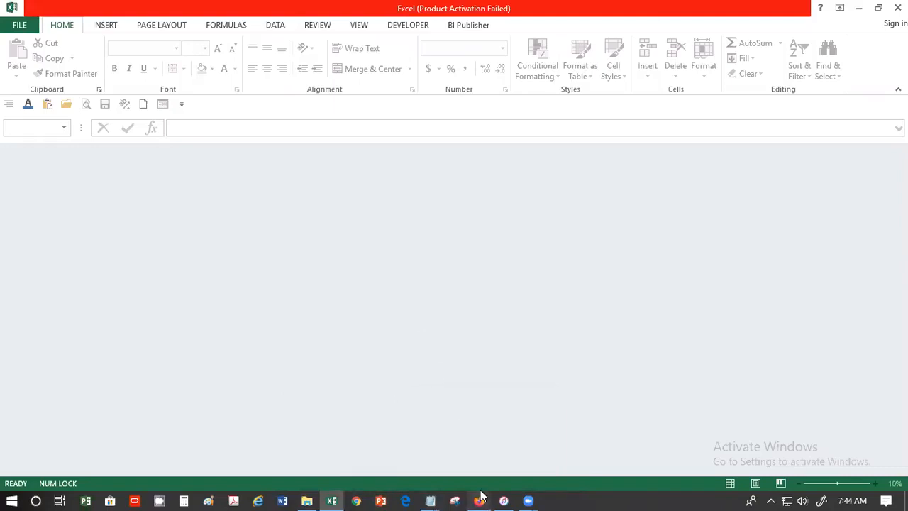
{"action": "key", "text": "alt+Tab"}
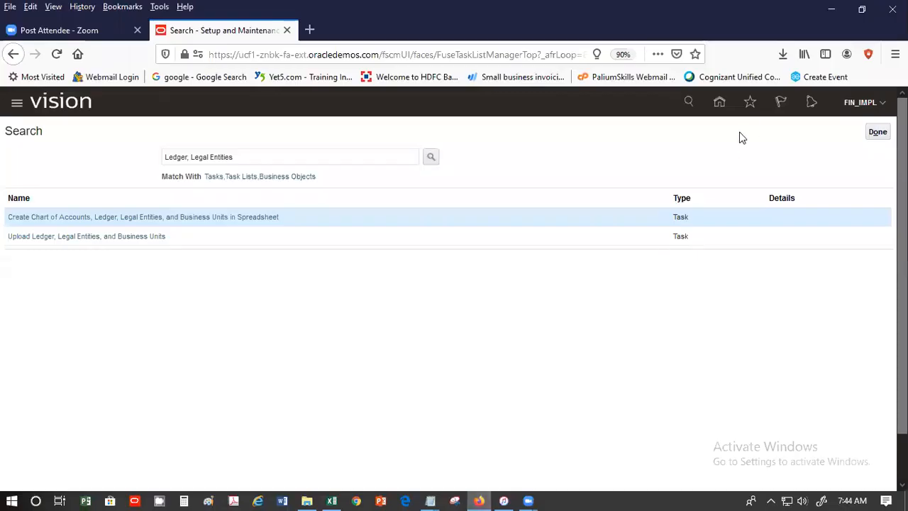
Open the downloaded RapidImplementationForGeneralLedger(1).xlsm in Excel and enable editing
{"action": "left_click", "coordinate": [781, 55]}
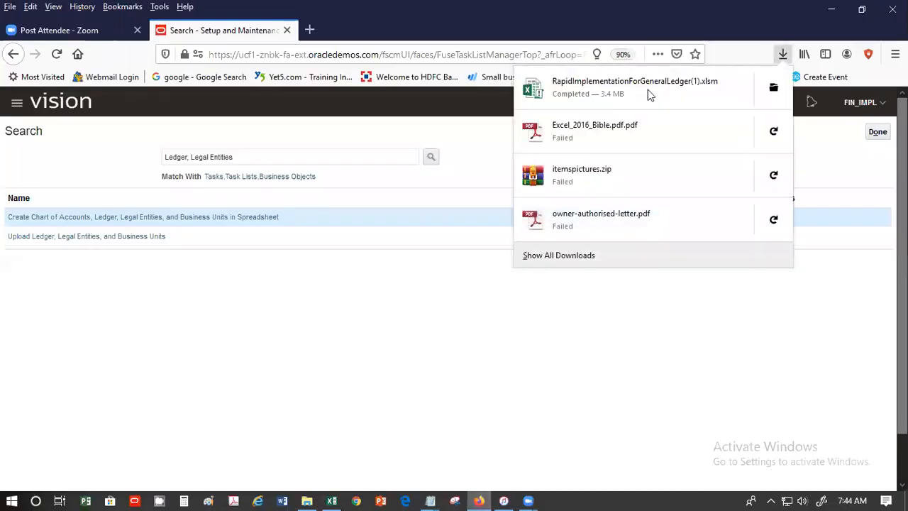
{"action": "left_click", "coordinate": [564, 96]}
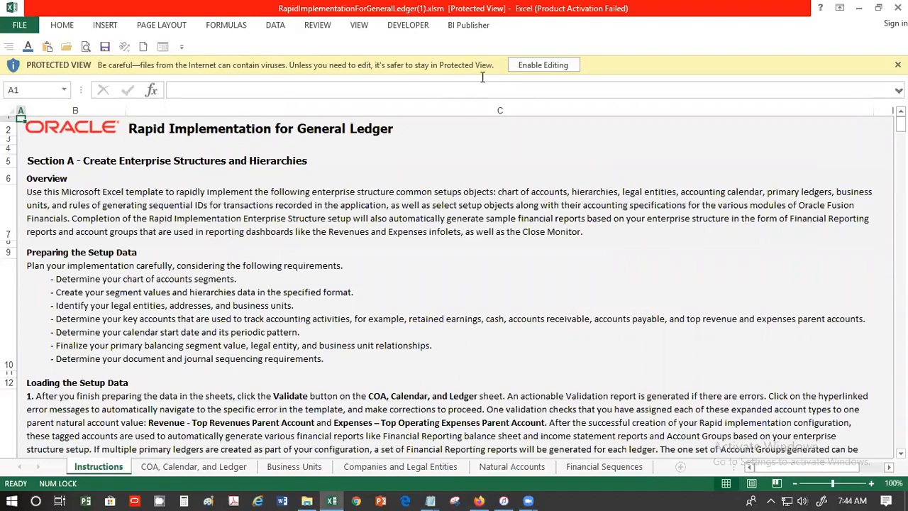
{"action": "left_click", "coordinate": [545, 65]}
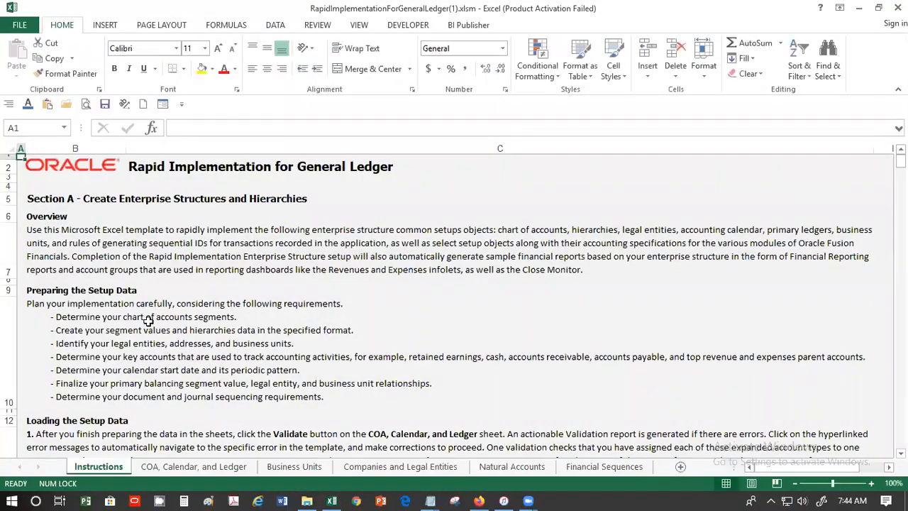
Examine the COA, Calendar, and Ledger sheet, including its ledger fields, segment label options, short prompt and display width columns
{"action": "left_click", "coordinate": [194, 467]}
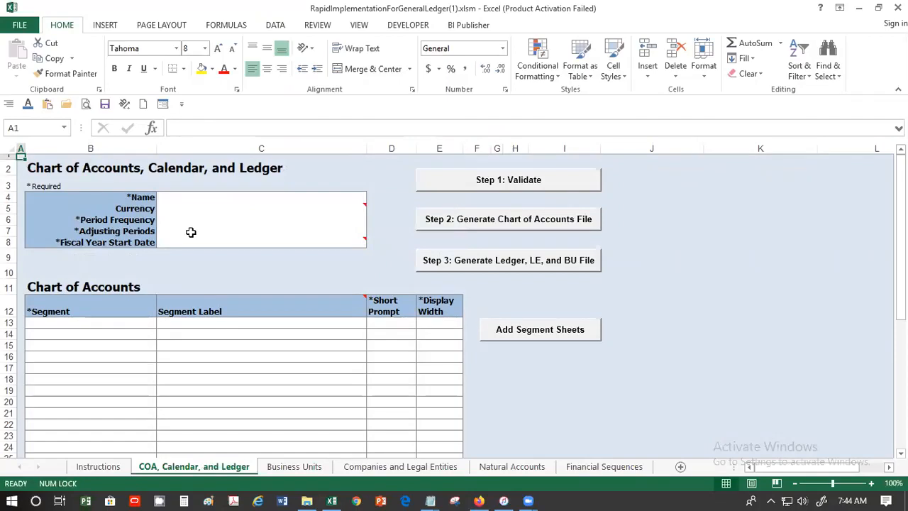
{"action": "mouse_move", "coordinate": [194, 245]}
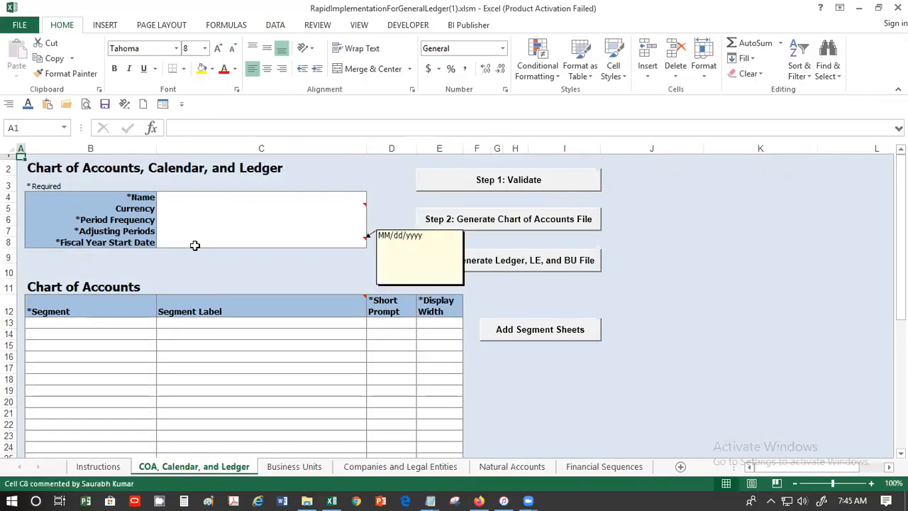
{"action": "left_click", "coordinate": [58, 320]}
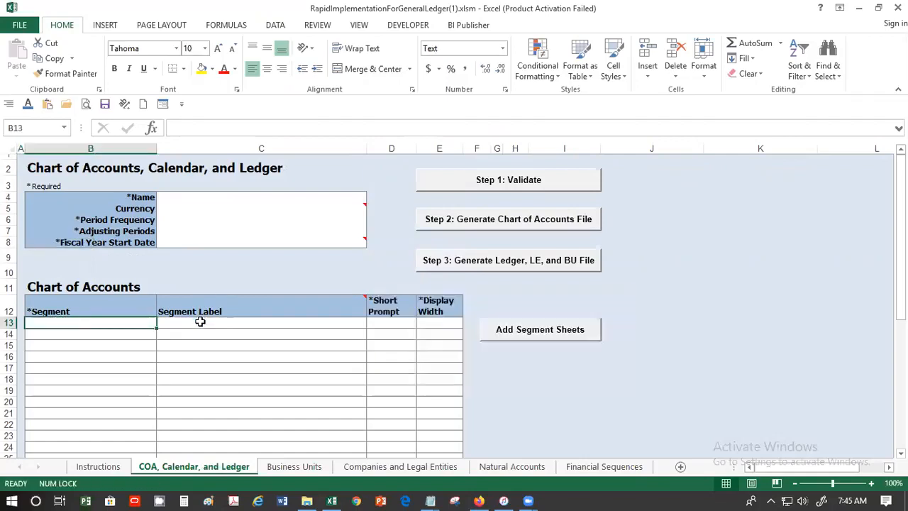
{"action": "left_click", "coordinate": [198, 321]}
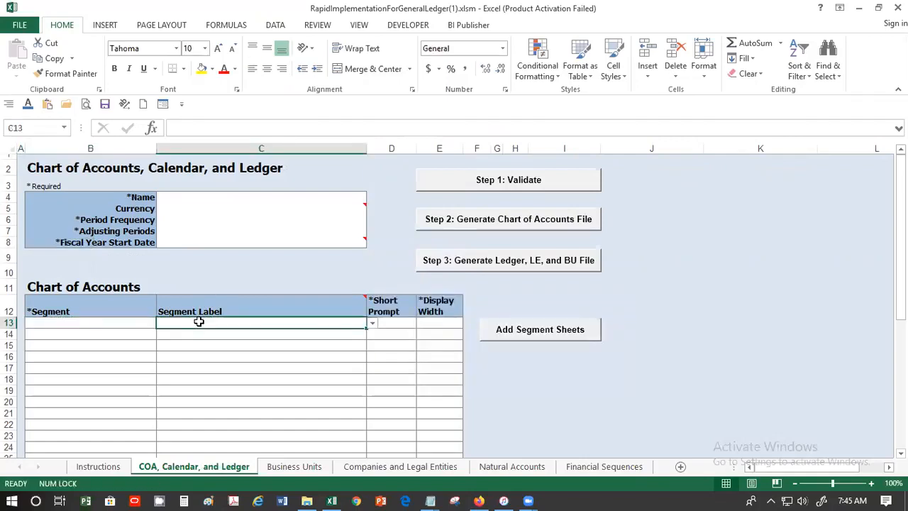
{"action": "left_click", "coordinate": [370, 323]}
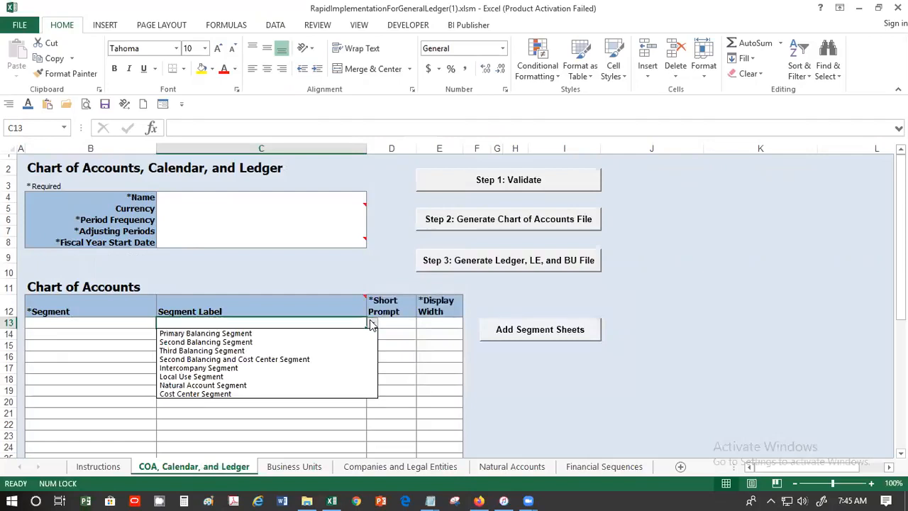
{"action": "left_click", "coordinate": [291, 298]}
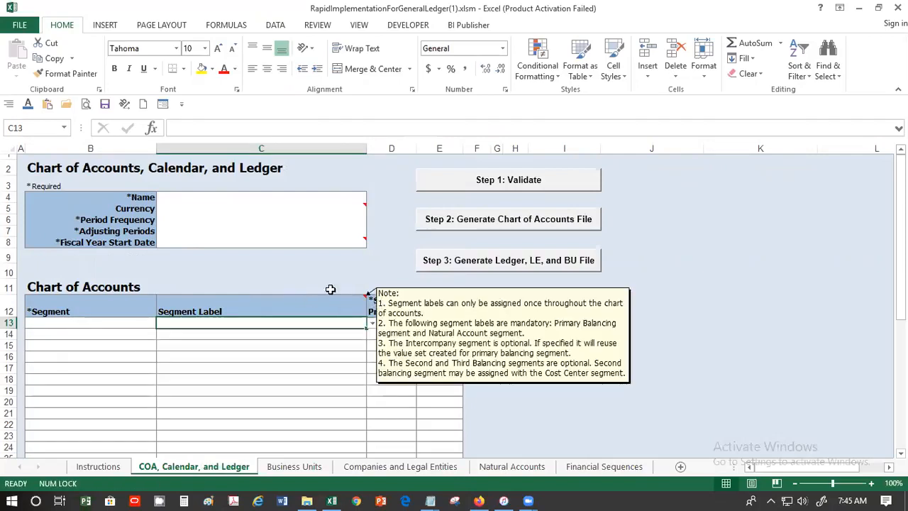
{"action": "left_click", "coordinate": [300, 347]}
{"action": "left_click", "coordinate": [376, 323]}
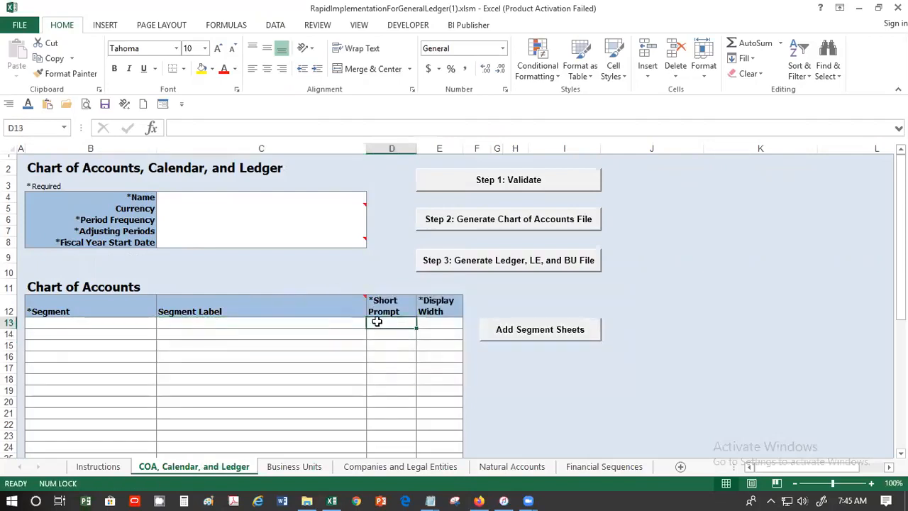
{"action": "left_click", "coordinate": [427, 321]}
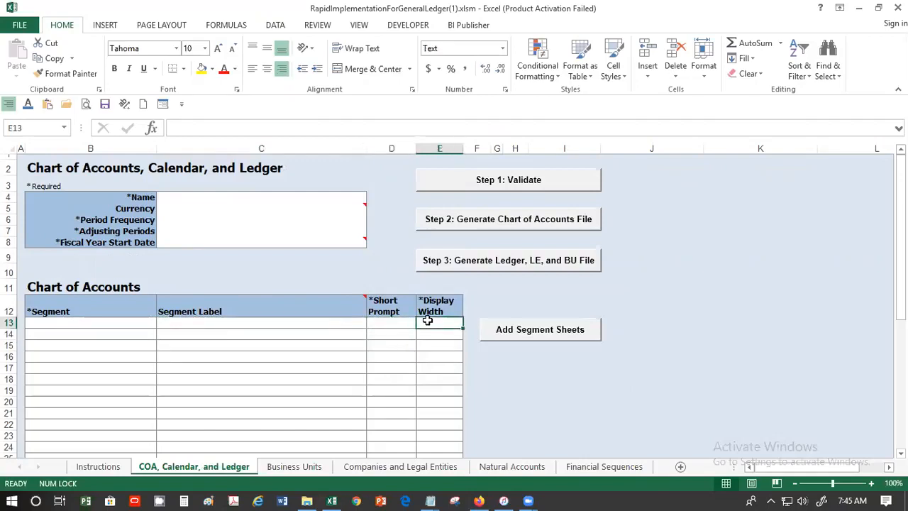
Look through the Business Units, Companies and Legal Entities, Natural Accounts, and Financial Sequences sheets
{"action": "left_click", "coordinate": [294, 467]}
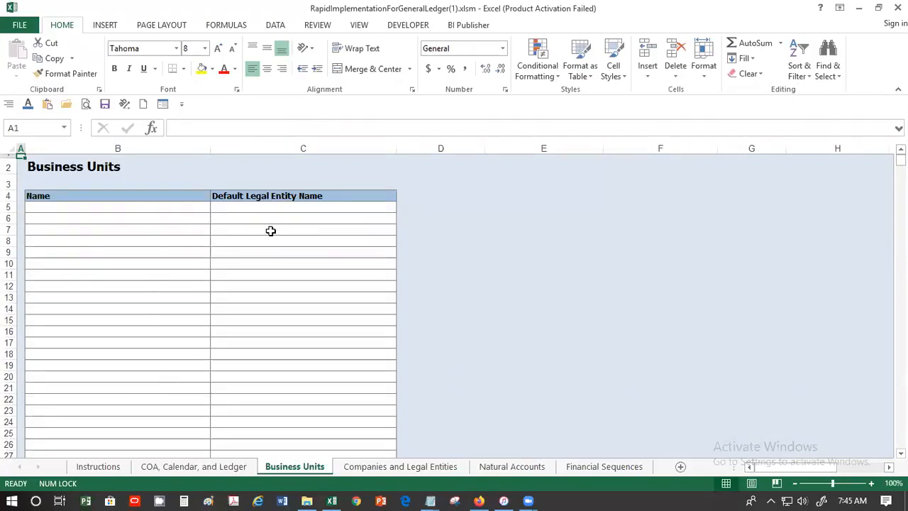
{"action": "left_click", "coordinate": [378, 466]}
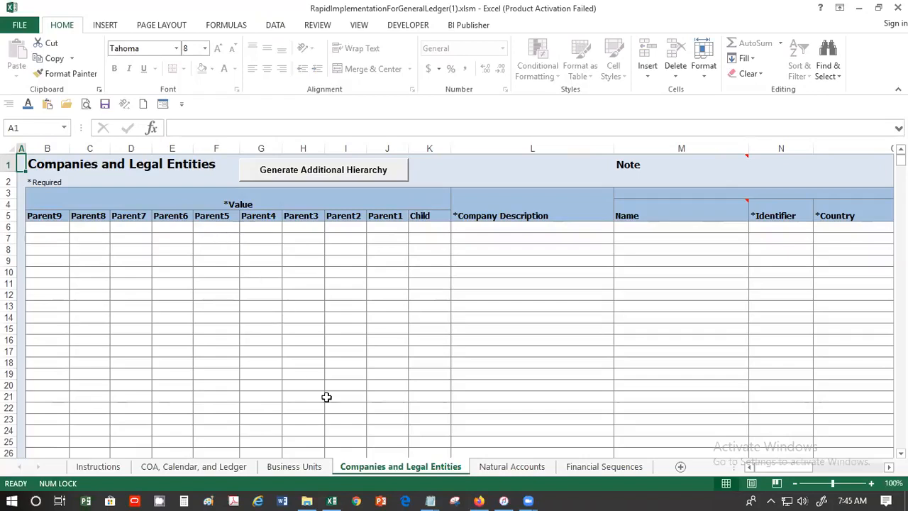
{"action": "left_click", "coordinate": [482, 466]}
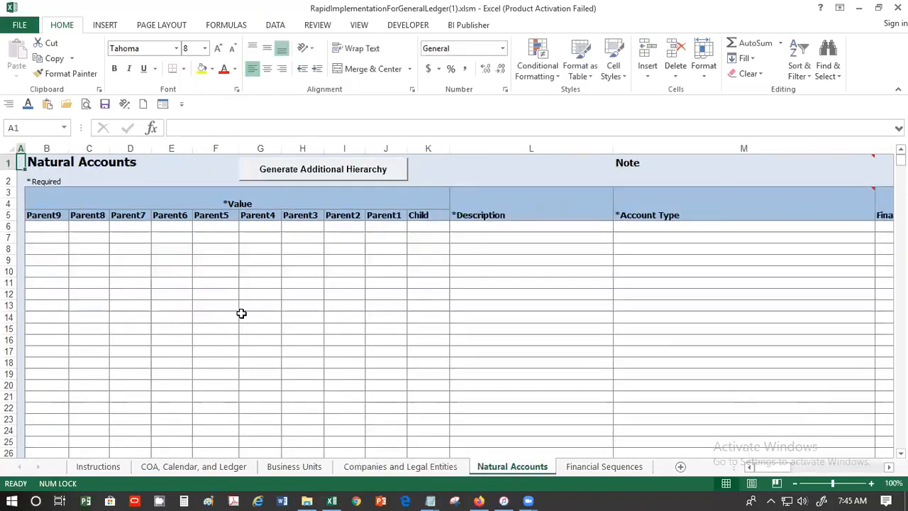
{"action": "left_click", "coordinate": [588, 467]}
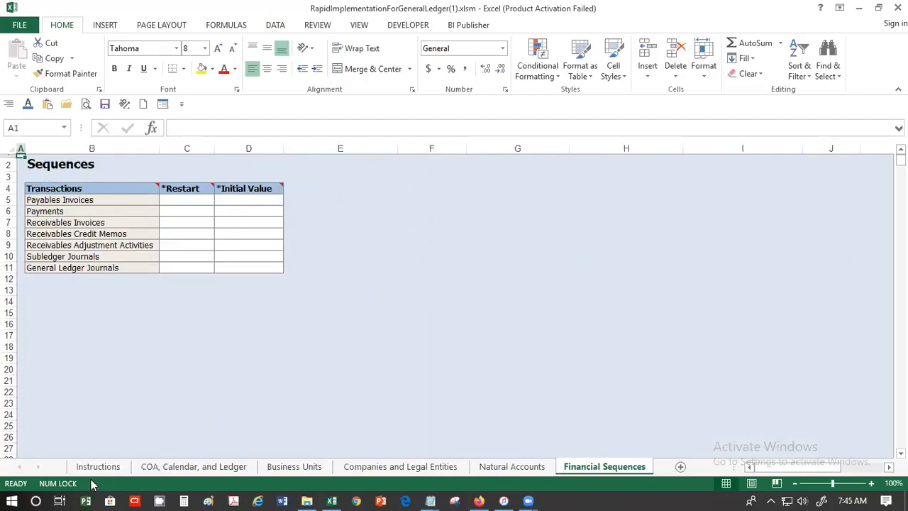
Read through the Instructions sheet, from preparing and loading the setup data to the hierarchy upload parameters
{"action": "left_click", "coordinate": [98, 469]}
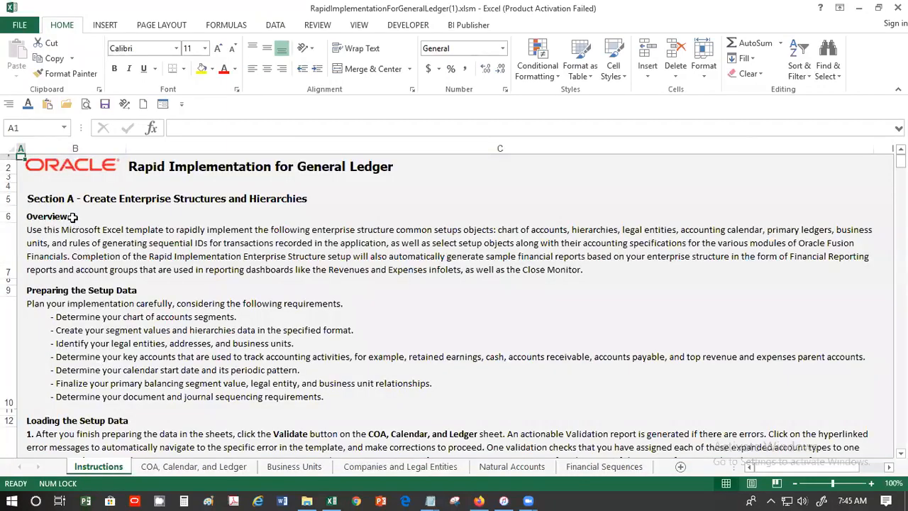
{"action": "scroll", "coordinate": [90, 294], "scroll_direction": "down", "scroll_amount": 5}
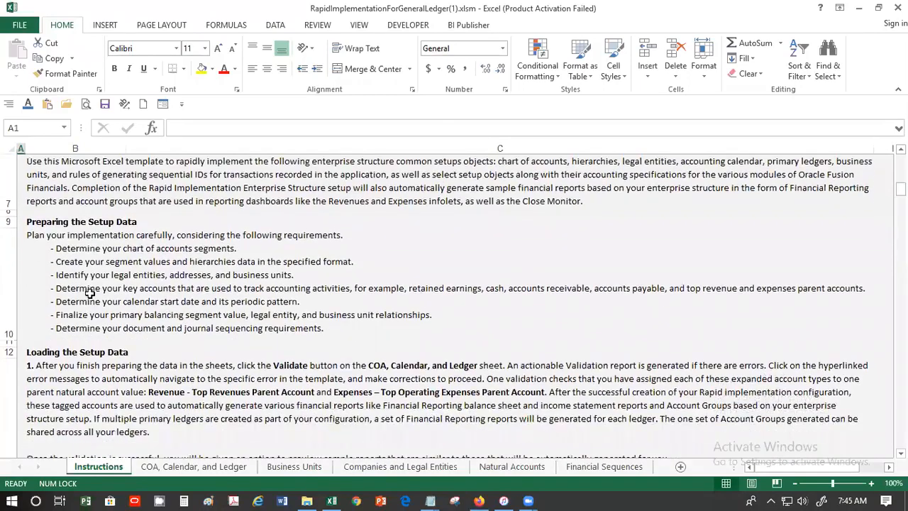
{"action": "scroll", "coordinate": [83, 291], "scroll_direction": "down", "scroll_amount": 3}
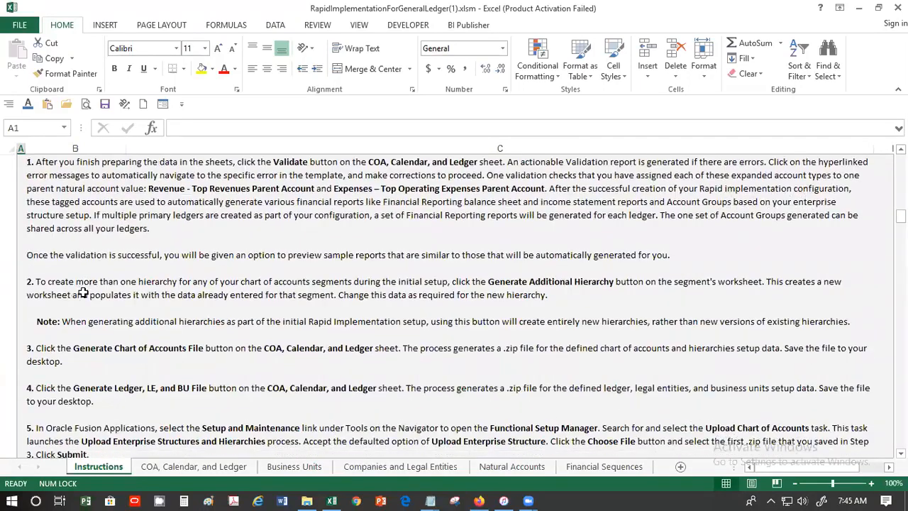
{"action": "scroll", "coordinate": [83, 291], "scroll_direction": "down", "scroll_amount": 3}
{"action": "scroll", "coordinate": [83, 293], "scroll_direction": "down", "scroll_amount": 5}
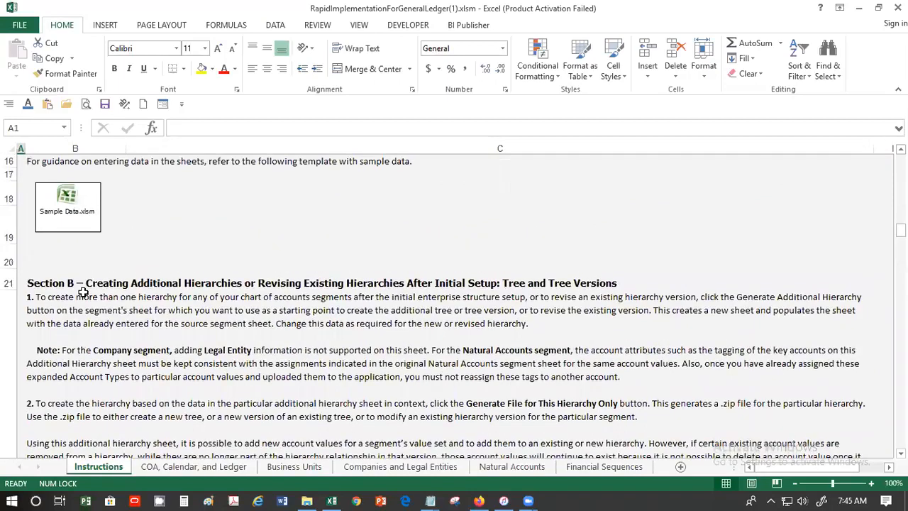
{"action": "scroll", "coordinate": [82, 296], "scroll_direction": "down", "scroll_amount": 1}
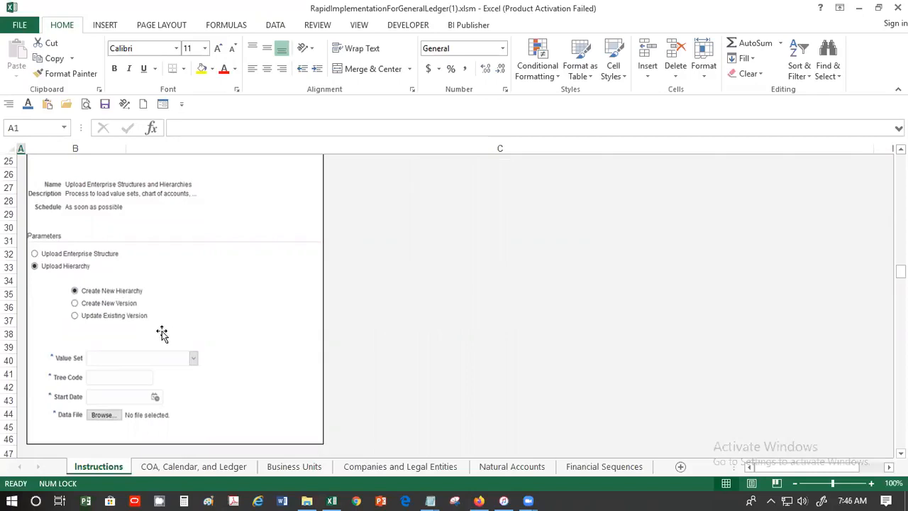
Open the Sample Data.xlsm template embedded in the Instructions sheet and maximize its window
{"action": "scroll", "coordinate": [162, 330], "scroll_direction": "up", "scroll_amount": 10}
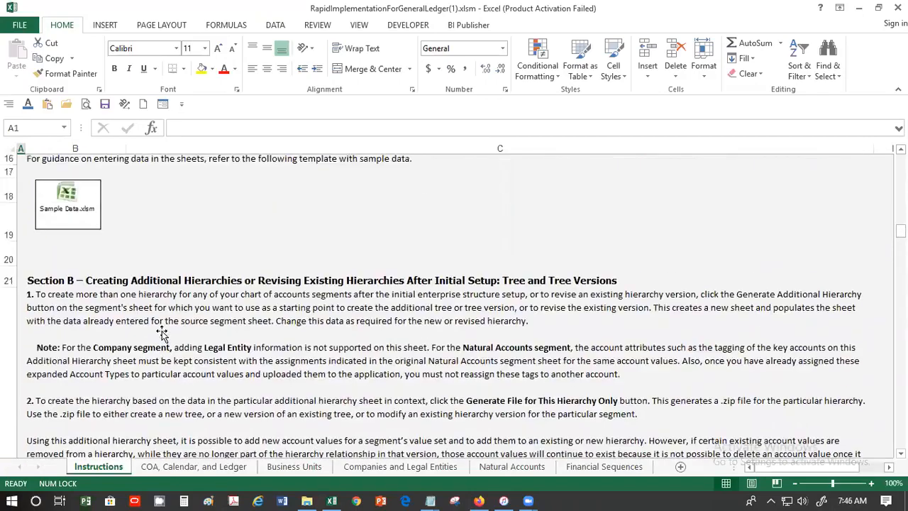
{"action": "scroll", "coordinate": [162, 332], "scroll_direction": "up", "scroll_amount": 5}
{"action": "scroll", "coordinate": [162, 330], "scroll_direction": "down", "scroll_amount": 2}
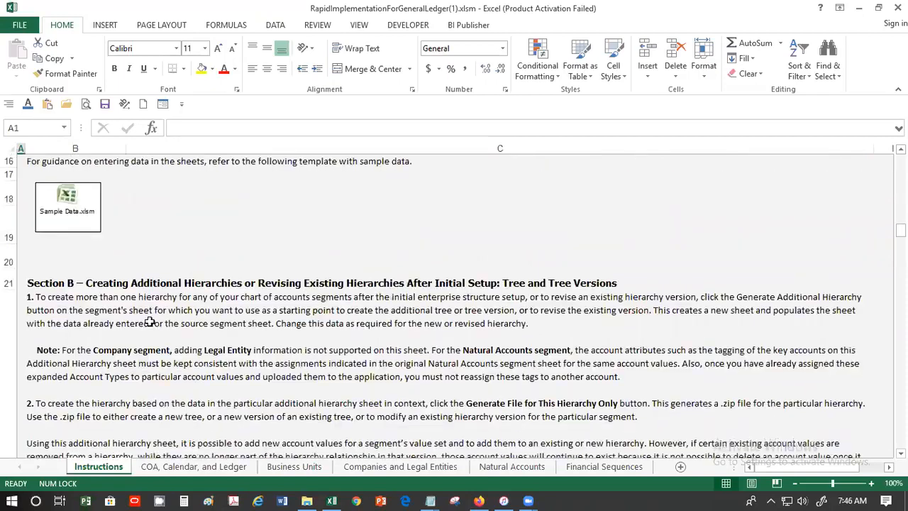
{"action": "double_click", "coordinate": [87, 217]}
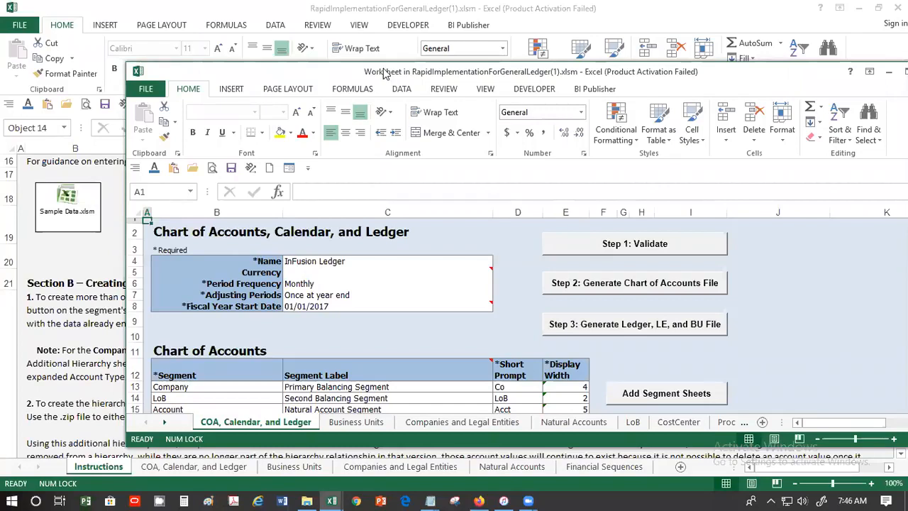
{"action": "double_click", "coordinate": [383, 73]}
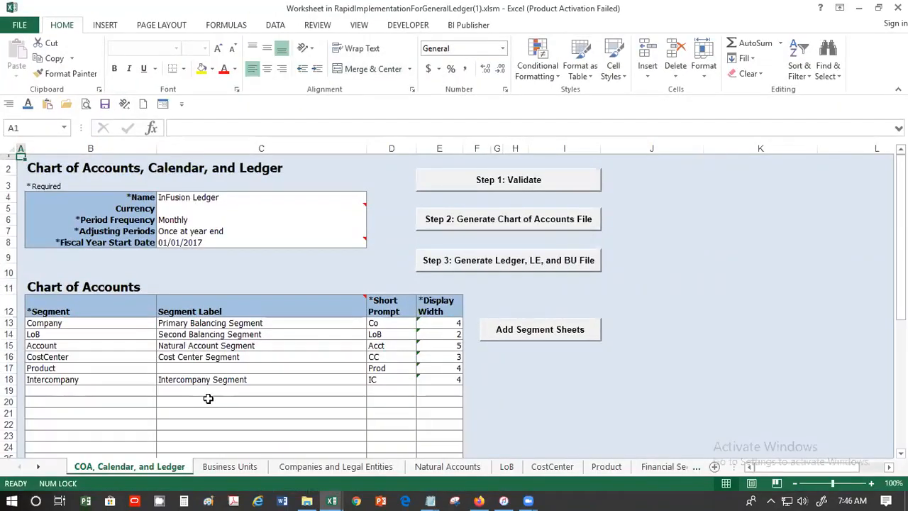
Rename the sample ledger as SP InFusion Ledger and set its currency to USD
{"action": "left_click", "coordinate": [189, 196]}
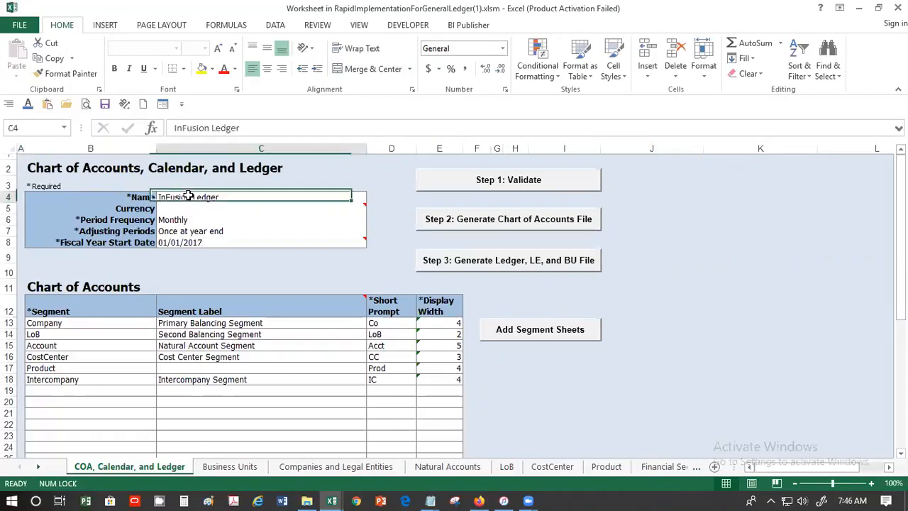
{"action": "left_click", "coordinate": [173, 130]}
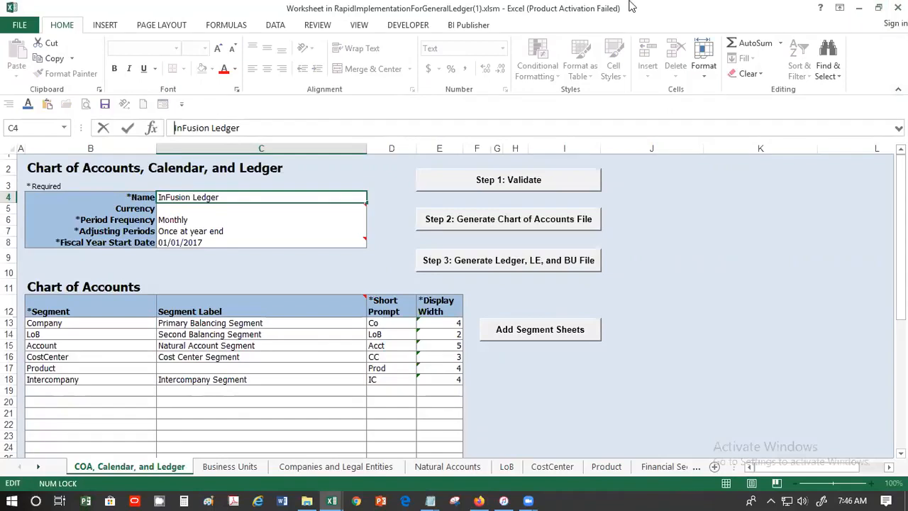
{"action": "type", "text": "SP"}
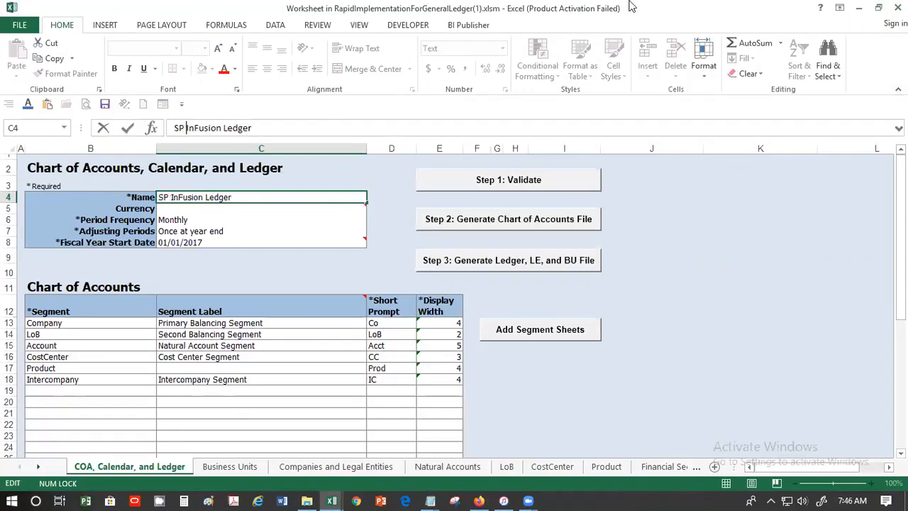
{"action": "key", "text": "Return"}
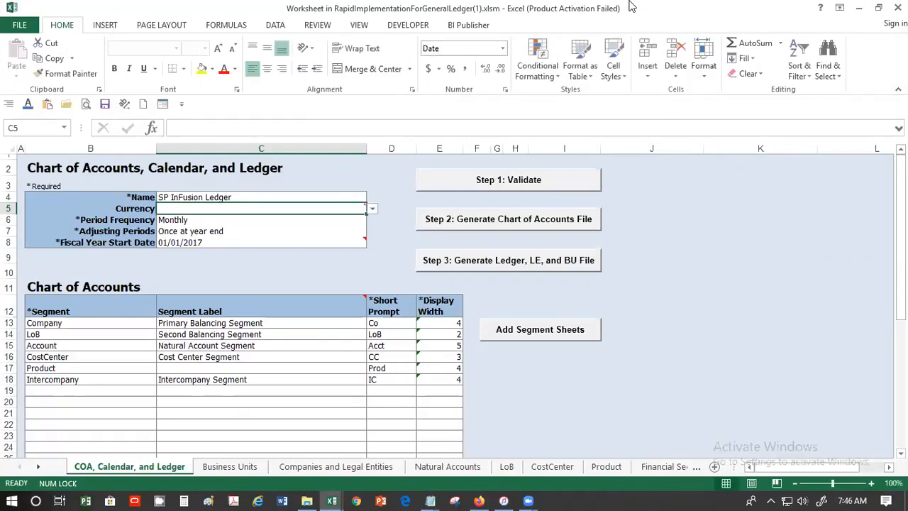
{"action": "left_click", "coordinate": [372, 208]}
{"action": "left_click", "coordinate": [328, 224]}
Review the ledger's name, currency, period frequency, adjusting periods, fiscal year start date and the Company segment's label
{"action": "left_click", "coordinate": [291, 220]}
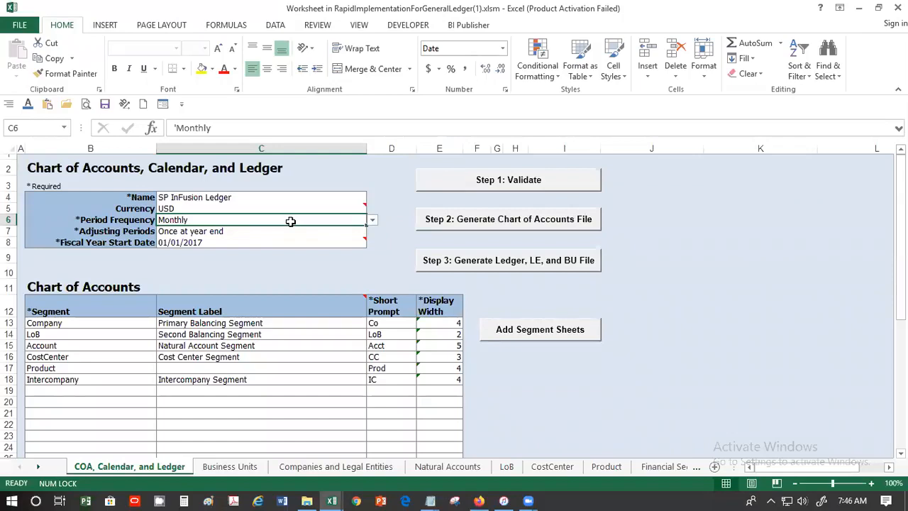
{"action": "key", "text": "Down"}
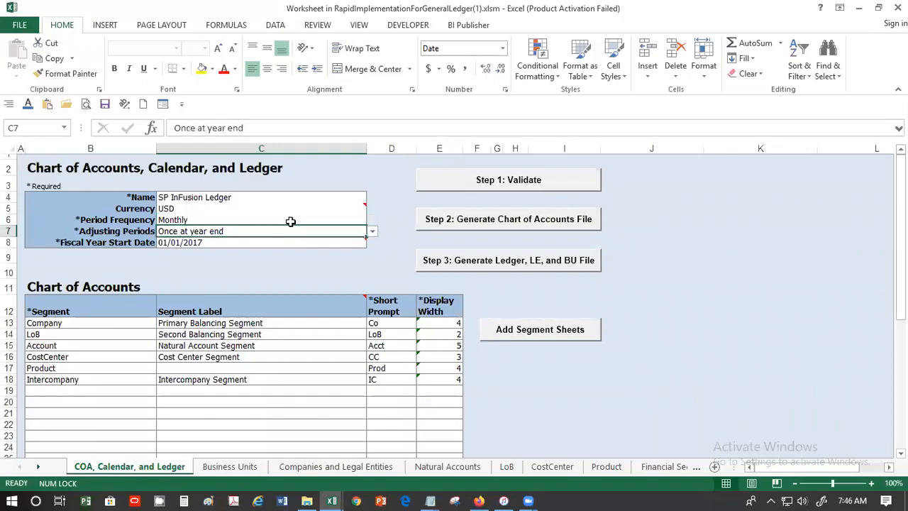
{"action": "key", "text": "Down"}
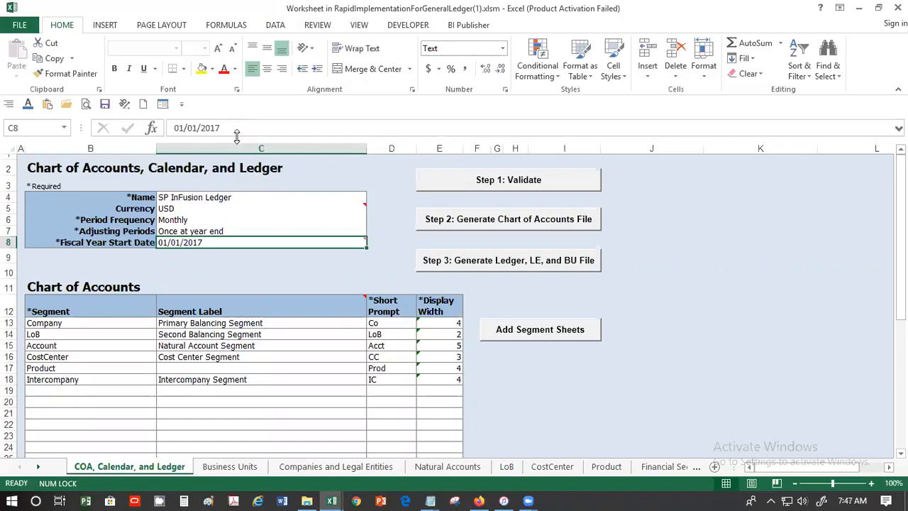
{"action": "left_click", "coordinate": [245, 322]}
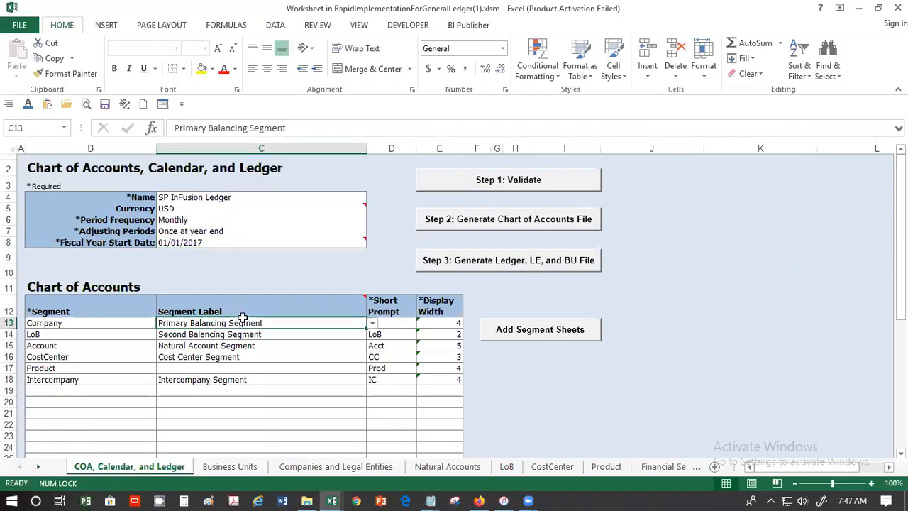
{"action": "left_click", "coordinate": [213, 233]}
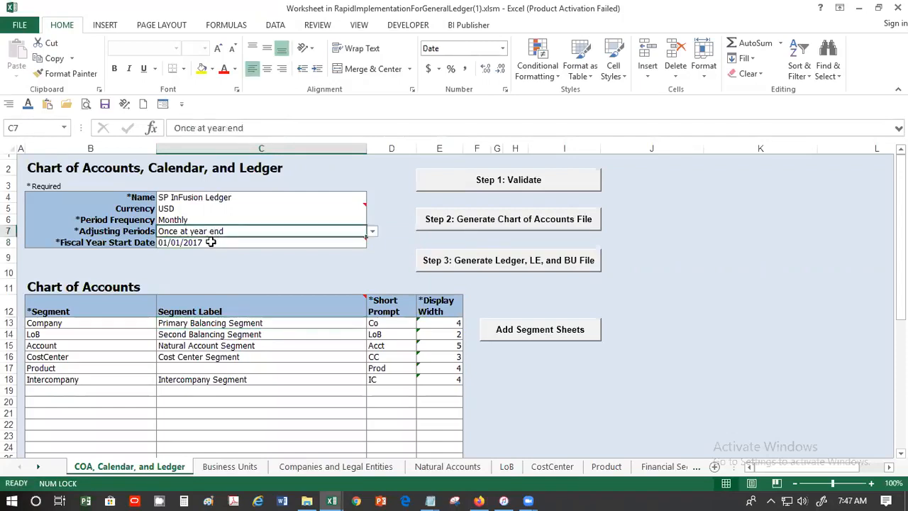
{"action": "mouse_move", "coordinate": [211, 242]}
{"action": "left_click", "coordinate": [180, 198]}
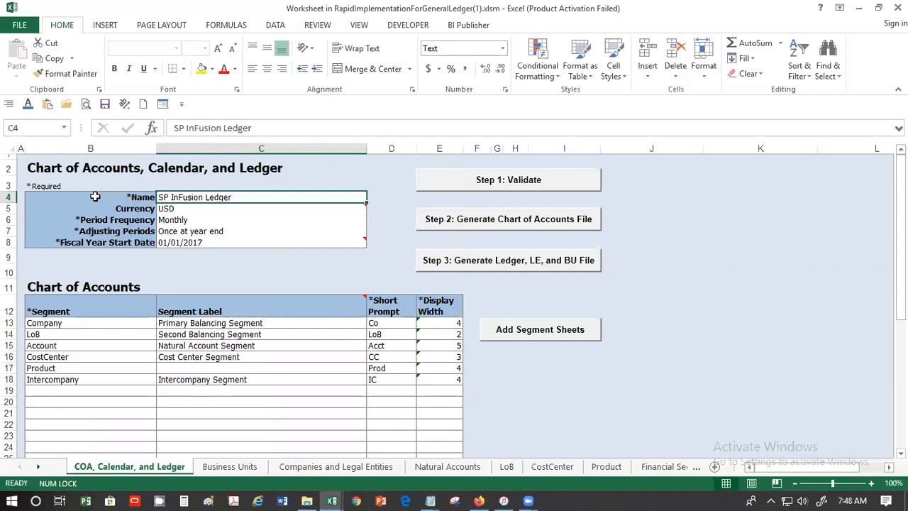
{"action": "left_click", "coordinate": [168, 206]}
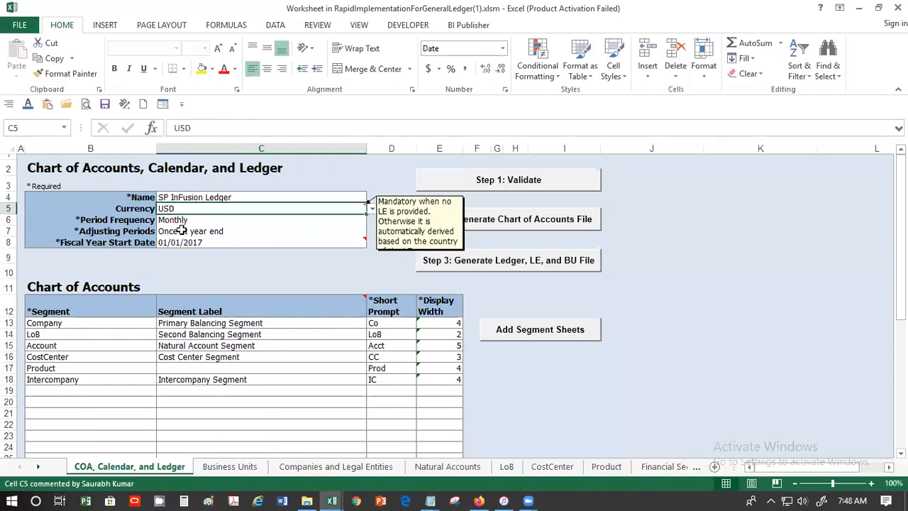
On the Business Units sheet, rename the three units as SP USA Business Unit1, SP USA Business Unit2 and SP Canada Business Unit1
{"action": "left_click", "coordinate": [177, 220]}
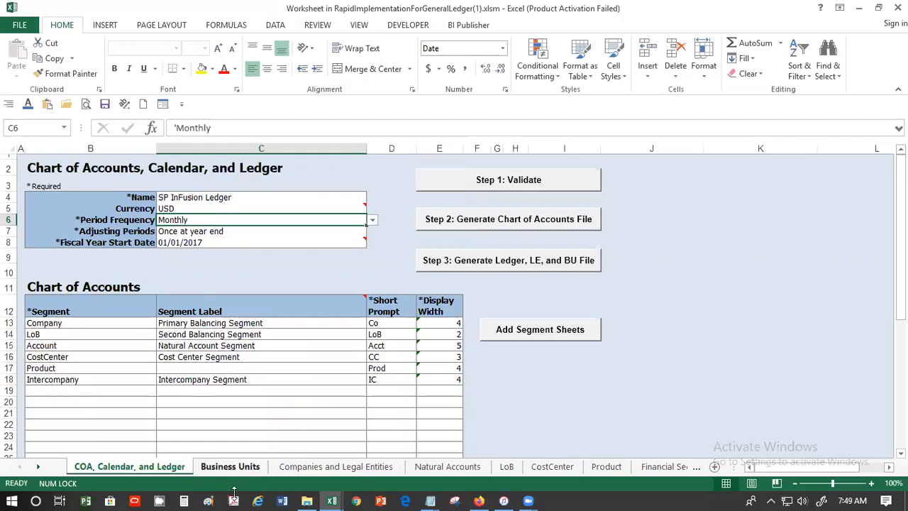
{"action": "left_click", "coordinate": [228, 467]}
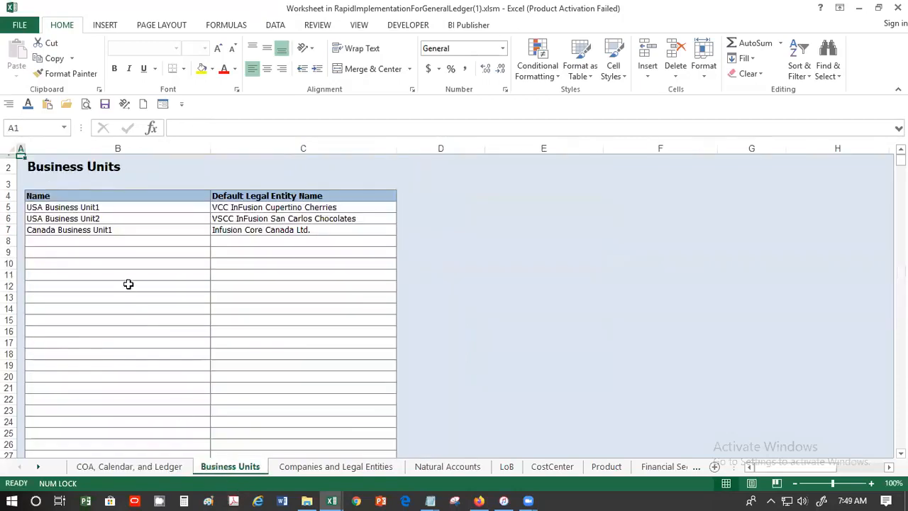
{"action": "left_click", "coordinate": [95, 207]}
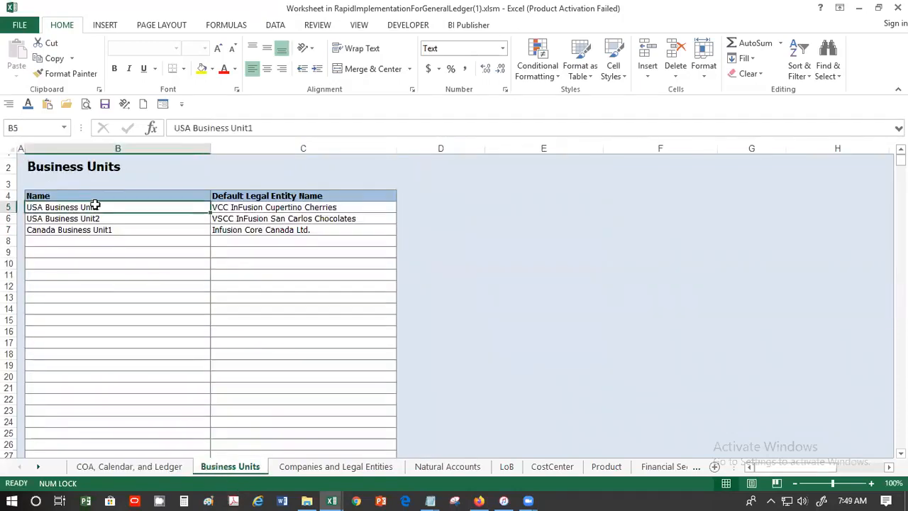
{"action": "left_click", "coordinate": [174, 128]}
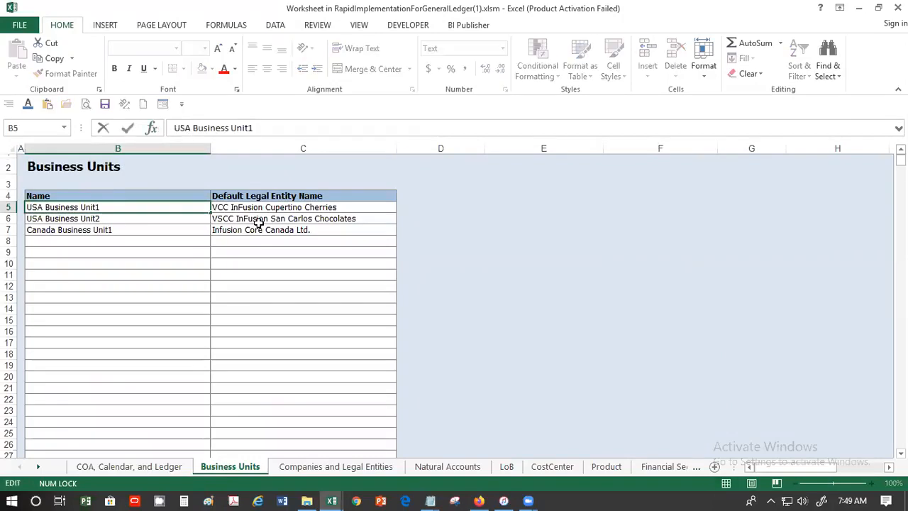
{"action": "type", "text": "SP"}
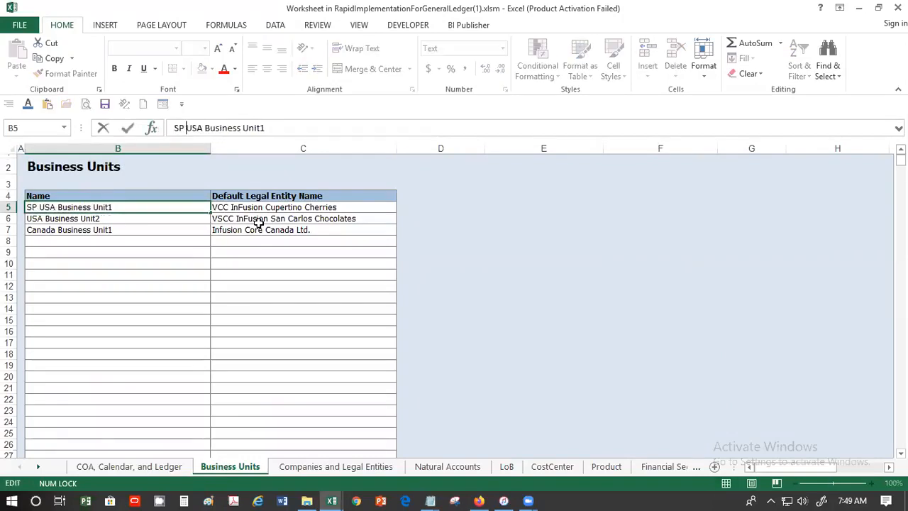
{"action": "key", "text": "Return"}
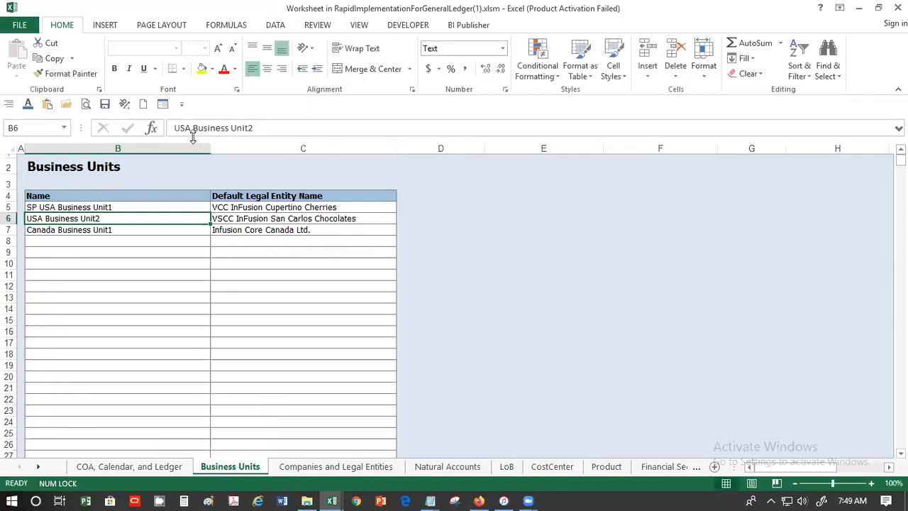
{"action": "left_click", "coordinate": [172, 128]}
{"action": "type", "text": "SP"}
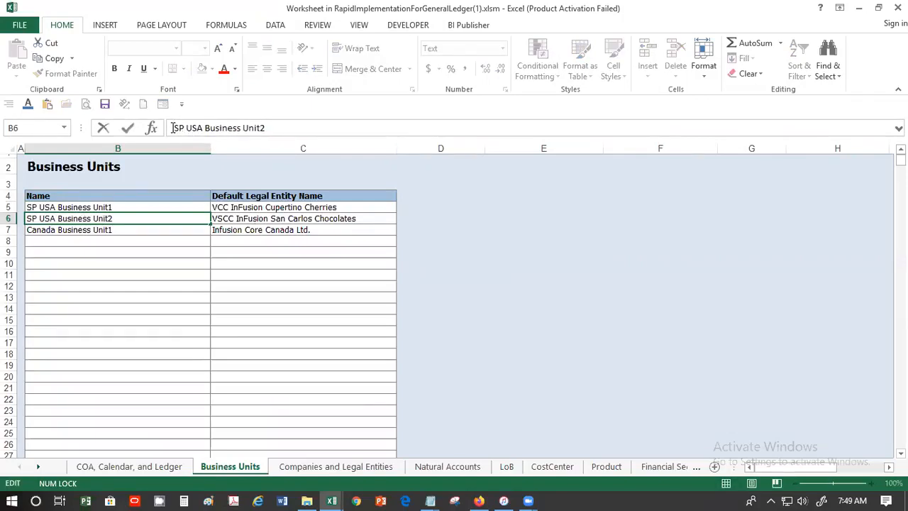
{"action": "key", "text": "Return"}
{"action": "left_click", "coordinate": [172, 127]}
{"action": "type", "text": "SP"}
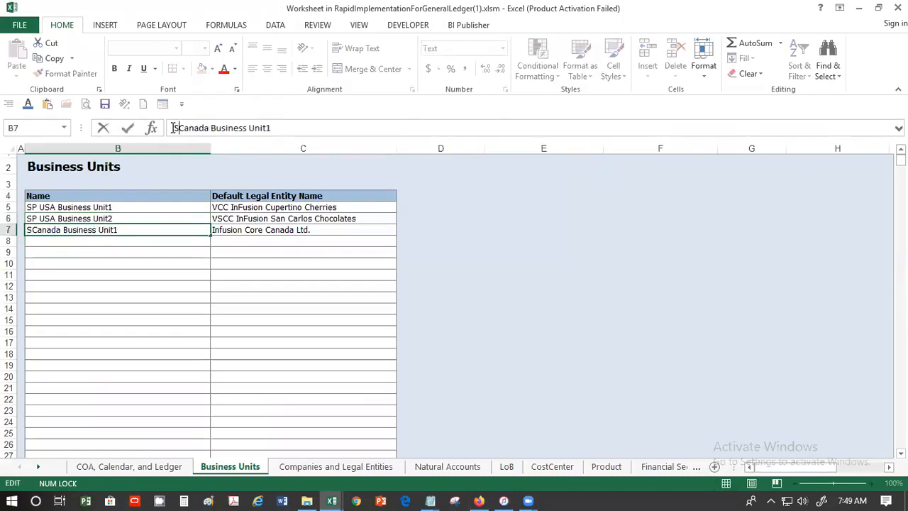
{"action": "key", "text": "Return"}
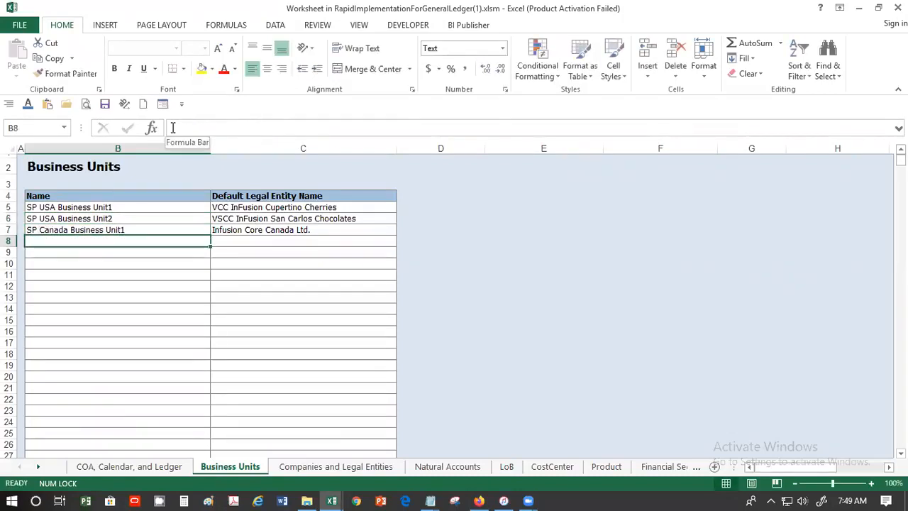
Rename the default legal entities as SP VCC InFusion Cupertino Cherries, SP VSCC InFusion San Carlos Chocolates and SP Infusion Core Canada Ltd
{"action": "left_click", "coordinate": [262, 207]}
{"action": "left_click", "coordinate": [174, 128]}
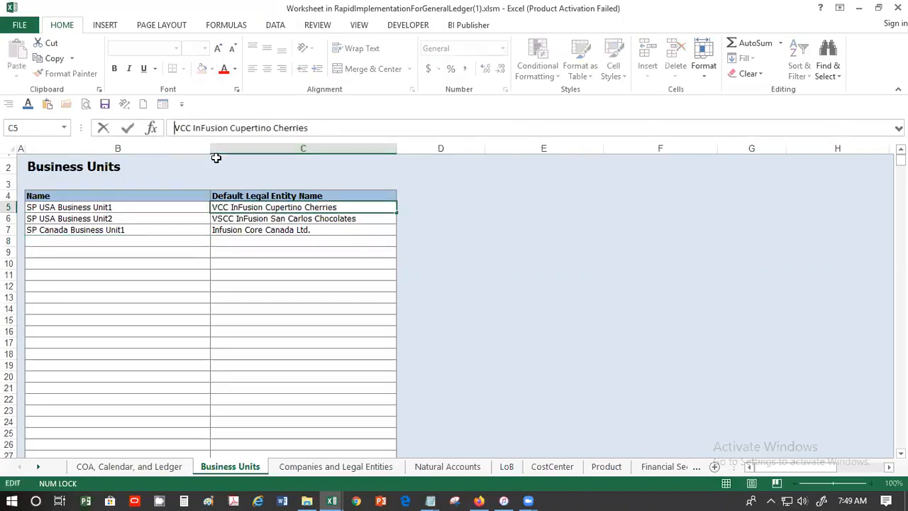
{"action": "type", "text": "SP"}
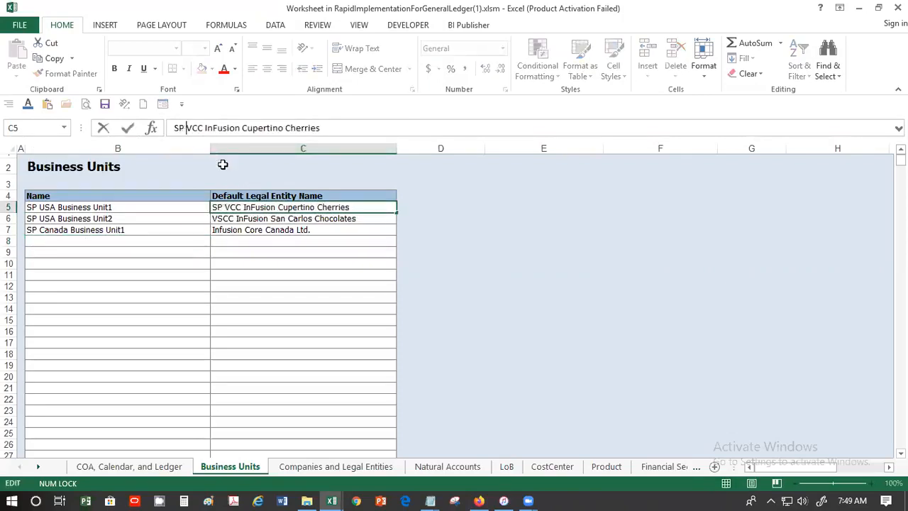
{"action": "key", "text": "Return"}
{"action": "left_click", "coordinate": [172, 130]}
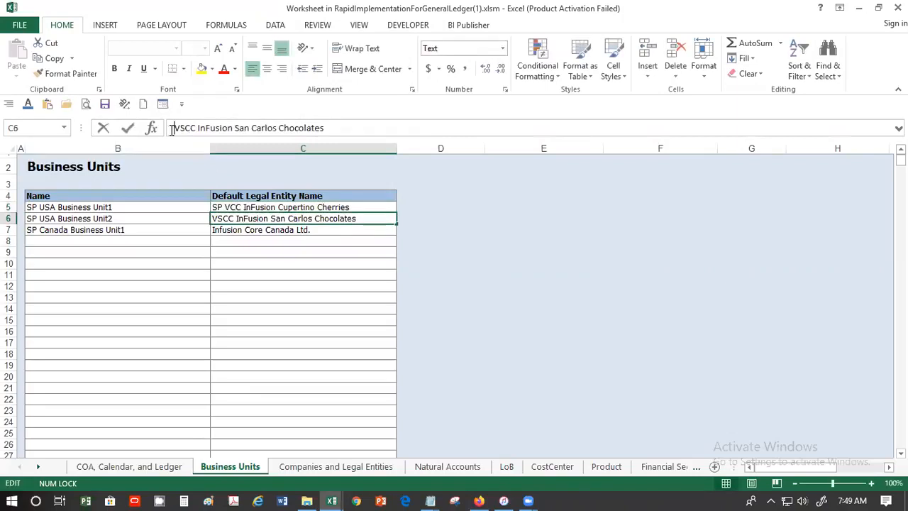
{"action": "type", "text": "SP"}
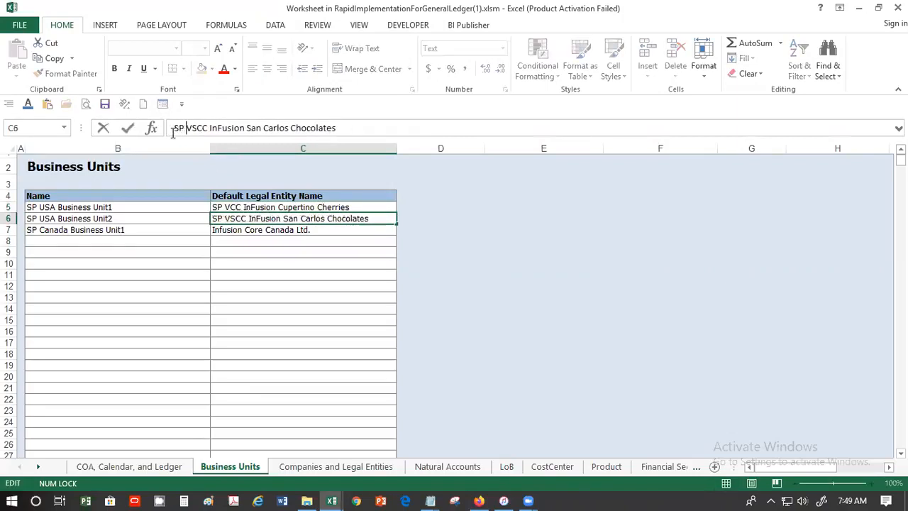
{"action": "key", "text": "Return"}
{"action": "left_click", "coordinate": [173, 132]}
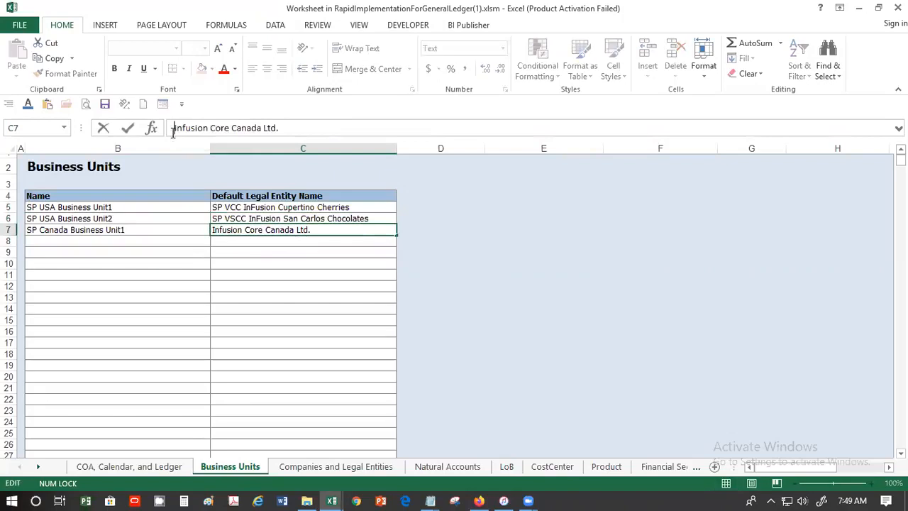
{"action": "type", "text": "SP"}
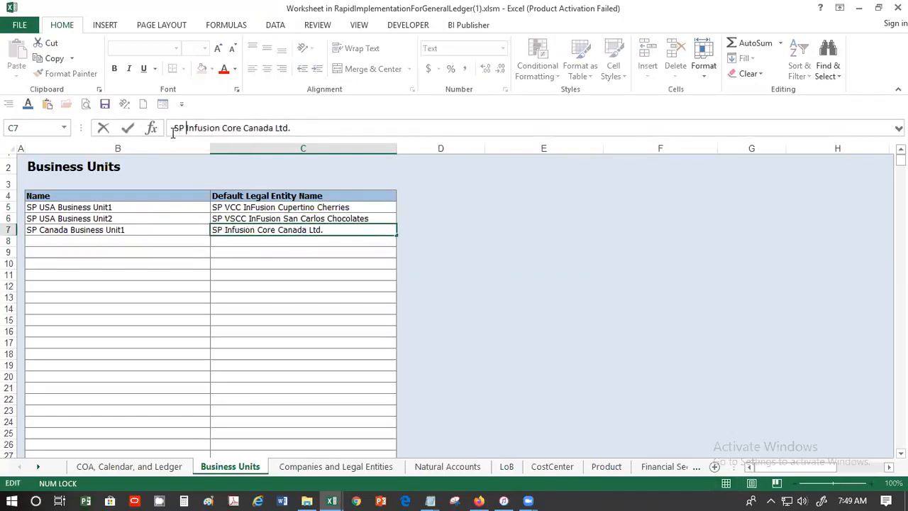
{"action": "key", "text": "Return"}
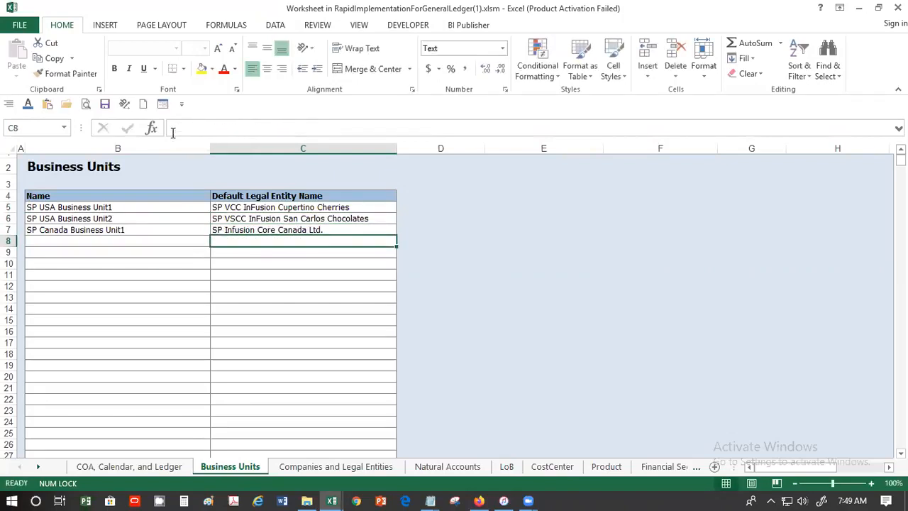
On the Companies and Legal Entities sheet, change company descriptions 3888 and 3999 to SP InFusion USA Corporation and SP InFusion USA HQ
{"action": "left_click", "coordinate": [314, 467]}
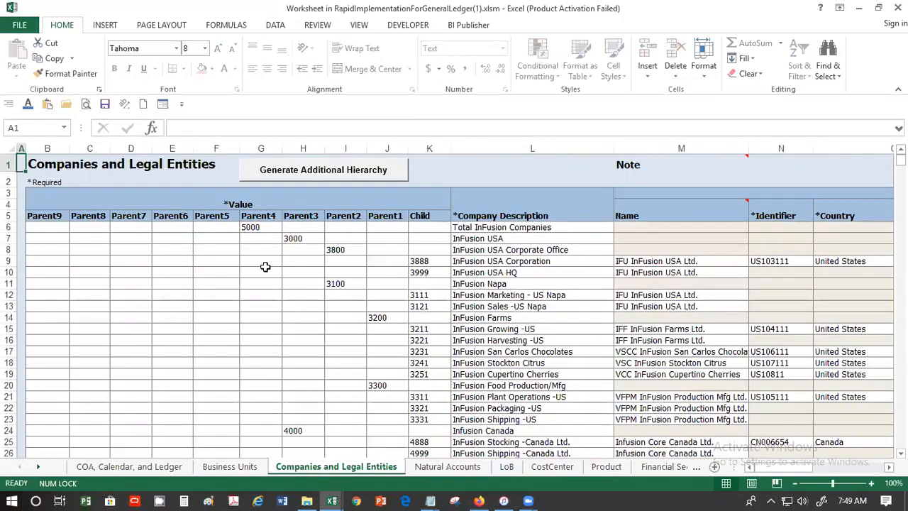
{"action": "left_click", "coordinate": [248, 225]}
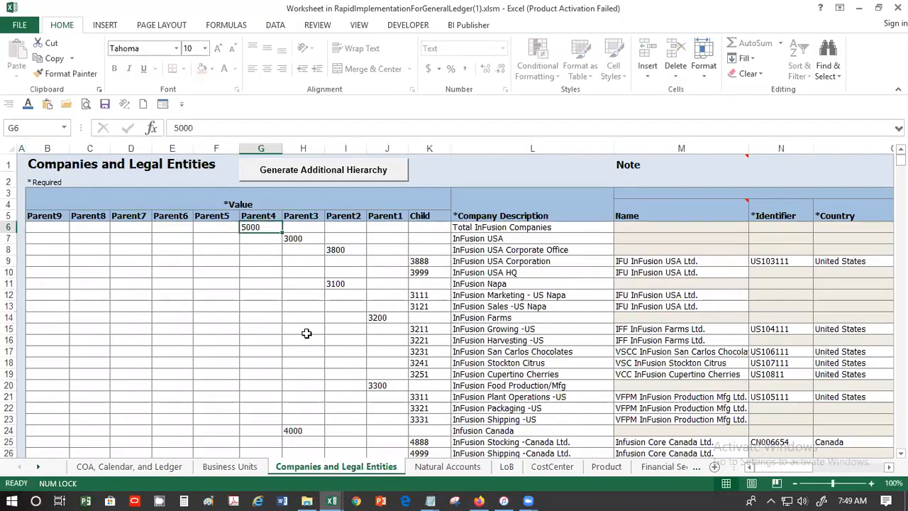
{"action": "left_click", "coordinate": [477, 263]}
{"action": "left_click", "coordinate": [178, 129]}
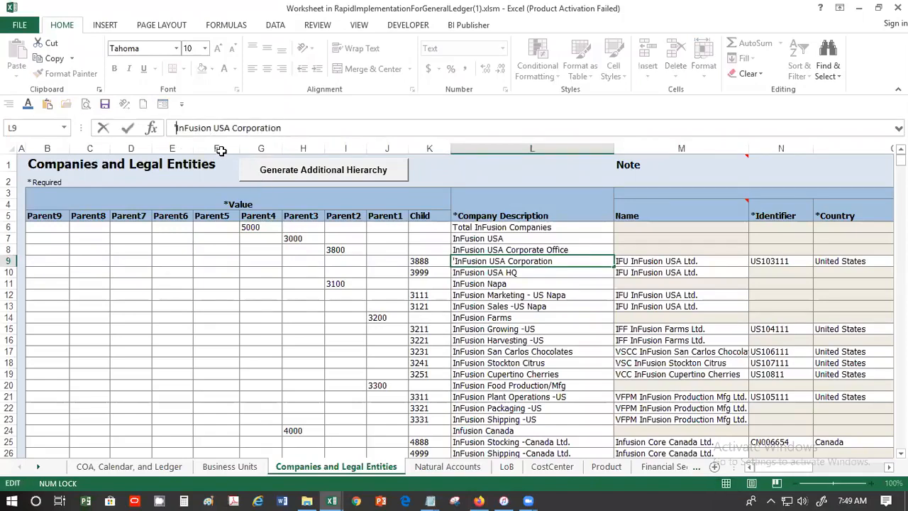
{"action": "type", "text": "SPN"}
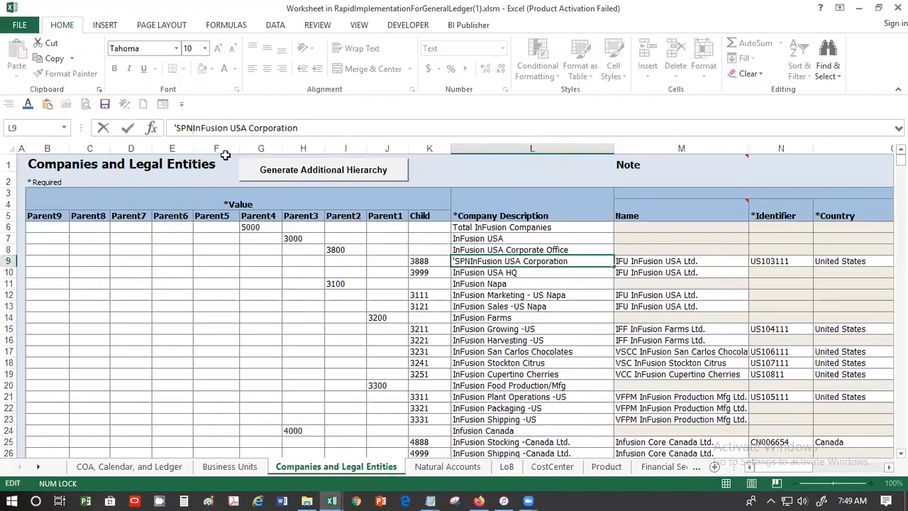
{"action": "key", "text": "BackSpace"}
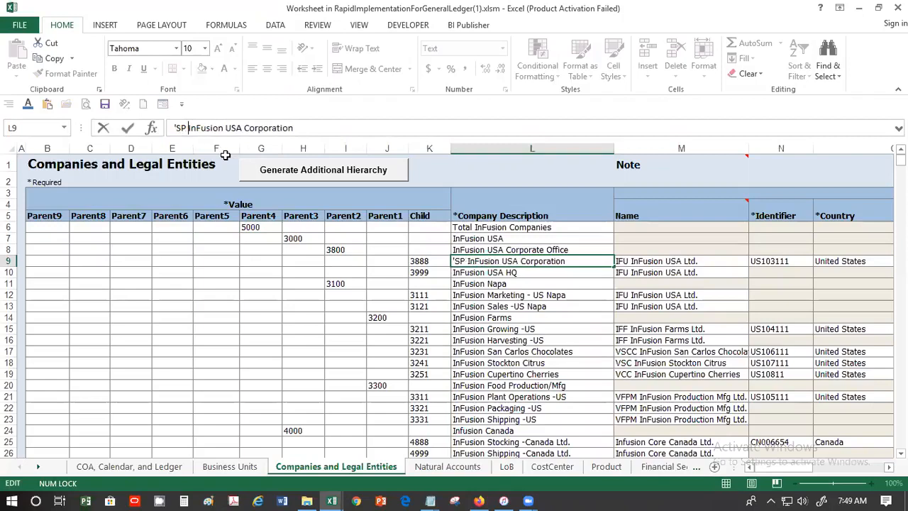
{"action": "key", "text": "Return"}
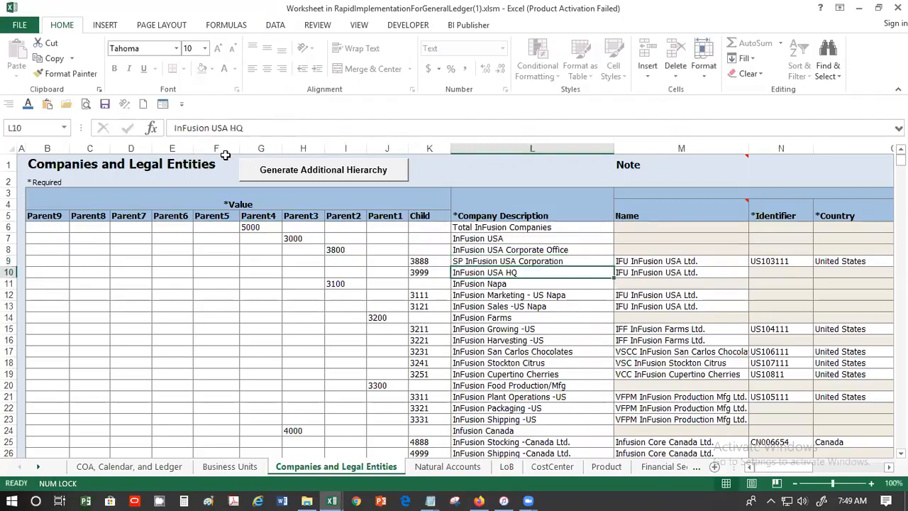
{"action": "left_click", "coordinate": [176, 127]}
{"action": "type", "text": "SP"}
{"action": "key", "text": "Return"}
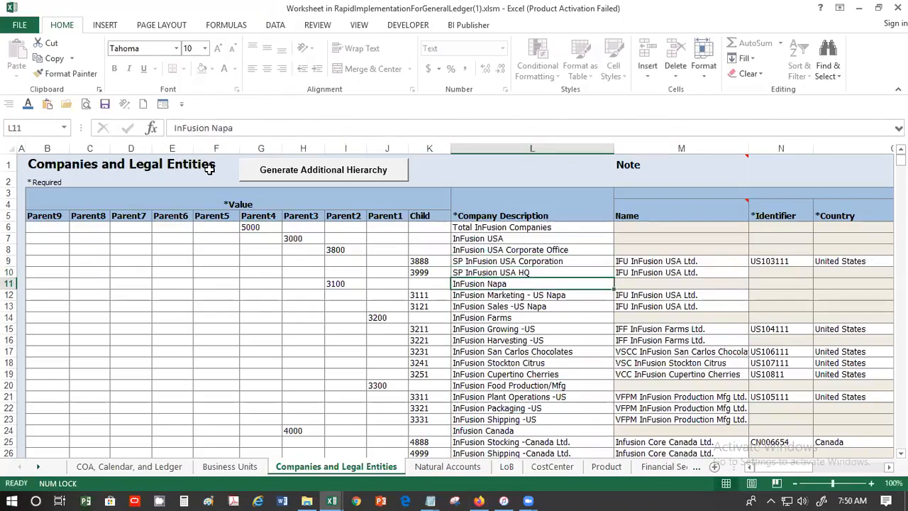
Change the company description of parent value 3800 to SP InFusion USA Corporate Office
{"action": "left_click", "coordinate": [209, 169]}
{"action": "key", "text": "Down"}
{"action": "key", "text": "Down"}
{"action": "key", "text": "Down"}
{"action": "key", "text": "Down"}
{"action": "key", "text": "Down"}
{"action": "key", "text": "Down"}
{"action": "key", "text": "Down"}
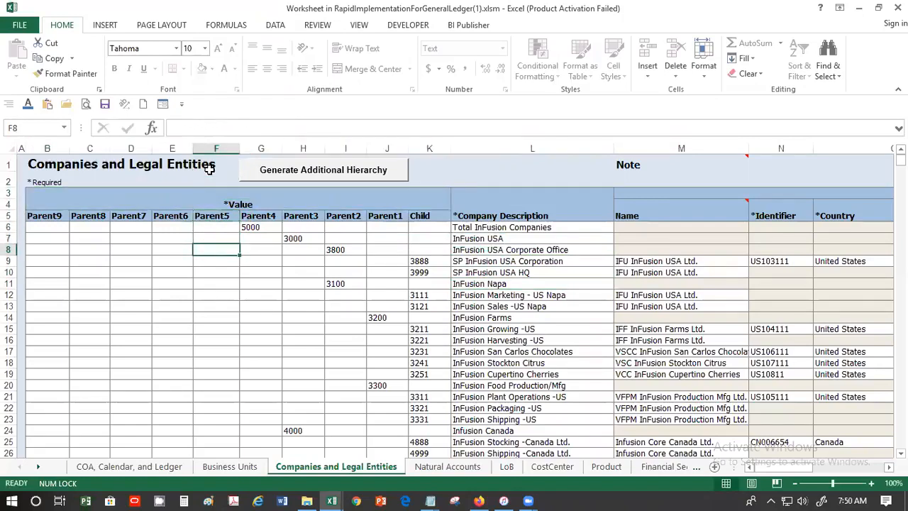
{"action": "key", "text": "Right"}
{"action": "key", "text": "Right"}
{"action": "key", "text": "Right"}
{"action": "key", "text": "Right"}
{"action": "key", "text": "Right"}
{"action": "key", "text": "Right"}
{"action": "key", "text": "Down"}
{"action": "key", "text": "Down"}
{"action": "key", "text": "Down"}
{"action": "key", "text": "Up"}
{"action": "key", "text": "Up"}
{"action": "key", "text": "Up"}
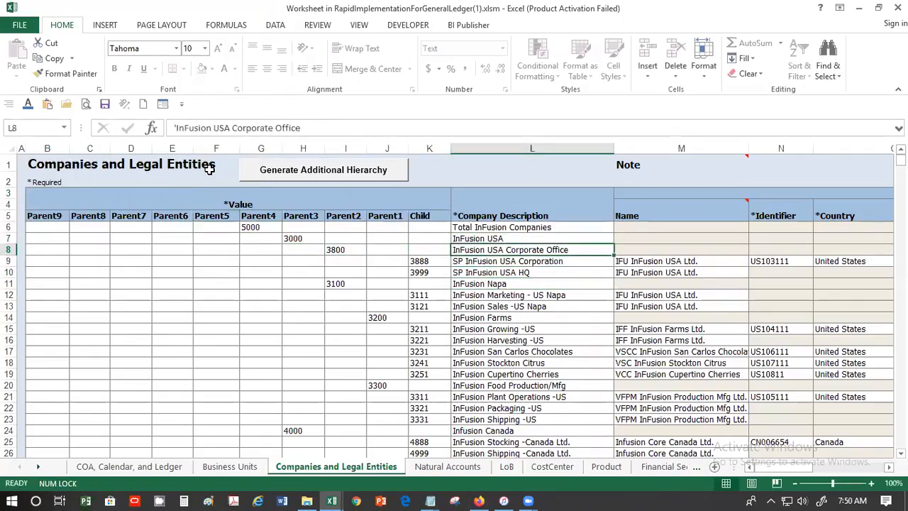
{"action": "left_click", "coordinate": [177, 127]}
{"action": "type", "text": "sp"}
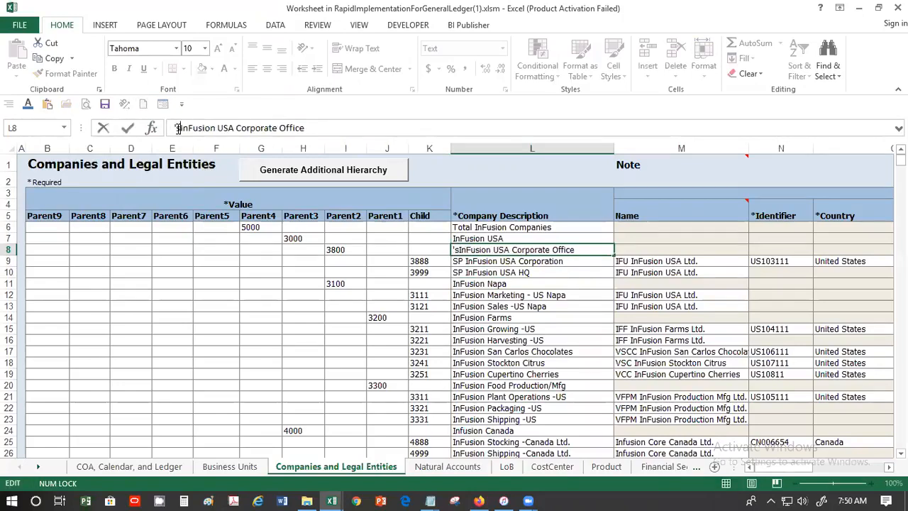
{"action": "key", "text": "BackSpace"}
{"action": "key", "text": "BackSpace"}
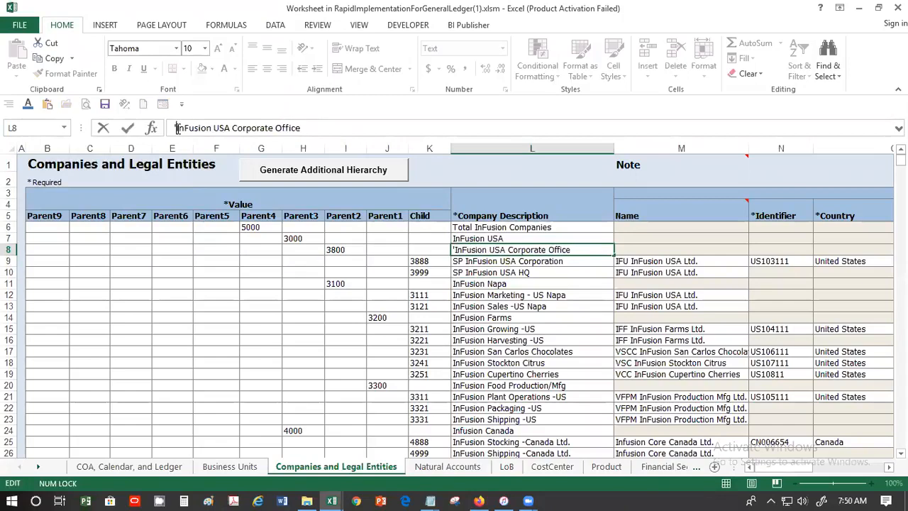
{"action": "type", "text": "SP"}
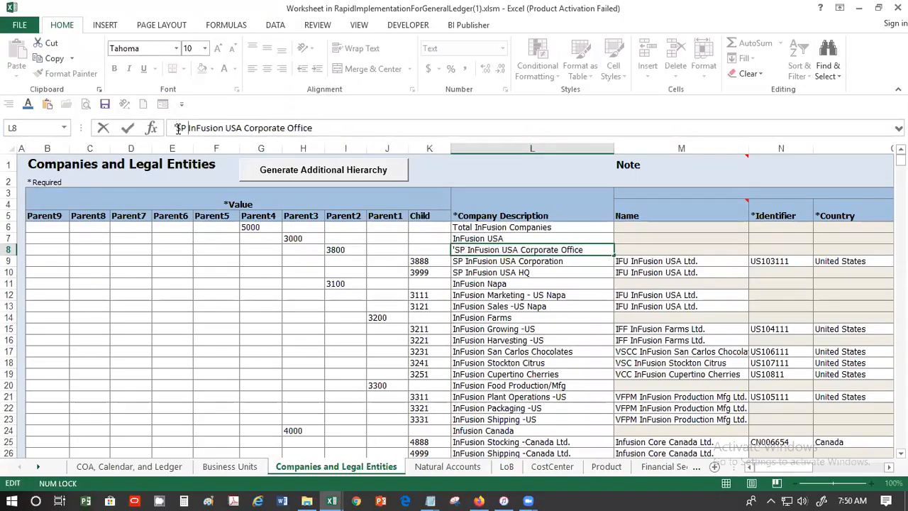
{"action": "key", "text": "Return"}
Change the company description of parent value 3000 to SP InFusion USA
{"action": "key", "text": "Up"}
{"action": "key", "text": "Up"}
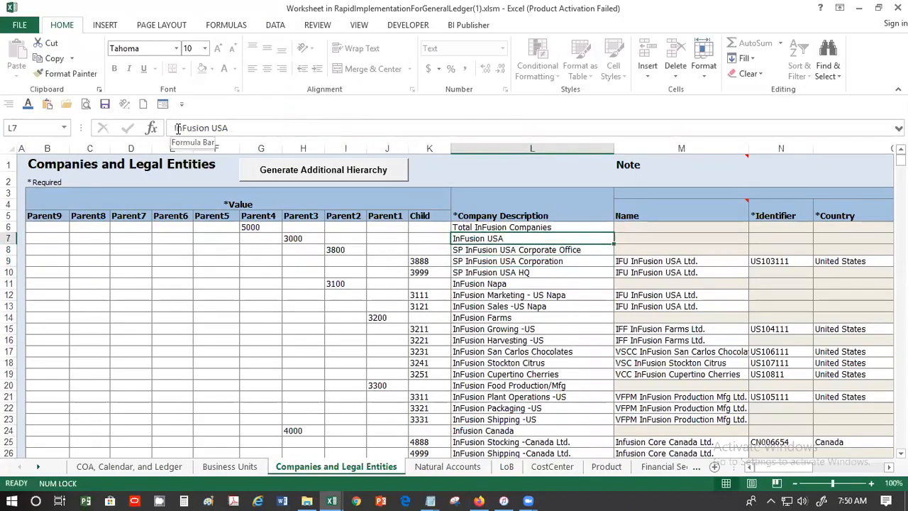
{"action": "left_click", "coordinate": [173, 128]}
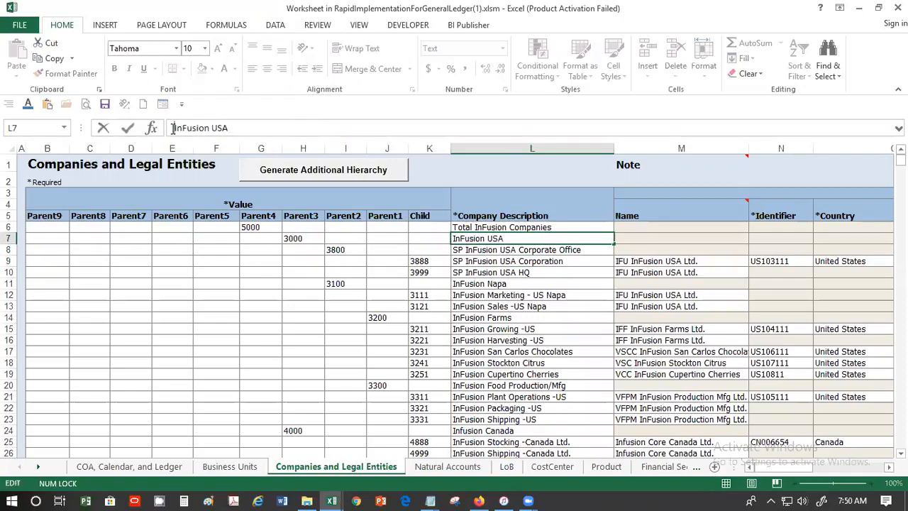
{"action": "key", "text": "Num_Lock"}
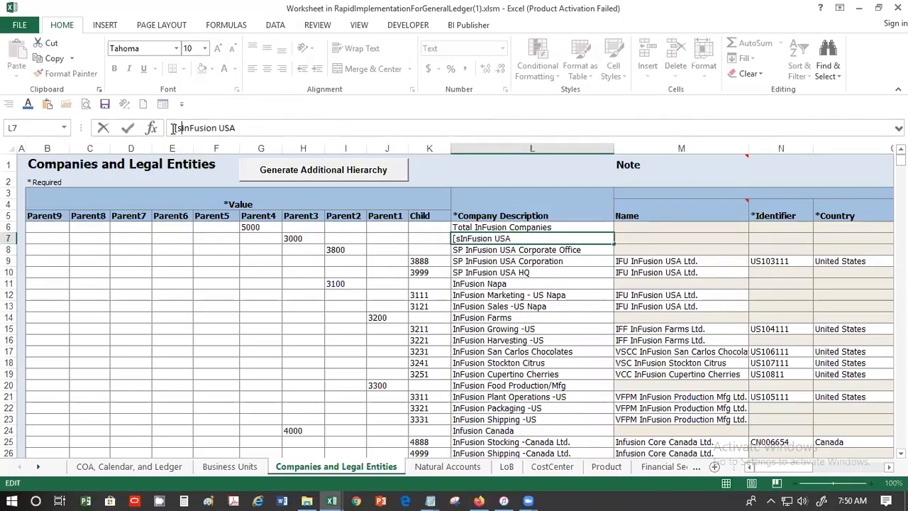
{"action": "type", "text": "SP"}
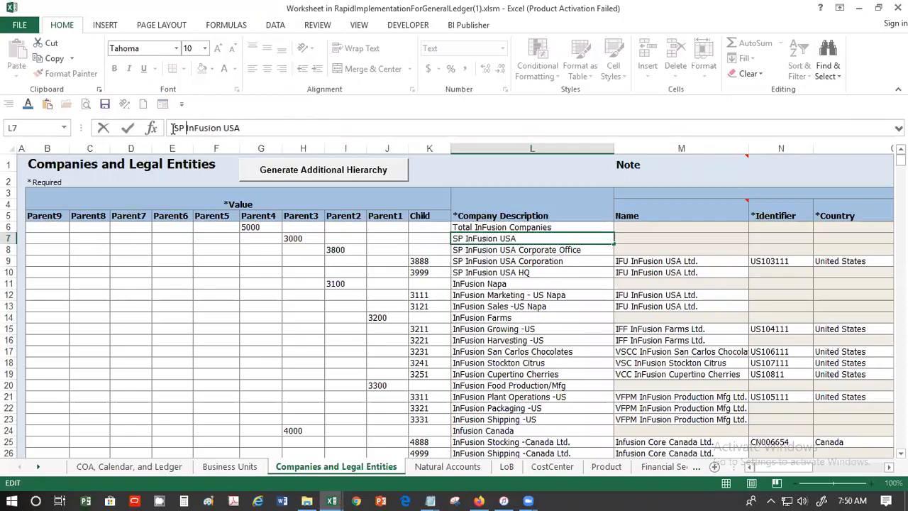
{"action": "key", "text": "Return"}
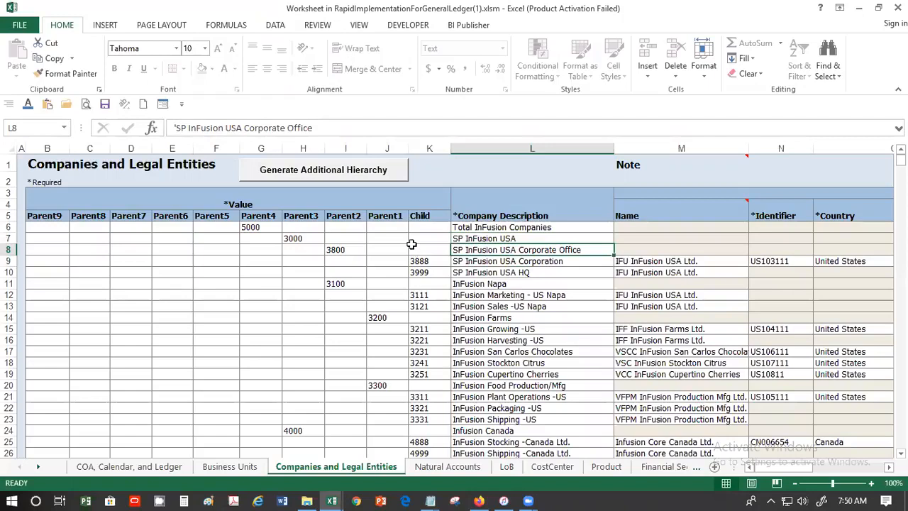
Change the company description of parent value 3100 to SP InFusion Napa
{"action": "left_click", "coordinate": [495, 283]}
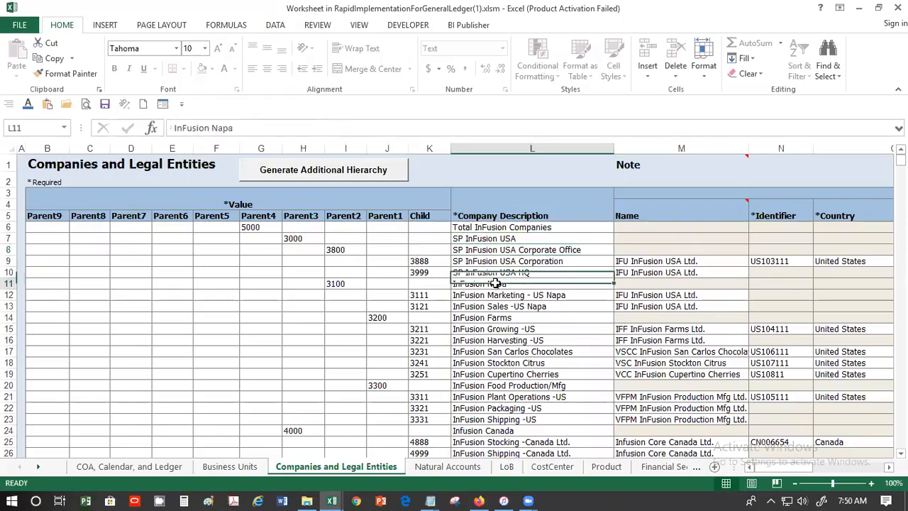
{"action": "left_click", "coordinate": [174, 129]}
{"action": "type", "text": "SP"}
{"action": "key", "text": "Return"}
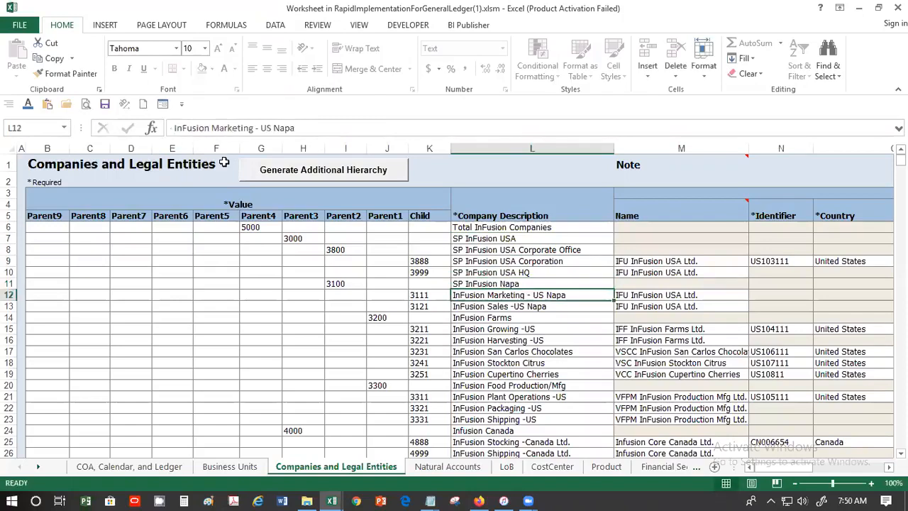
Change the company descriptions of child values 3111 and 3121 to SP InFusion Marketing - US Napa and SP InFusion Sales -US Napa
{"action": "left_click", "coordinate": [173, 129]}
{"action": "type", "text": "SP"}
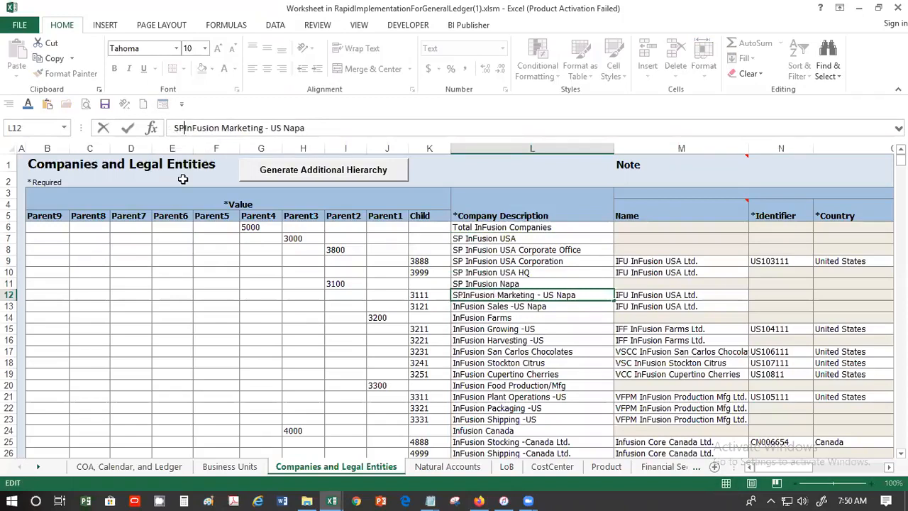
{"action": "key", "text": "Return"}
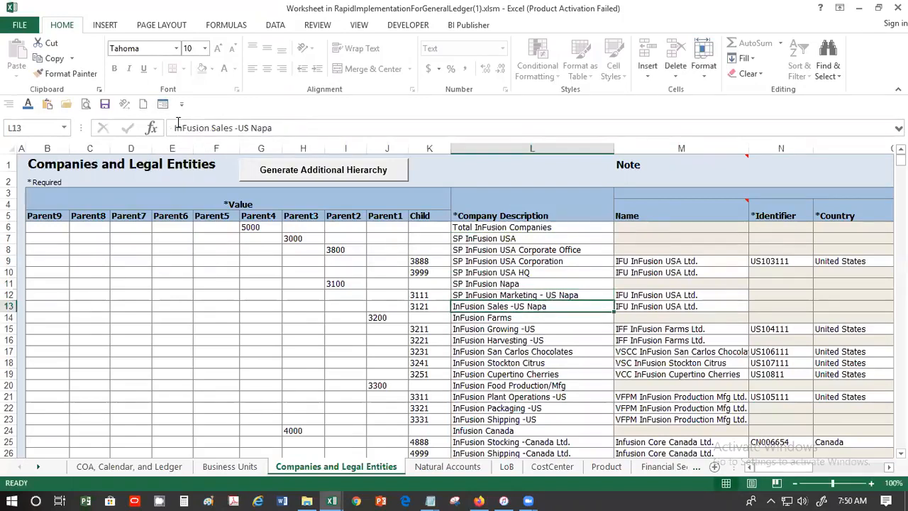
{"action": "left_click", "coordinate": [173, 128]}
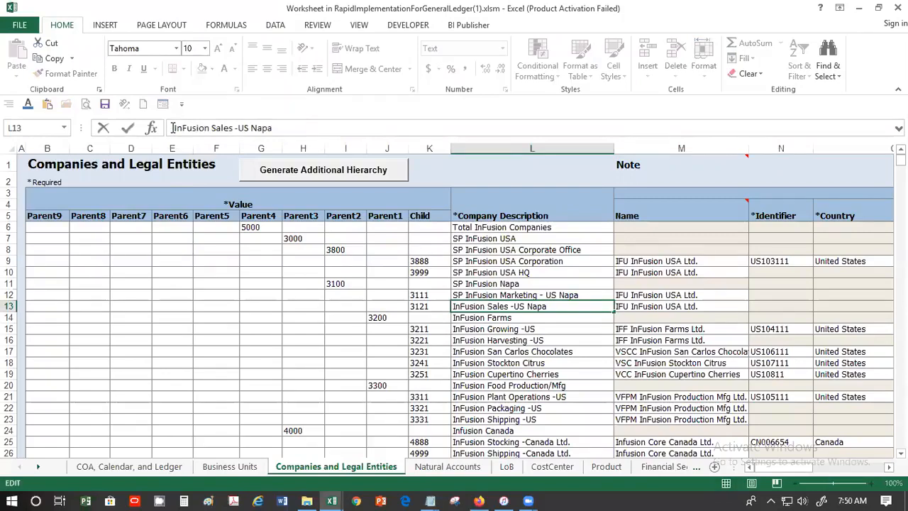
{"action": "type", "text": "SP"}
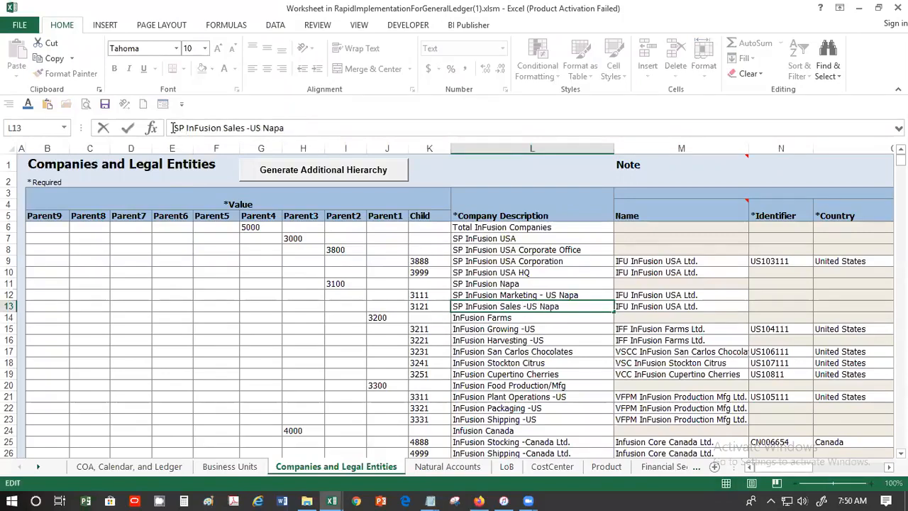
{"action": "key", "text": "Return"}
Change company descriptions 3200, 3211 and 3221 to SP InFusion Farms, SP InFusion Growing -US and SP InFusion Harvesting -US
{"action": "left_click", "coordinate": [173, 129]}
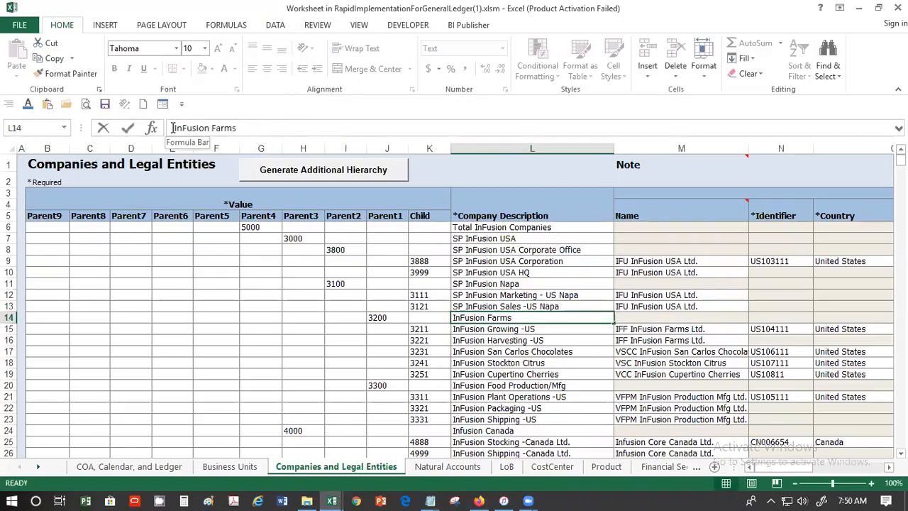
{"action": "type", "text": "SP"}
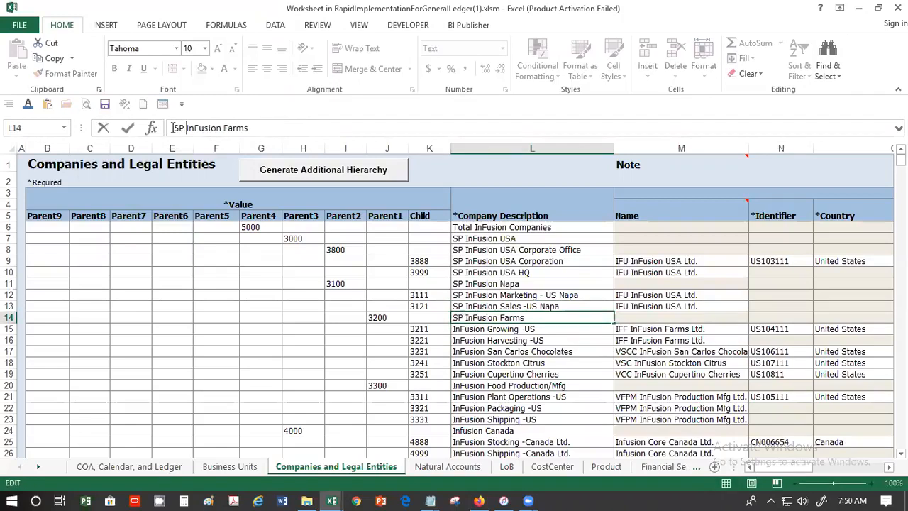
{"action": "key", "text": "Return"}
{"action": "left_click", "coordinate": [172, 128]}
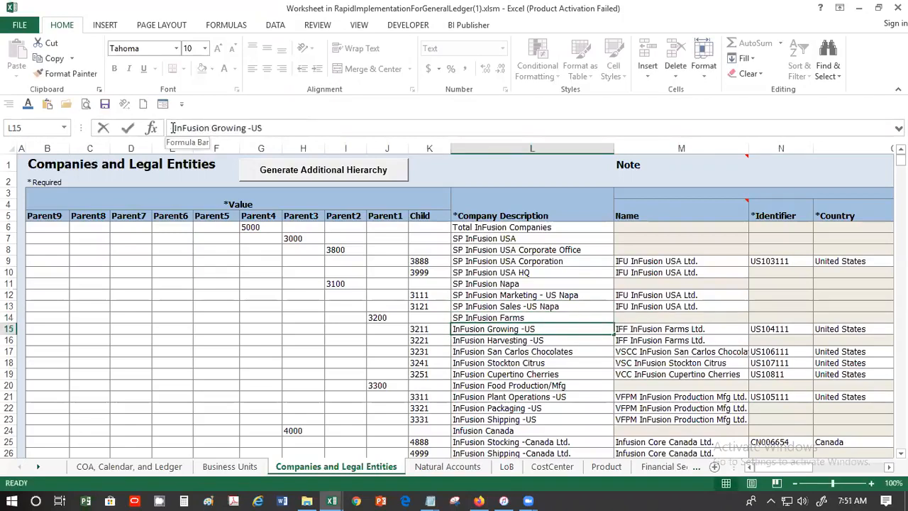
{"action": "type", "text": "SP"}
{"action": "key", "text": "Return"}
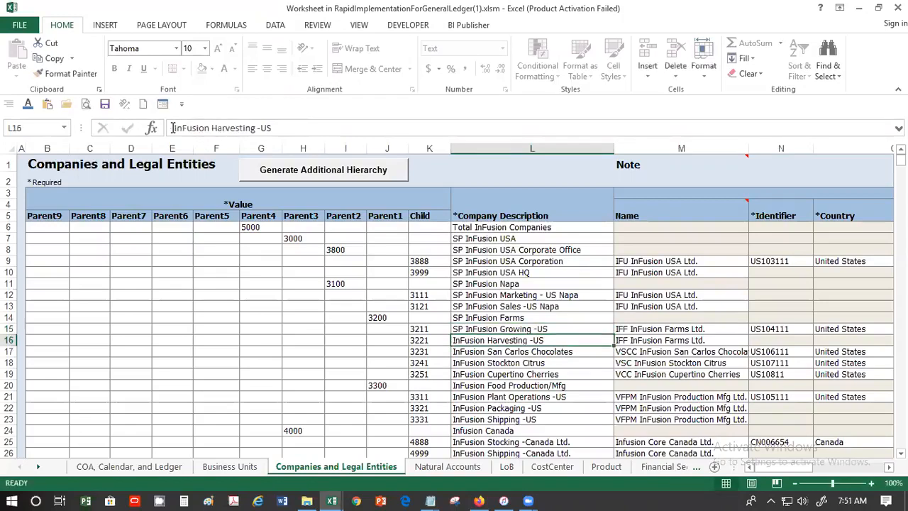
{"action": "left_click", "coordinate": [173, 129]}
{"action": "type", "text": "SP"}
{"action": "key", "text": "Return"}
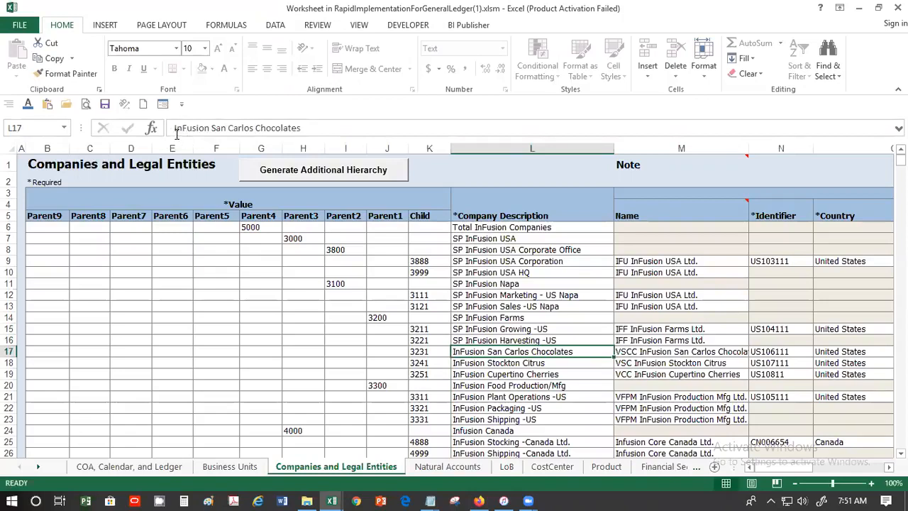
Change the company descriptions of 3231 and 3241 to SP InFusion San Carlos Chocolates and SP InFusion Stockton Citrus
{"action": "left_click", "coordinate": [173, 128]}
{"action": "type", "text": "SP"}
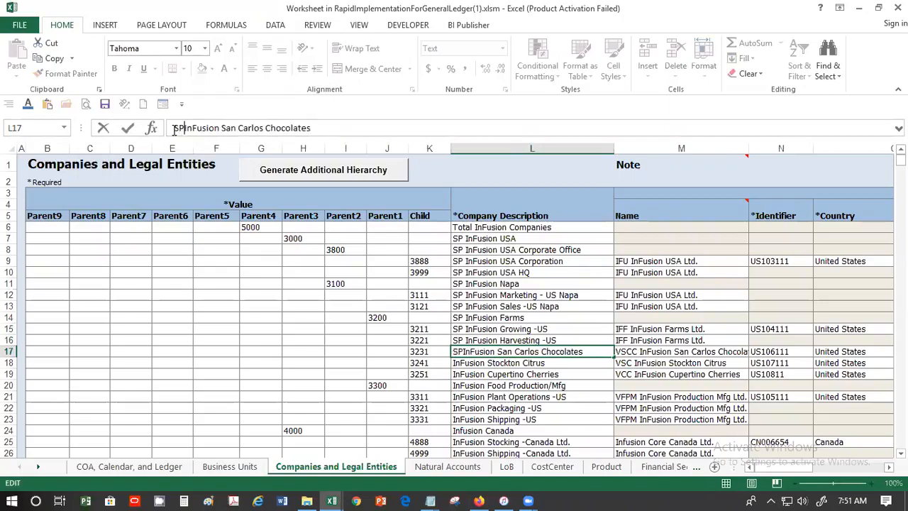
{"action": "key", "text": "Return"}
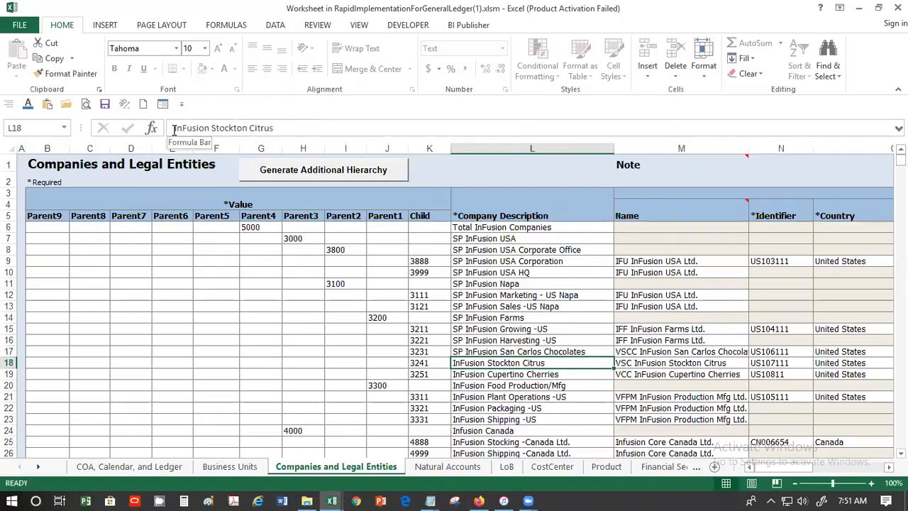
{"action": "left_click", "coordinate": [174, 130]}
{"action": "type", "text": "SP"}
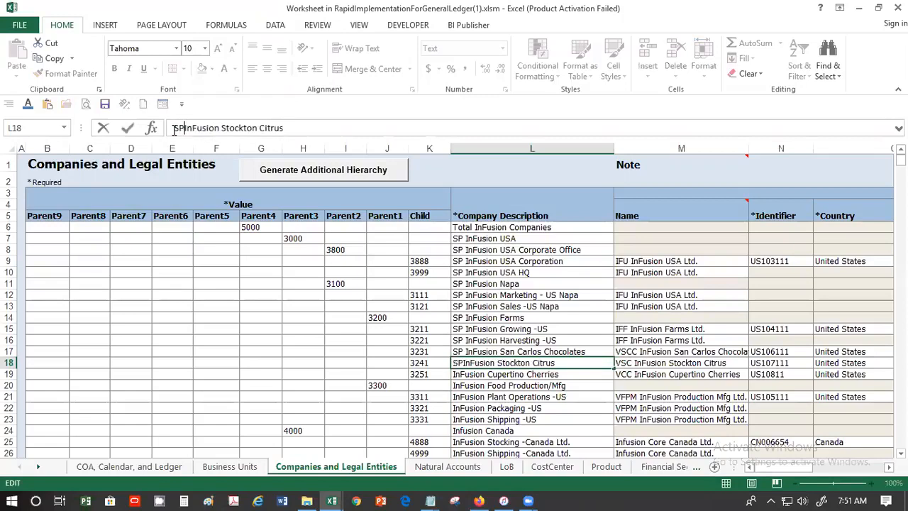
{"action": "key", "text": "Return"}
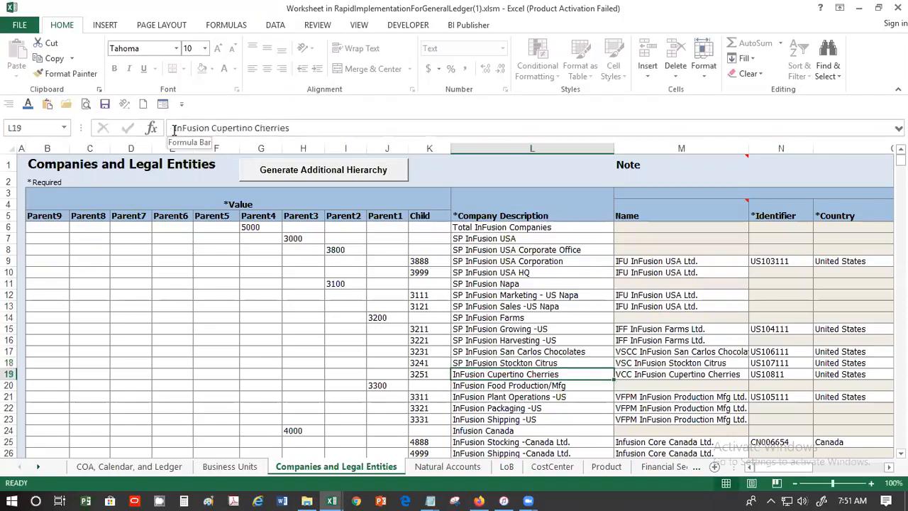
Change the company descriptions of 3251 and 3300 to SP InFusion Cupertino Cherries and SP InFusion Food Production/Mfg
{"action": "left_click", "coordinate": [174, 129]}
{"action": "type", "text": "SP"}
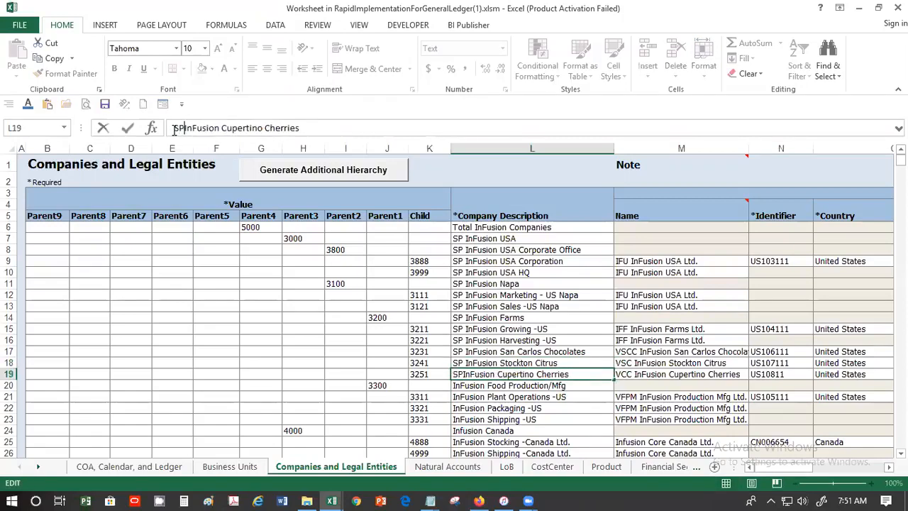
{"action": "key", "text": "Return"}
{"action": "left_click", "coordinate": [174, 131]}
{"action": "type", "text": "SP"}
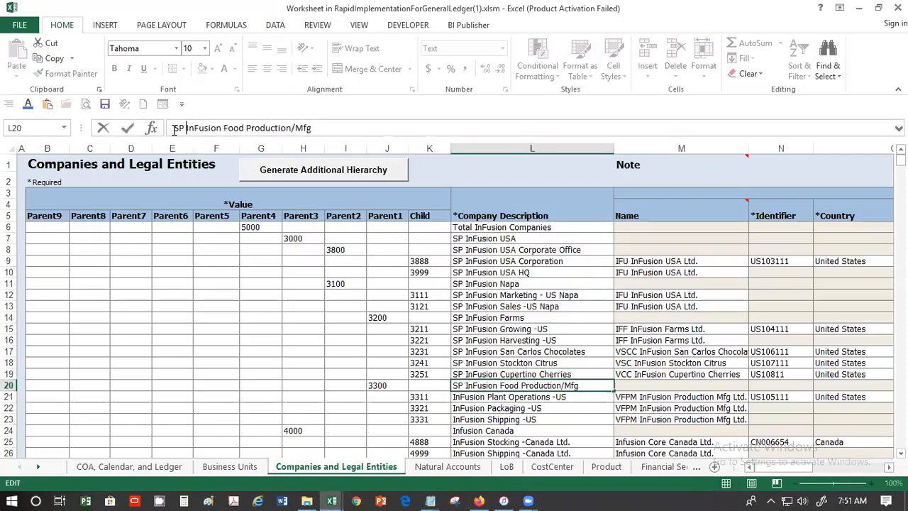
{"action": "key", "text": "Return"}
Look through the remaining company descriptions below parent value 3300 to the end of the list
{"action": "key", "text": "Return"}
{"action": "key", "text": "Down"}
{"action": "key", "text": "Down"}
{"action": "key", "text": "Down"}
{"action": "key", "text": "Down"}
{"action": "key", "text": "Down"}
{"action": "key", "text": "Down"}
{"action": "key", "text": "Down"}
{"action": "key", "text": "Down"}
{"action": "key", "text": "Down"}
{"action": "key", "text": "Down"}
{"action": "key", "text": "Down"}
{"action": "key", "text": "Up"}
{"action": "key", "text": "Up"}
{"action": "key", "text": "Up"}
{"action": "key", "text": "Up"}
{"action": "key", "text": "Up"}
{"action": "key", "text": "Up"}
{"action": "key", "text": "Up"}
{"action": "key", "text": "Up"}
{"action": "key", "text": "Up"}
{"action": "key", "text": "Up"}
{"action": "key", "text": "Up"}
{"action": "key", "text": "Up"}
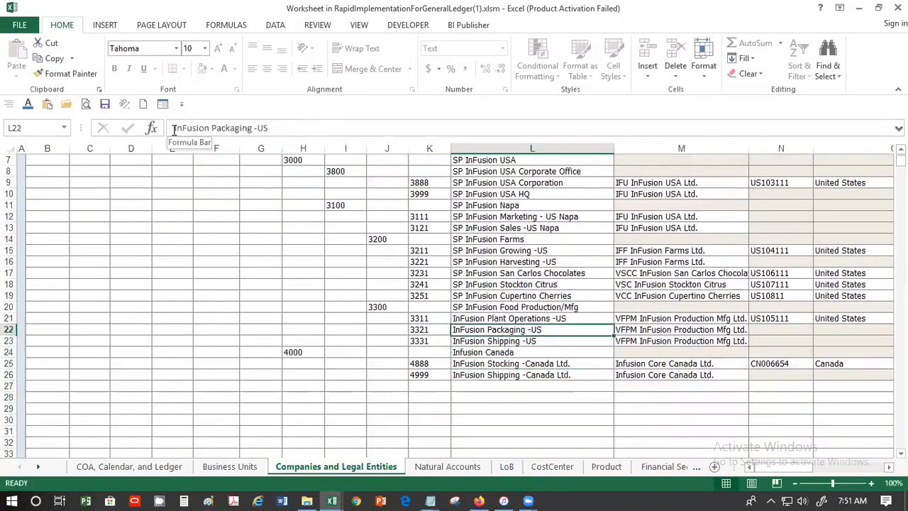
Try to replace In with SP In across the company descriptions from 3311 to 4999 using Find and Replace
{"action": "key", "text": "shift+Down"}
{"action": "key", "text": "shift+Down"}
{"action": "key", "text": "shift+Down"}
{"action": "key", "text": "shift+Down"}
{"action": "key", "text": "shift+Down"}
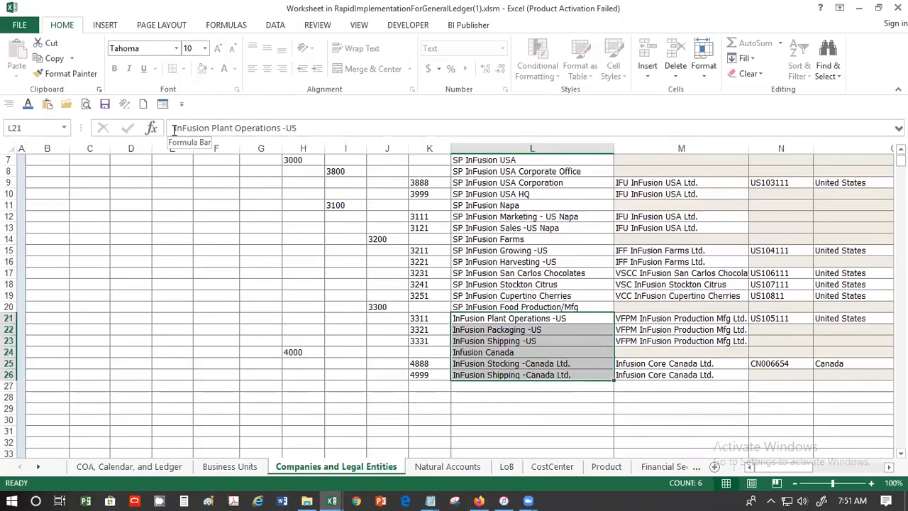
{"action": "key", "text": "ctrl+h"}
{"action": "type", "text": "In"}
{"action": "key", "text": "Tab"}
{"action": "type", "text": "SP In"}
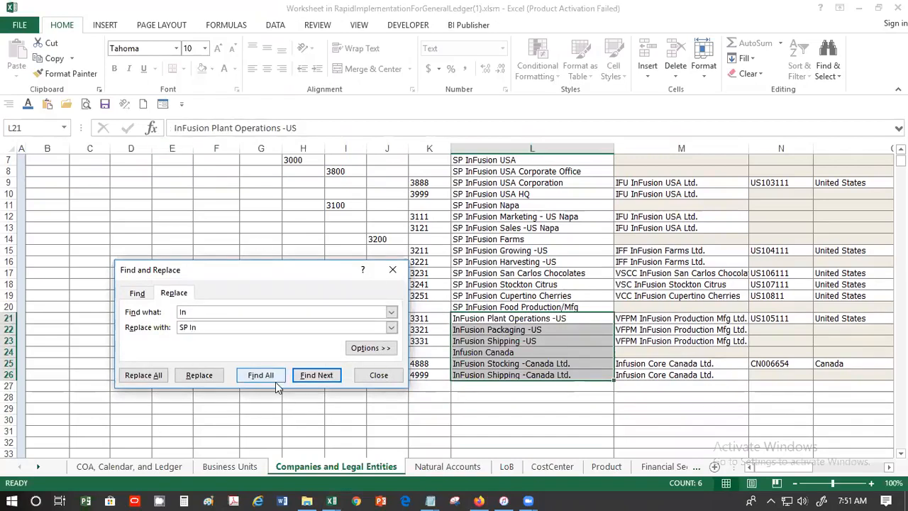
{"action": "left_click", "coordinate": [210, 376]}
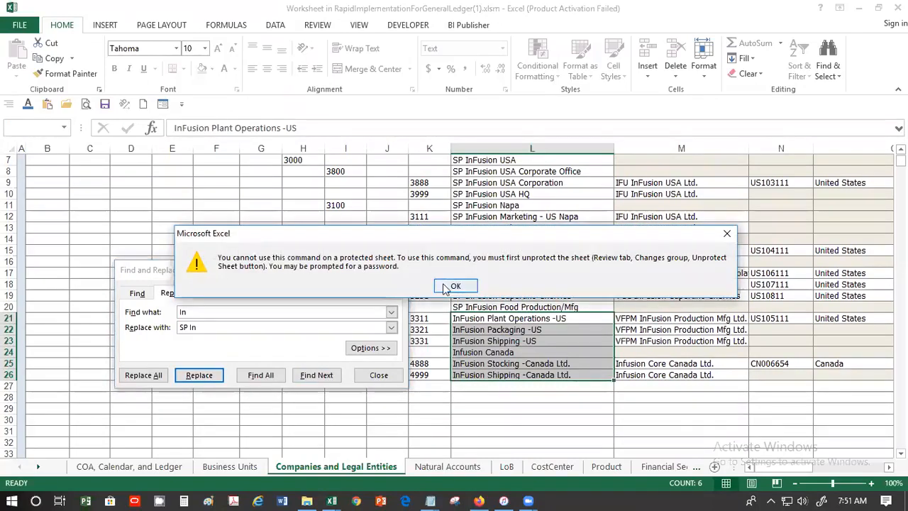
{"action": "left_click", "coordinate": [445, 288]}
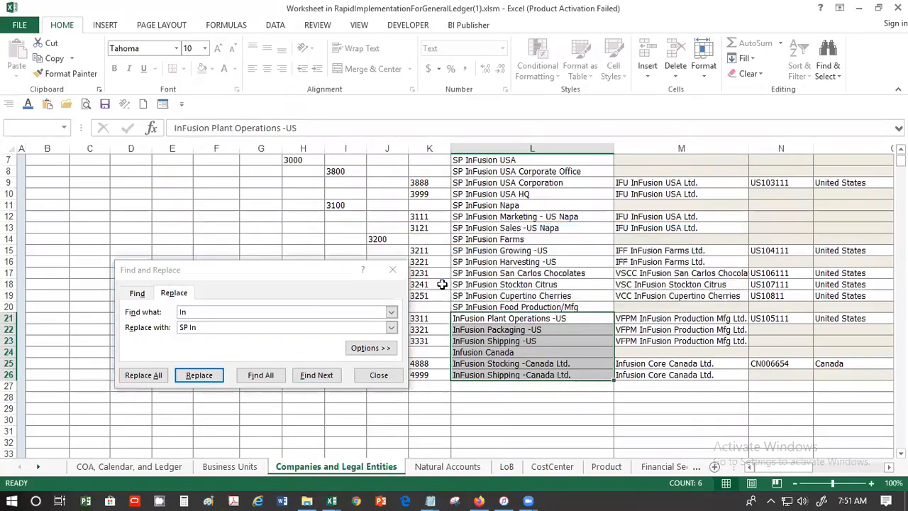
{"action": "left_click", "coordinate": [378, 375]}
Change company descriptions 3311, 3321 and 3331 to SP InFusion Plant Operations -US, SP InFusion Packaging -US and SP InFusion Shipping -US
{"action": "left_click", "coordinate": [491, 319]}
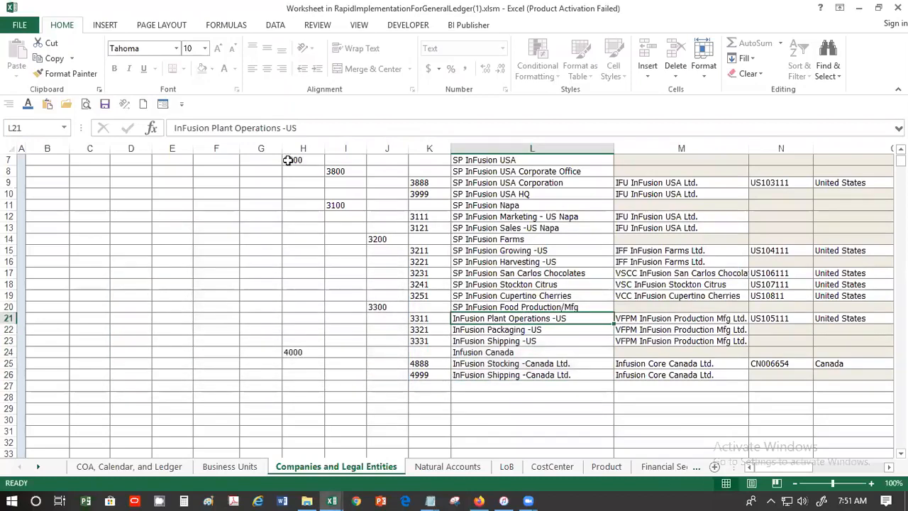
{"action": "left_click", "coordinate": [174, 129]}
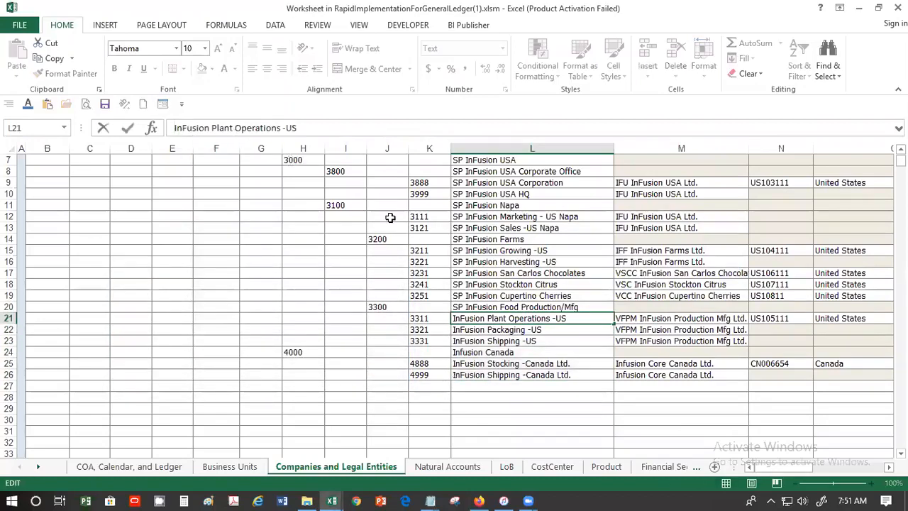
{"action": "type", "text": "SP"}
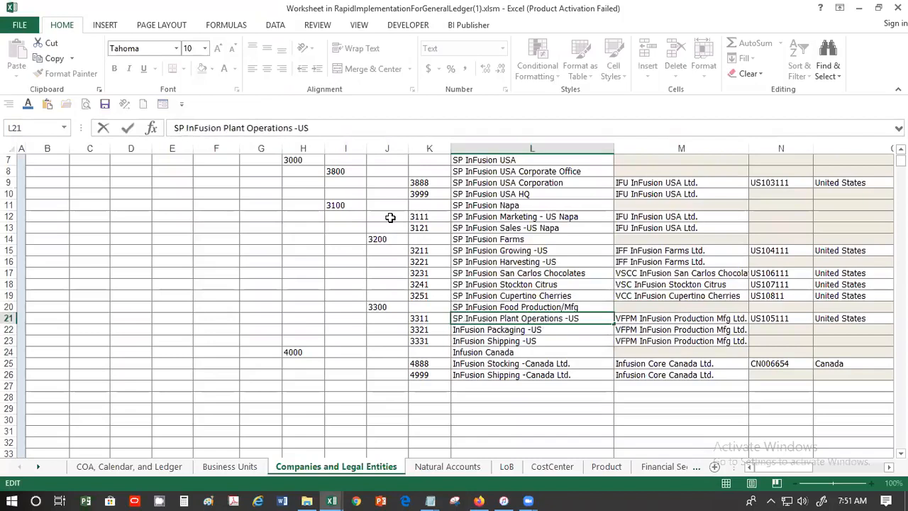
{"action": "key", "text": "Return"}
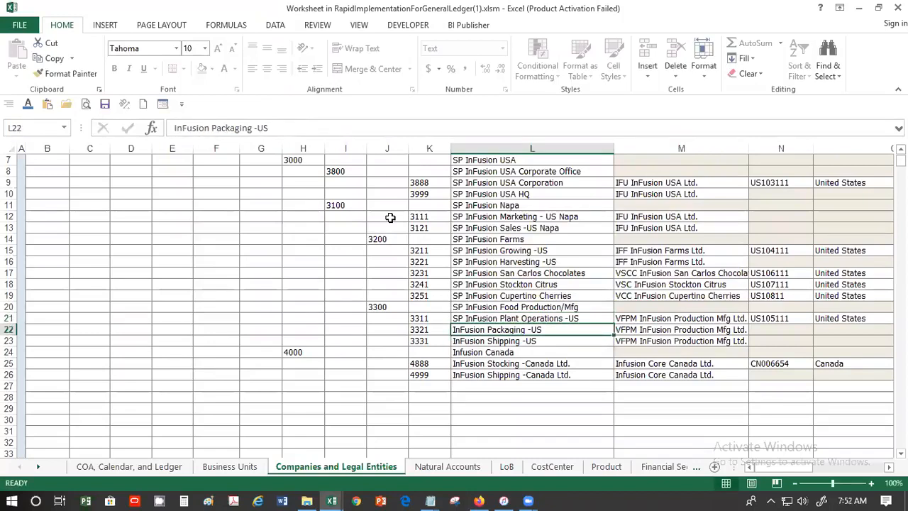
{"action": "left_click", "coordinate": [172, 128]}
{"action": "type", "text": "SP"}
{"action": "key", "text": "Return"}
{"action": "left_click", "coordinate": [172, 128]}
{"action": "type", "text": "SP"}
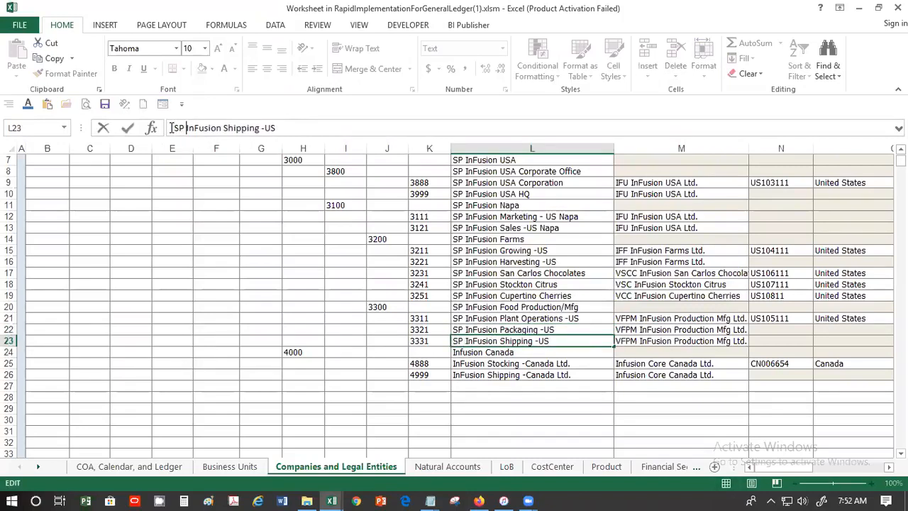
{"action": "key", "text": "Return"}
Change company descriptions 4000, 4888 and 4999 to SP Infusion Canada, SP InFusion Stocking -Canada Ltd. and SP InFusion Shipping -Canada Ltd
{"action": "left_click", "coordinate": [171, 128]}
{"action": "type", "text": "SP"}
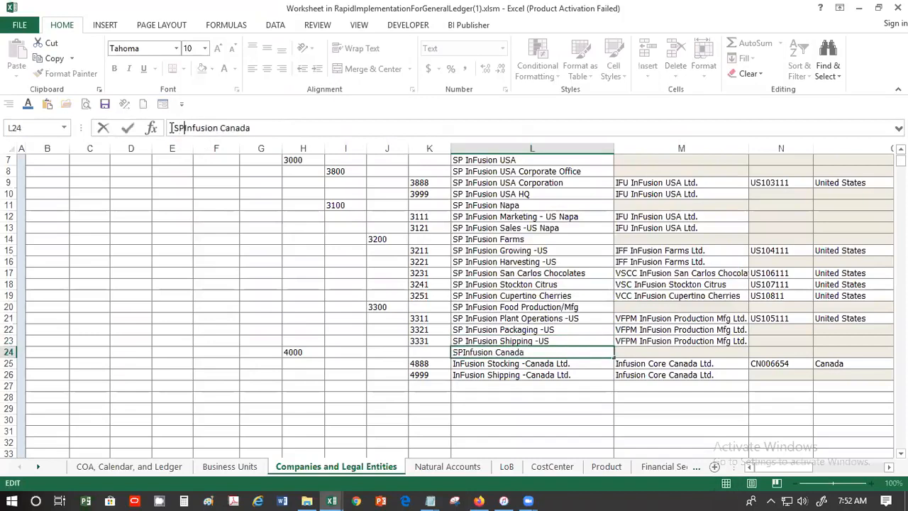
{"action": "key", "text": "Return"}
{"action": "type", "text": "SP"}
{"action": "key", "text": "Return"}
{"action": "left_click", "coordinate": [171, 127]}
{"action": "type", "text": "SP"}
{"action": "key", "text": "Return"}
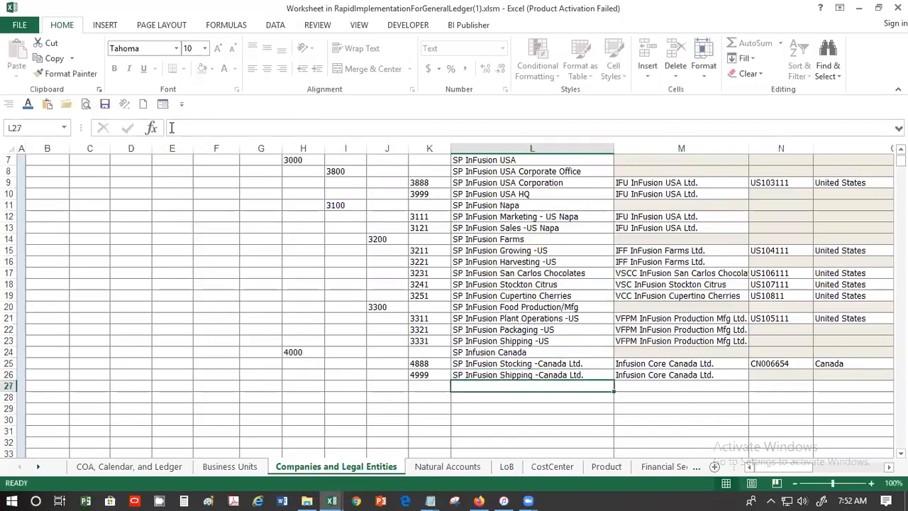
Examine the legal entity columns for company 3888, from name, identifier, country and address through to the registration numbers
{"action": "key", "text": "Page_Up"}
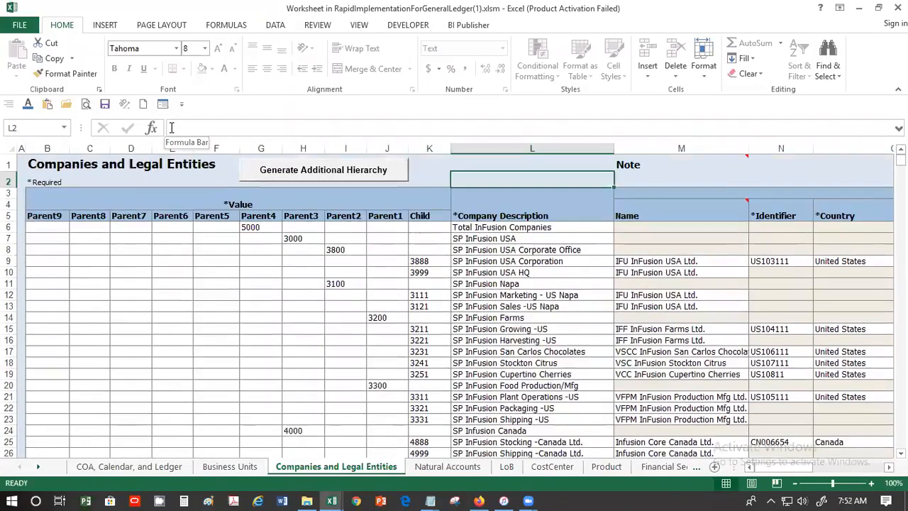
{"action": "left_click", "coordinate": [647, 263]}
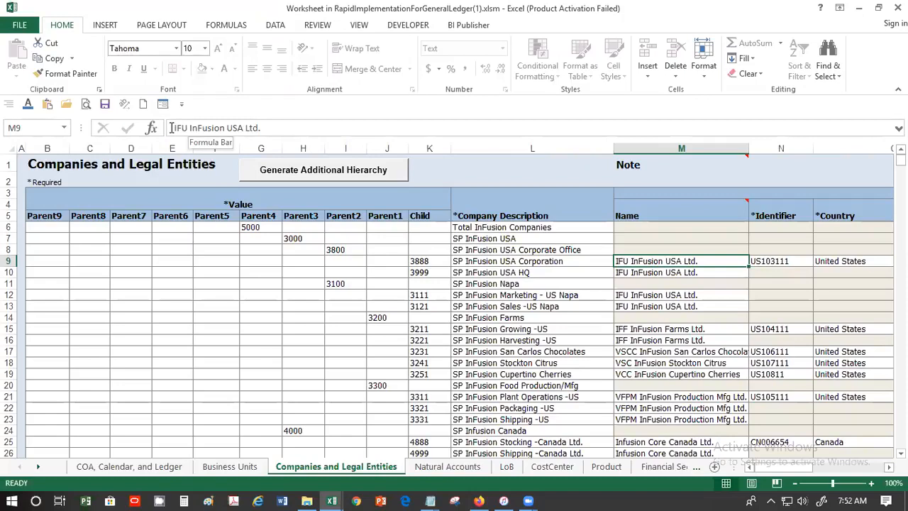
{"action": "key", "text": "Right"}
{"action": "key", "text": "Right"}
{"action": "key", "text": "Right"}
{"action": "key", "text": "Right"}
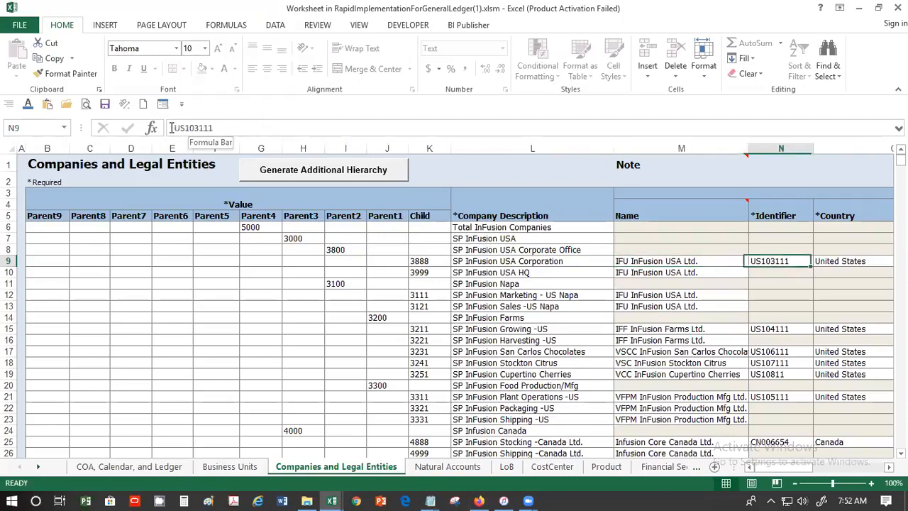
{"action": "key", "text": "Left"}
{"action": "key", "text": "Left"}
{"action": "key", "text": "Left"}
{"action": "key", "text": "Left"}
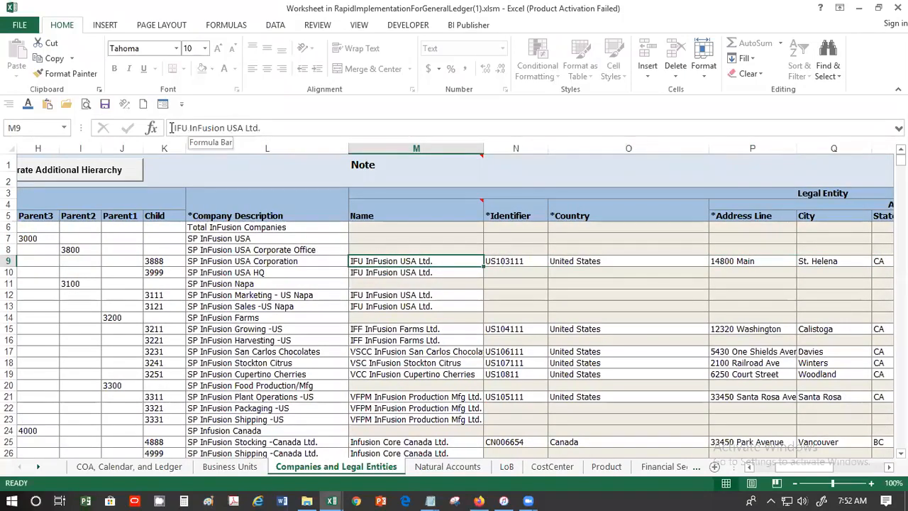
{"action": "key", "text": "Right"}
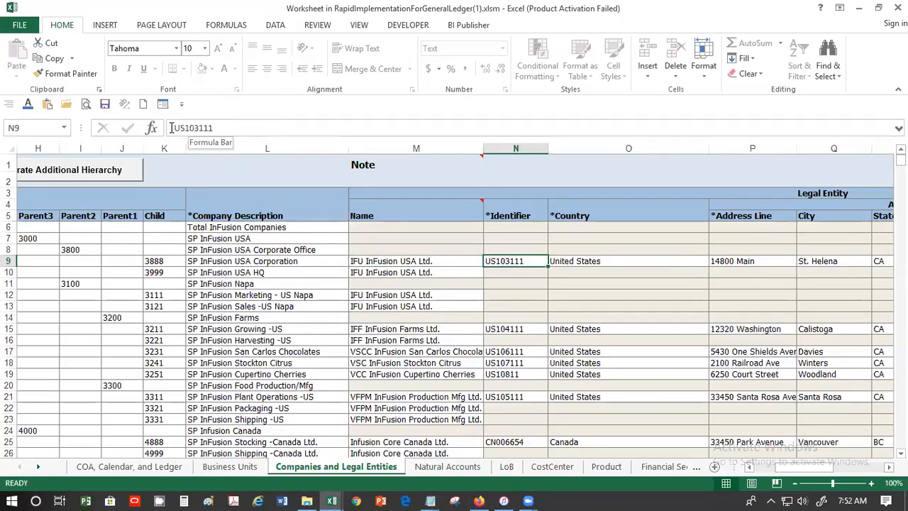
{"action": "key", "text": "Right"}
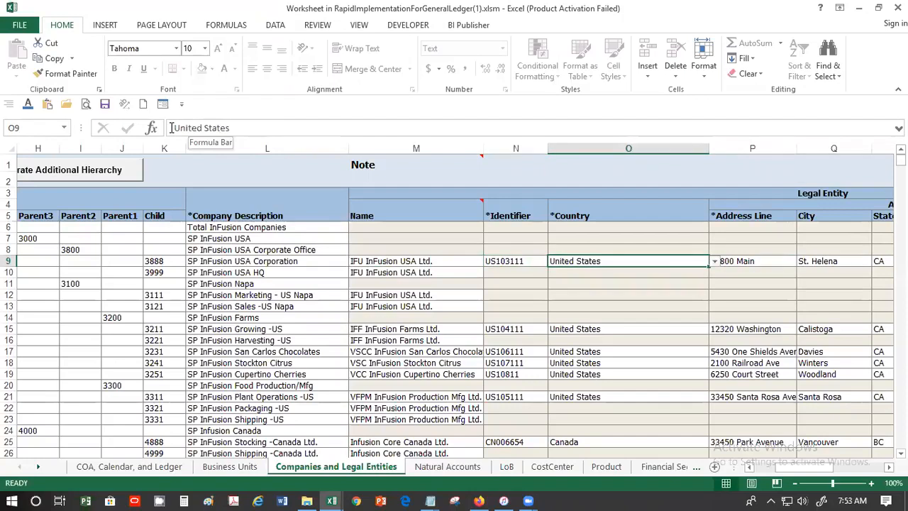
{"action": "key", "text": "Right"}
{"action": "key", "text": "Right"}
{"action": "key", "text": "Right"}
{"action": "key", "text": "Right"}
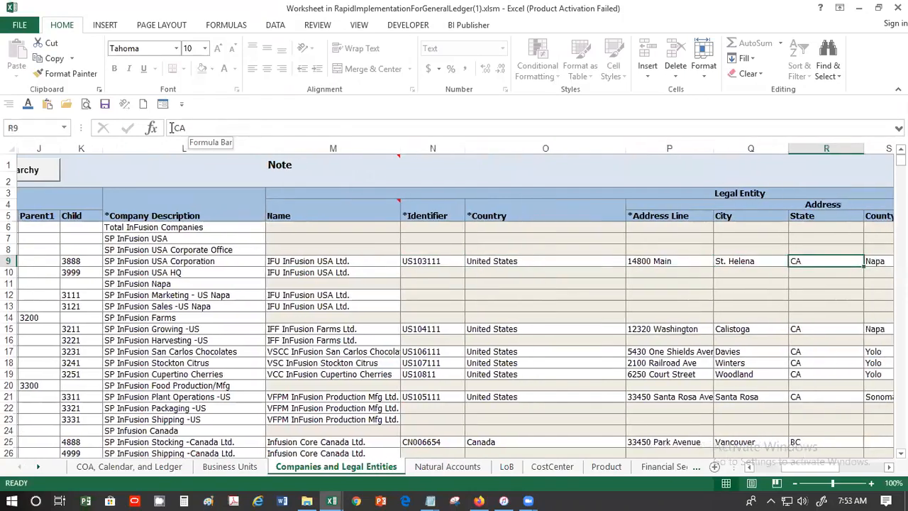
{"action": "key", "text": "Right"}
{"action": "key", "text": "Right"}
{"action": "key", "text": "Right"}
{"action": "key", "text": "Right"}
{"action": "key", "text": "Right"}
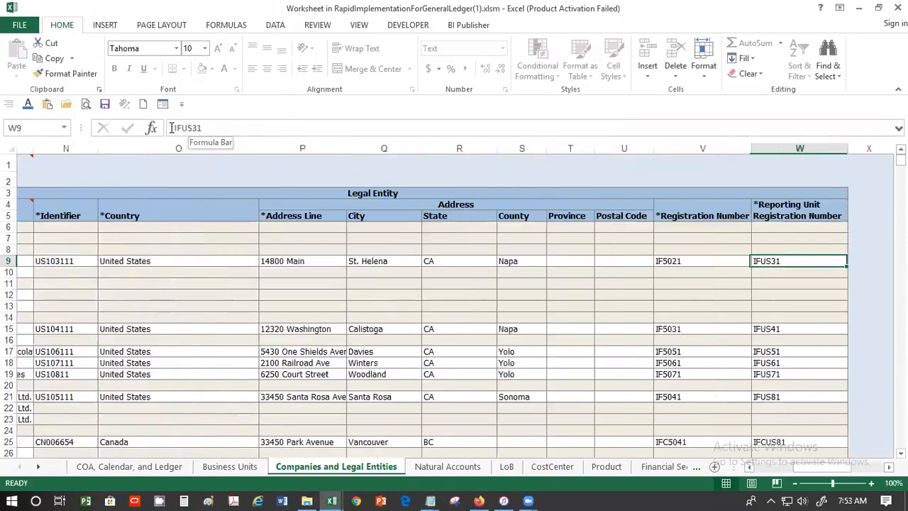
Change the legal entity name for companies 3888 and 3999 to SP IFU InFusion USA Ltd
{"action": "key", "text": "Left"}
{"action": "key", "text": "Left"}
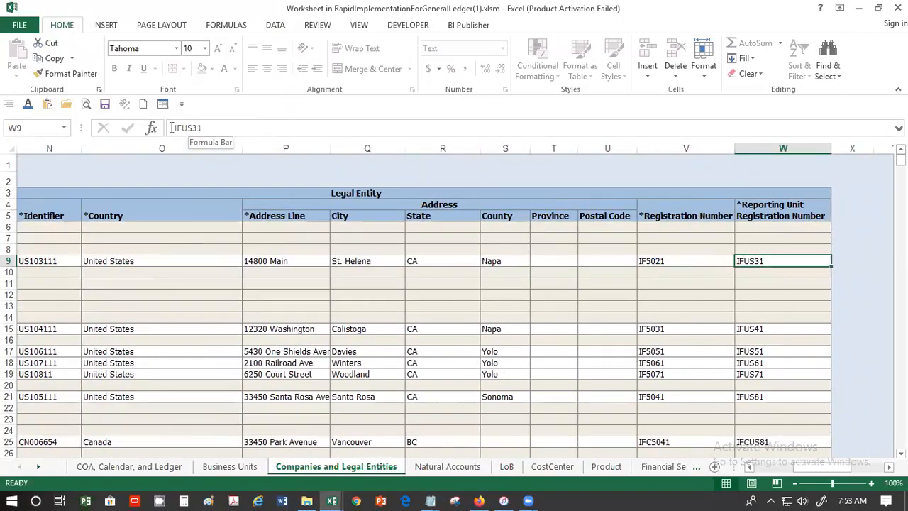
{"action": "key", "text": "Left"}
{"action": "key", "text": "Left"}
{"action": "key", "text": "Left"}
{"action": "key", "text": "Left"}
{"action": "key", "text": "Left"}
{"action": "key", "text": "Left"}
{"action": "key", "text": "Left"}
{"action": "key", "text": "Left"}
{"action": "key", "text": "Left"}
{"action": "key", "text": "Left"}
{"action": "key", "text": "Left"}
{"action": "key", "text": "Left"}
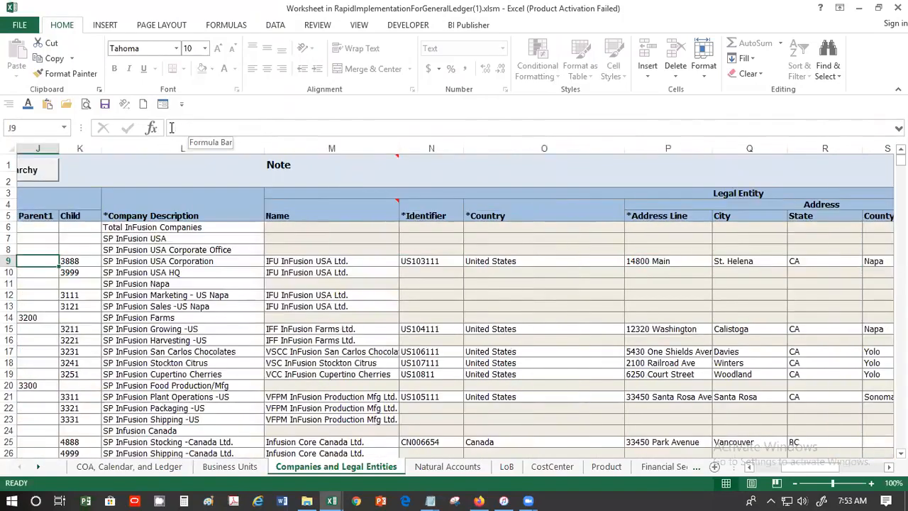
{"action": "key", "text": "Right"}
{"action": "key", "text": "Right"}
{"action": "key", "text": "Right"}
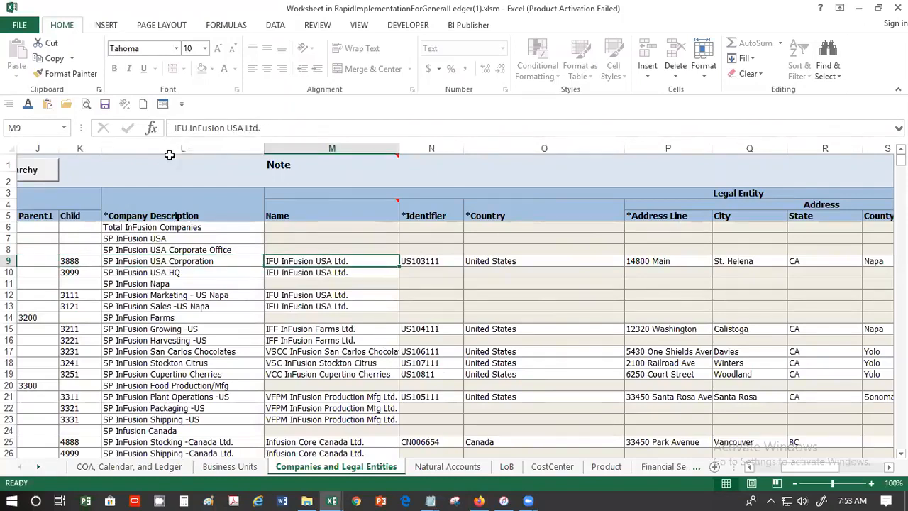
{"action": "left_click", "coordinate": [173, 128]}
{"action": "type", "text": "SP"}
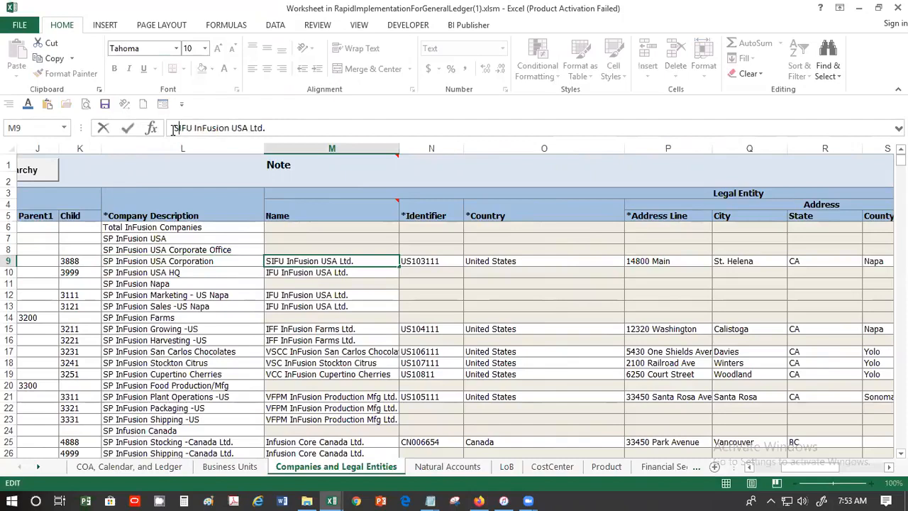
{"action": "key", "text": "Return"}
{"action": "key", "text": "Up"}
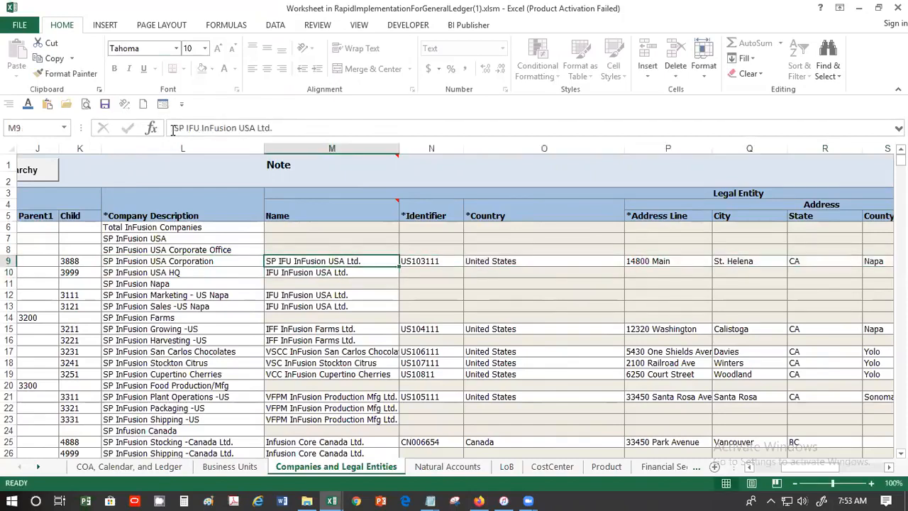
{"action": "key", "text": "shift+Down"}
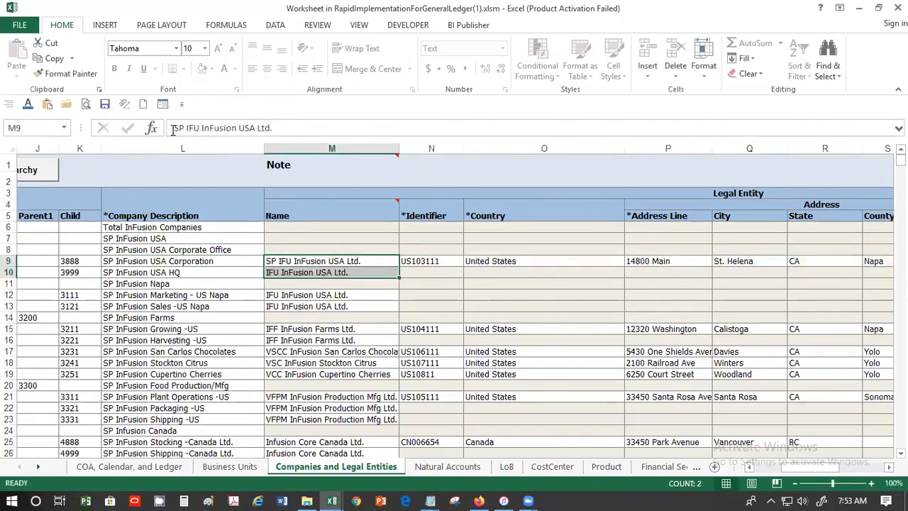
{"action": "key", "text": "ctrl+d"}
{"action": "key", "text": "Right"}
{"action": "key", "text": "Left"}
{"action": "key", "text": "Left"}
{"action": "key", "text": "Left"}
{"action": "key", "text": "Left"}
{"action": "key", "text": "Left"}
{"action": "key", "text": "Left"}
{"action": "key", "text": "Left"}
{"action": "key", "text": "Left"}
{"action": "key", "text": "Right"}
{"action": "key", "text": "Right"}
{"action": "key", "text": "Right"}
{"action": "key", "text": "Right"}
{"action": "key", "text": "Right"}
{"action": "key", "text": "Right"}
{"action": "key", "text": "Right"}
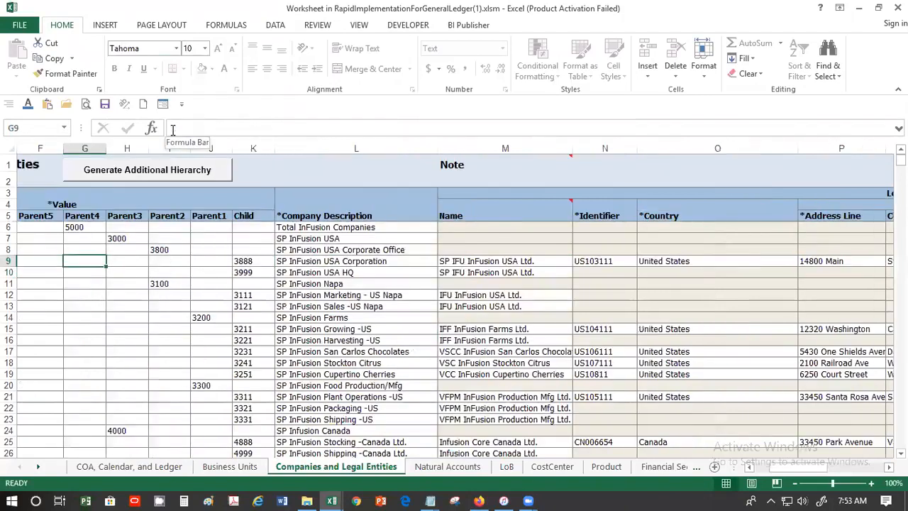
{"action": "key", "text": "Right"}
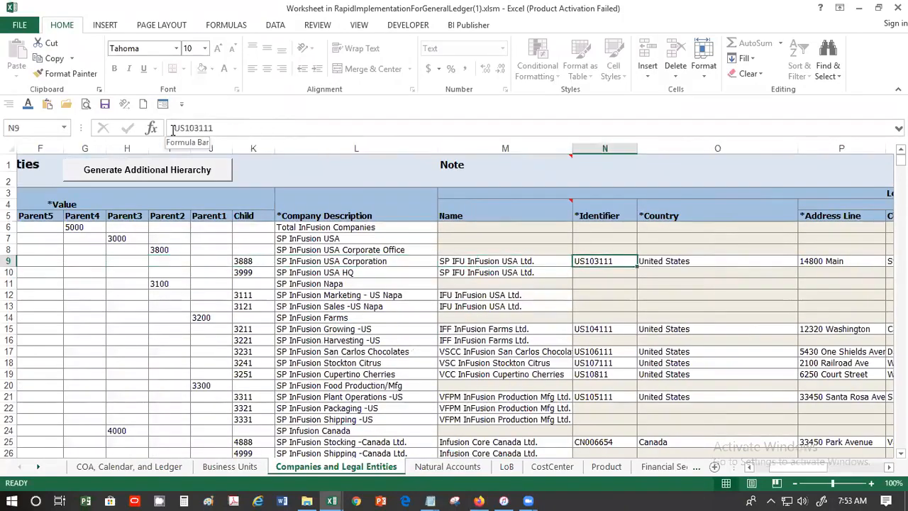
{"action": "left_click", "coordinate": [172, 128]}
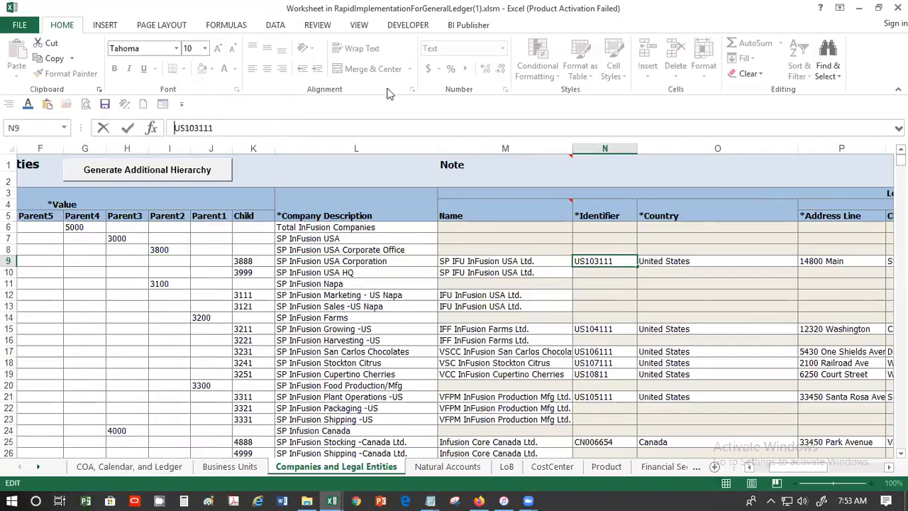
Change the legal entity name for companies 3111 and 3121 to SP IFU InFusion USA Ltd
{"action": "left_click", "coordinate": [457, 296]}
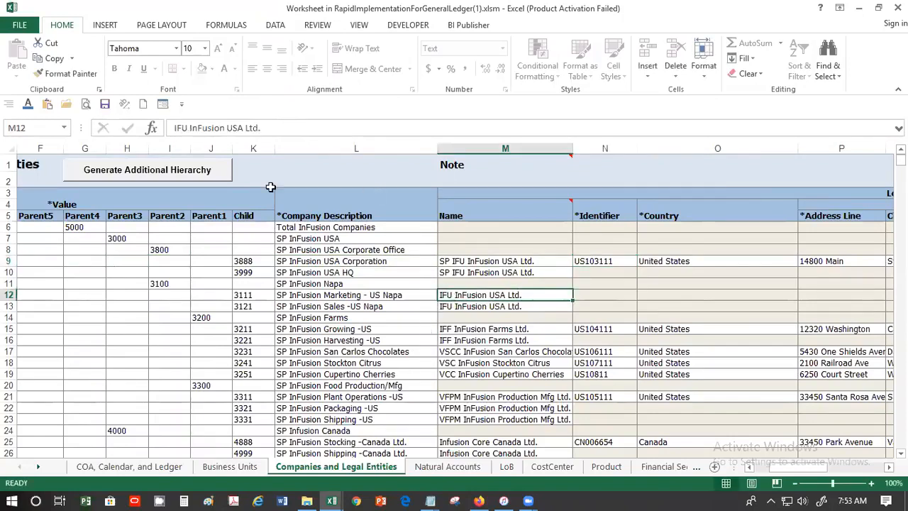
{"action": "left_click", "coordinate": [172, 129]}
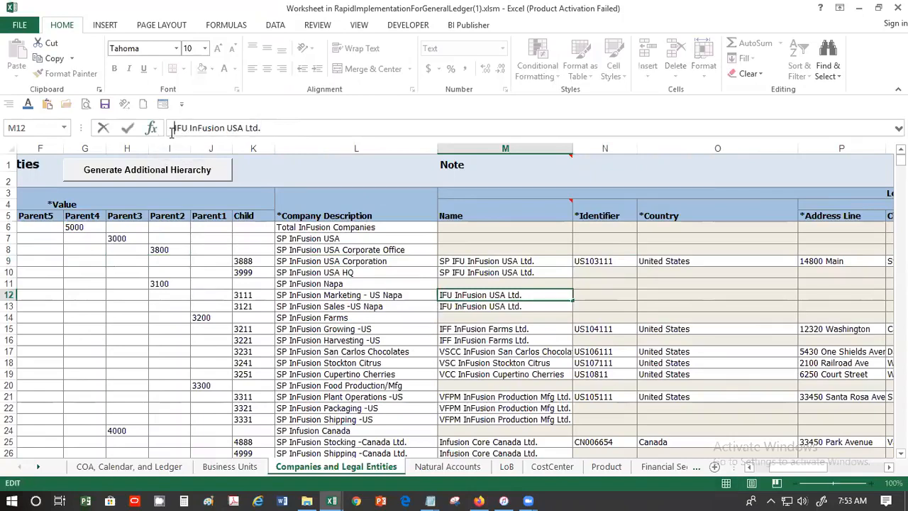
{"action": "type", "text": "SP"}
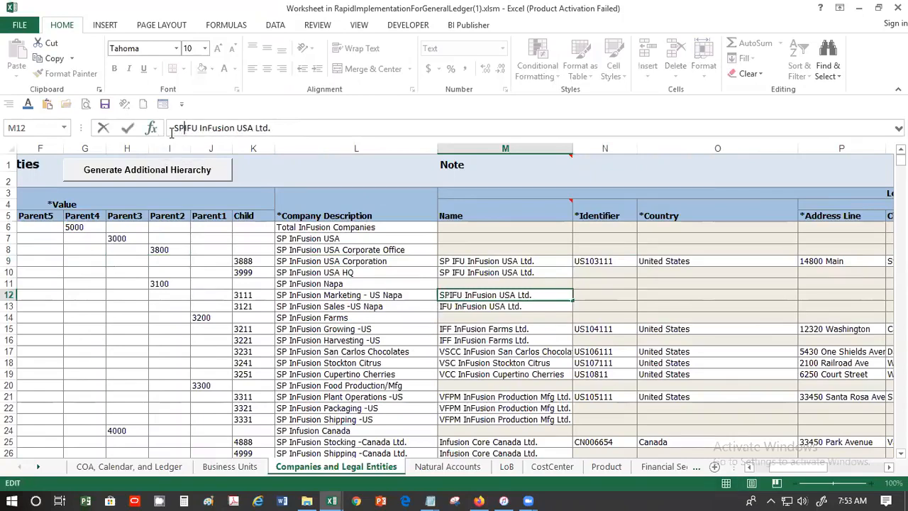
{"action": "left_click", "coordinate": [173, 129]}
{"action": "type", "text": "SP"}
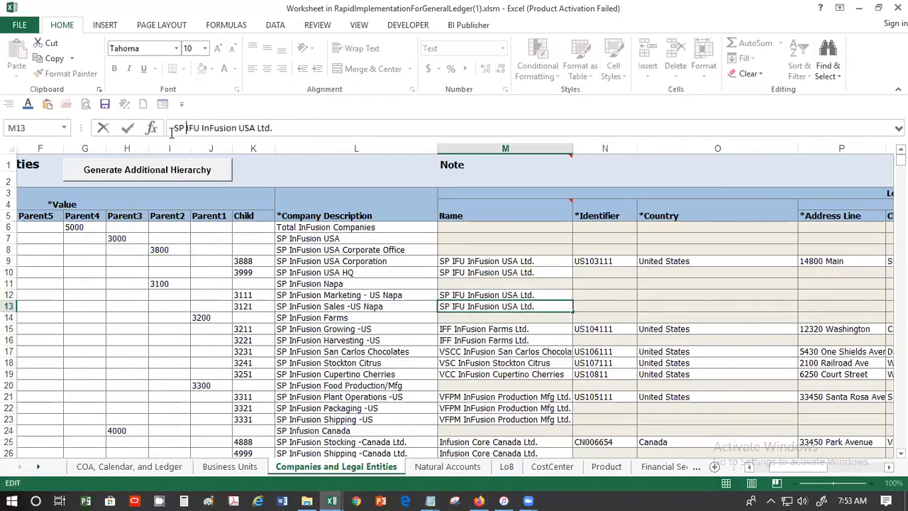
{"action": "key", "text": "Return"}
Change the legal entity name for companies 3211 and 3221 to SP IFF InFusion Farms Ltd
{"action": "key", "text": "Down"}
{"action": "left_click", "coordinate": [171, 131]}
{"action": "type", "text": "SP"}
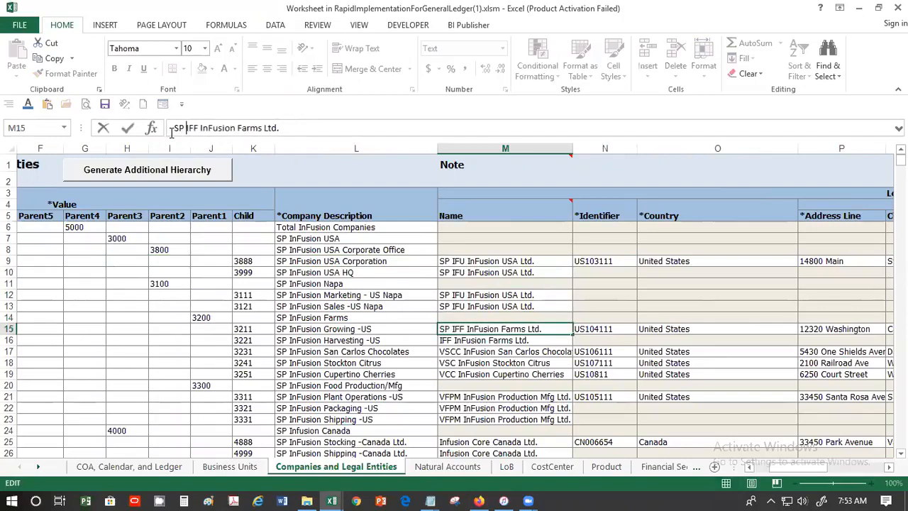
{"action": "key", "text": "Return"}
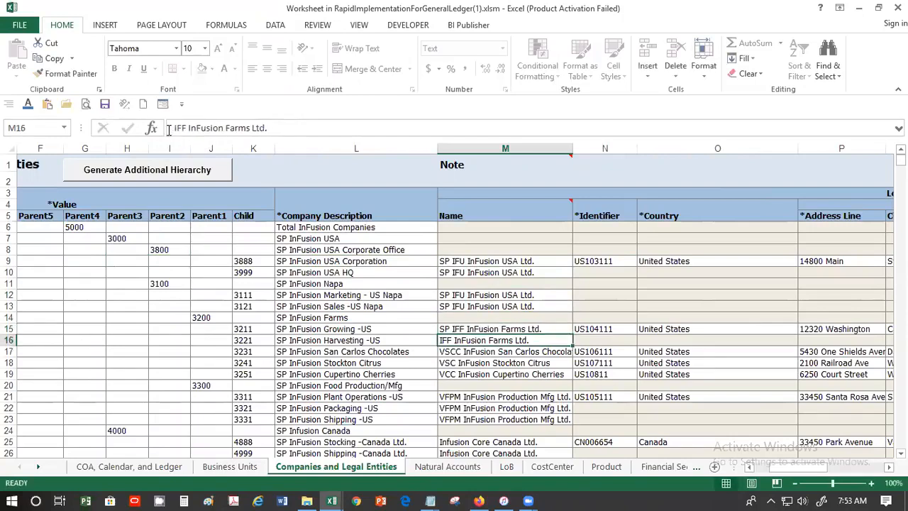
{"action": "left_click", "coordinate": [171, 129]}
{"action": "type", "text": "SP"}
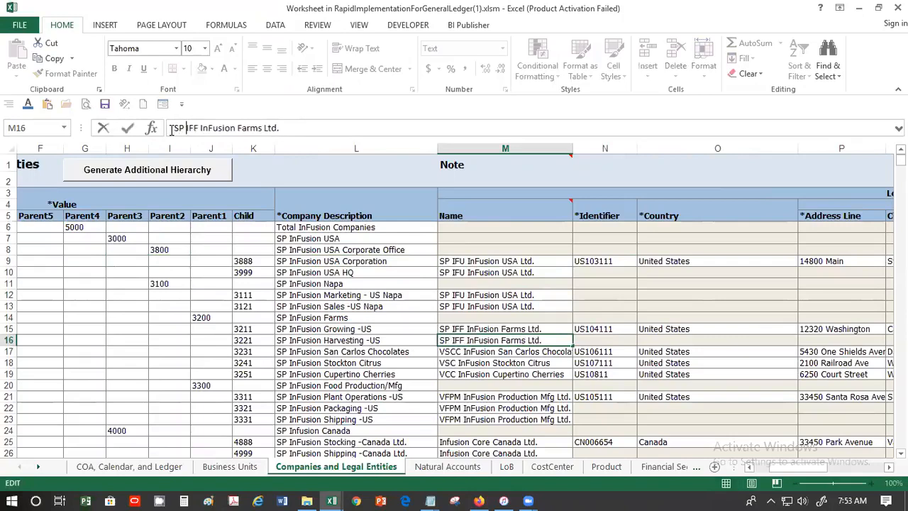
{"action": "key", "text": "Return"}
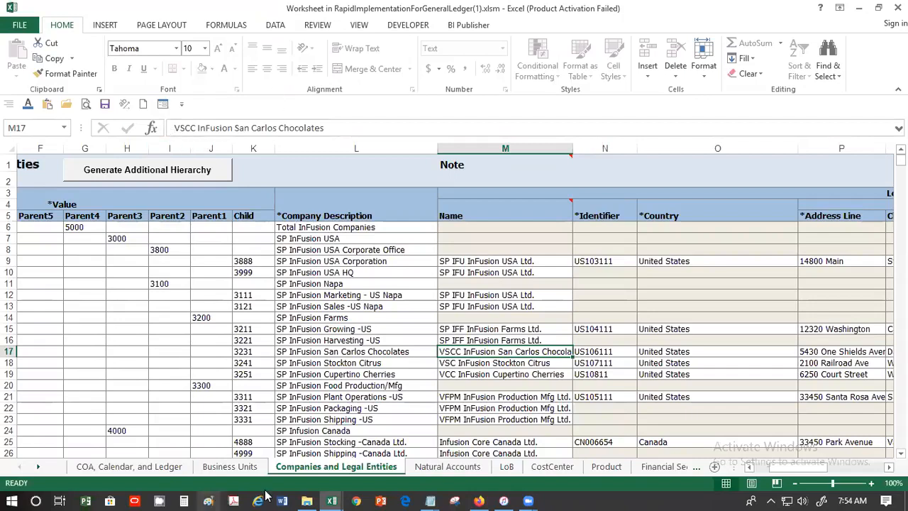
Change legal entity names for 3231, 3241 and 3251 to SP VSCC InFusion San Carlos Chocolates, SP VSC InFusion Stockton Citrus and SP VCC InFusion Cupertino Cherries
{"action": "left_click", "coordinate": [173, 127]}
{"action": "type", "text": "SP"}
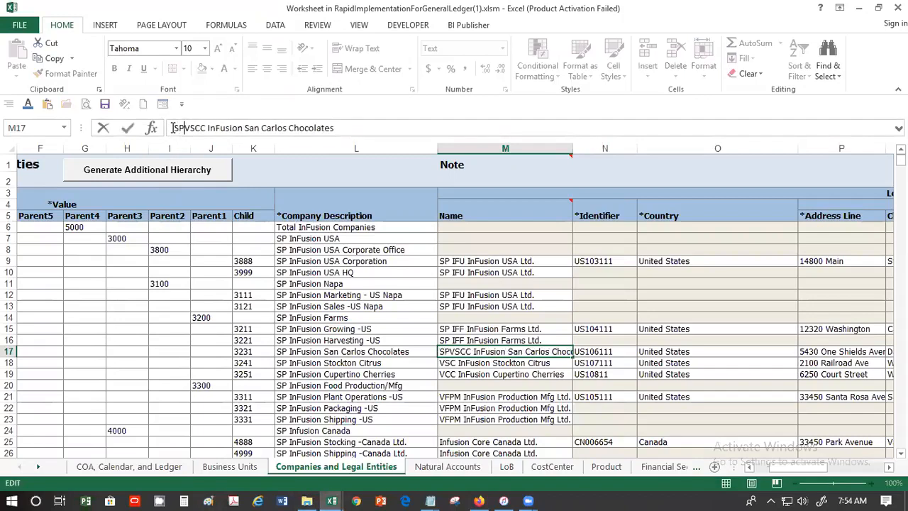
{"action": "key", "text": "Return"}
{"action": "left_click", "coordinate": [173, 128]}
{"action": "type", "text": "SP"}
{"action": "key", "text": "Return"}
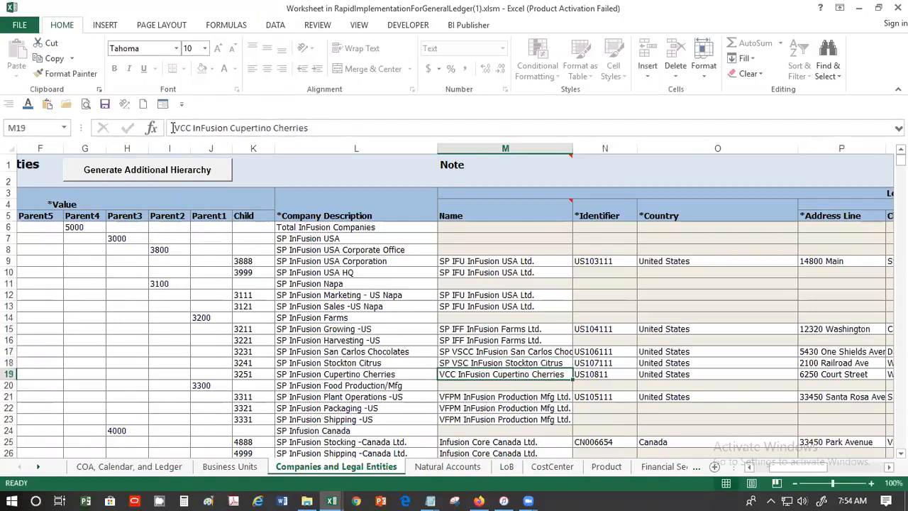
{"action": "left_click", "coordinate": [172, 128]}
{"action": "type", "text": "SP"}
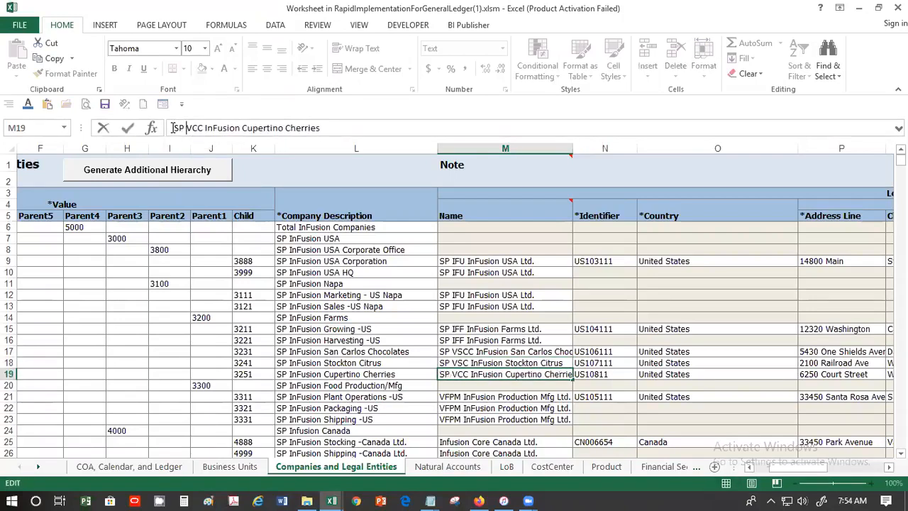
{"action": "key", "text": "Return"}
Change the legal entity name for company 4888 to SP Infusion Core Canada Ltd
{"action": "key", "text": "Down"}
{"action": "key", "text": "Down"}
{"action": "key", "text": "Down"}
{"action": "key", "text": "Down"}
{"action": "key", "text": "Down"}
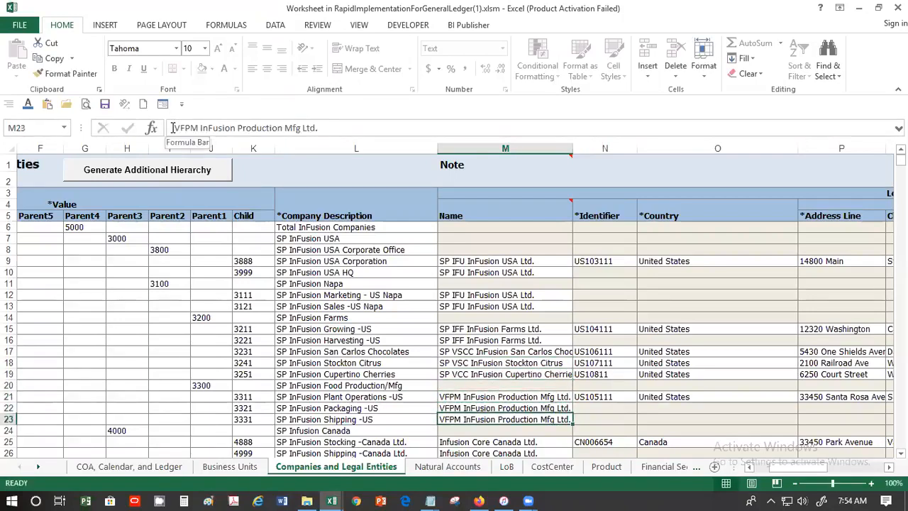
{"action": "key", "text": "Down"}
{"action": "key", "text": "Down"}
{"action": "key", "text": "Up"}
{"action": "key", "text": "Up"}
{"action": "key", "text": "Up"}
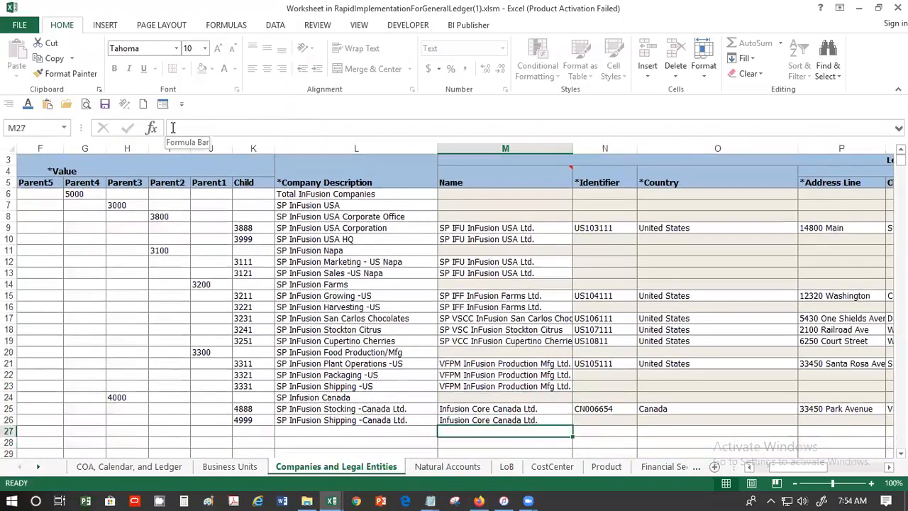
{"action": "key", "text": "Down"}
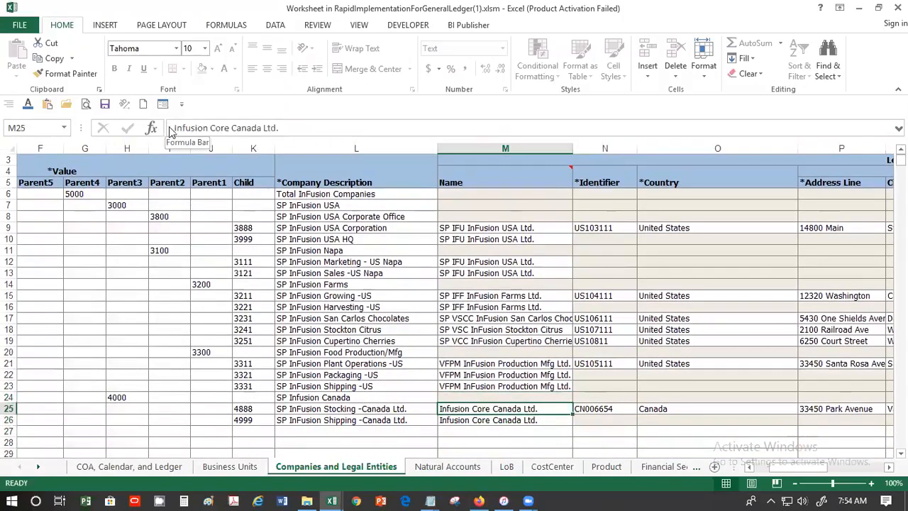
{"action": "left_click", "coordinate": [171, 128]}
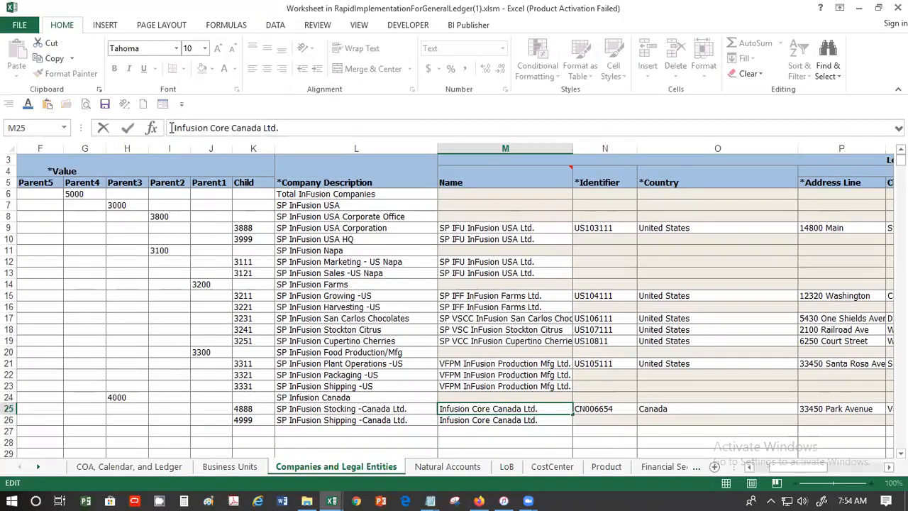
{"action": "type", "text": "SP"}
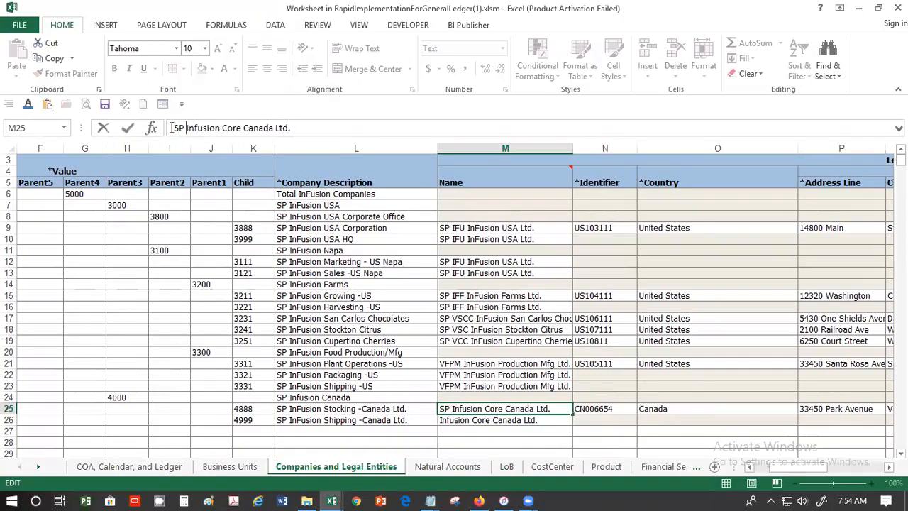
{"action": "key", "text": "Return"}
{"action": "key", "text": "Up"}
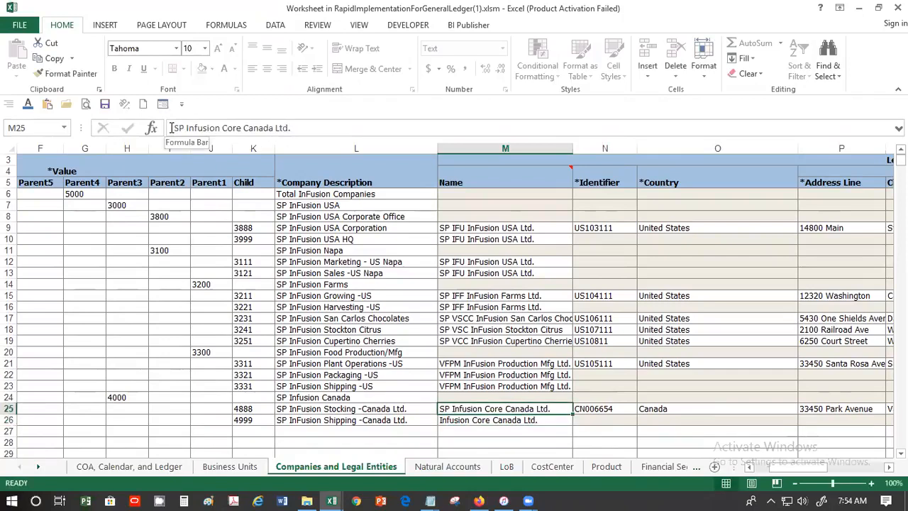
{"action": "key", "text": "shift+Down"}
{"action": "left_click", "coordinate": [171, 127]}
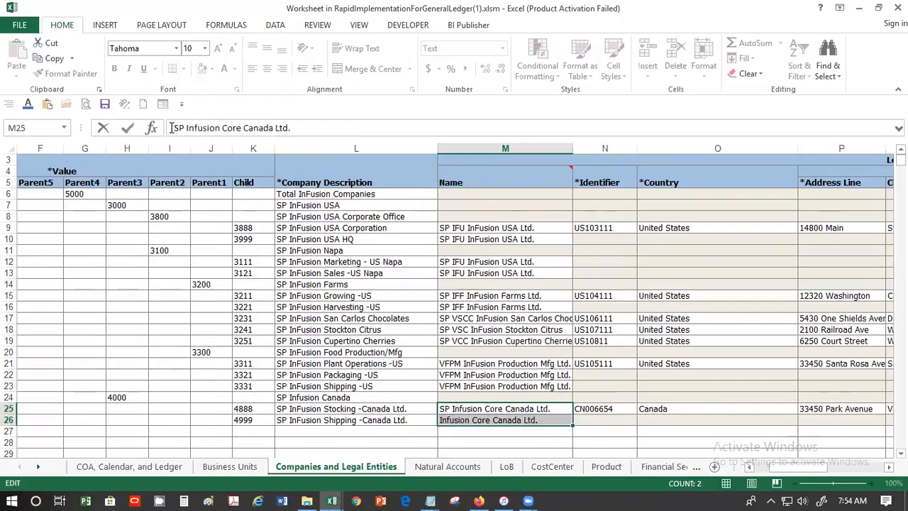
{"action": "key", "text": "End"}
{"action": "left_click", "coordinate": [479, 417]}
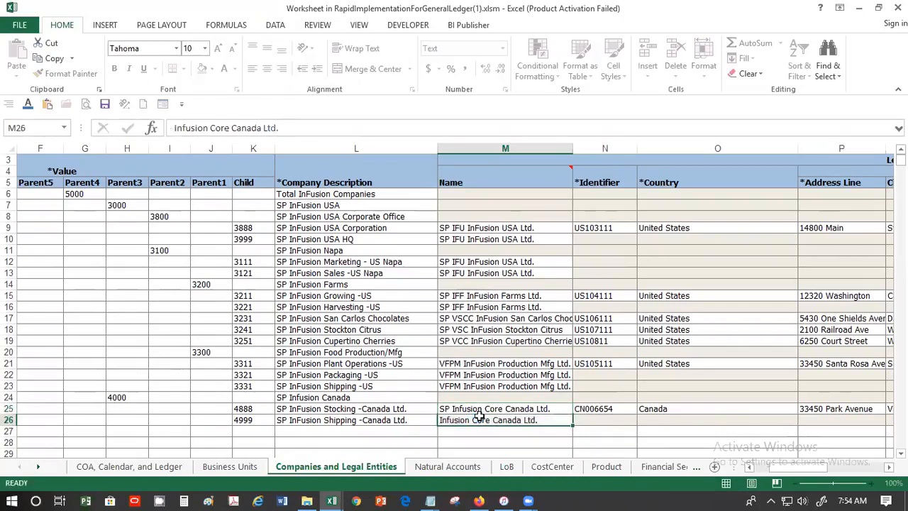
Copy the legal entity name SP Infusion Core Canada Ltd. from company 4888 to company 4999
{"action": "left_click", "coordinate": [480, 404]}
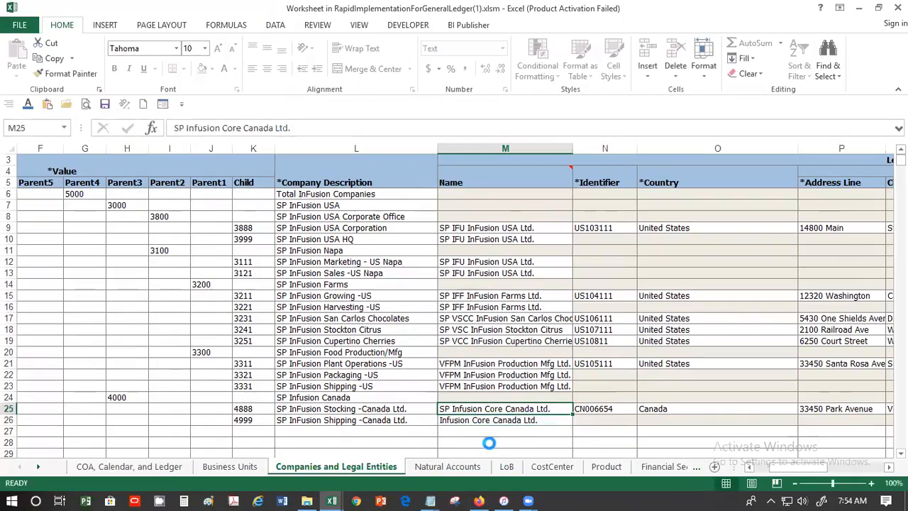
{"action": "key", "text": "ctrl+c"}
{"action": "key", "text": "Down"}
{"action": "key", "text": "Return"}
Change the legal entity name for company 3311 to SP VFPM InFusion Production Mfg Ltd
{"action": "key", "text": "Up"}
{"action": "key", "text": "Up"}
{"action": "key", "text": "Up"}
{"action": "key", "text": "Up"}
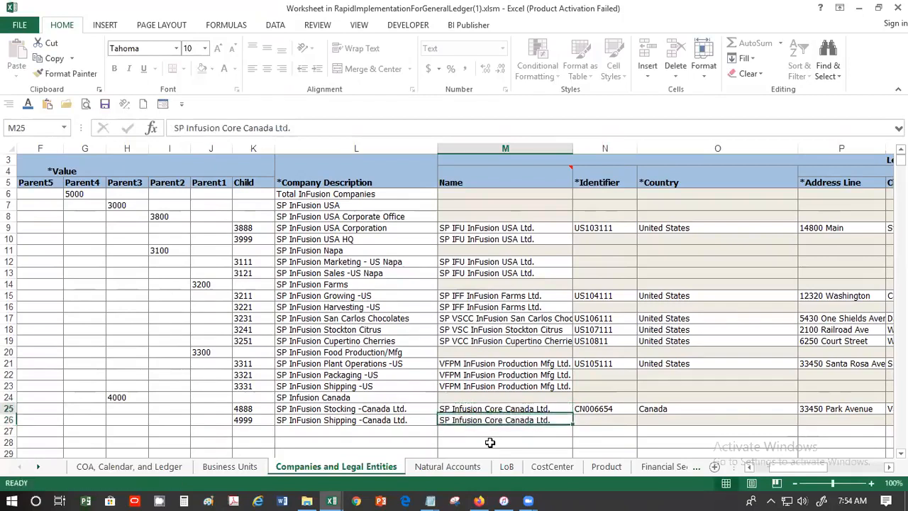
{"action": "key", "text": "Up"}
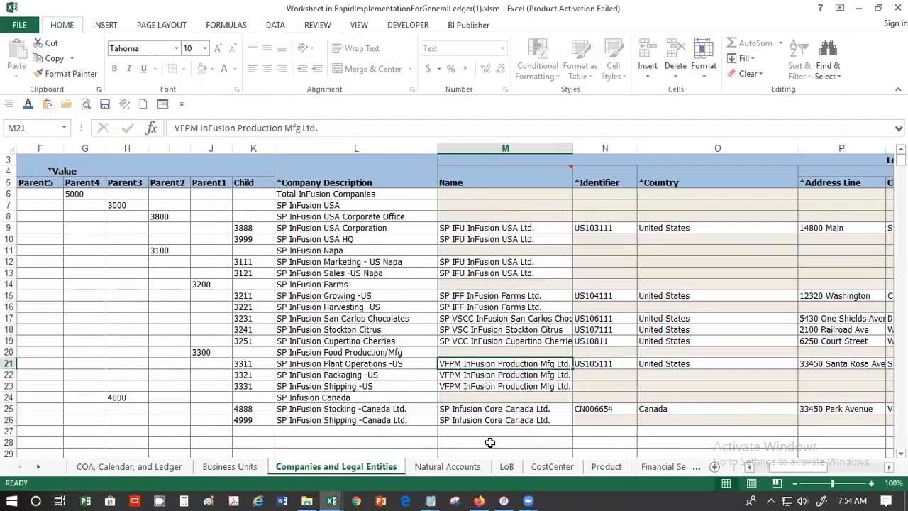
{"action": "left_click", "coordinate": [174, 127]}
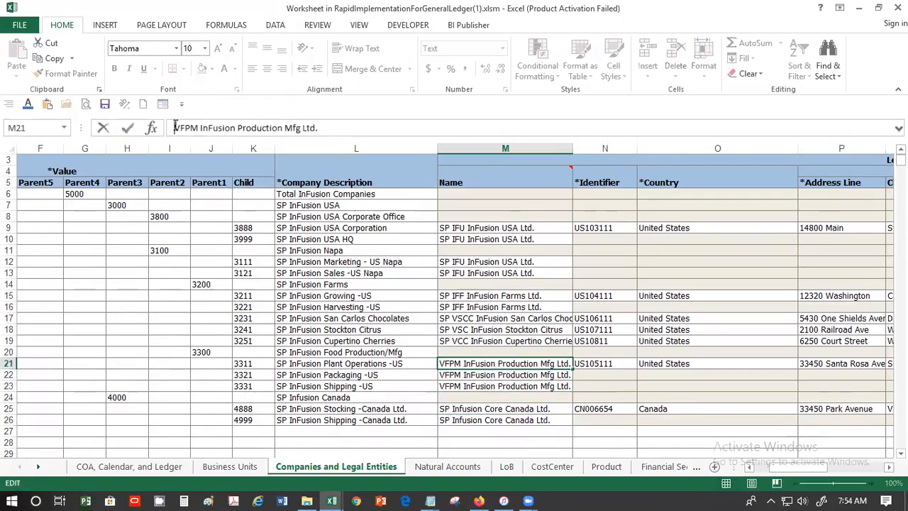
{"action": "type", "text": "SP"}
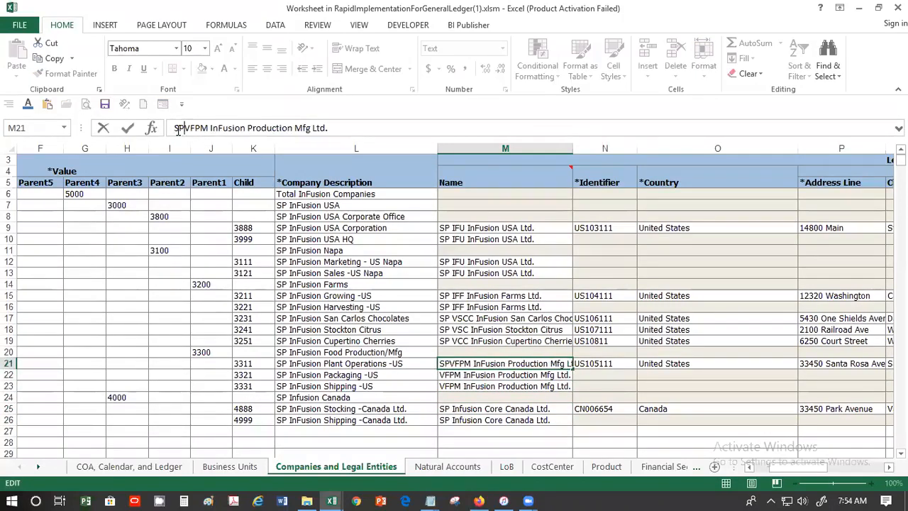
{"action": "key", "text": "Return"}
{"action": "key", "text": "Up"}
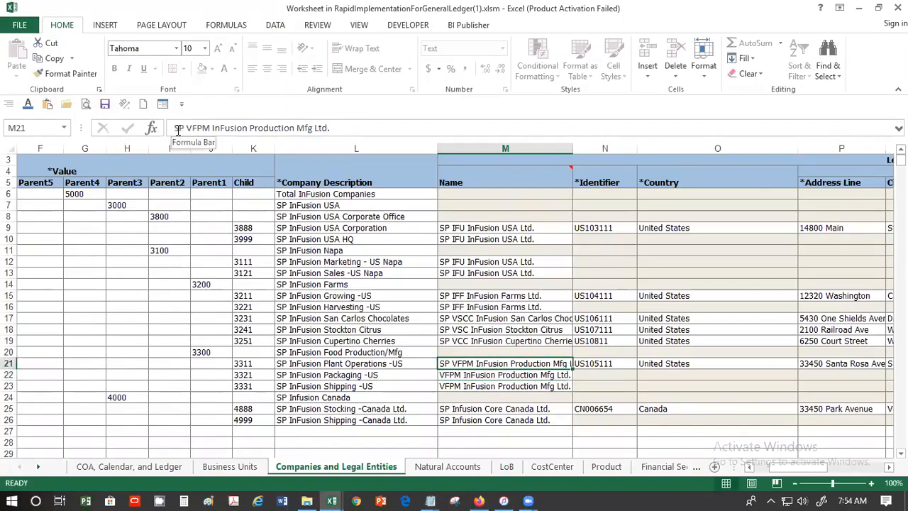
Copy the legal entity name SP VFPM InFusion Production Mfg Ltd. from company 3311 to companies 3321 and 3331
{"action": "key", "text": "ctrl+c"}
{"action": "key", "text": "Down"}
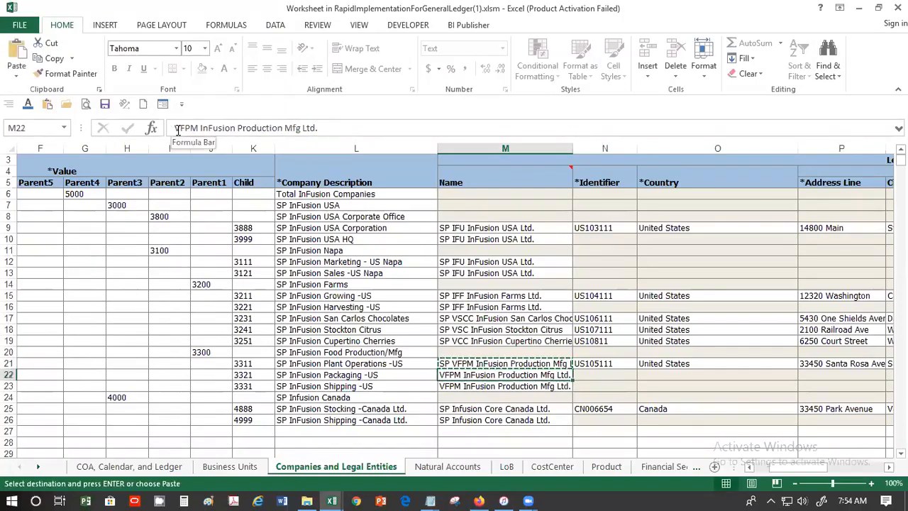
{"action": "key", "text": "Return"}
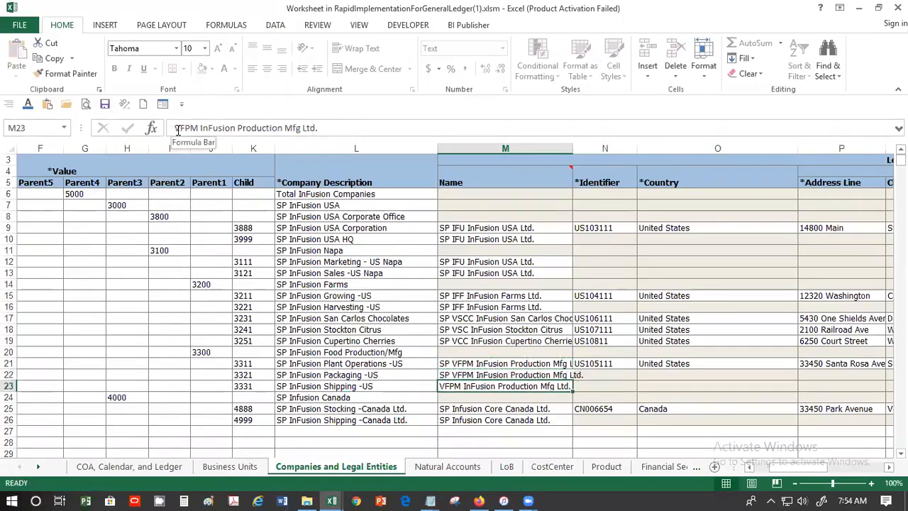
{"action": "key", "text": "Up"}
{"action": "key", "text": "ctrl+c"}
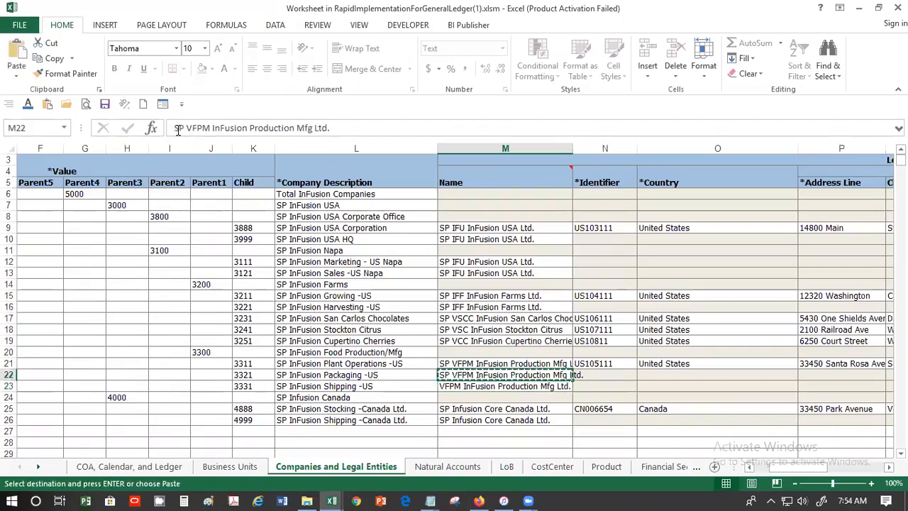
{"action": "key", "text": "Down"}
{"action": "key", "text": "Return"}
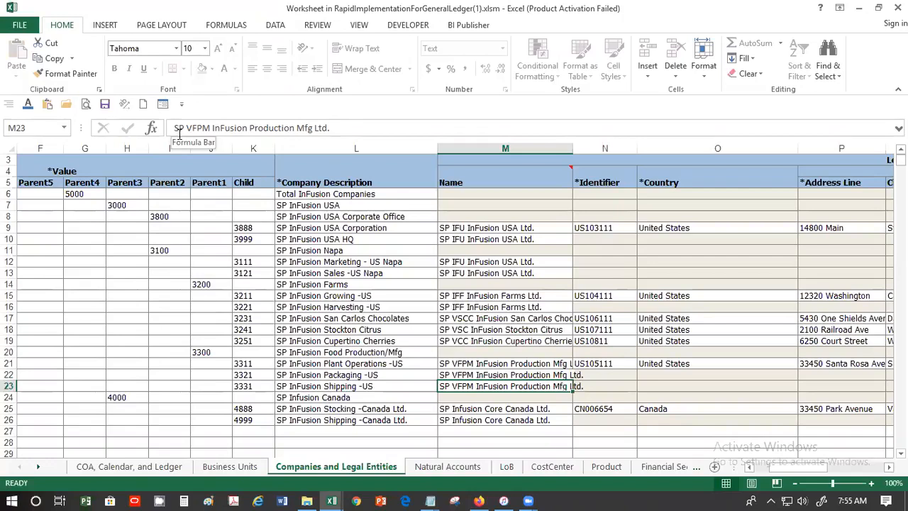
Change the company description of the top parent value 5000 to Total SP InFusion Companies
{"action": "left_click", "coordinate": [313, 193]}
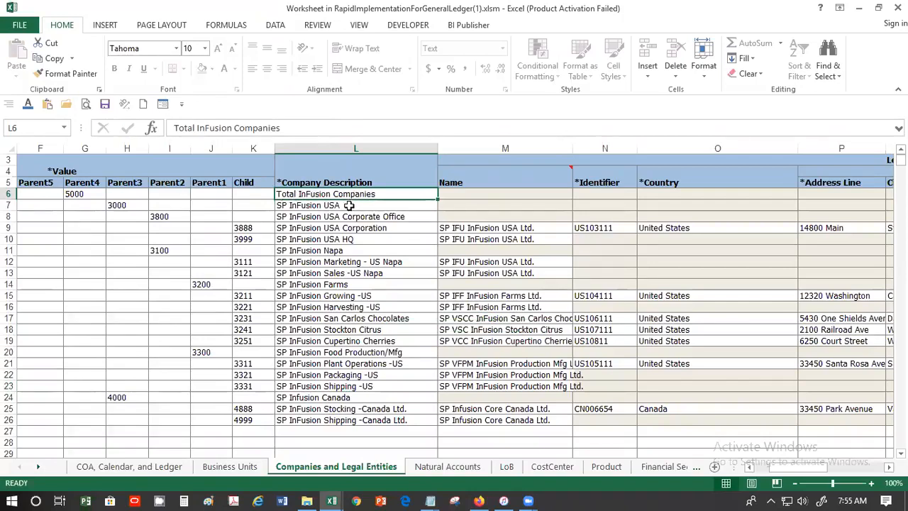
{"action": "left_click", "coordinate": [349, 205]}
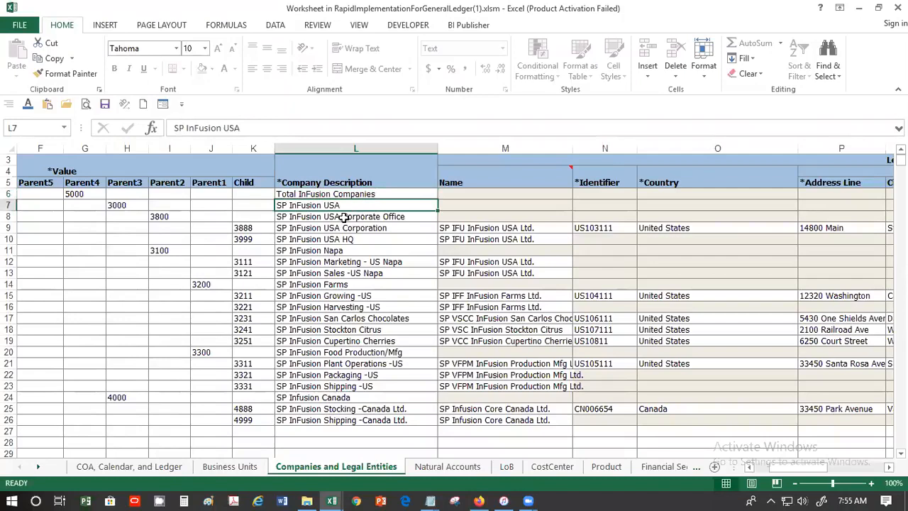
{"action": "left_click", "coordinate": [346, 250]}
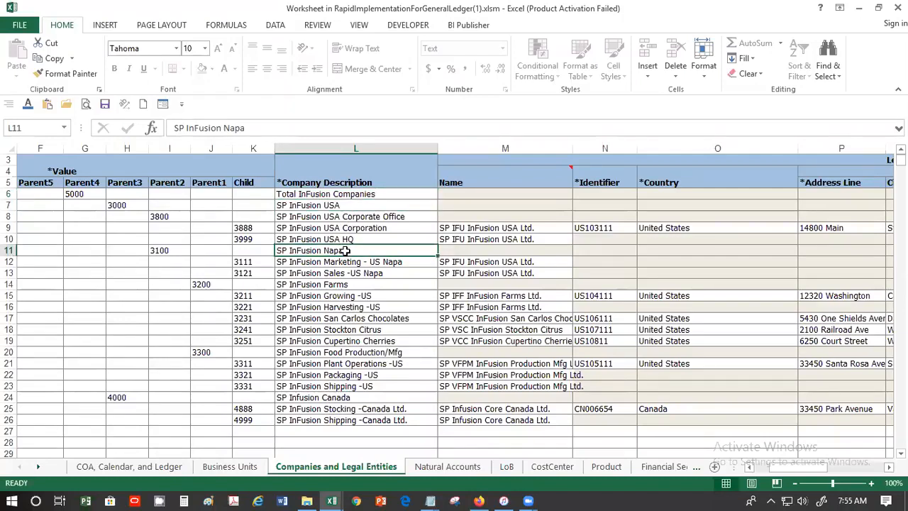
{"action": "left_click", "coordinate": [333, 286]}
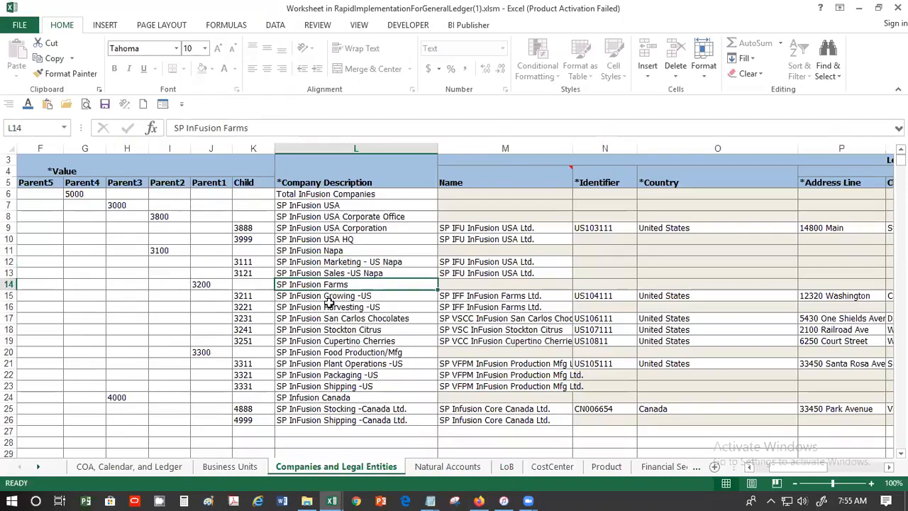
{"action": "left_click", "coordinate": [305, 197]}
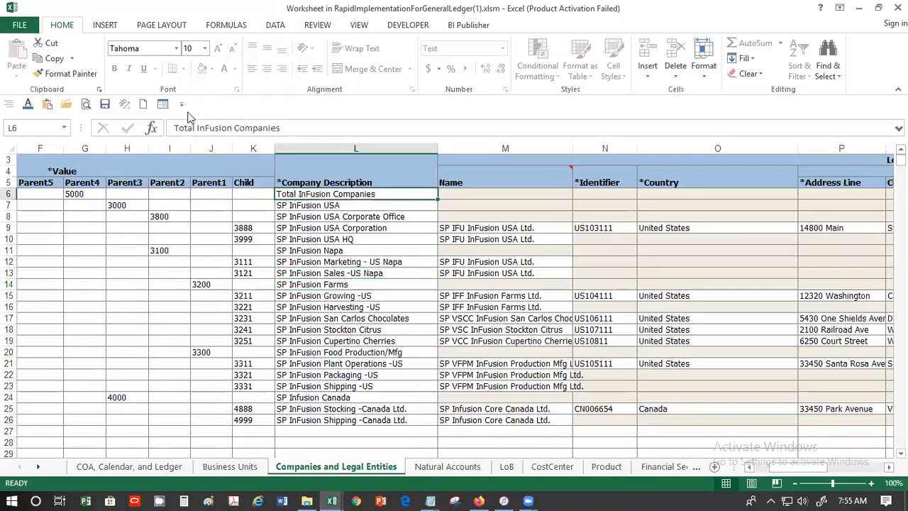
{"action": "left_click", "coordinate": [198, 128]}
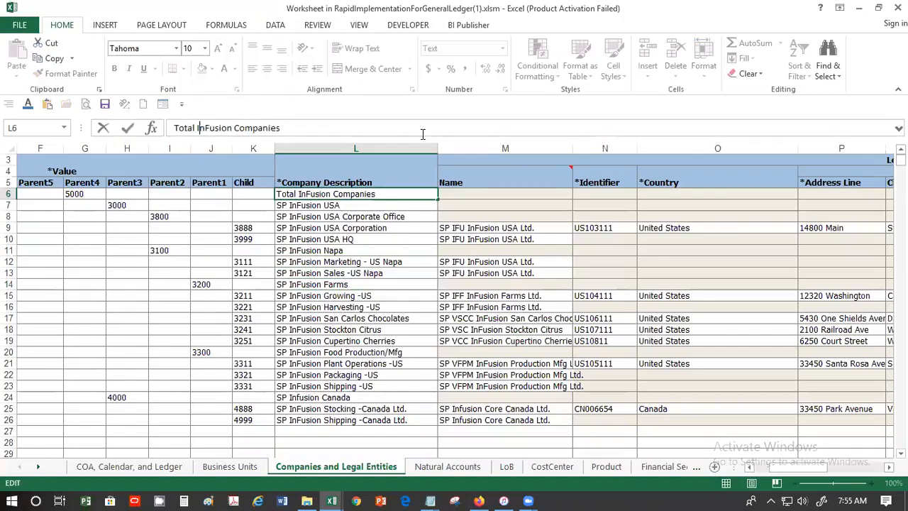
{"action": "type", "text": "SP"}
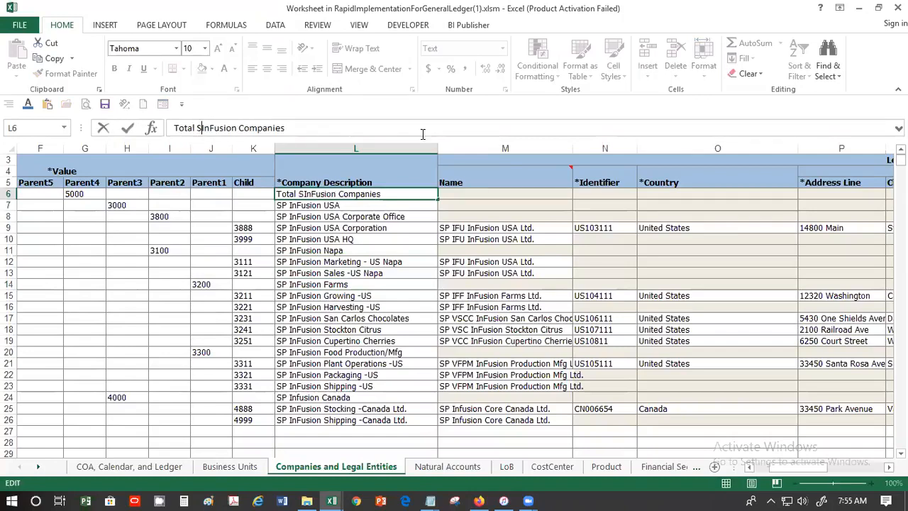
{"action": "key", "text": "Return"}
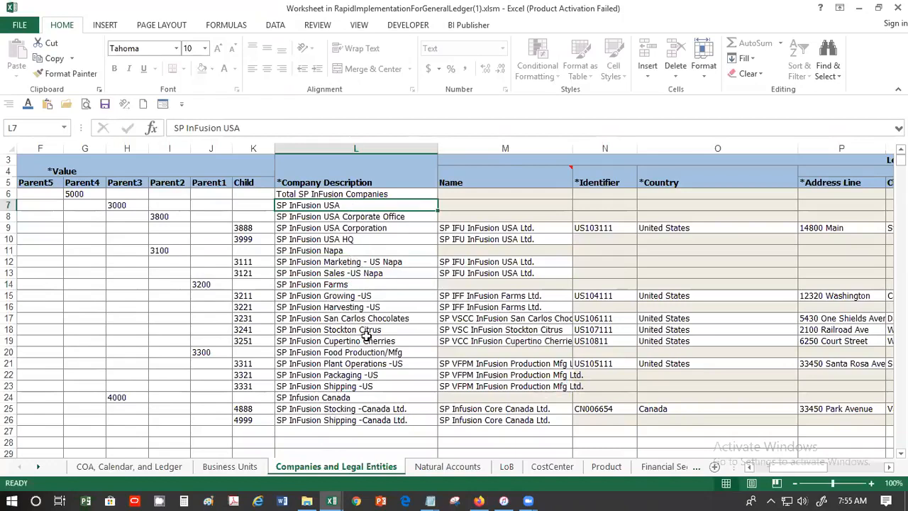
Open the Natural Accounts sheet and examine the description, account type, financial category and additional information columns for the first accounts
{"action": "left_click", "coordinate": [438, 469]}
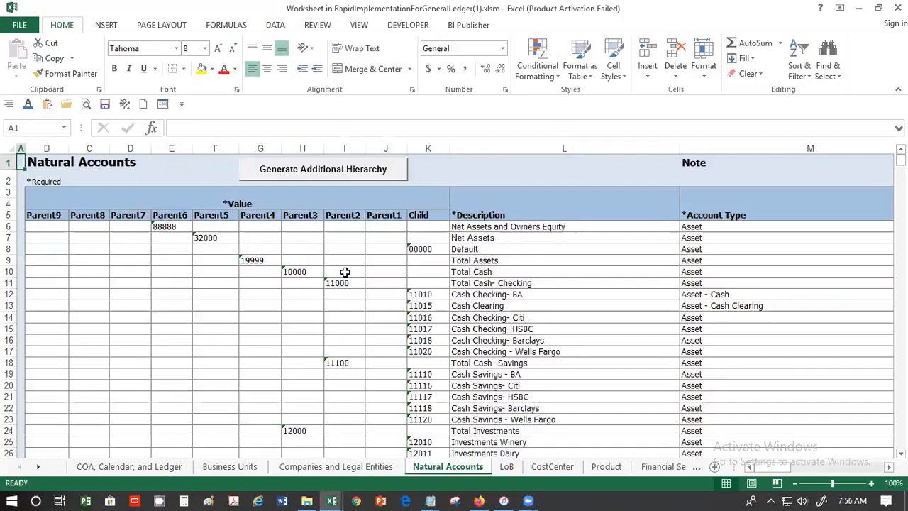
{"action": "left_click", "coordinate": [574, 227]}
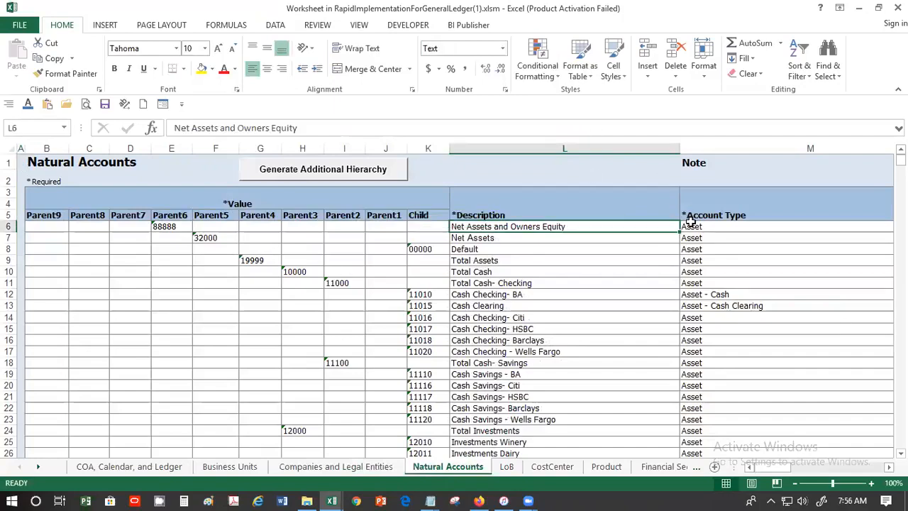
{"action": "left_click", "coordinate": [689, 226]}
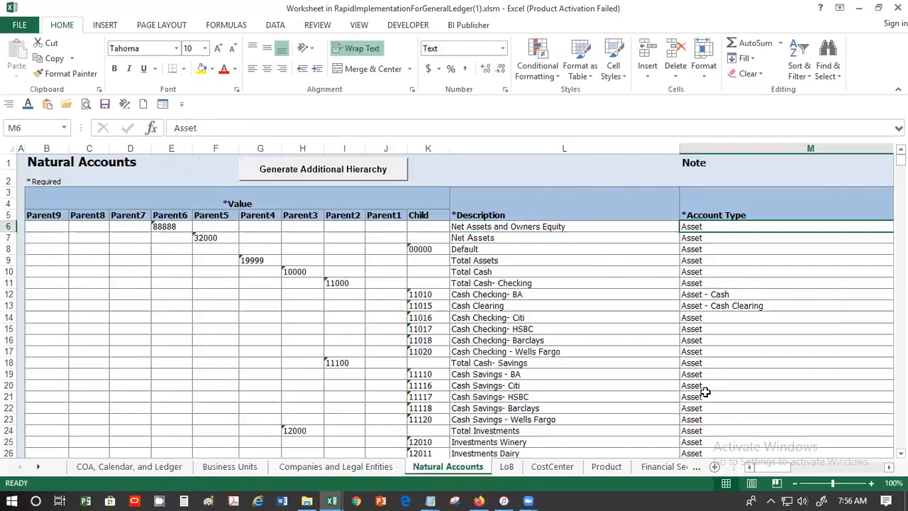
{"action": "left_click", "coordinate": [428, 248]}
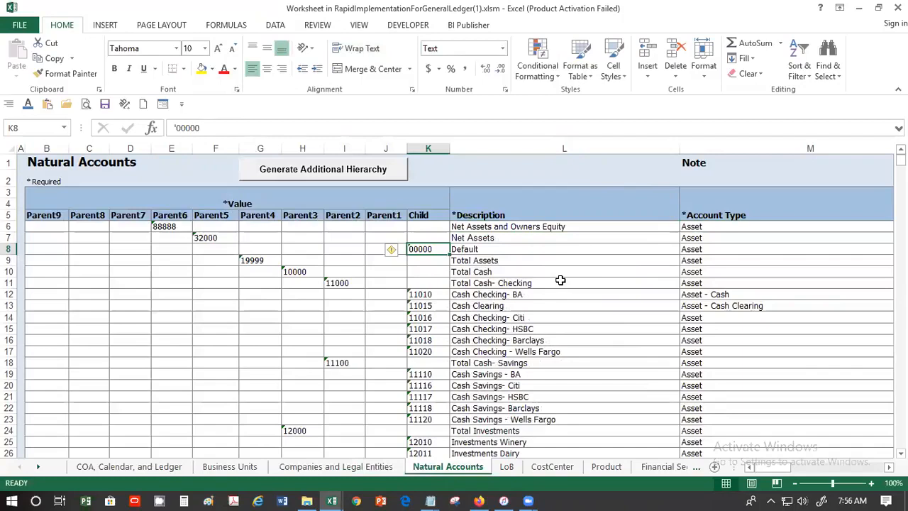
{"action": "key", "text": "Right"}
{"action": "key", "text": "Right"}
{"action": "key", "text": "Right"}
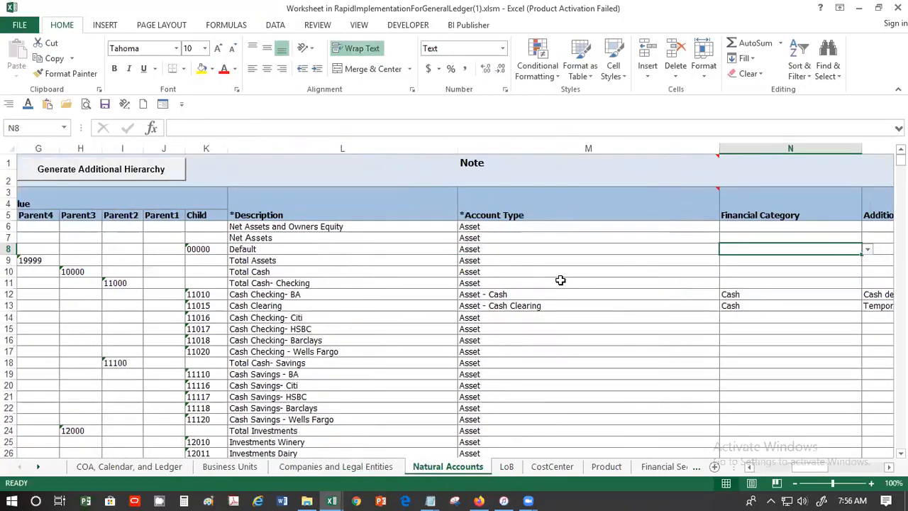
{"action": "key", "text": "Right"}
{"action": "key", "text": "Left"}
{"action": "key", "text": "Left"}
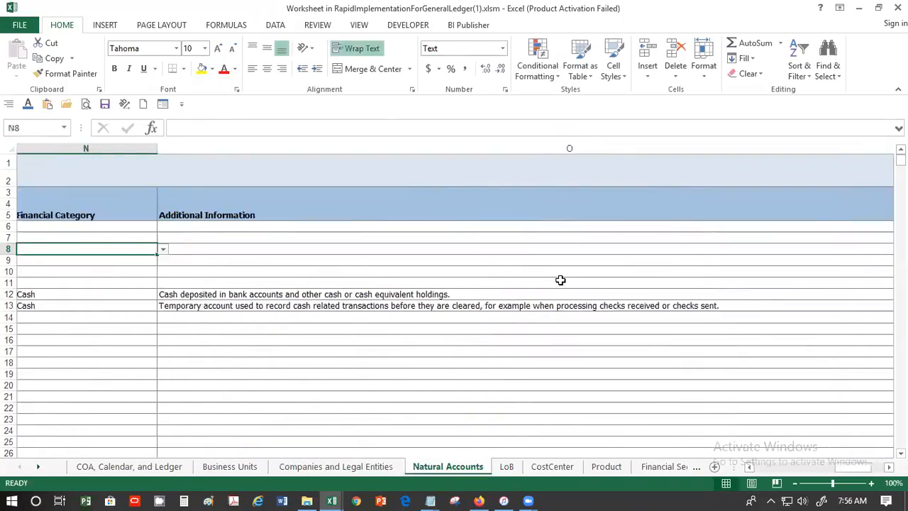
{"action": "key", "text": "Left"}
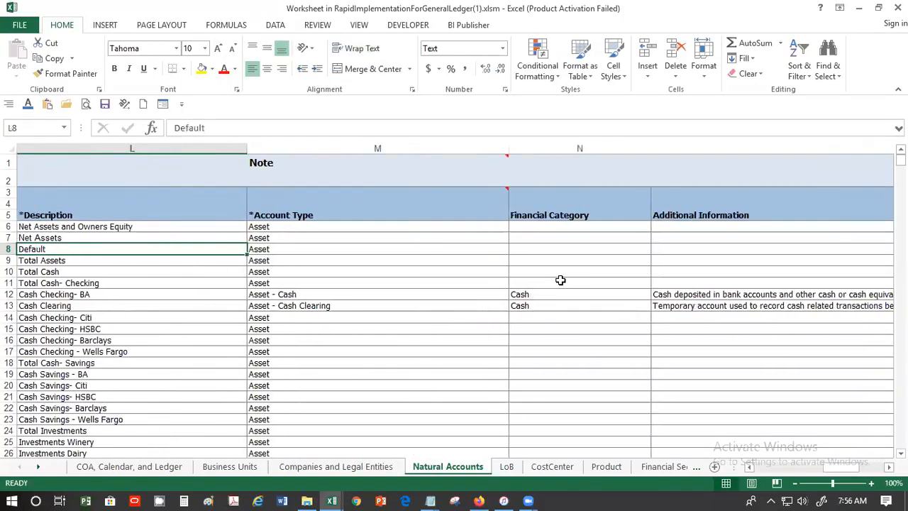
{"action": "key", "text": "Right"}
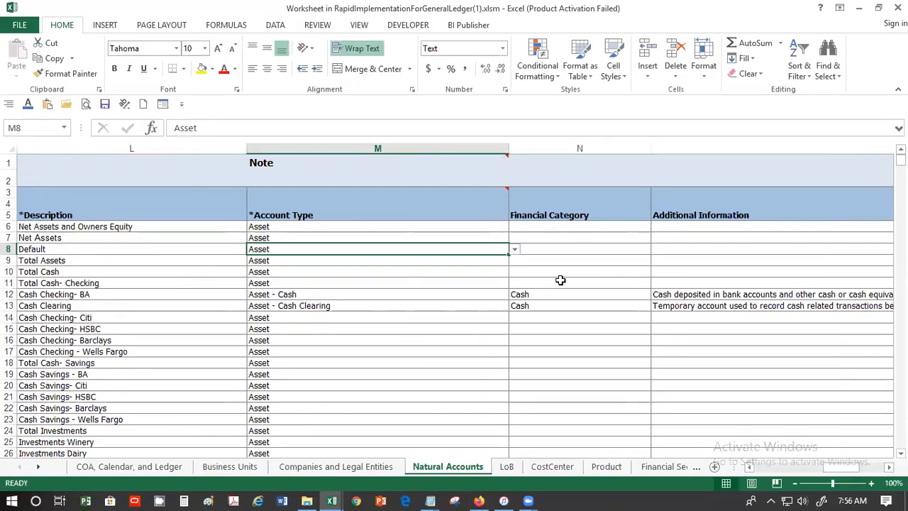
{"action": "key", "text": "Left"}
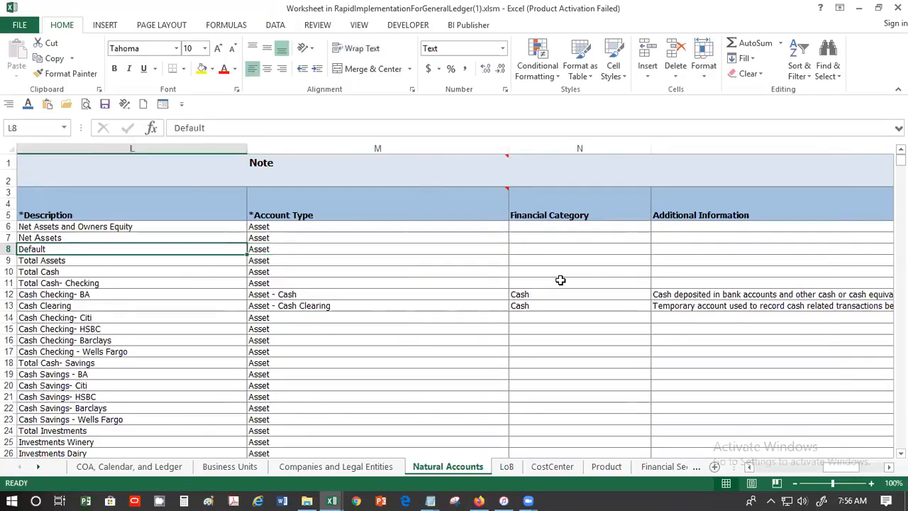
{"action": "key", "text": "Left"}
{"action": "key", "text": "Right"}
{"action": "key", "text": "Right"}
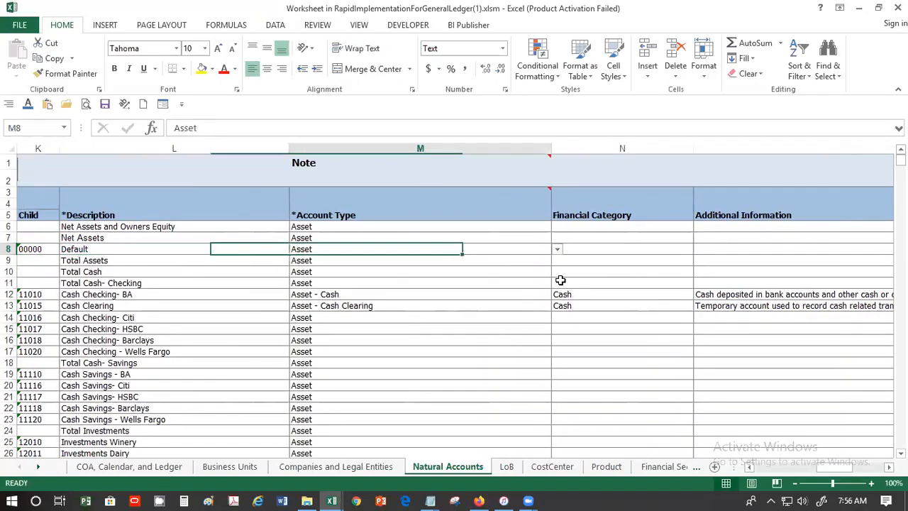
Examine the account types and financial categories of the natural accounts, from the asset accounts through the intercompany payables
{"action": "key", "text": "Down"}
{"action": "key", "text": "Down"}
{"action": "key", "text": "Down"}
{"action": "key", "text": "Down"}
{"action": "key", "text": "Down"}
{"action": "key", "text": "Down"}
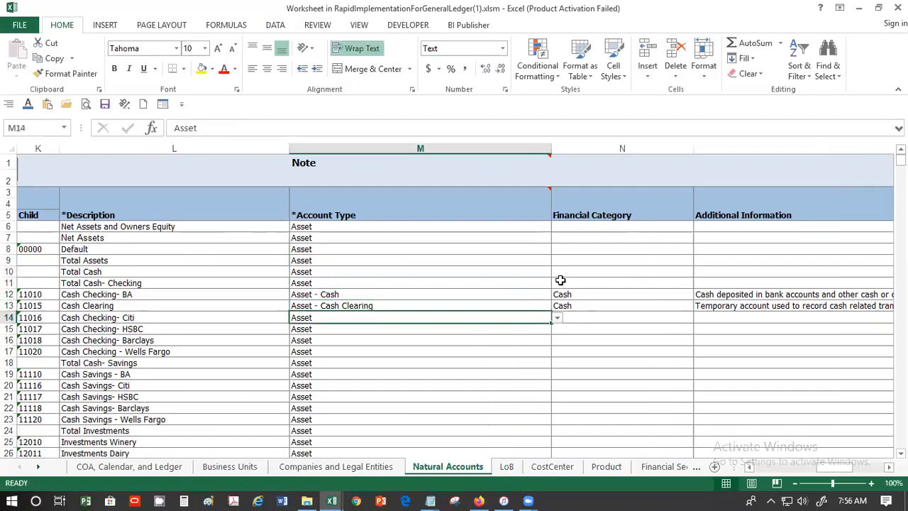
{"action": "key", "text": "Down"}
{"action": "key", "text": "Down"}
{"action": "key", "text": "Down"}
{"action": "key", "text": "Down"}
{"action": "key", "text": "Down"}
{"action": "key", "text": "Down"}
{"action": "key", "text": "Down"}
{"action": "key", "text": "Down"}
{"action": "key", "text": "Down"}
{"action": "key", "text": "Down"}
{"action": "key", "text": "Down"}
{"action": "key", "text": "Down"}
{"action": "key", "text": "Down"}
{"action": "key", "text": "Down"}
{"action": "key", "text": "Down"}
{"action": "key", "text": "Down"}
{"action": "key", "text": "Down"}
{"action": "key", "text": "Down"}
{"action": "key", "text": "Down"}
{"action": "key", "text": "Down"}
{"action": "key", "text": "Down"}
{"action": "key", "text": "Down"}
{"action": "key", "text": "Down"}
{"action": "key", "text": "Down"}
{"action": "key", "text": "Down"}
{"action": "key", "text": "Down"}
{"action": "key", "text": "Down"}
{"action": "key", "text": "Down"}
{"action": "key", "text": "Down"}
{"action": "key", "text": "Down"}
{"action": "key", "text": "Down"}
{"action": "key", "text": "Down"}
{"action": "key", "text": "Down"}
{"action": "key", "text": "Down"}
{"action": "key", "text": "Down"}
{"action": "key", "text": "Down"}
{"action": "key", "text": "Down"}
{"action": "key", "text": "Down"}
{"action": "key", "text": "Down"}
{"action": "key", "text": "Down"}
{"action": "key", "text": "Down"}
{"action": "key", "text": "Down"}
{"action": "key", "text": "Down"}
{"action": "key", "text": "Down"}
{"action": "key", "text": "Down"}
{"action": "key", "text": "Down"}
{"action": "key", "text": "Down"}
{"action": "key", "text": "Down"}
{"action": "key", "text": "Down"}
{"action": "key", "text": "Down"}
{"action": "key", "text": "Down"}
{"action": "key", "text": "Down"}
{"action": "key", "text": "Down"}
{"action": "key", "text": "Down"}
{"action": "key", "text": "Down"}
{"action": "key", "text": "Down"}
{"action": "key", "text": "Down"}
{"action": "key", "text": "Down"}
{"action": "key", "text": "Down"}
{"action": "key", "text": "Down"}
{"action": "key", "text": "Down"}
{"action": "key", "text": "Down"}
{"action": "key", "text": "Down"}
{"action": "key", "text": "Down"}
{"action": "key", "text": "Down"}
{"action": "key", "text": "Down"}
{"action": "key", "text": "Down"}
{"action": "key", "text": "Down"}
{"action": "key", "text": "Down"}
{"action": "key", "text": "Down"}
{"action": "key", "text": "Down"}
{"action": "key", "text": "Down"}
{"action": "key", "text": "Down"}
{"action": "key", "text": "Down"}
{"action": "key", "text": "Down"}
{"action": "key", "text": "Down"}
{"action": "key", "text": "Down"}
{"action": "key", "text": "Down"}
{"action": "key", "text": "Down"}
{"action": "key", "text": "Down"}
{"action": "key", "text": "Down"}
{"action": "key", "text": "Down"}
{"action": "key", "text": "Down"}
{"action": "key", "text": "Down"}
{"action": "key", "text": "Down"}
{"action": "key", "text": "Down"}
{"action": "key", "text": "Down"}
{"action": "key", "text": "Down"}
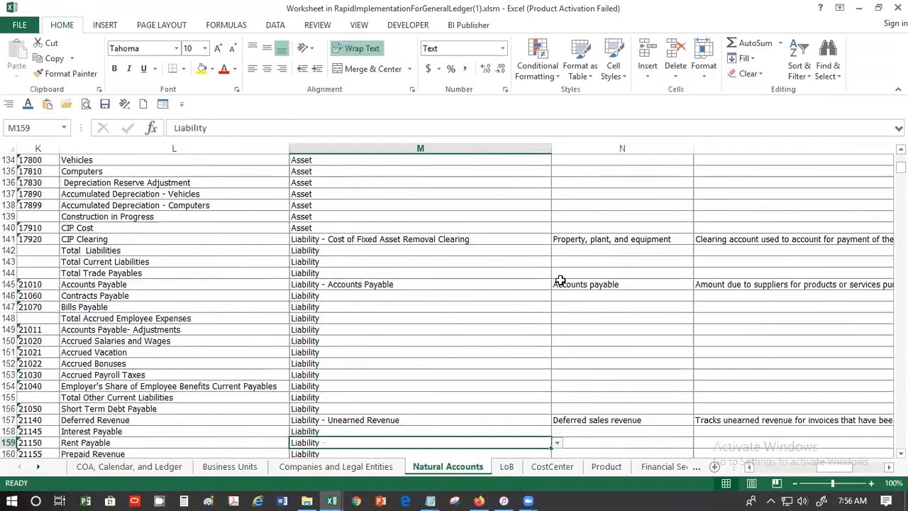
{"action": "key", "text": "Down"}
{"action": "key", "text": "Down"}
{"action": "key", "text": "Down"}
{"action": "key", "text": "Down"}
{"action": "key", "text": "Down"}
{"action": "key", "text": "Down"}
{"action": "key", "text": "Down"}
{"action": "key", "text": "Down"}
{"action": "key", "text": "Down"}
{"action": "key", "text": "Down"}
{"action": "key", "text": "Down"}
{"action": "key", "text": "Down"}
{"action": "key", "text": "Down"}
{"action": "key", "text": "Down"}
{"action": "key", "text": "Down"}
{"action": "key", "text": "Down"}
{"action": "key", "text": "Down"}
{"action": "key", "text": "Down"}
{"action": "key", "text": "Down"}
{"action": "key", "text": "Down"}
{"action": "key", "text": "Down"}
{"action": "key", "text": "Down"}
{"action": "key", "text": "Down"}
{"action": "key", "text": "Down"}
{"action": "key", "text": "Down"}
{"action": "key", "text": "Down"}
{"action": "key", "text": "Down"}
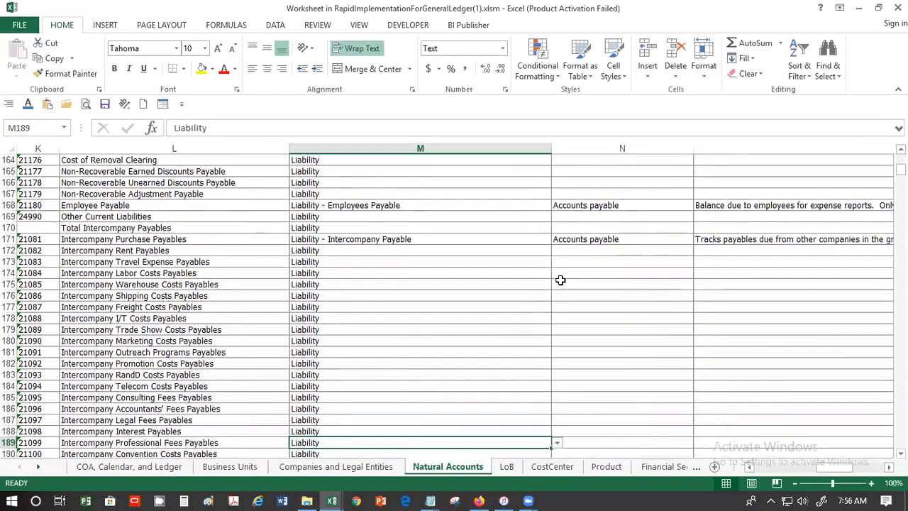
{"action": "key", "text": "Down"}
{"action": "key", "text": "Down"}
{"action": "key", "text": "Down"}
{"action": "key", "text": "Down"}
{"action": "key", "text": "Down"}
{"action": "key", "text": "Down"}
{"action": "key", "text": "Down"}
{"action": "key", "text": "Down"}
{"action": "key", "text": "Down"}
{"action": "key", "text": "Down"}
{"action": "key", "text": "Down"}
{"action": "key", "text": "Down"}
{"action": "key", "text": "Down"}
{"action": "key", "text": "Down"}
{"action": "key", "text": "Down"}
{"action": "key", "text": "Down"}
{"action": "key", "text": "Down"}
{"action": "key", "text": "Down"}
{"action": "key", "text": "Down"}
{"action": "key", "text": "Down"}
{"action": "key", "text": "Down"}
{"action": "key", "text": "Down"}
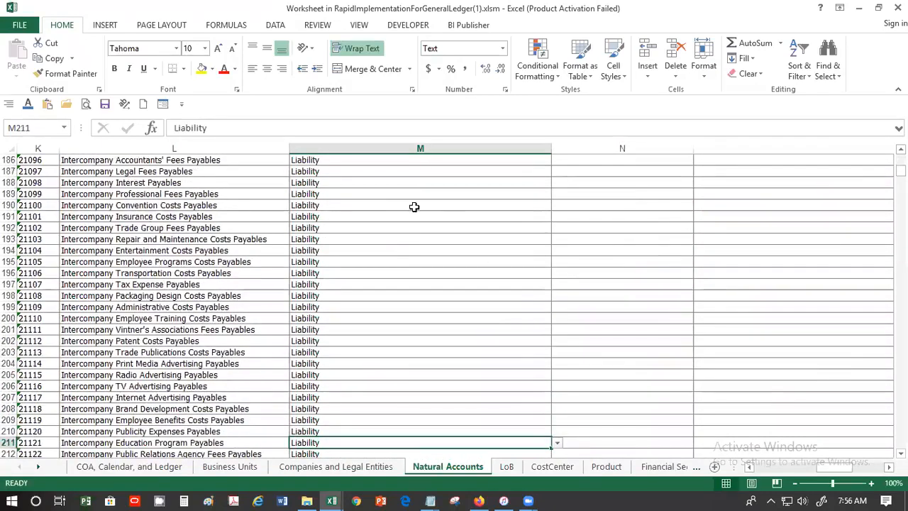
View the available account type options for Intercompany Interest Payables, leaving its type as is, and return to the account descriptions
{"action": "left_click", "coordinate": [439, 185]}
{"action": "left_click", "coordinate": [557, 183]}
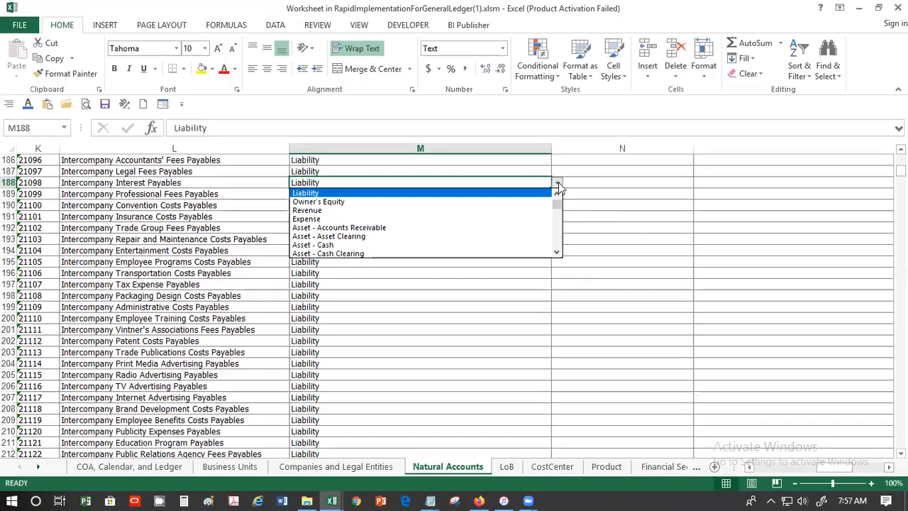
{"action": "left_click", "coordinate": [144, 271]}
{"action": "left_click_drag", "start_coordinate": [142, 268], "coordinate": [145, 272]}
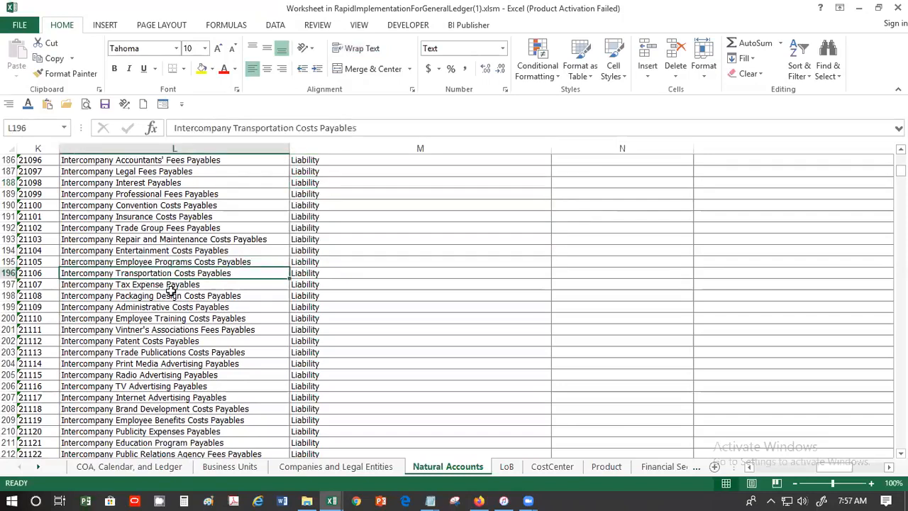
Locate the last filled rows of the Natural Accounts sheet and examine the final expense accounts and their parent and child values
{"action": "key", "text": "ctrl+End"}
{"action": "key", "text": "Down"}
{"action": "key", "text": "Down"}
{"action": "key", "text": "Left"}
{"action": "key", "text": "Left"}
{"action": "key", "text": "Left"}
{"action": "key", "text": "Left"}
{"action": "key", "text": "Left"}
{"action": "key", "text": "Left"}
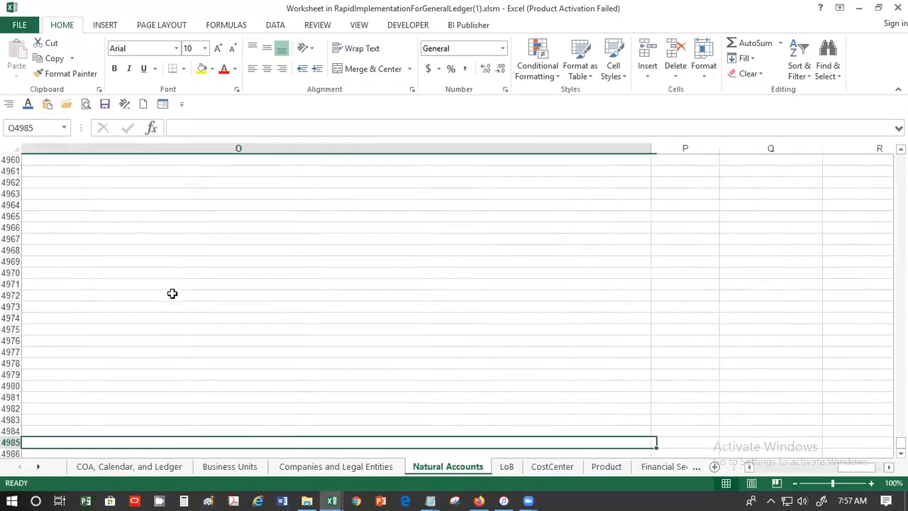
{"action": "key", "text": "Left"}
{"action": "key", "text": "Left"}
{"action": "key", "text": "Left"}
{"action": "key", "text": "Left"}
{"action": "key", "text": "Left"}
{"action": "key", "text": "Left"}
{"action": "key", "text": "Left"}
{"action": "key", "text": "Left"}
{"action": "key", "text": "Left"}
{"action": "key", "text": "Left"}
{"action": "key", "text": "Left"}
{"action": "key", "text": "Left"}
{"action": "key", "text": "Left"}
{"action": "key", "text": "Left"}
{"action": "key", "text": "Page_Up"}
{"action": "key", "text": "Page_Up"}
{"action": "key", "text": "Page_Up"}
{"action": "key", "text": "Page_Up"}
{"action": "key", "text": "Page_Up"}
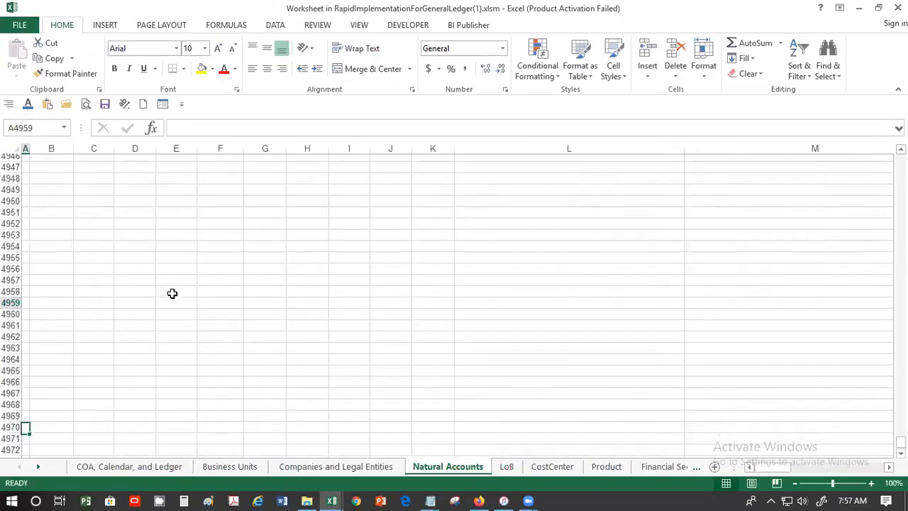
{"action": "key", "text": "Page_Up"}
{"action": "key", "text": "Page_Up"}
{"action": "key", "text": "Page_Up"}
{"action": "key", "text": "Page_Up"}
{"action": "key", "text": "Page_Up"}
{"action": "key", "text": "Page_Up"}
{"action": "key", "text": "Page_Up"}
{"action": "key", "text": "Page_Up"}
{"action": "key", "text": "Page_Up"}
{"action": "key", "text": "Page_Up"}
{"action": "key", "text": "Page_Up"}
{"action": "key", "text": "Page_Up"}
{"action": "key", "text": "Page_Up"}
{"action": "key", "text": "Page_Up"}
{"action": "key", "text": "Page_Up"}
{"action": "key", "text": "Page_Up"}
{"action": "key", "text": "Page_Up"}
{"action": "key", "text": "Page_Up"}
{"action": "key", "text": "Page_Up"}
{"action": "key", "text": "Page_Up"}
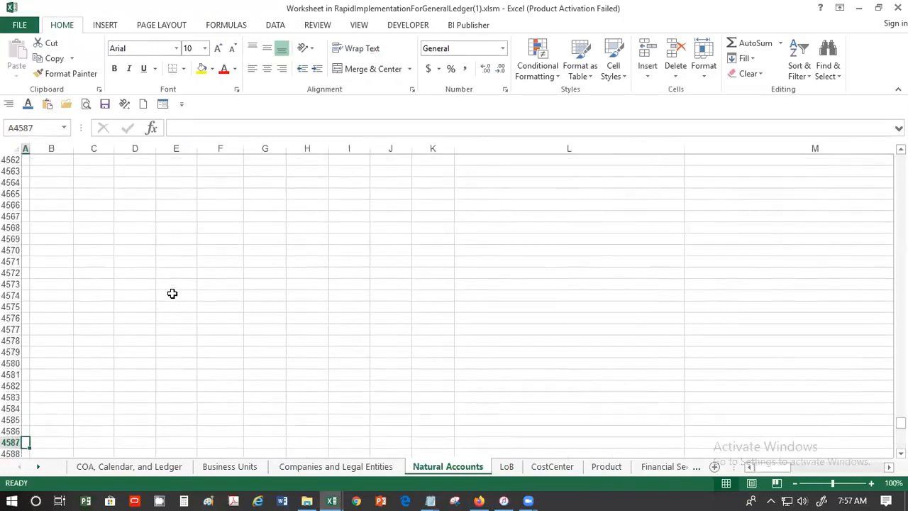
{"action": "key", "text": "Page_Up"}
{"action": "key", "text": "Page_Up"}
{"action": "key", "text": "Page_Up"}
{"action": "key", "text": "Page_Up"}
{"action": "key", "text": "Page_Up"}
{"action": "key", "text": "Page_Up"}
{"action": "key", "text": "Page_Up"}
{"action": "key", "text": "Page_Up"}
{"action": "key", "text": "Page_Up"}
{"action": "key", "text": "Page_Up"}
{"action": "key", "text": "Page_Up"}
{"action": "key", "text": "Page_Up"}
{"action": "key", "text": "Page_Up"}
{"action": "key", "text": "Page_Up"}
{"action": "key", "text": "Page_Up"}
{"action": "key", "text": "Page_Up"}
{"action": "key", "text": "Page_Up"}
{"action": "key", "text": "Page_Up"}
{"action": "key", "text": "Page_Up"}
{"action": "key", "text": "Page_Up"}
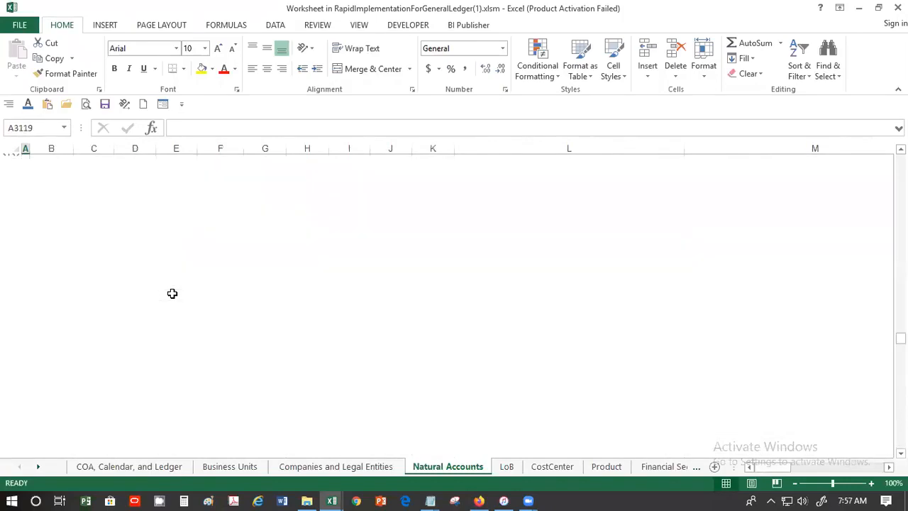
{"action": "key", "text": "Page_Up"}
{"action": "key", "text": "Page_Up"}
{"action": "key", "text": "Page_Up"}
{"action": "key", "text": "Page_Up"}
{"action": "key", "text": "Page_Up"}
{"action": "key", "text": "Page_Up"}
{"action": "key", "text": "Page_Up"}
{"action": "key", "text": "Page_Up"}
{"action": "key", "text": "Page_Up"}
{"action": "key", "text": "Page_Up"}
{"action": "key", "text": "Page_Up"}
{"action": "key", "text": "Page_Up"}
{"action": "key", "text": "Page_Up"}
{"action": "key", "text": "Page_Up"}
{"action": "key", "text": "Page_Up"}
{"action": "key", "text": "Page_Up"}
{"action": "key", "text": "Page_Up"}
{"action": "key", "text": "Page_Up"}
{"action": "key", "text": "Page_Up"}
{"action": "key", "text": "Page_Up"}
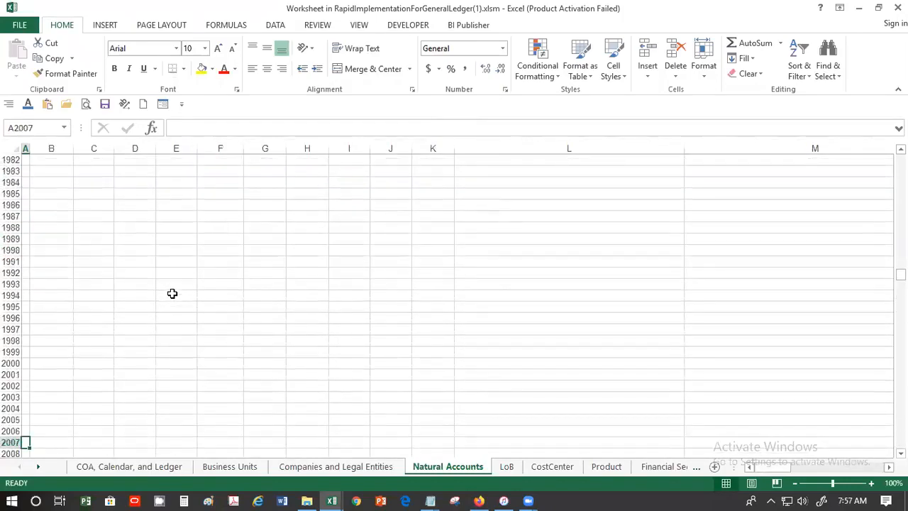
{"action": "key", "text": "Page_Up"}
{"action": "key", "text": "Page_Up"}
{"action": "key", "text": "Page_Up"}
{"action": "key", "text": "Page_Up"}
{"action": "key", "text": "Page_Up"}
{"action": "key", "text": "Page_Up"}
{"action": "key", "text": "Page_Up"}
{"action": "key", "text": "Page_Up"}
{"action": "key", "text": "Page_Up"}
{"action": "key", "text": "Page_Up"}
{"action": "key", "text": "Page_Up"}
{"action": "key", "text": "Page_Up"}
{"action": "key", "text": "Page_Up"}
{"action": "key", "text": "Page_Up"}
{"action": "key", "text": "Page_Up"}
{"action": "key", "text": "Page_Up"}
{"action": "key", "text": "Page_Up"}
{"action": "key", "text": "Page_Up"}
{"action": "key", "text": "Page_Up"}
{"action": "key", "text": "Page_Up"}
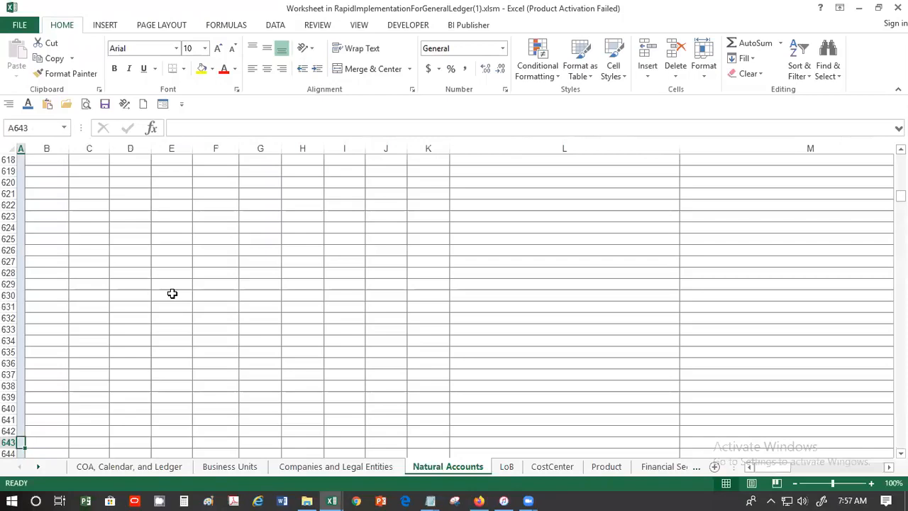
{"action": "key", "text": "Page_Down"}
{"action": "key", "text": "Page_Down"}
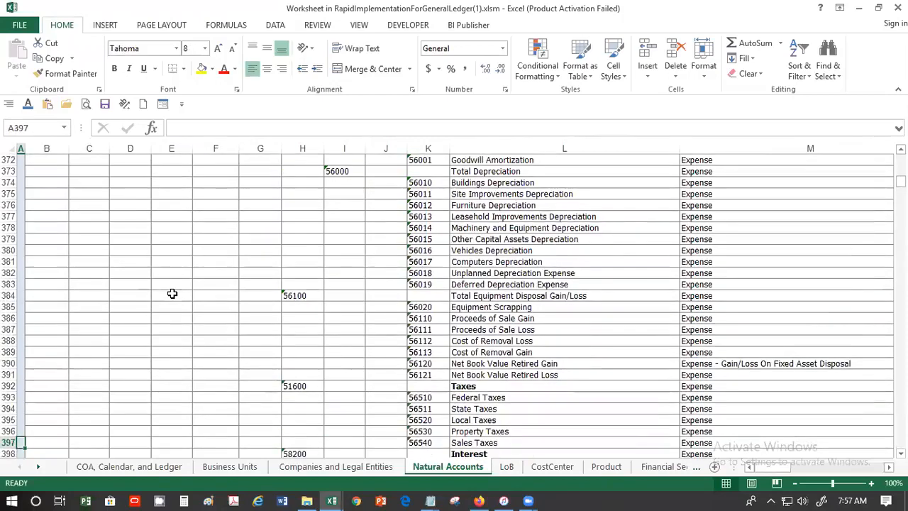
{"action": "key", "text": "Page_Down"}
{"action": "key", "text": "Up"}
{"action": "key", "text": "Up"}
{"action": "key", "text": "Up"}
{"action": "key", "text": "Up"}
{"action": "key", "text": "Up"}
{"action": "key", "text": "Up"}
{"action": "key", "text": "Up"}
{"action": "key", "text": "Up"}
{"action": "key", "text": "Up"}
{"action": "key", "text": "Up"}
{"action": "key", "text": "Up"}
{"action": "key", "text": "Up"}
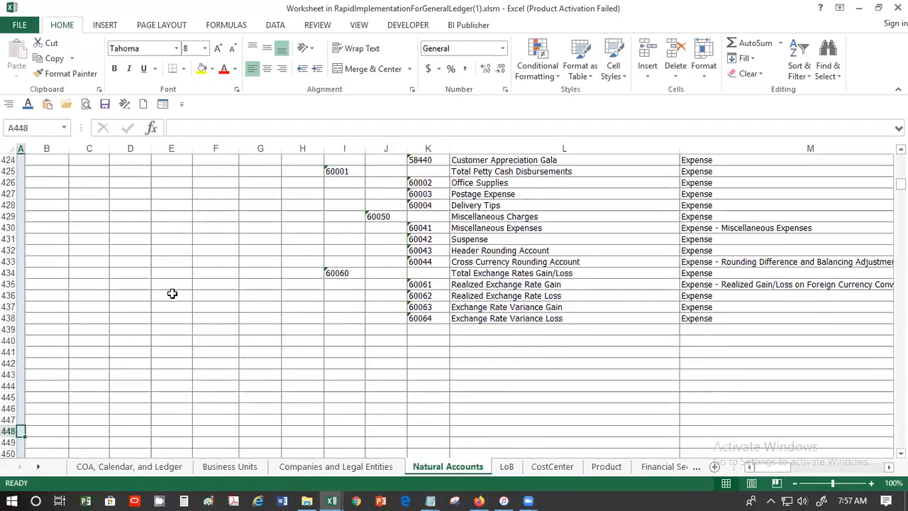
{"action": "key", "text": "Right"}
{"action": "key", "text": "Right"}
{"action": "key", "text": "Right"}
{"action": "key", "text": "Right"}
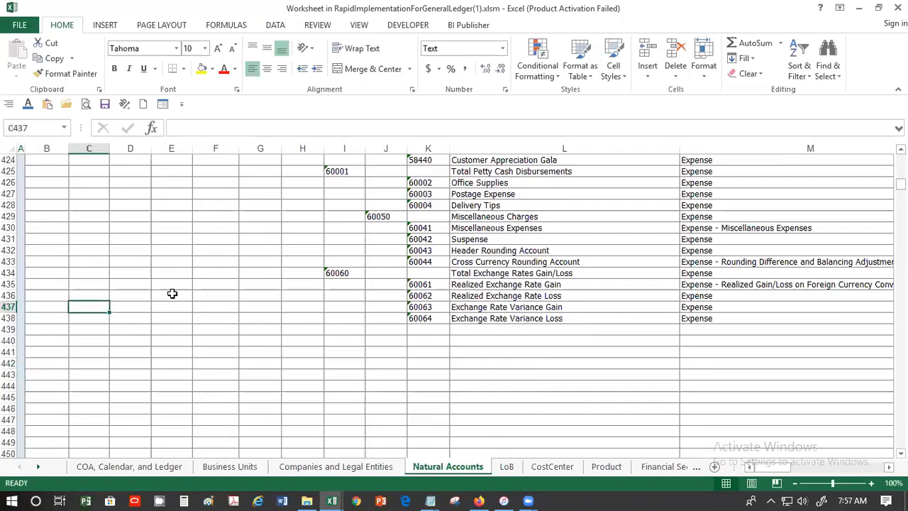
{"action": "key", "text": "Down"}
{"action": "key", "text": "Right"}
{"action": "key", "text": "Right"}
{"action": "key", "text": "Right"}
{"action": "key", "text": "Right"}
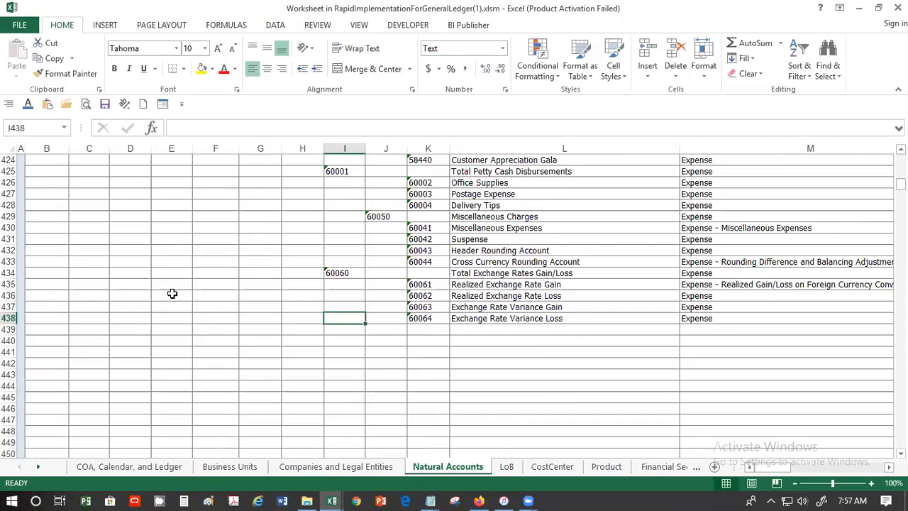
Return to the start of the Natural Accounts sheet and examine the account type, financial category and additional information columns
{"action": "key", "text": "ctrl+Home"}
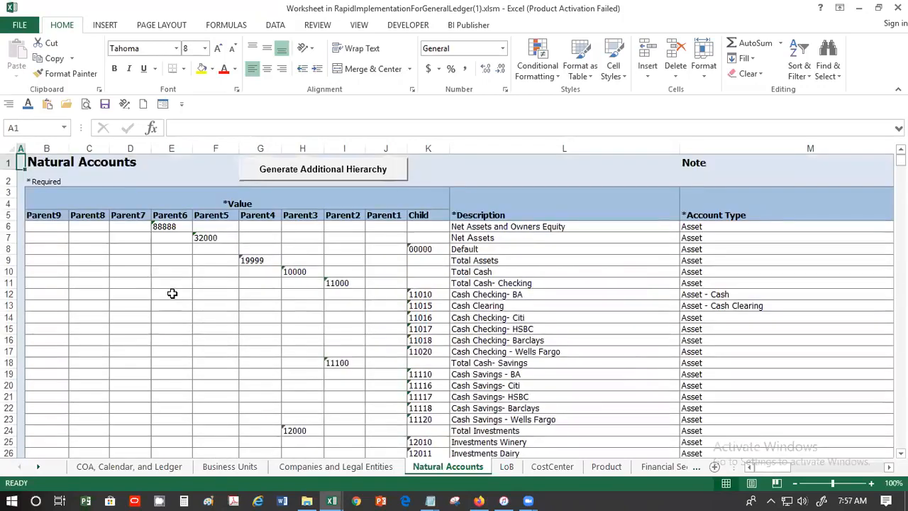
{"action": "key", "text": "Right"}
{"action": "key", "text": "Right"}
{"action": "key", "text": "Right"}
{"action": "key", "text": "Right"}
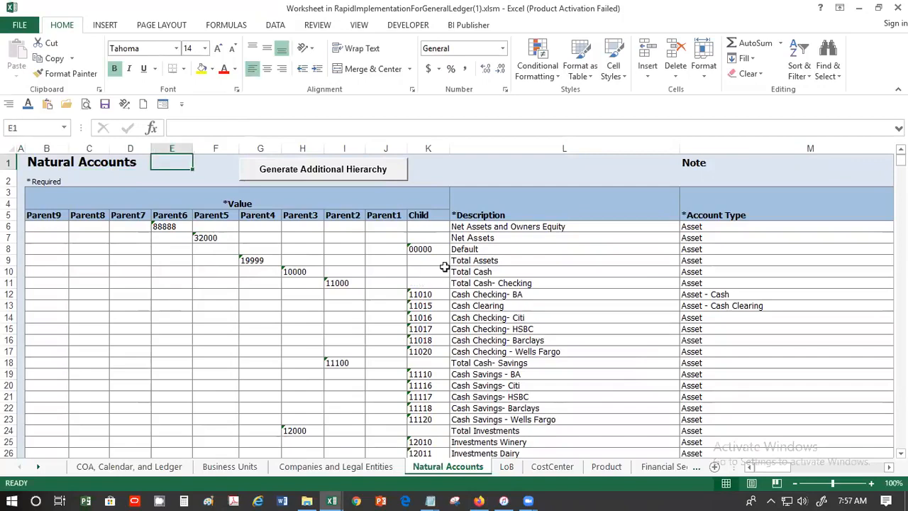
{"action": "left_click", "coordinate": [465, 239]}
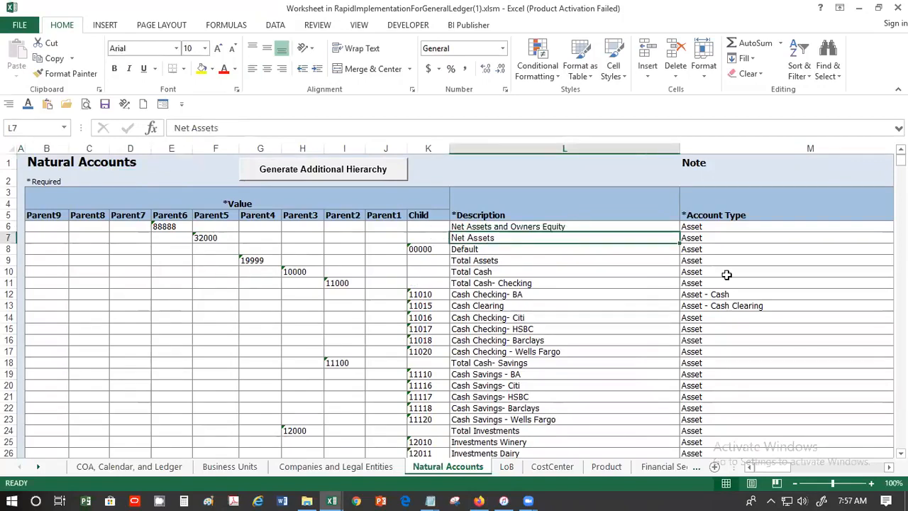
{"action": "key", "text": "Right"}
{"action": "key", "text": "Right"}
{"action": "key", "text": "Right"}
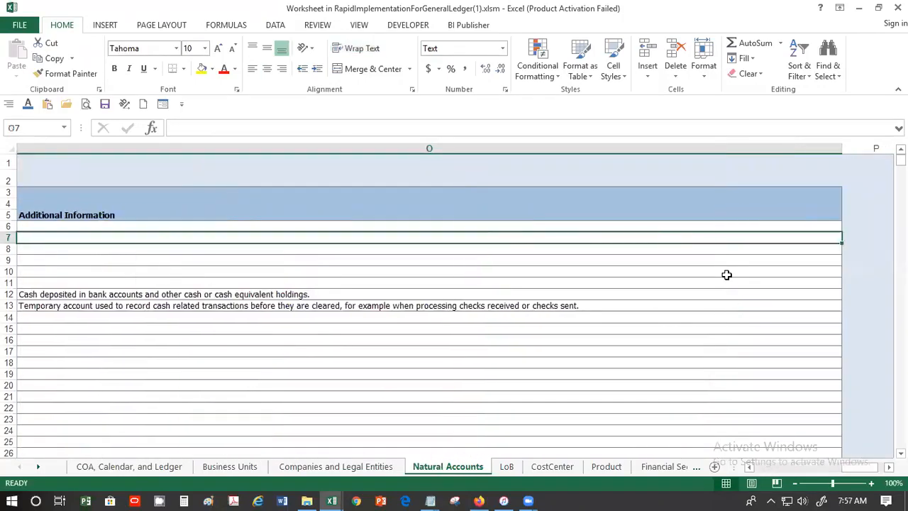
{"action": "key", "text": "Left"}
{"action": "key", "text": "Left"}
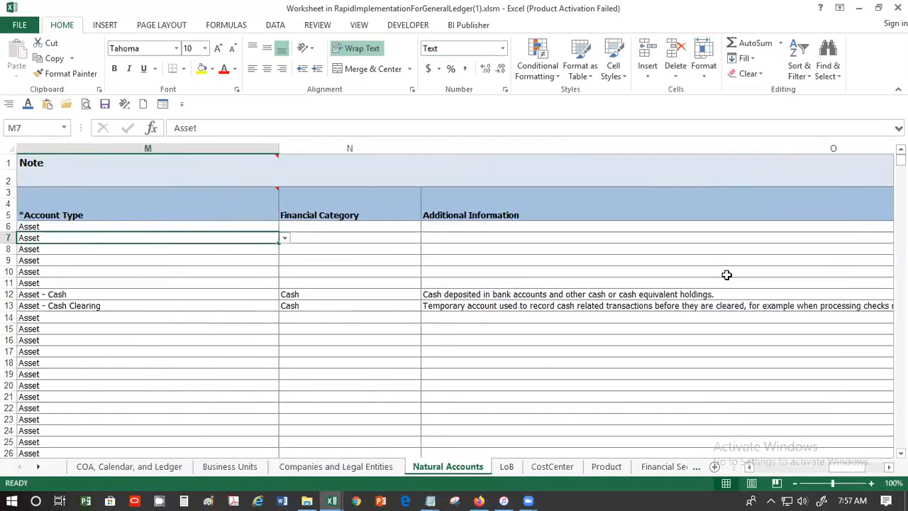
Examine the parent and child value hierarchy of the first asset accounts alongside their descriptions and account types
{"action": "key", "text": "Left"}
{"action": "key", "text": "Left"}
{"action": "key", "text": "Left"}
{"action": "key", "text": "Left"}
{"action": "key", "text": "Left"}
{"action": "key", "text": "Left"}
{"action": "key", "text": "Left"}
{"action": "key", "text": "Left"}
{"action": "key", "text": "Left"}
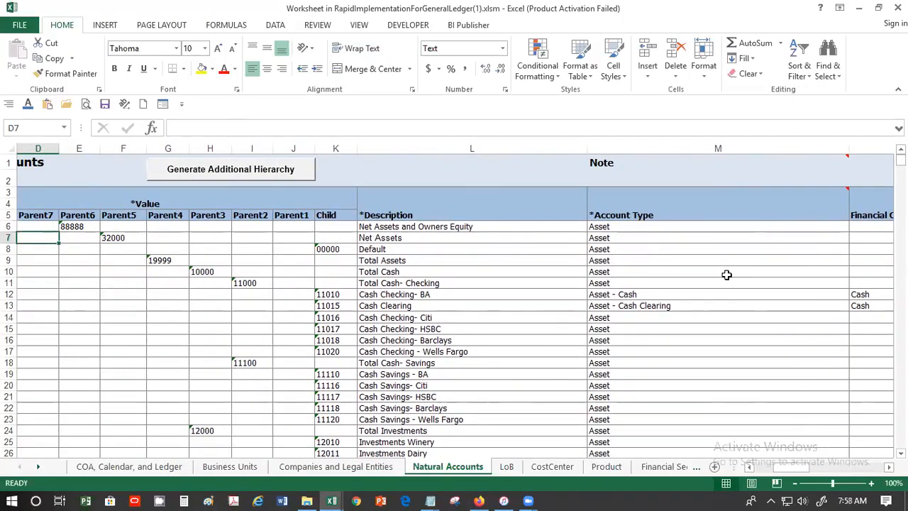
{"action": "left_click", "coordinate": [522, 315]}
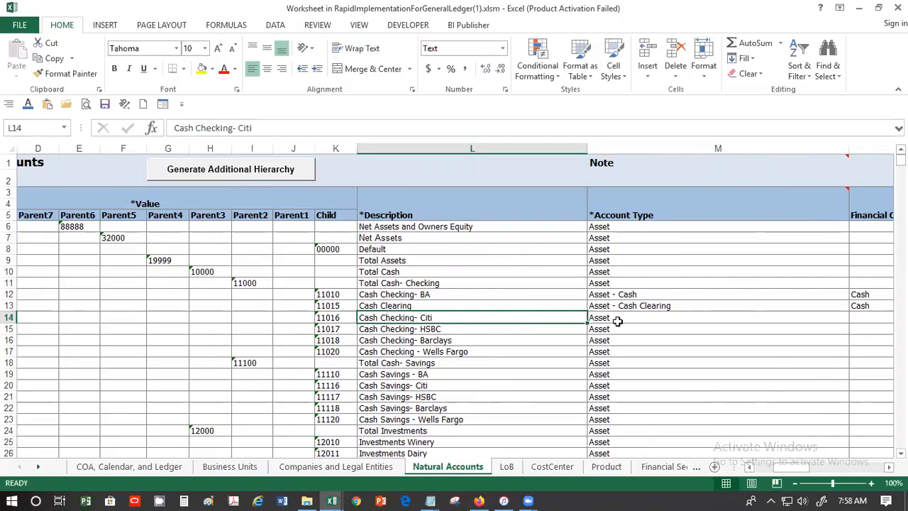
{"action": "scroll", "coordinate": [435, 313], "scroll_direction": "down", "scroll_amount": 1}
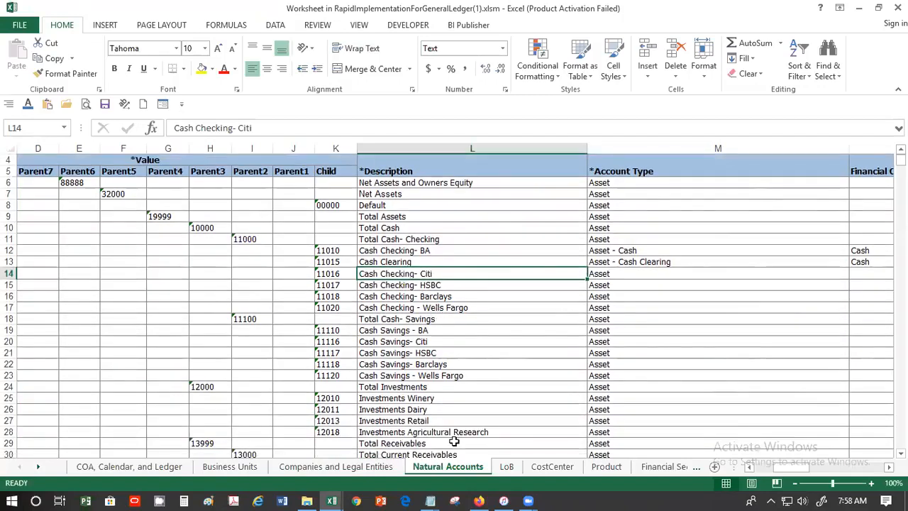
Open the LoB sheet to view its line of business values, and examine the cost center hierarchy on the CostCenter sheet
{"action": "left_click", "coordinate": [506, 466]}
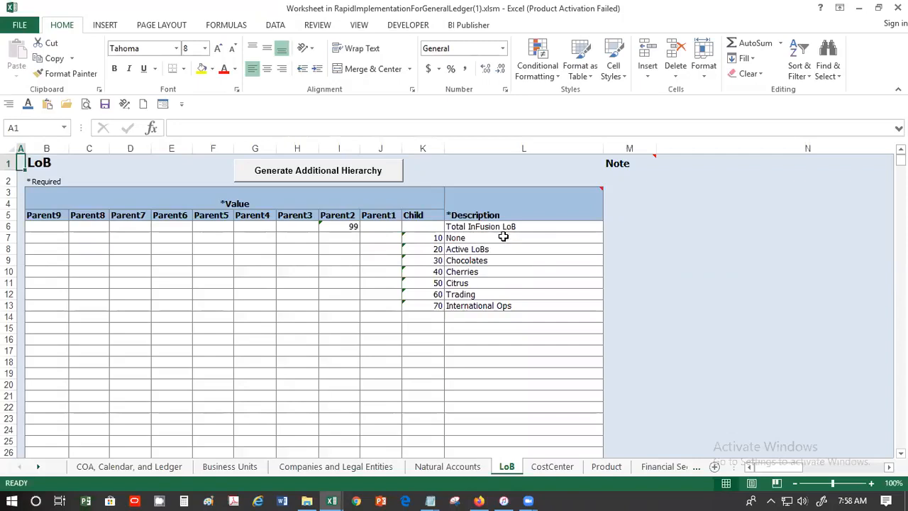
{"action": "left_click", "coordinate": [552, 468]}
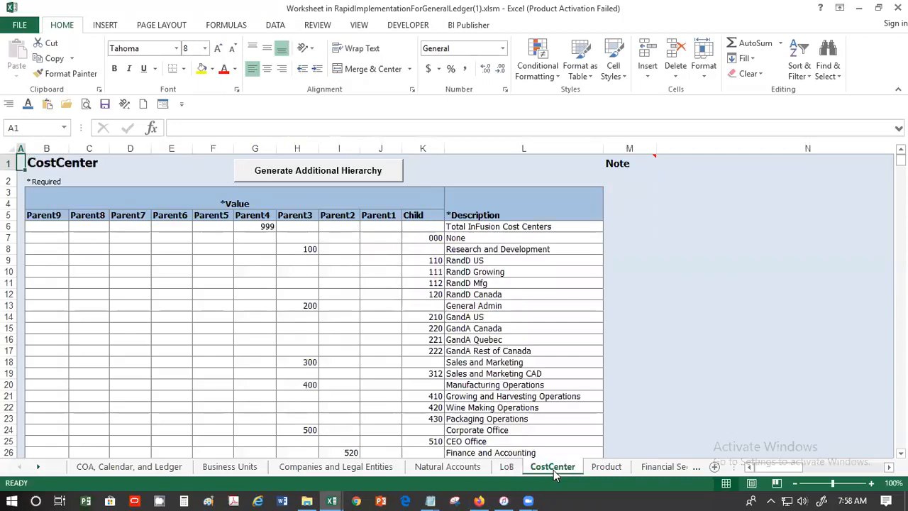
{"action": "scroll", "coordinate": [476, 278], "scroll_direction": "down", "scroll_amount": 3}
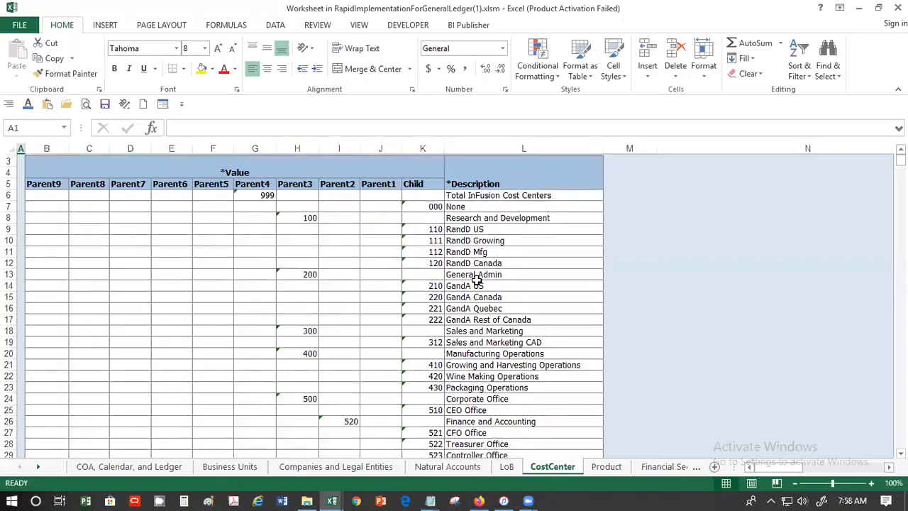
Examine the cost center hierarchy on the CostCenter sheet, including the None child, the Research and Development and General Admin groups and the top parent
{"action": "scroll", "coordinate": [479, 289], "scroll_direction": "down", "scroll_amount": 4}
{"action": "scroll", "coordinate": [479, 297], "scroll_direction": "down", "scroll_amount": 4}
{"action": "scroll", "coordinate": [480, 301], "scroll_direction": "down", "scroll_amount": 1}
{"action": "scroll", "coordinate": [480, 301], "scroll_direction": "up", "scroll_amount": 2}
{"action": "scroll", "coordinate": [480, 299], "scroll_direction": "up", "scroll_amount": 8}
{"action": "scroll", "coordinate": [476, 290], "scroll_direction": "up", "scroll_amount": 2}
{"action": "left_click", "coordinate": [430, 236]}
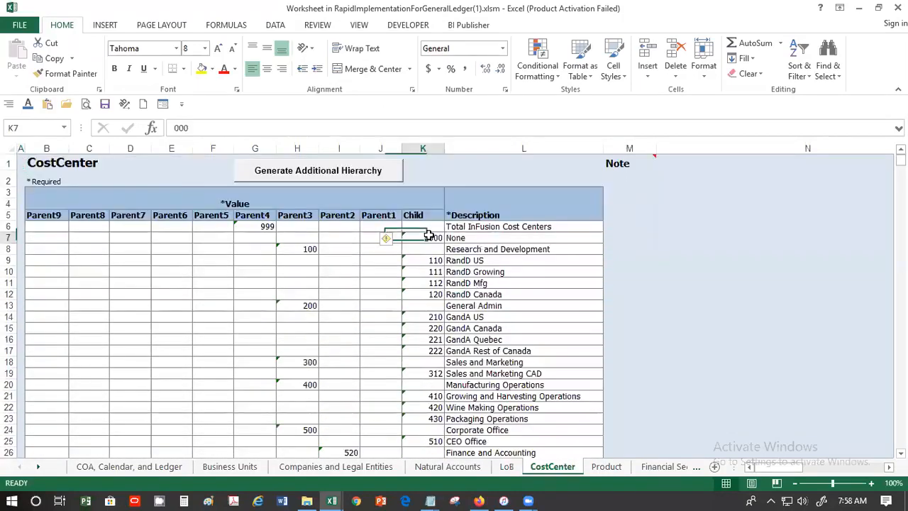
{"action": "left_click", "coordinate": [499, 306]}
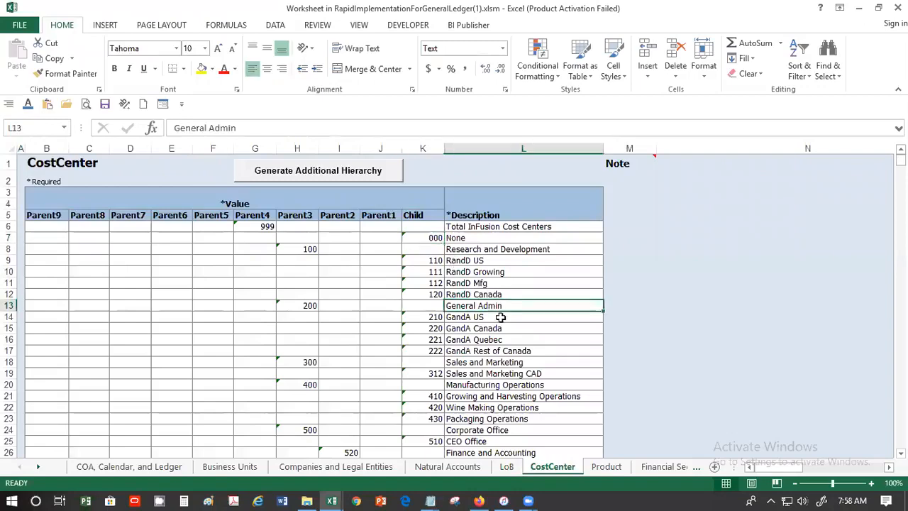
{"action": "left_click", "coordinate": [294, 248]}
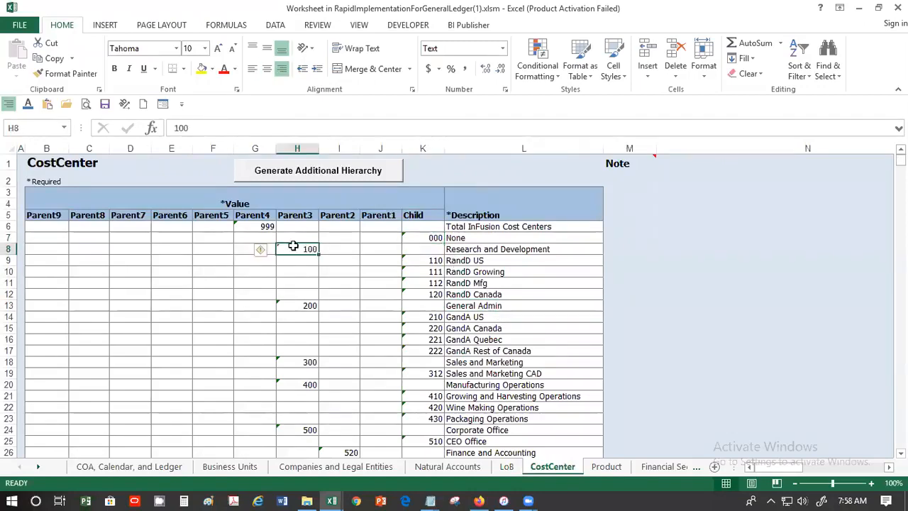
{"action": "left_click", "coordinate": [264, 227]}
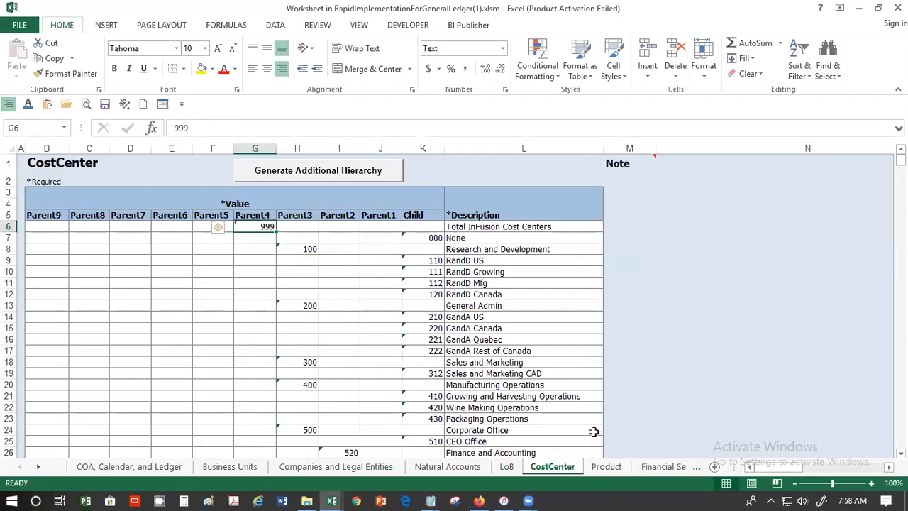
Open the Product sheet and examine its parent and child product values and descriptions down to the last filled row
{"action": "left_click", "coordinate": [606, 466]}
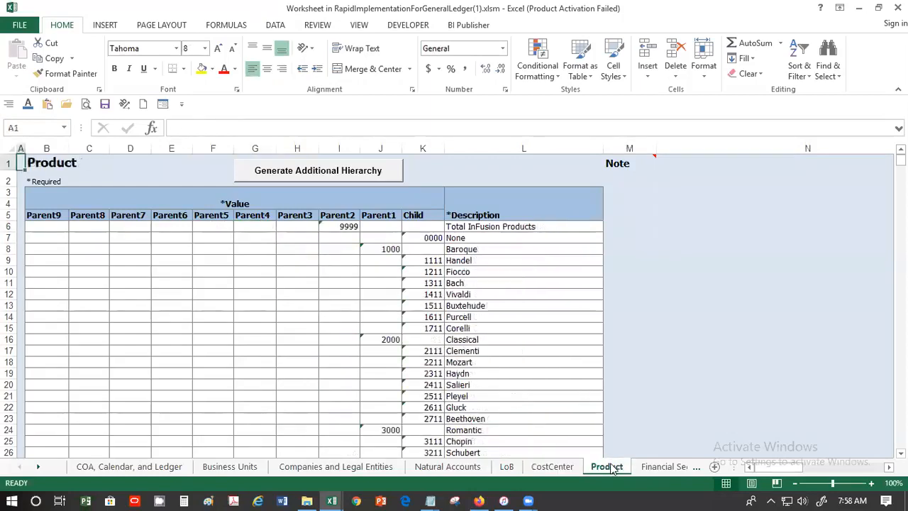
{"action": "left_click", "coordinate": [460, 250]}
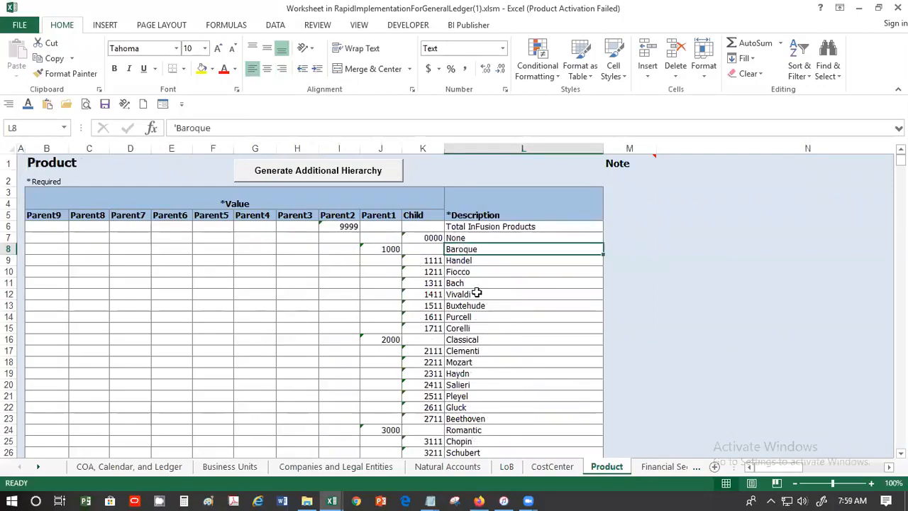
{"action": "left_click_drag", "start_coordinate": [480, 260], "coordinate": [505, 446]}
{"action": "scroll", "coordinate": [501, 407], "scroll_direction": "down", "scroll_amount": 1}
{"action": "left_click", "coordinate": [488, 389]}
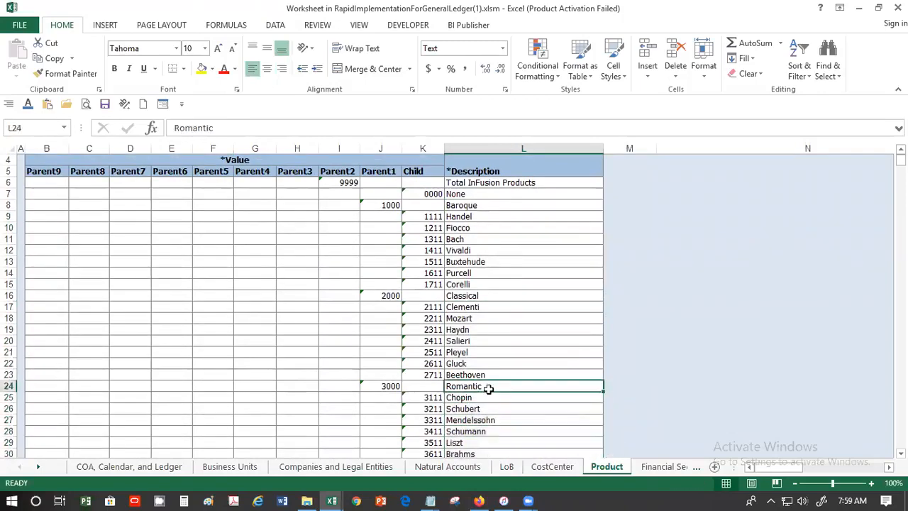
{"action": "scroll", "coordinate": [490, 385], "scroll_direction": "up", "scroll_amount": 1}
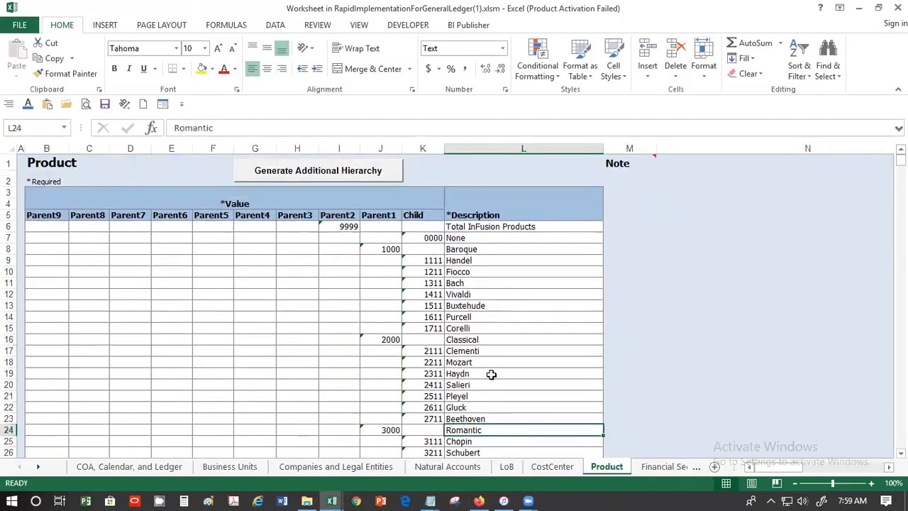
{"action": "scroll", "coordinate": [491, 374], "scroll_direction": "down", "scroll_amount": 7}
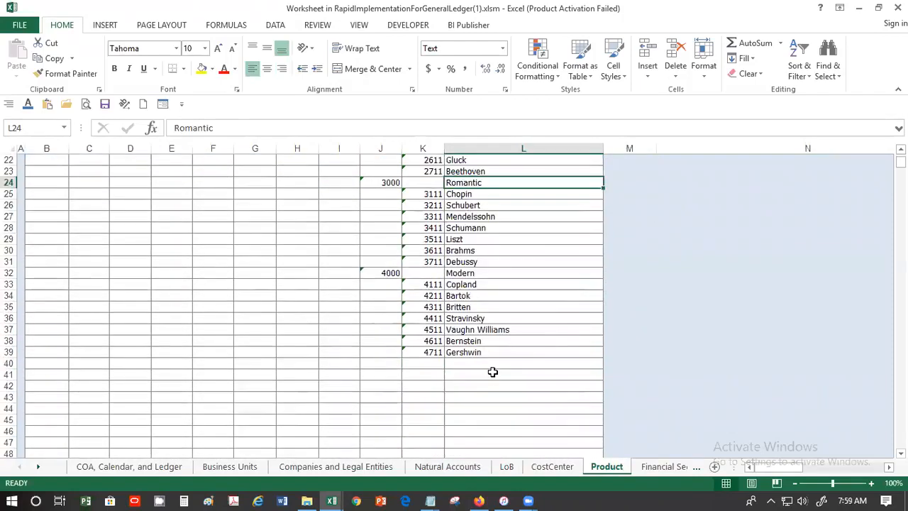
{"action": "scroll", "coordinate": [492, 372], "scroll_direction": "up", "scroll_amount": 7}
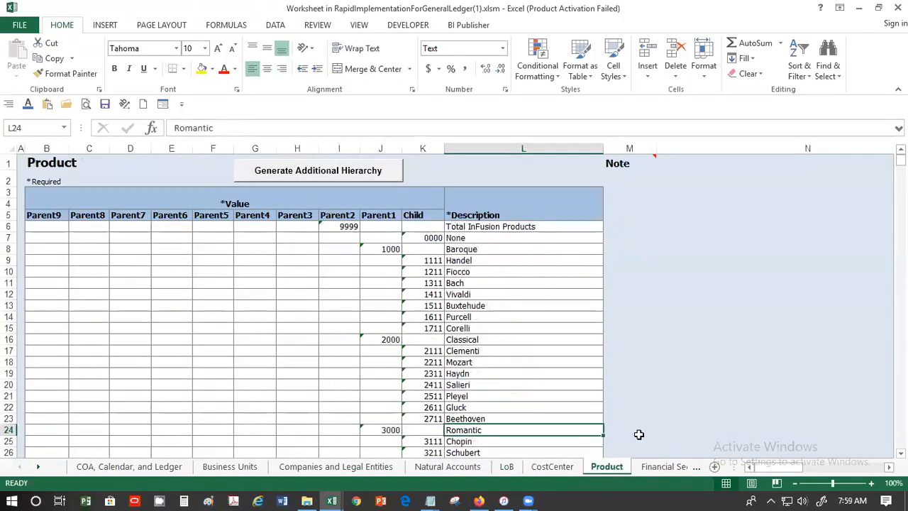
Examine the first Baroque product values, and open the Financial Sequences sheet to view the restart and initial value settings
{"action": "left_click_drag", "start_coordinate": [794, 472], "coordinate": [745, 467]}
{"action": "left_click", "coordinate": [533, 275]}
{"action": "left_click", "coordinate": [532, 259]}
{"action": "left_click", "coordinate": [531, 250]}
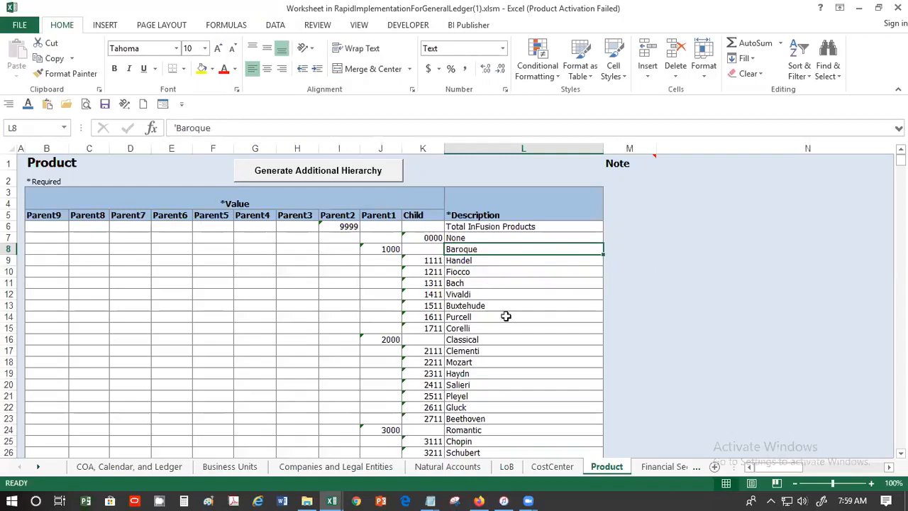
{"action": "left_click", "coordinate": [663, 471]}
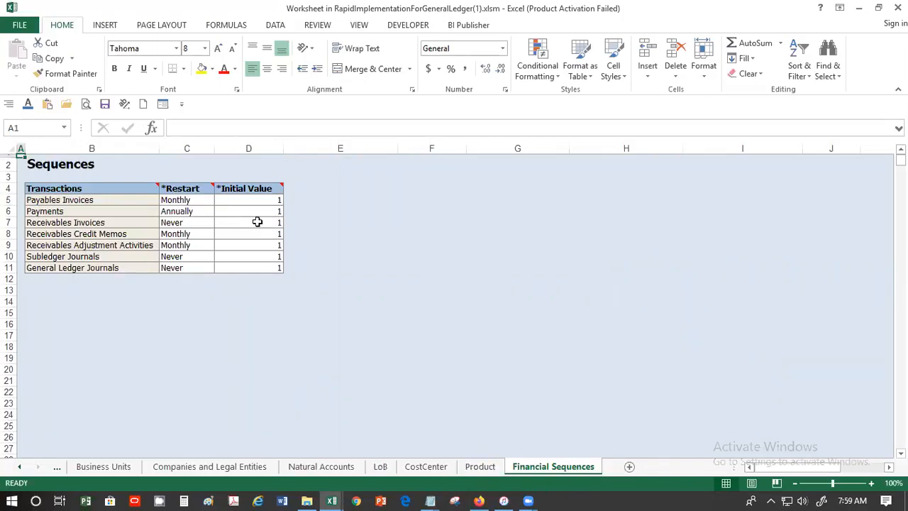
Return to the Product sheet and examine the Baroque group with its child products and the start of the Classical group
{"action": "left_click", "coordinate": [471, 468]}
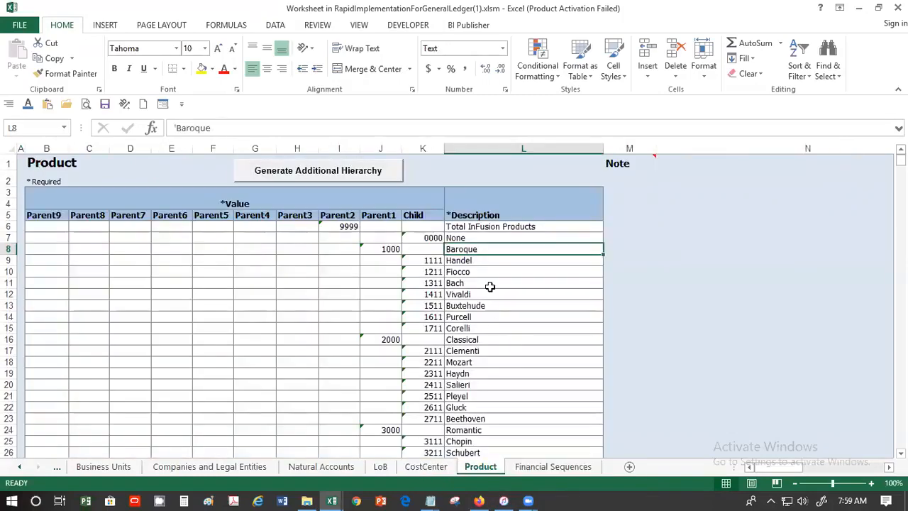
{"action": "key", "text": "Down"}
{"action": "key", "text": "Down"}
{"action": "key", "text": "Down"}
{"action": "left_click_drag", "start_coordinate": [480, 250], "coordinate": [483, 326]}
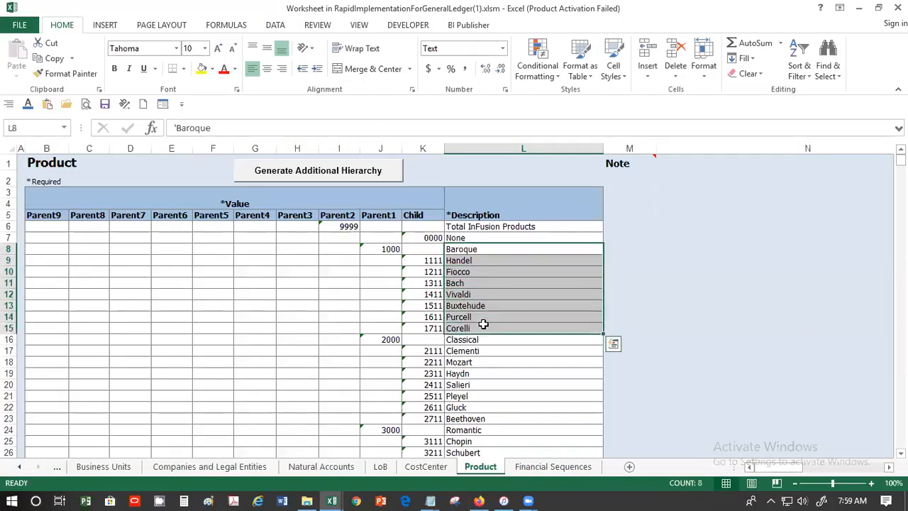
{"action": "scroll", "coordinate": [484, 320], "scroll_direction": "down", "scroll_amount": 1}
{"action": "left_click", "coordinate": [485, 307]}
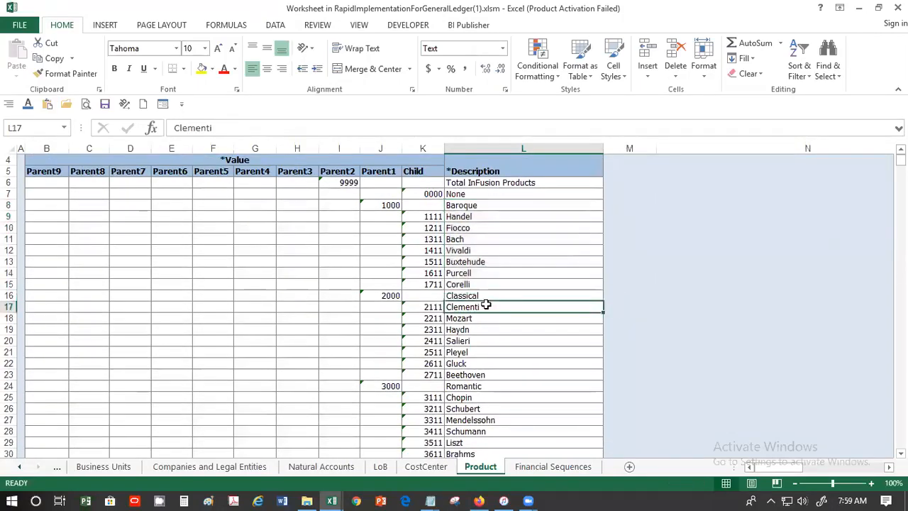
{"action": "left_click", "coordinate": [485, 297]}
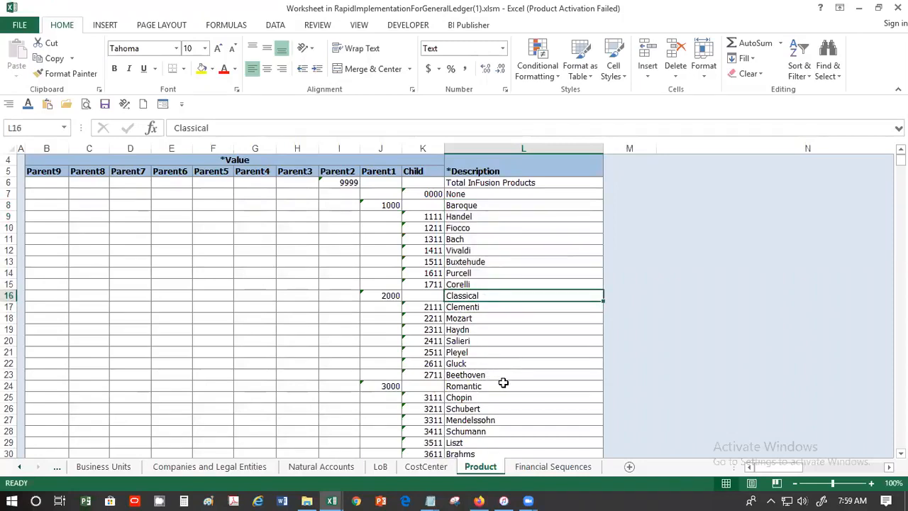
Examine the Modern and Romantic product groups, and return to the start of the Product sheet
{"action": "scroll", "coordinate": [503, 387], "scroll_direction": "down", "scroll_amount": 4}
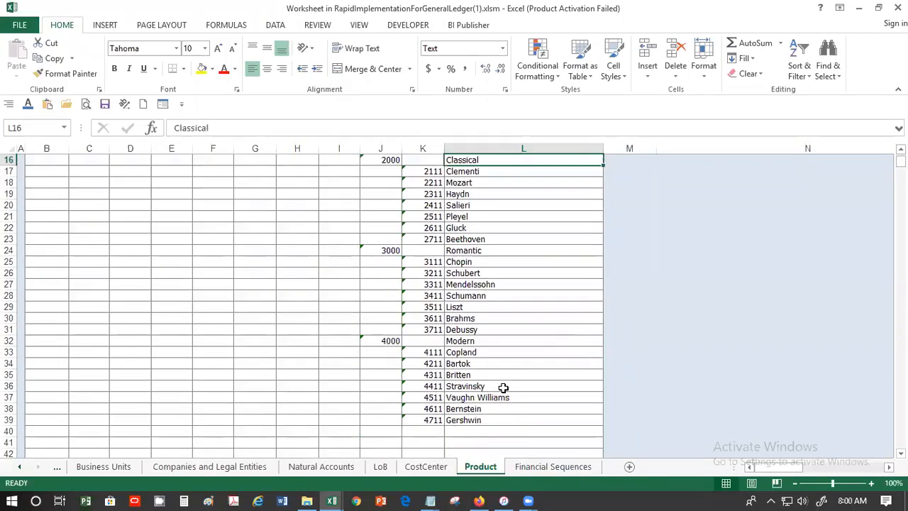
{"action": "left_click", "coordinate": [489, 341]}
{"action": "left_click", "coordinate": [488, 252]}
{"action": "scroll", "coordinate": [488, 260], "scroll_direction": "up", "scroll_amount": 2}
{"action": "left_click", "coordinate": [487, 217]}
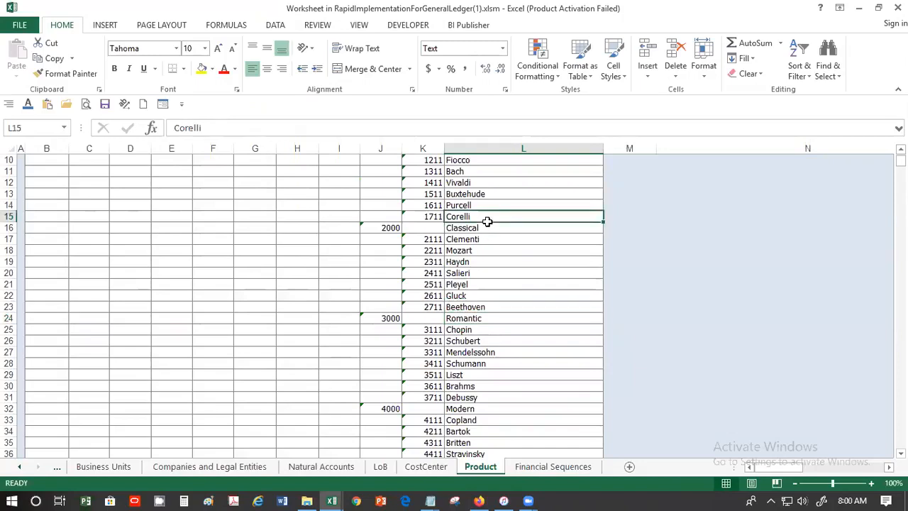
{"action": "scroll", "coordinate": [490, 244], "scroll_direction": "up", "scroll_amount": 3}
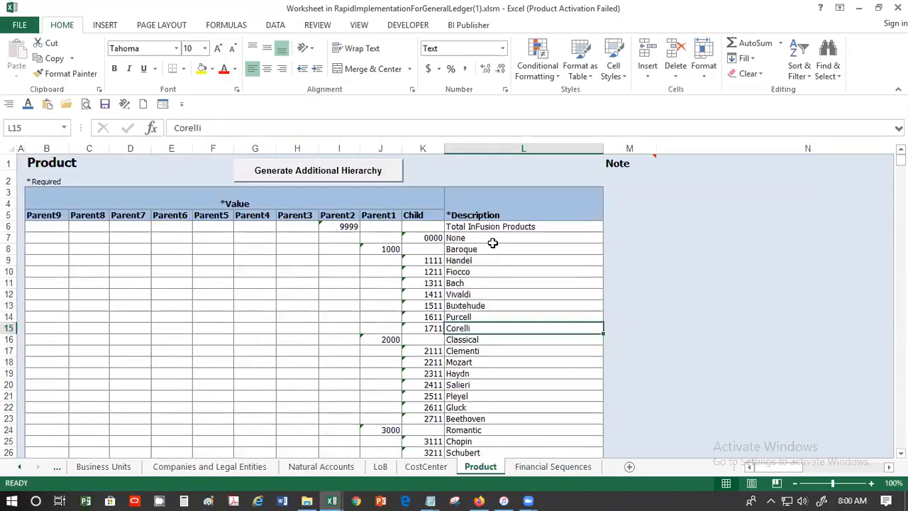
Look again through the CostCenter, LoB, Natural Accounts, Companies and Legal Entities, and Business Units sheets
{"action": "left_click", "coordinate": [429, 466]}
{"action": "left_click", "coordinate": [518, 260]}
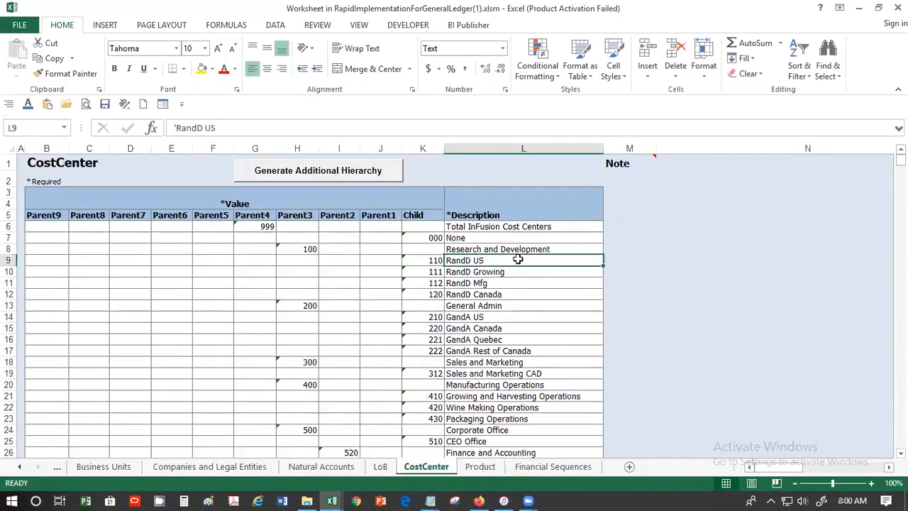
{"action": "scroll", "coordinate": [513, 335], "scroll_direction": "down", "scroll_amount": 1}
{"action": "scroll", "coordinate": [513, 335], "scroll_direction": "down", "scroll_amount": 4}
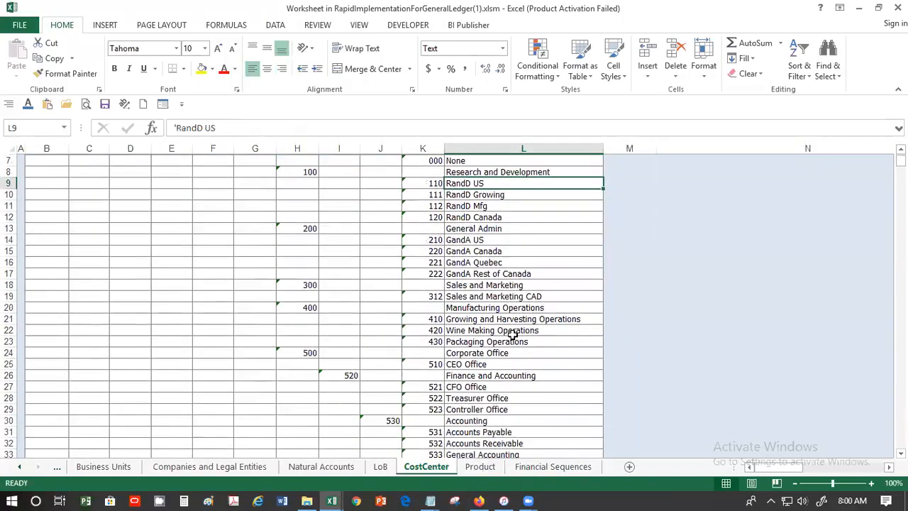
{"action": "left_click", "coordinate": [380, 466]}
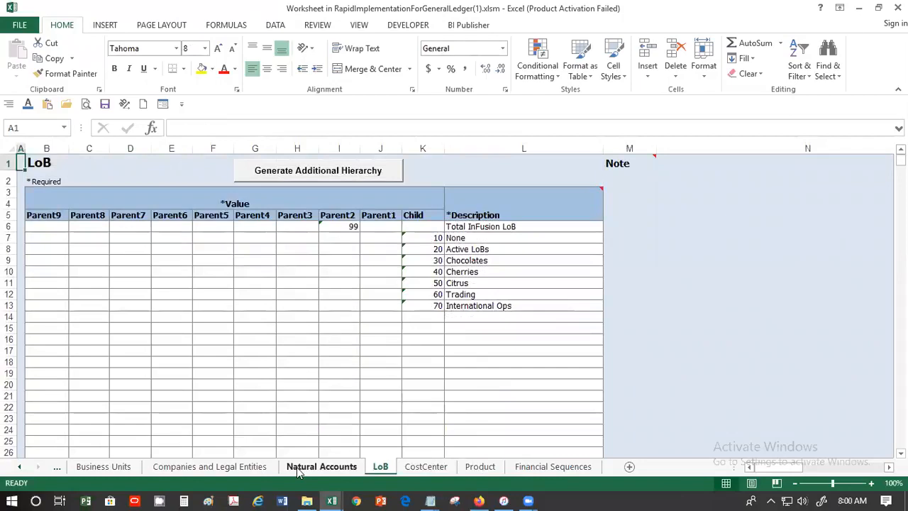
{"action": "left_click", "coordinate": [298, 469]}
{"action": "left_click", "coordinate": [242, 468]}
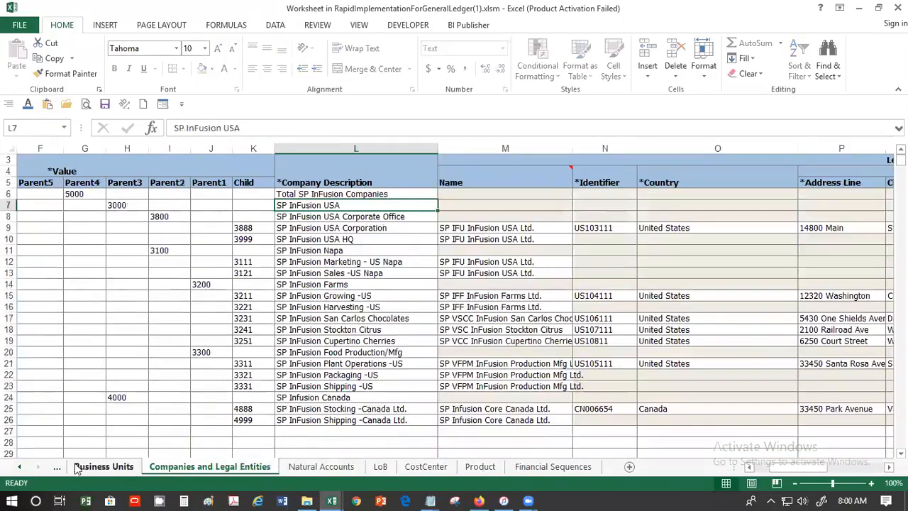
{"action": "left_click", "coordinate": [81, 468]}
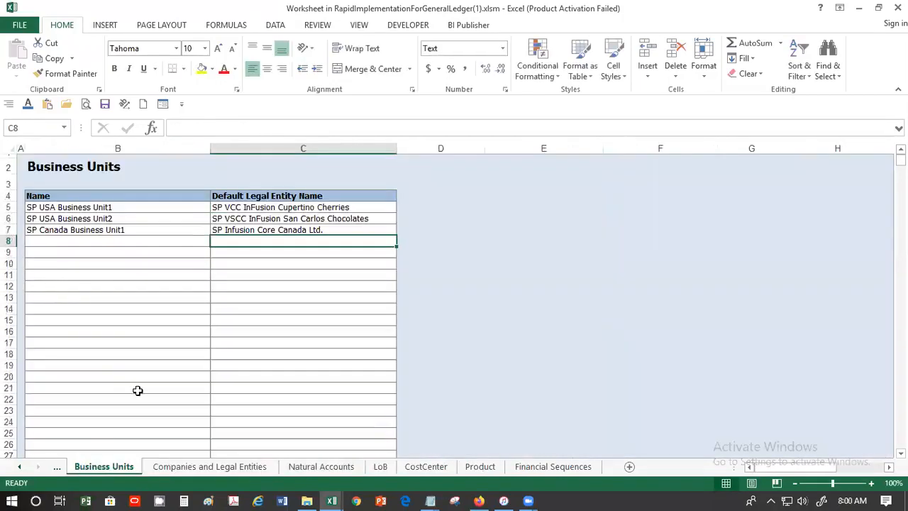
Open the COA, Calendar, and Ledger sheet and examine the chart of accounts segments from Account to Intercompany and the Product segment's label
{"action": "left_click", "coordinate": [20, 469]}
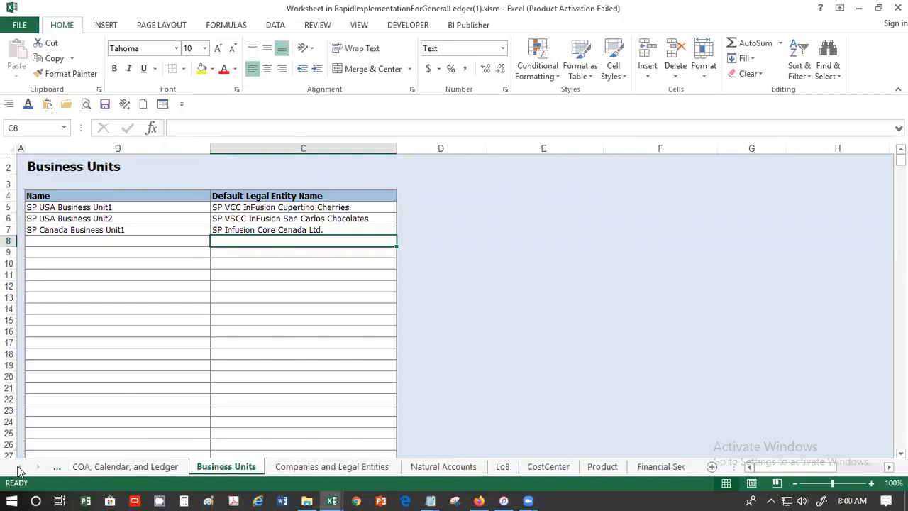
{"action": "left_click", "coordinate": [88, 467]}
{"action": "left_click", "coordinate": [228, 365]}
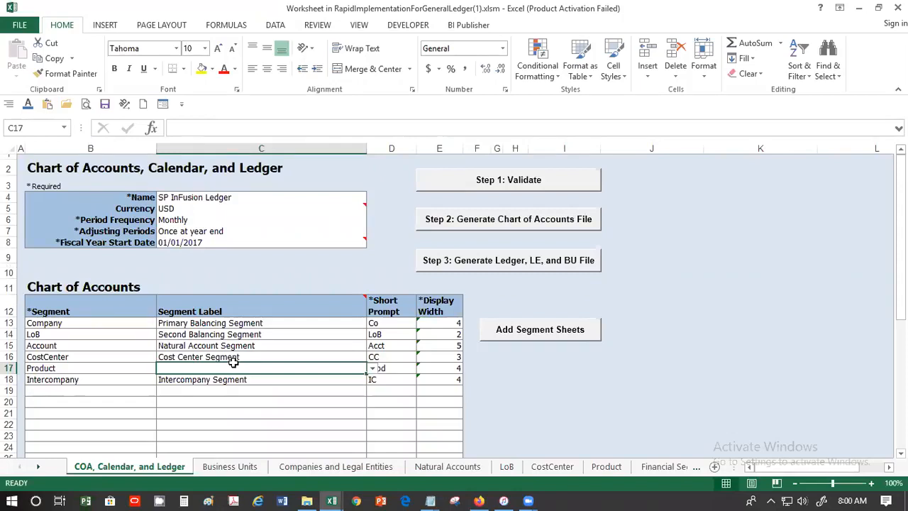
{"action": "left_click", "coordinate": [56, 348]}
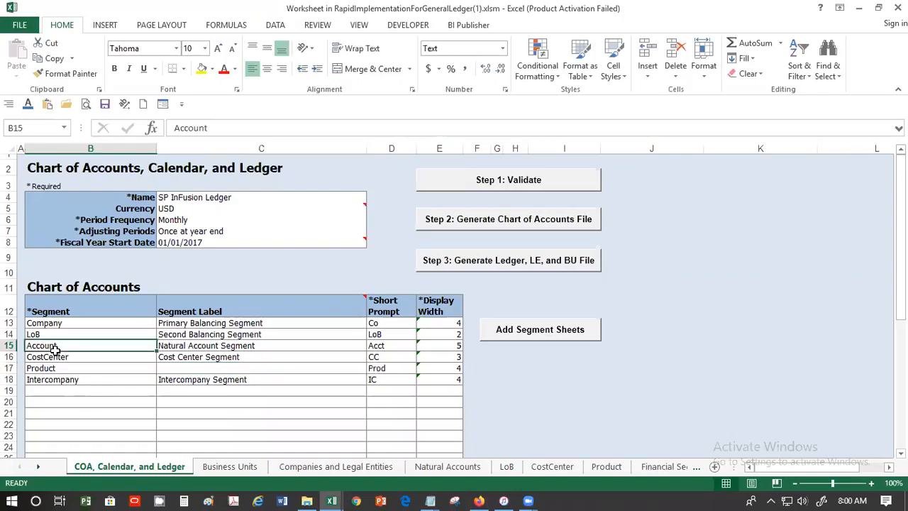
{"action": "left_click_drag", "start_coordinate": [62, 357], "coordinate": [67, 382]}
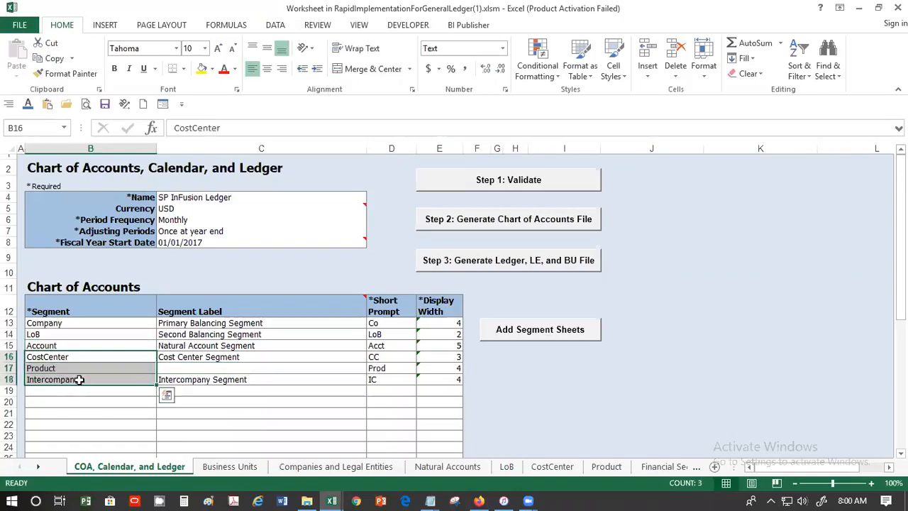
{"action": "left_click", "coordinate": [128, 363]}
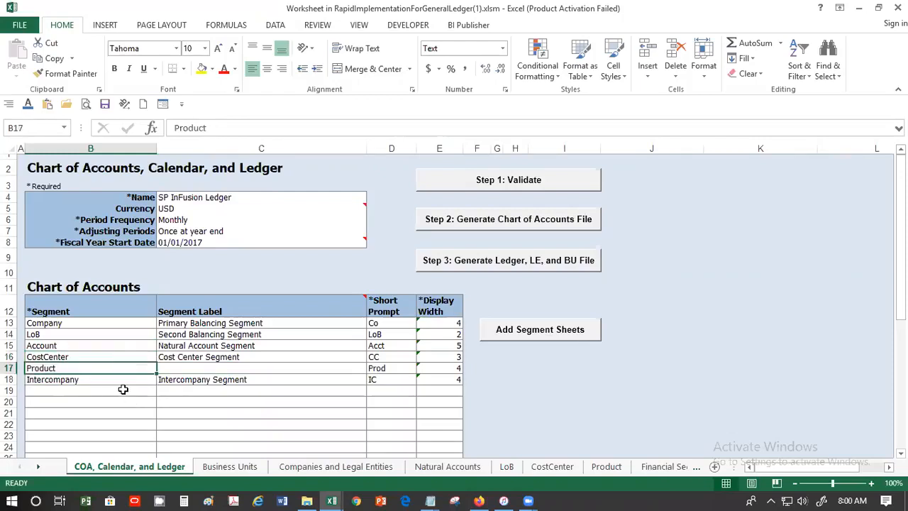
Add a segment named Future Enterable in the first empty row below Intercompany in the chart of accounts
{"action": "left_click", "coordinate": [123, 390]}
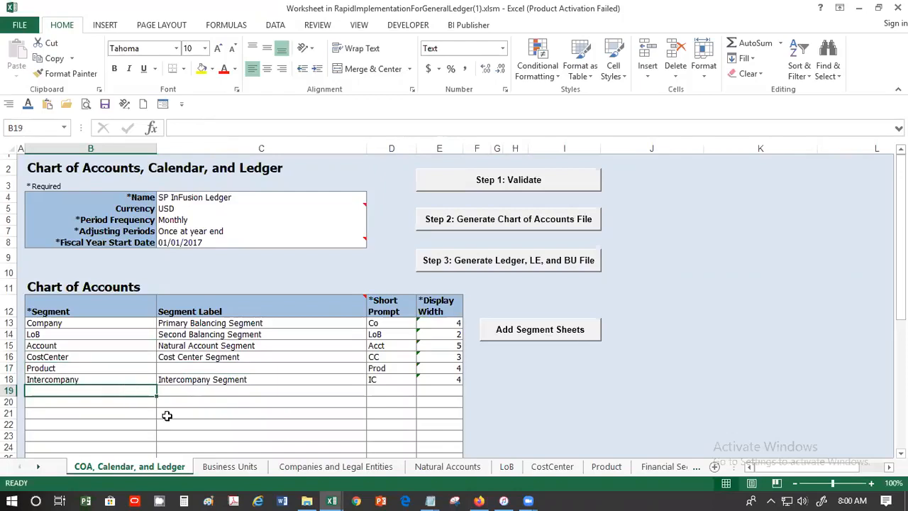
{"action": "type", "text": "Fu"}
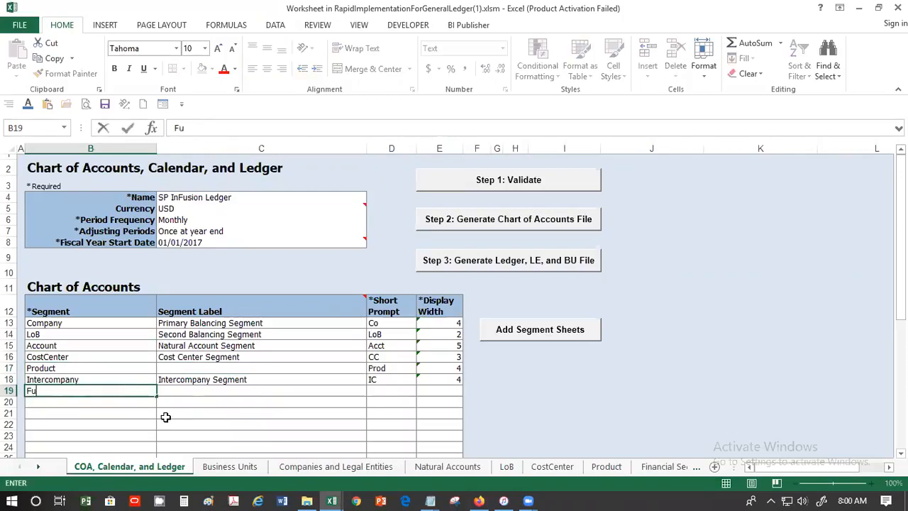
{"action": "type", "text": "tur"}
{"action": "key", "text": "BackSpace"}
{"action": "key", "text": "BackSpace"}
{"action": "type", "text": "ture Ent"}
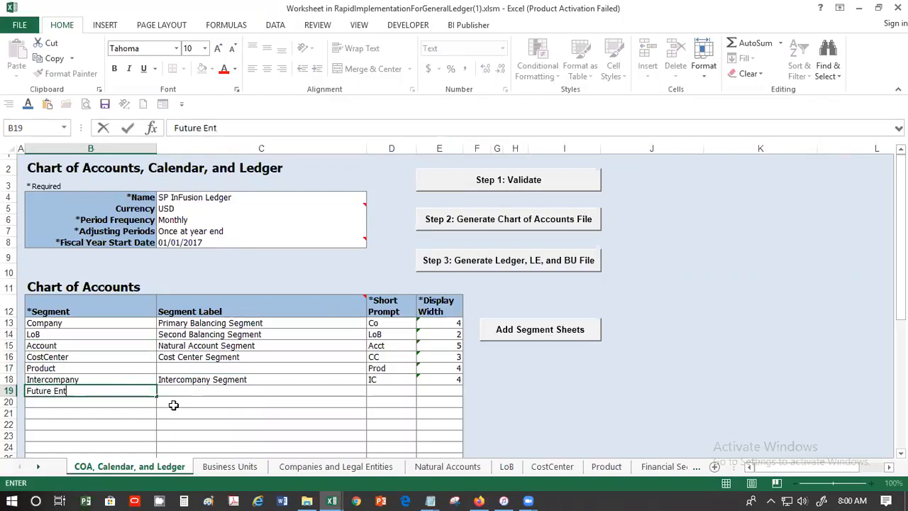
{"action": "type", "text": "erable"}
{"action": "key", "text": "Tab"}
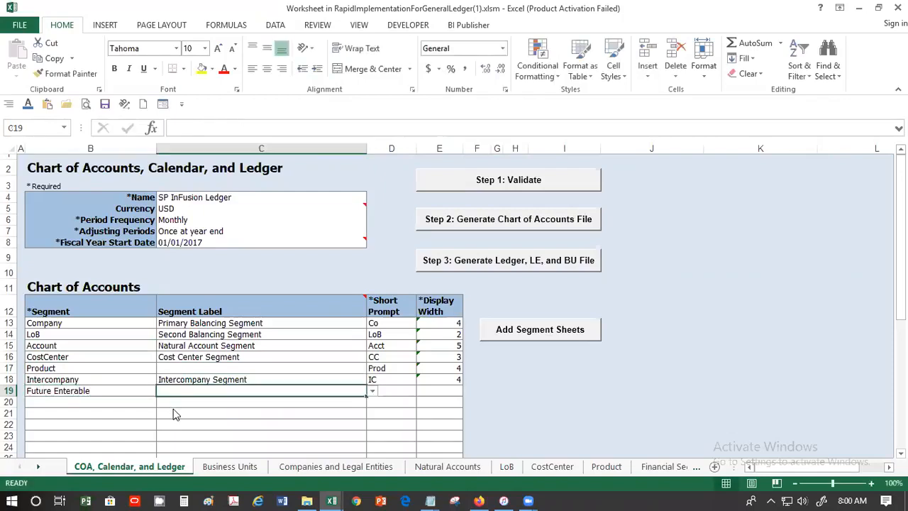
{"action": "type", "text": "Fu"}
{"action": "key", "text": "BackSpace"}
{"action": "key", "text": "BackSpace"}
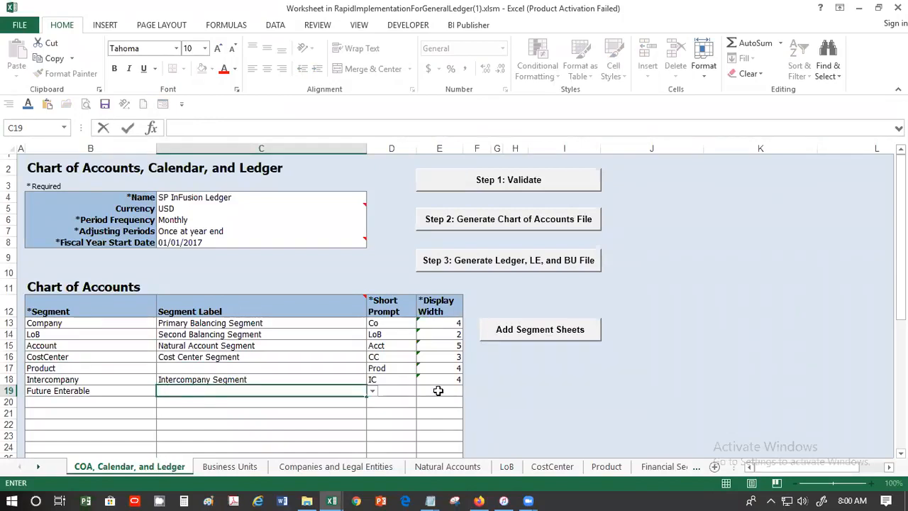
{"action": "key", "text": "Escape"}
Leave the Future Enterable segment's label blank, and set its short prompt to FE and display width to 4
{"action": "left_click", "coordinate": [373, 392]}
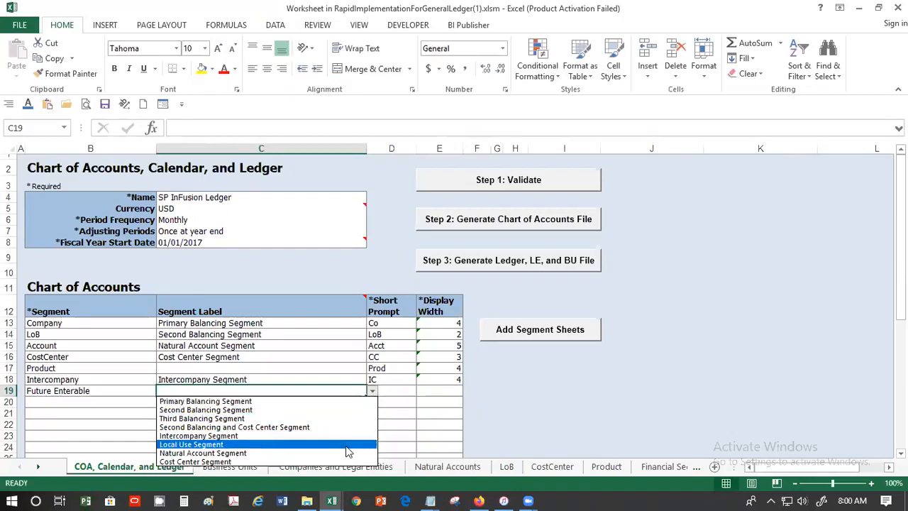
{"action": "left_click", "coordinate": [404, 391]}
{"action": "left_click", "coordinate": [403, 392]}
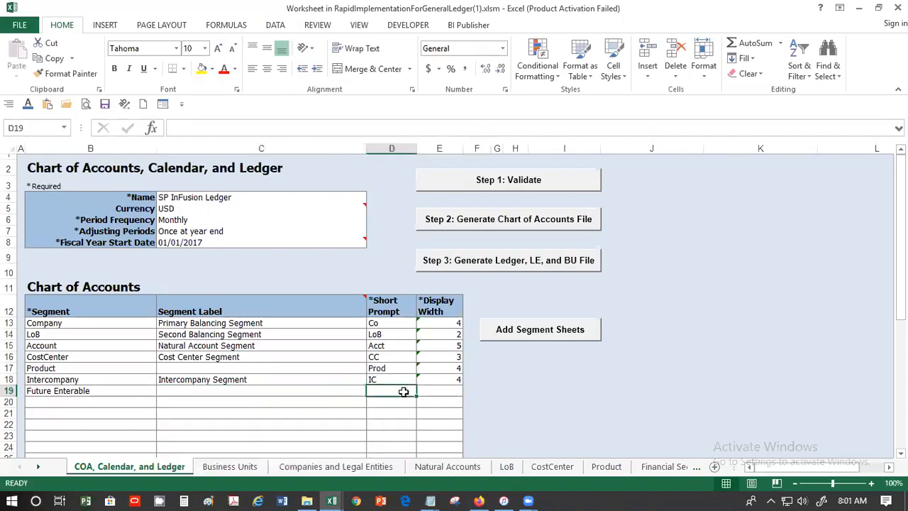
{"action": "type", "text": "FE"}
{"action": "key", "text": "Tab"}
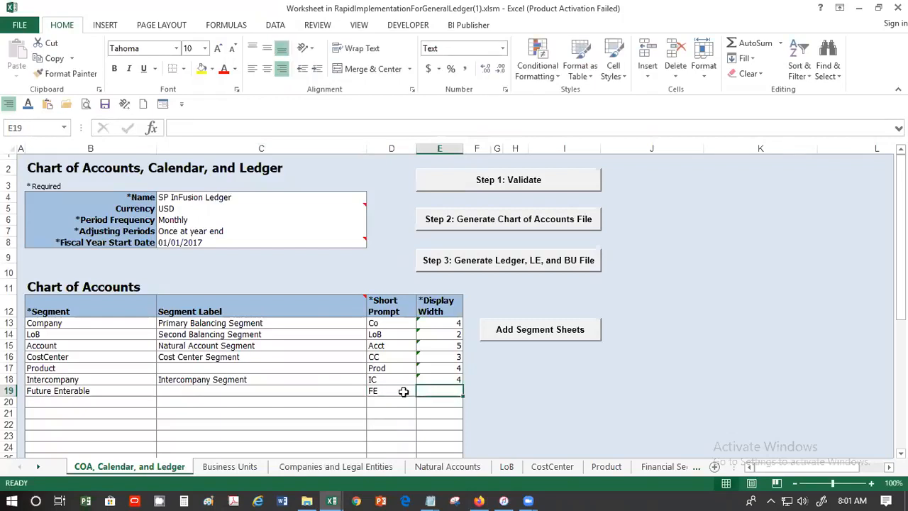
{"action": "type", "text": "4"}
{"action": "key", "text": "Tab"}
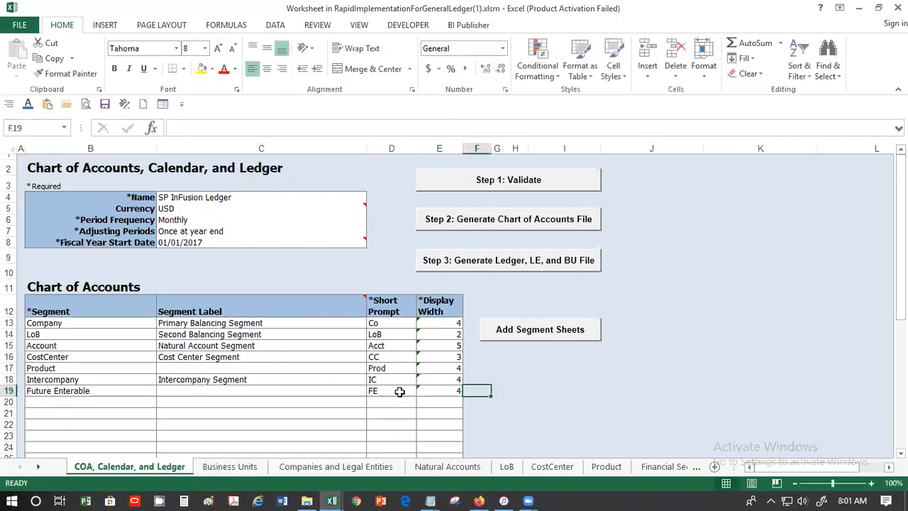
Generate the segment sheet for Future Enterable and open it to inspect its empty Description column
{"action": "left_click", "coordinate": [35, 390]}
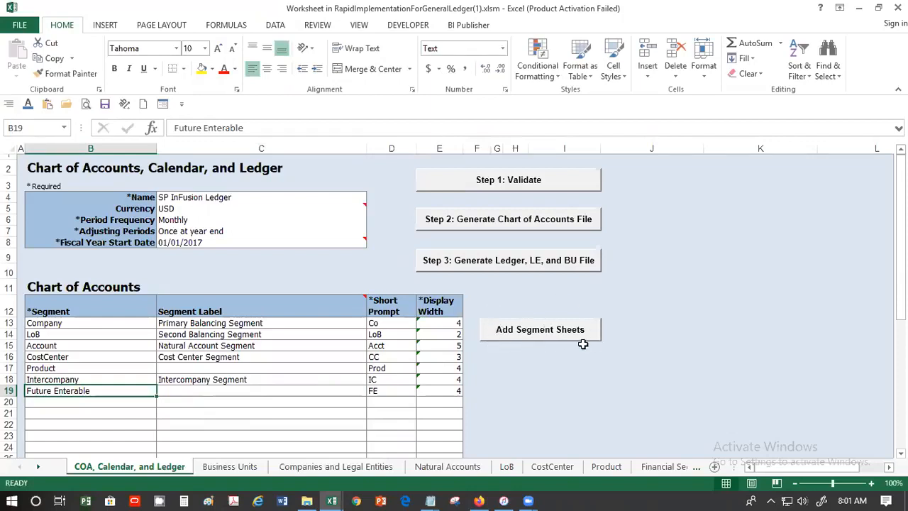
{"action": "left_click", "coordinate": [550, 331]}
{"action": "left_click_drag", "start_coordinate": [732, 466], "coordinate": [867, 454]}
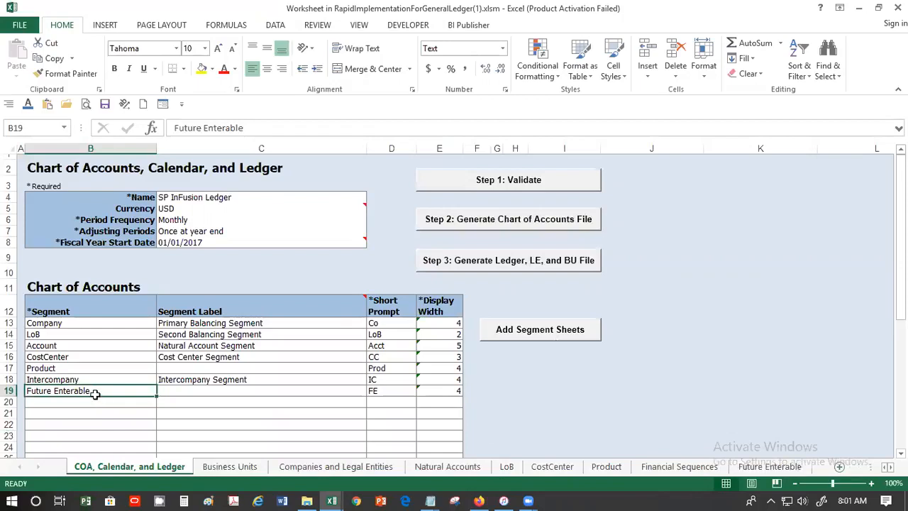
{"action": "left_click", "coordinate": [755, 469]}
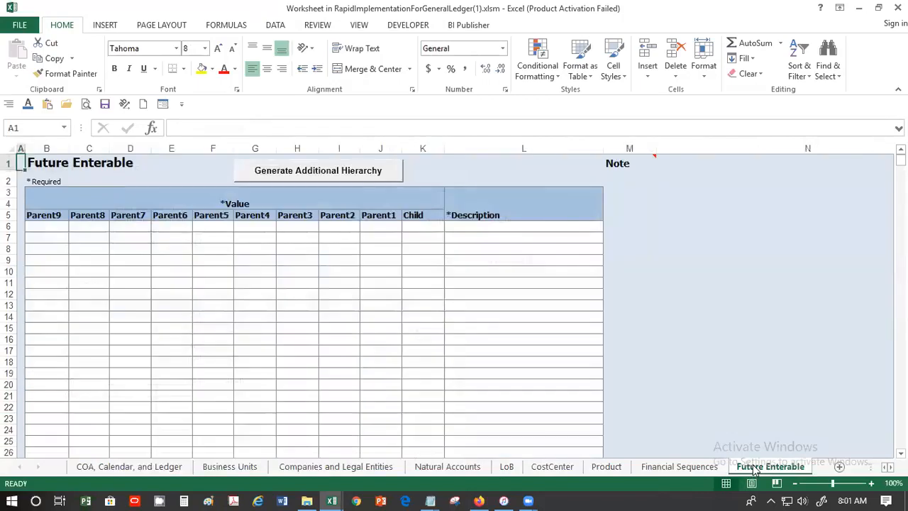
{"action": "left_click", "coordinate": [498, 227]}
{"action": "left_click_drag", "start_coordinate": [498, 228], "coordinate": [491, 392]}
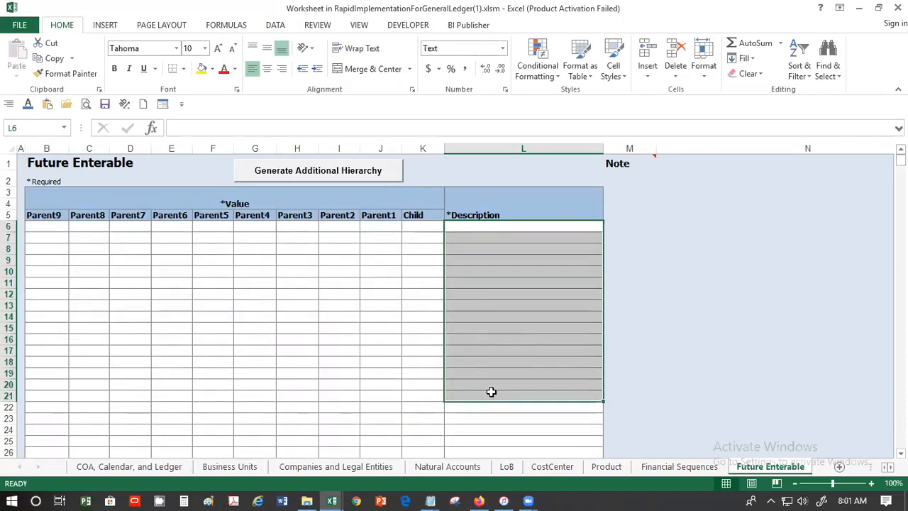
Rename the Future Enterable segment in the chart of accounts to Project, then generate and open its segment sheet
{"action": "left_click", "coordinate": [96, 467]}
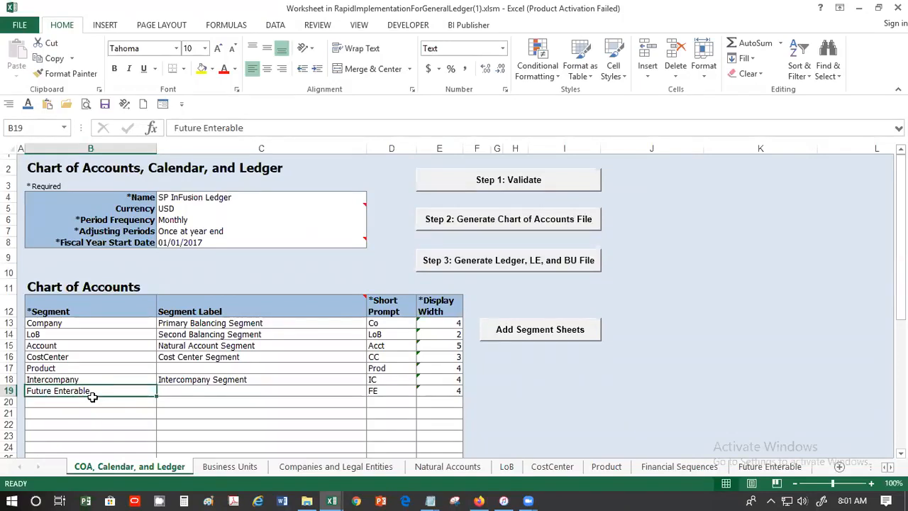
{"action": "type", "text": "Project"}
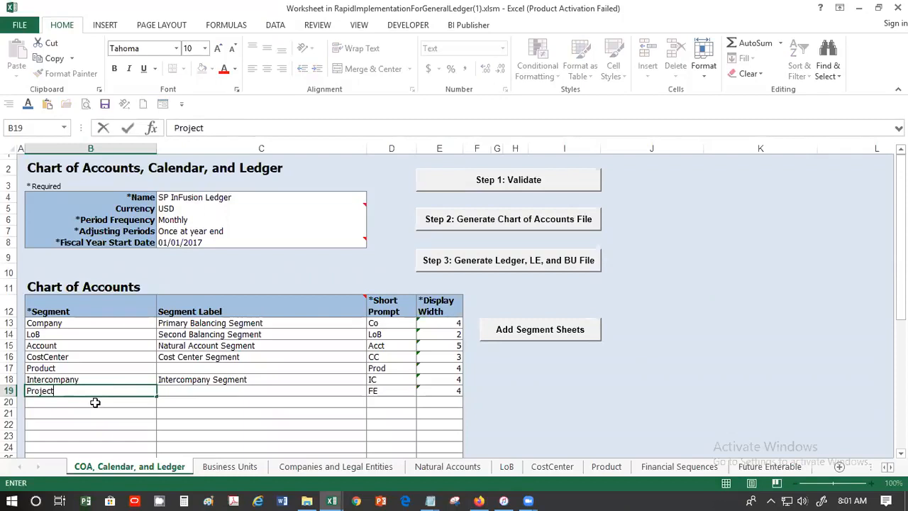
{"action": "key", "text": "Tab"}
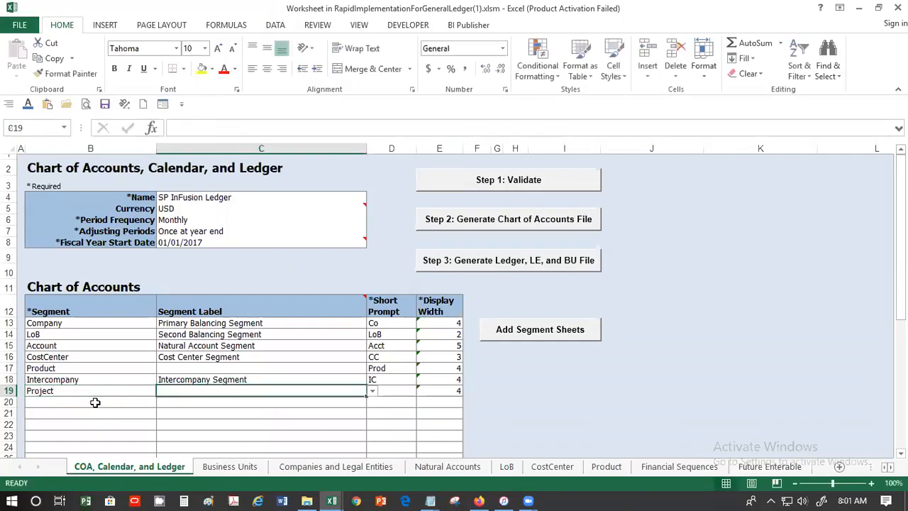
{"action": "left_click", "coordinate": [505, 331]}
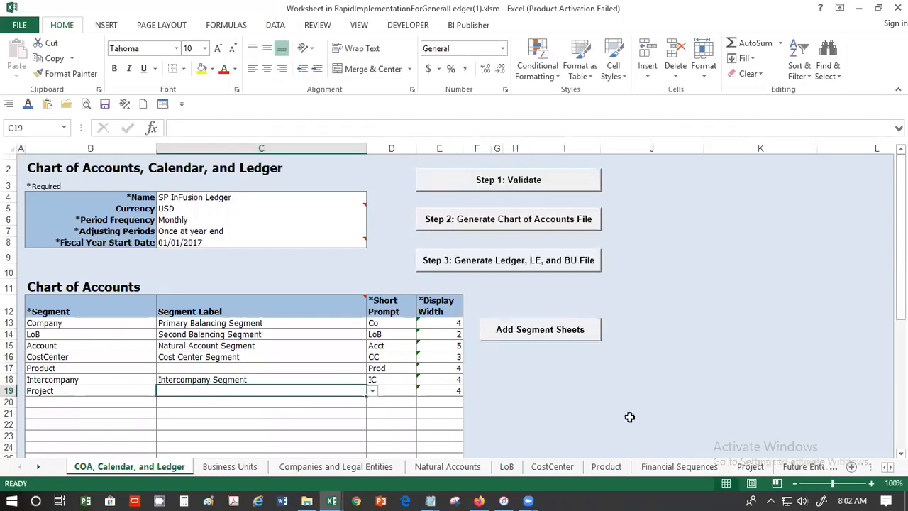
{"action": "left_click", "coordinate": [750, 466]}
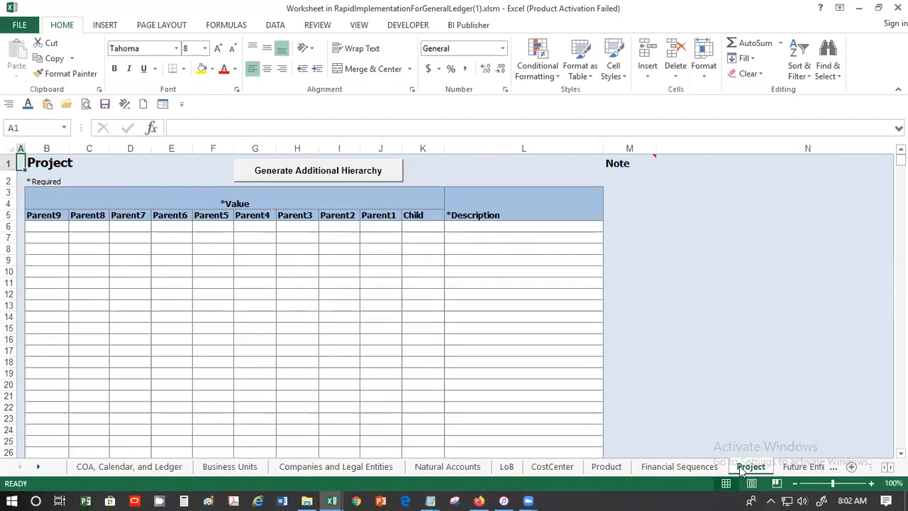
{"action": "left_click", "coordinate": [521, 228]}
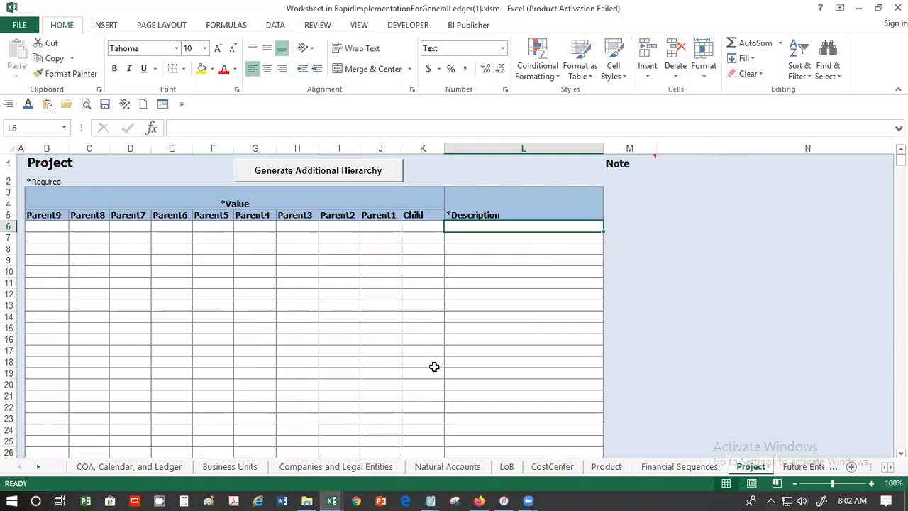
Delete the Future Enterable and Project segment sheets from the workbook
{"action": "left_click", "coordinate": [132, 468]}
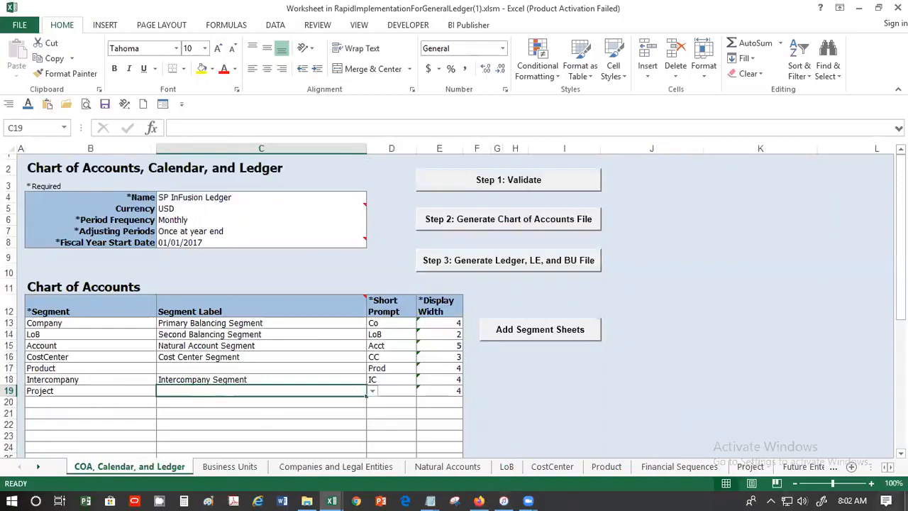
{"action": "left_click", "coordinate": [802, 468]}
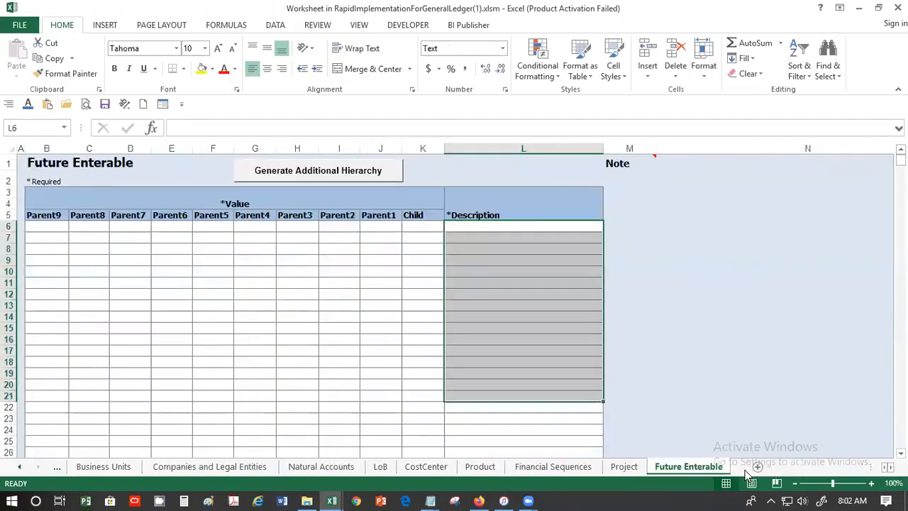
{"action": "right_click", "coordinate": [691, 472]}
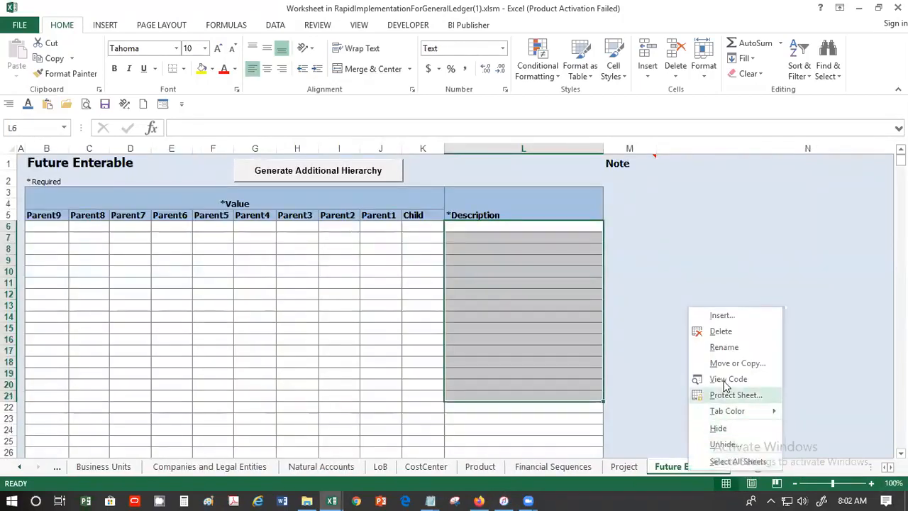
{"action": "left_click", "coordinate": [723, 330]}
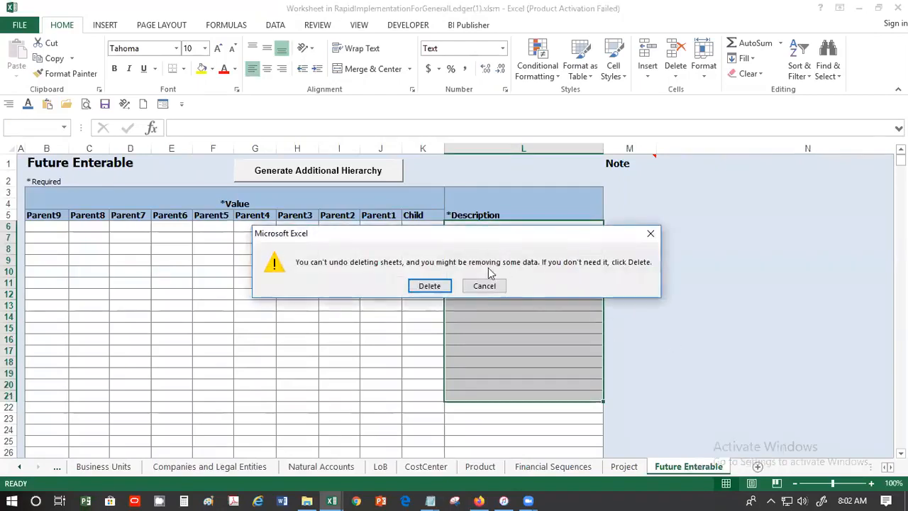
{"action": "left_click", "coordinate": [429, 286]}
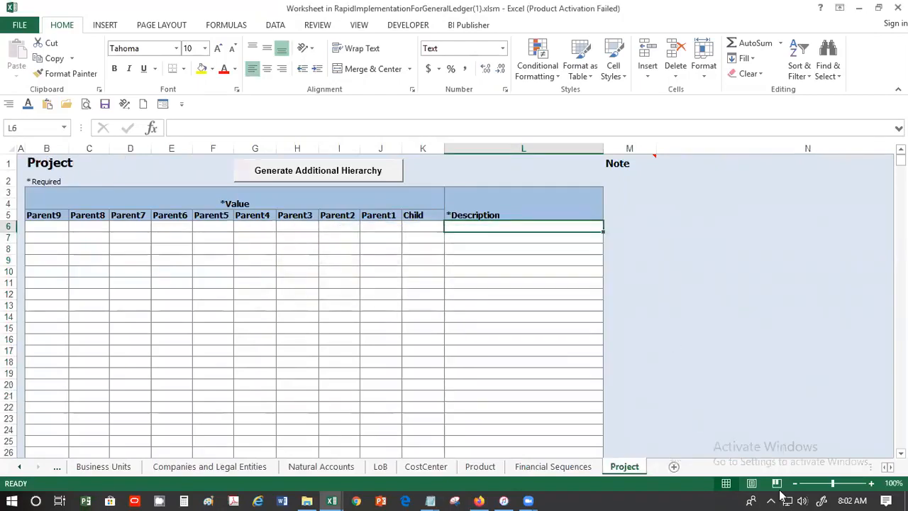
{"action": "right_click", "coordinate": [622, 474]}
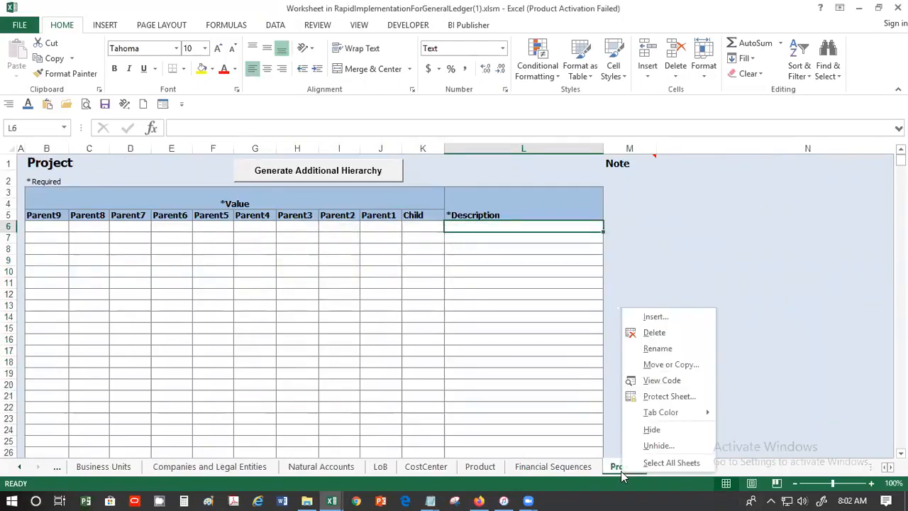
{"action": "left_click", "coordinate": [676, 335]}
{"action": "left_click", "coordinate": [430, 286]}
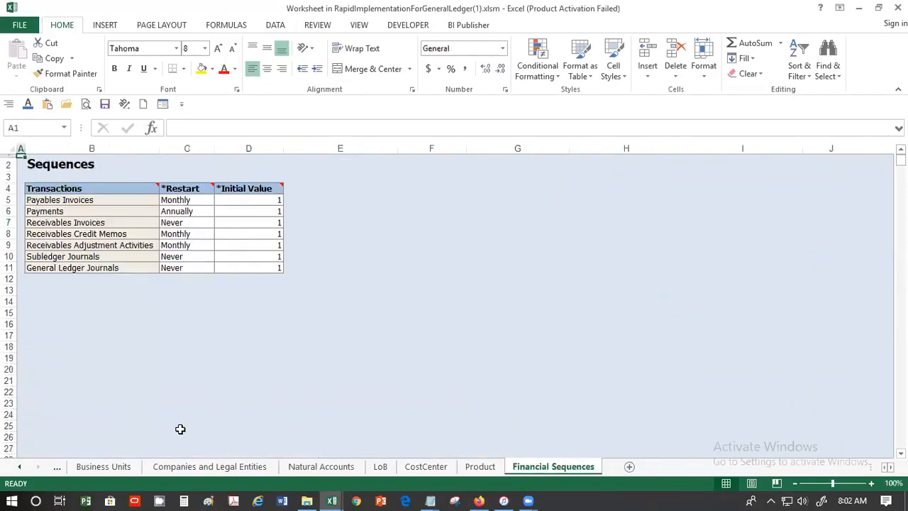
Clear the Project segment's name, short prompt and display width from the chart of accounts on the COA, Calendar, and Ledger sheet
{"action": "left_click", "coordinate": [20, 467]}
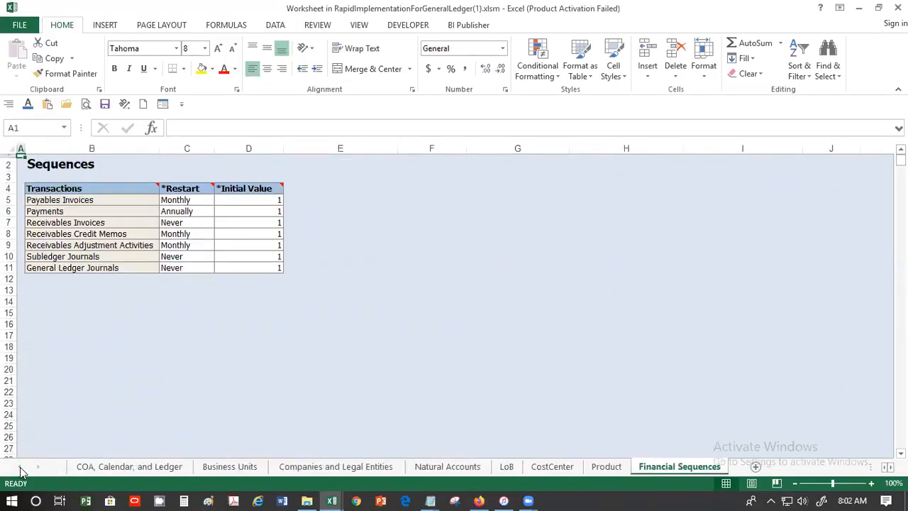
{"action": "left_click", "coordinate": [117, 468]}
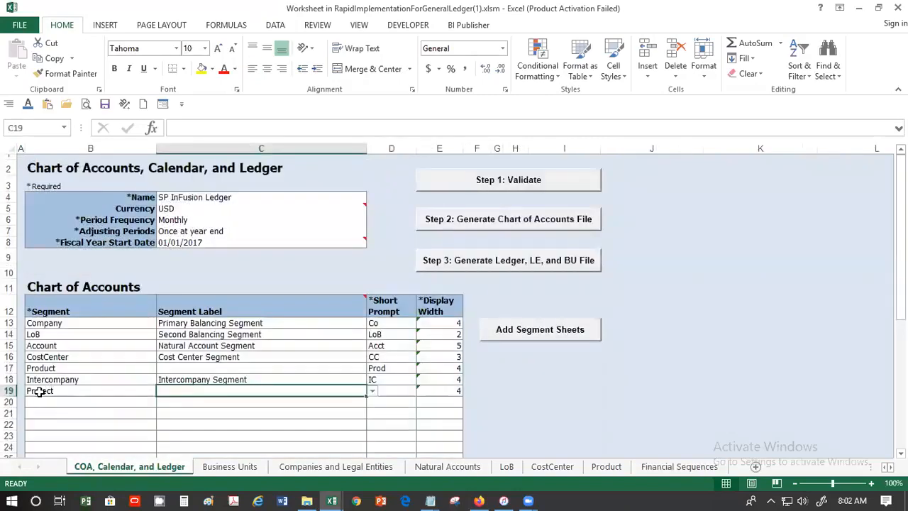
{"action": "left_click", "coordinate": [40, 391]}
{"action": "key", "text": "BackSpace"}
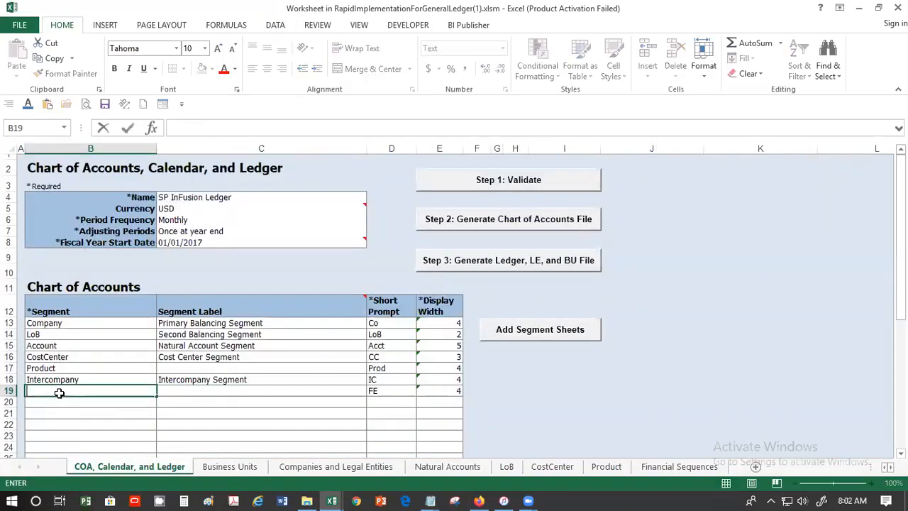
{"action": "key", "text": "Tab"}
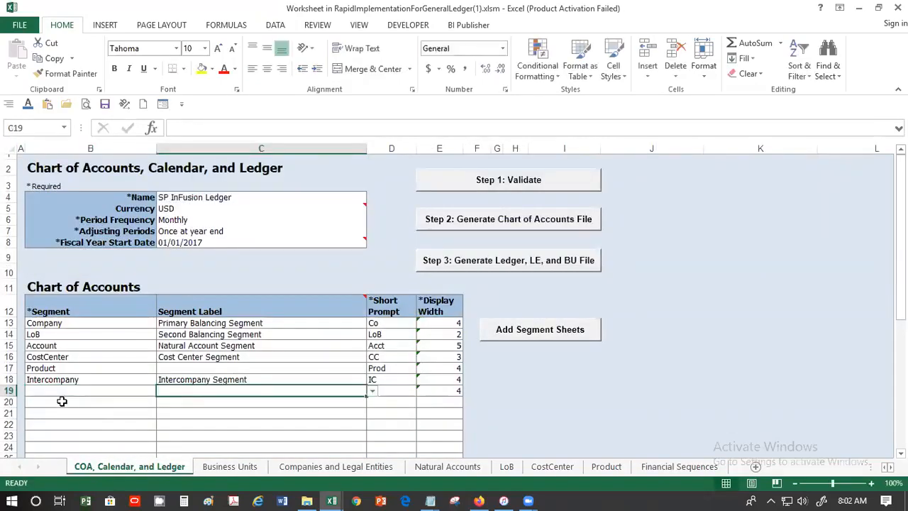
{"action": "key", "text": "Tab"}
{"action": "key", "text": "BackSpace"}
{"action": "key", "text": "Tab"}
{"action": "key", "text": "Down"}
{"action": "key", "text": "Up"}
{"action": "key", "text": "Up"}
{"action": "key", "text": "Up"}
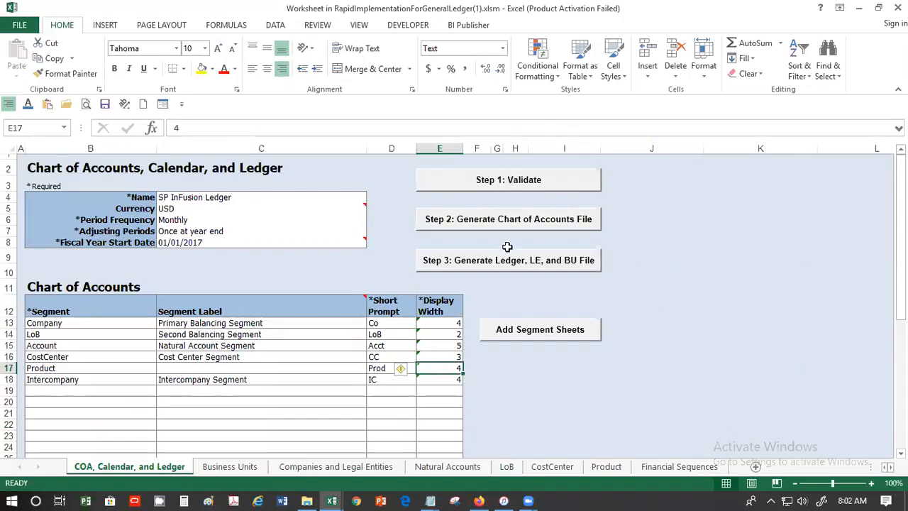
Validate the workbook, follow the reported error to the ledger name cell, and read its comment
{"action": "left_click", "coordinate": [513, 183]}
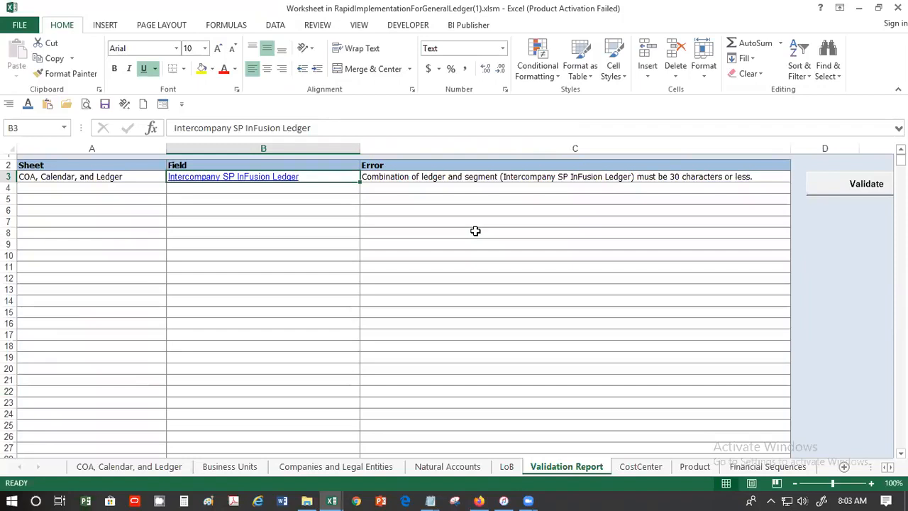
{"action": "left_click", "coordinate": [232, 177]}
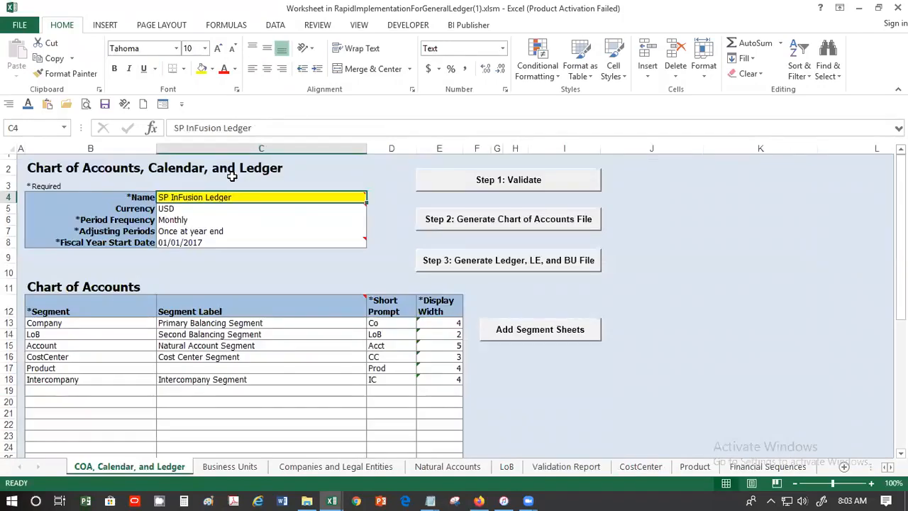
{"action": "mouse_move", "coordinate": [173, 200]}
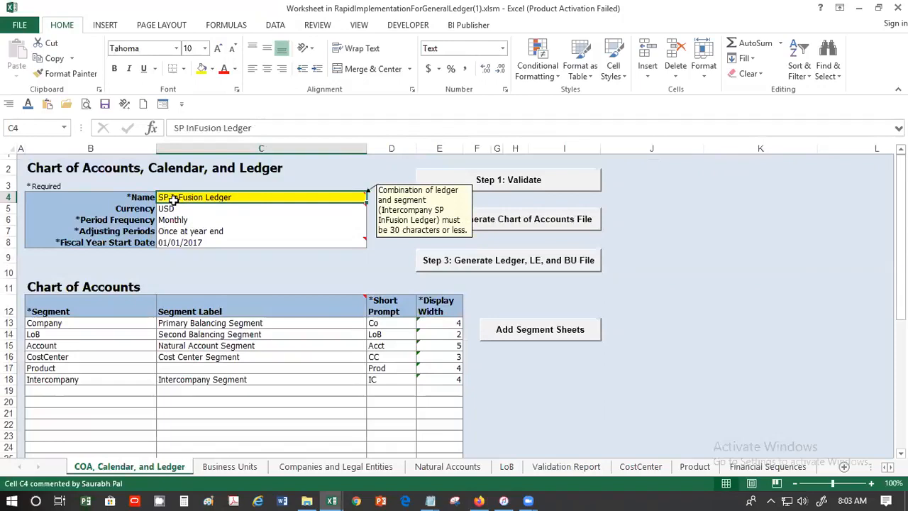
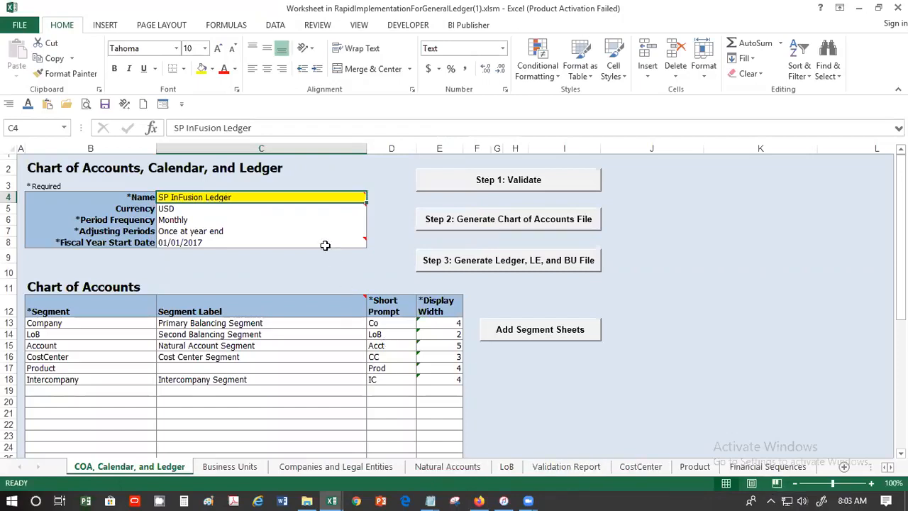
Check the San Carlos Chocolates legal entity name on the Companies and Legal Entities sheet, and reread the error in the Validation Report
{"action": "left_click", "coordinate": [336, 467]}
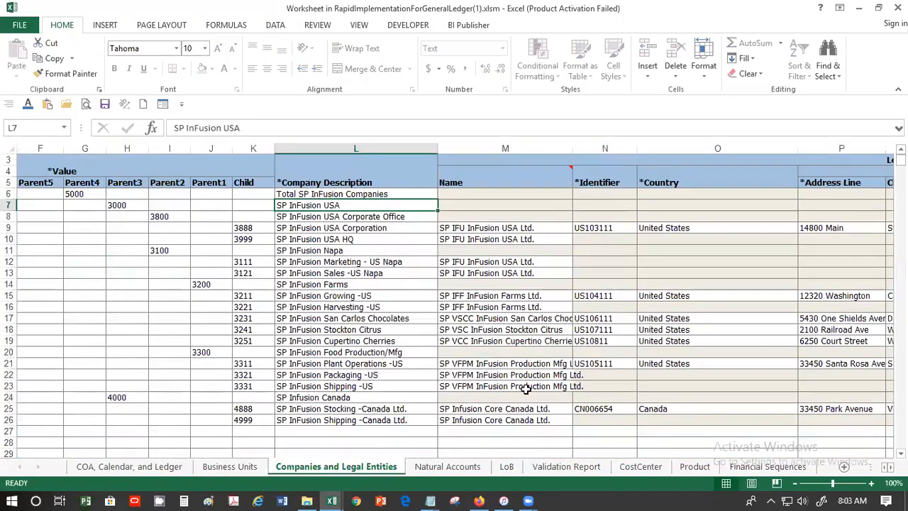
{"action": "left_click", "coordinate": [529, 320]}
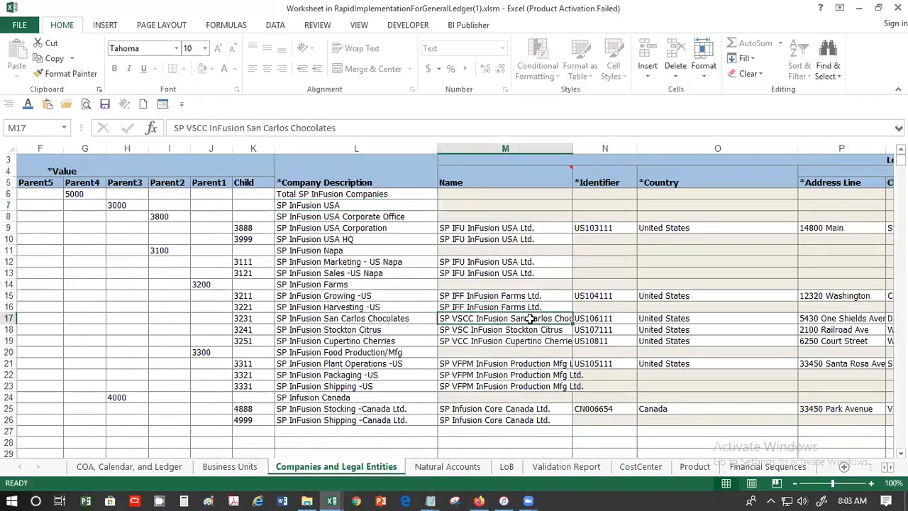
{"action": "left_click", "coordinate": [364, 132]}
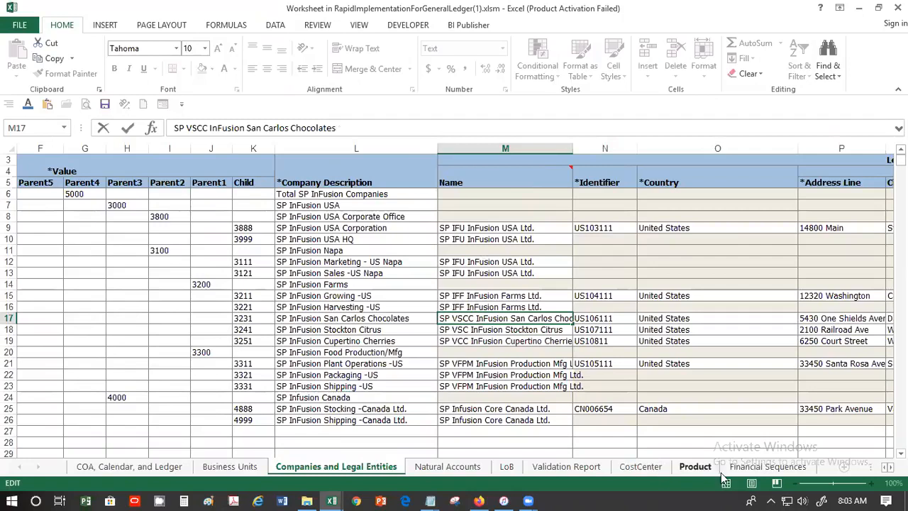
{"action": "left_click", "coordinate": [565, 466]}
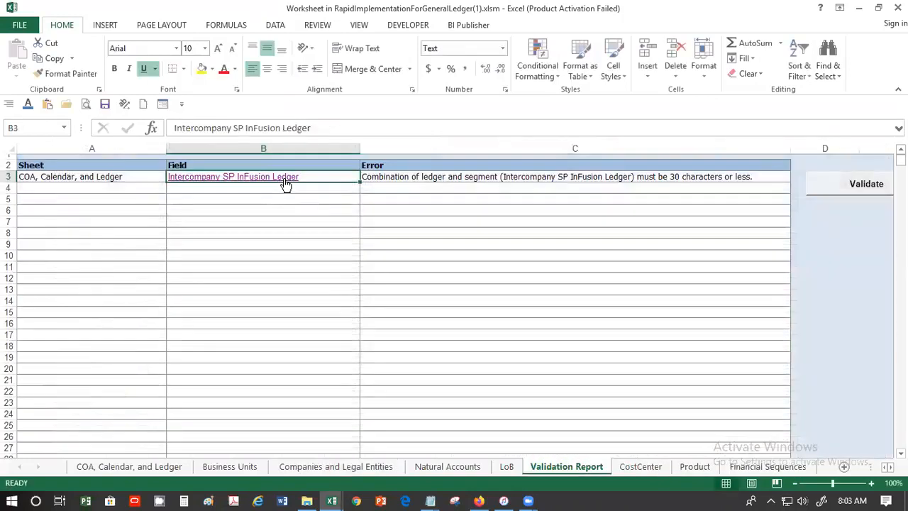
{"action": "left_click", "coordinate": [480, 179]}
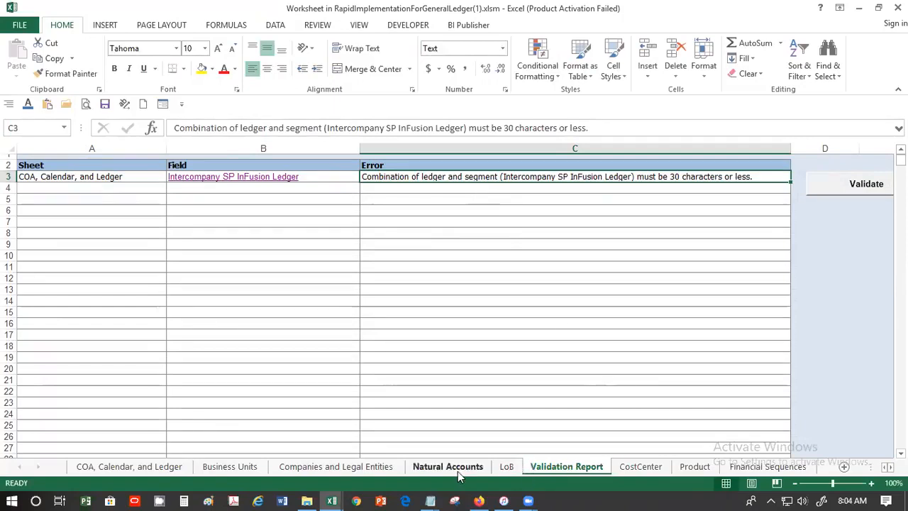
Compare the names on the Companies and Legal Entities sheet with the ledger and segment length error in the Validation Report
{"action": "left_click", "coordinate": [344, 467]}
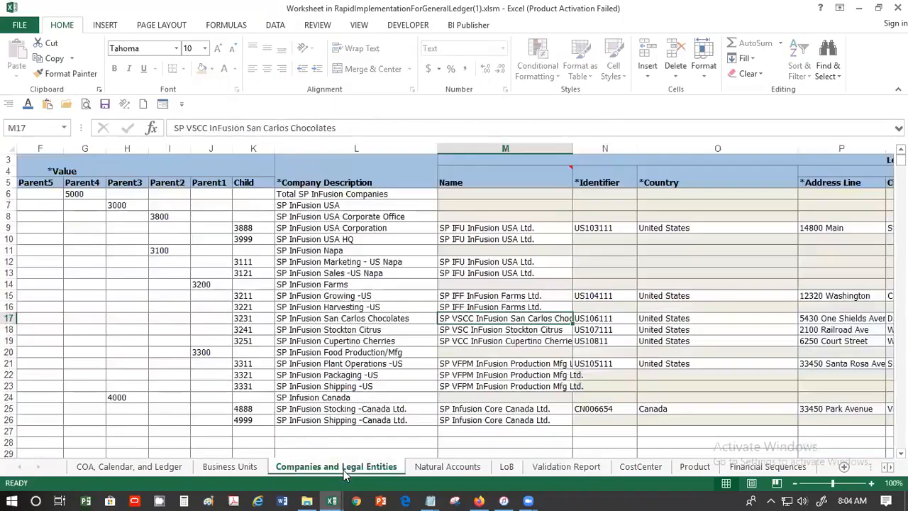
{"action": "left_click", "coordinate": [362, 285]}
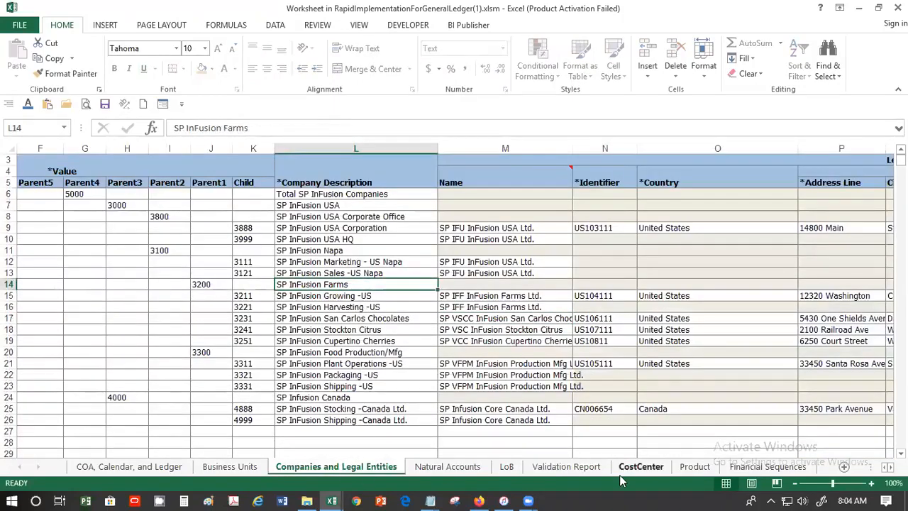
{"action": "left_click", "coordinate": [566, 467]}
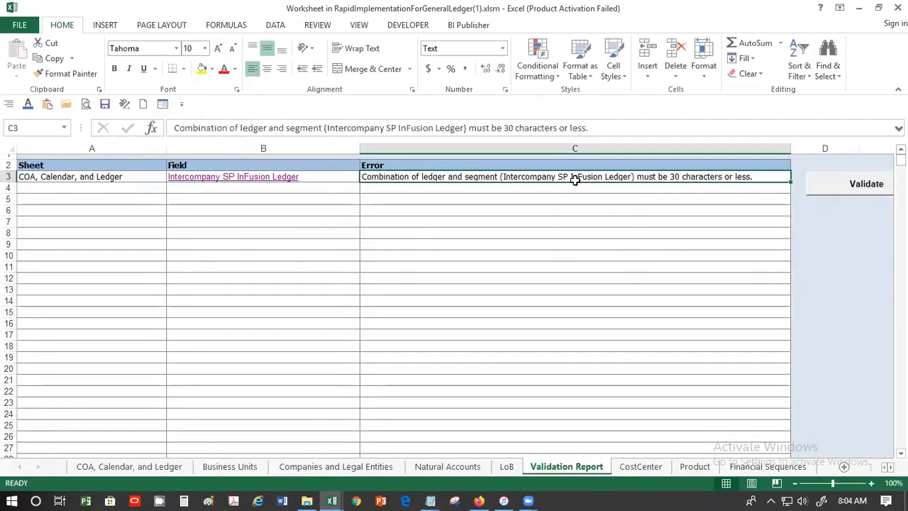
{"action": "left_click", "coordinate": [369, 467]}
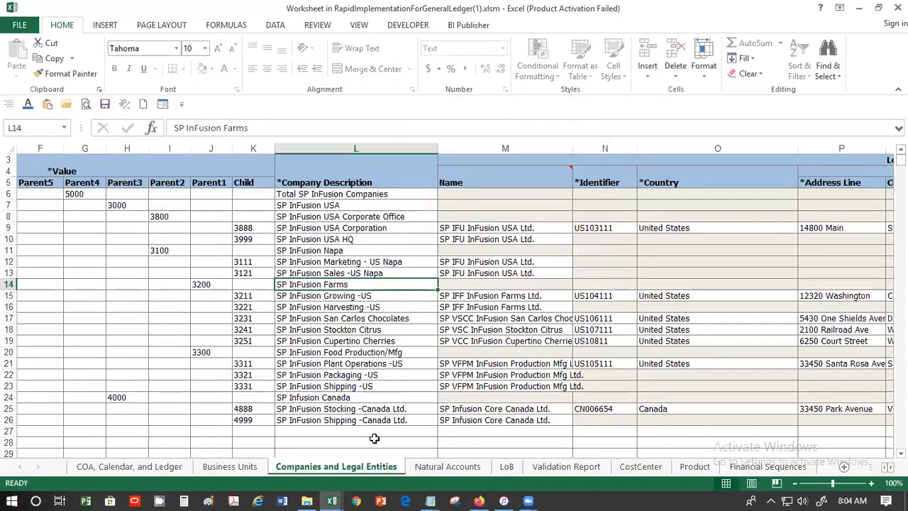
{"action": "left_click", "coordinate": [374, 319]}
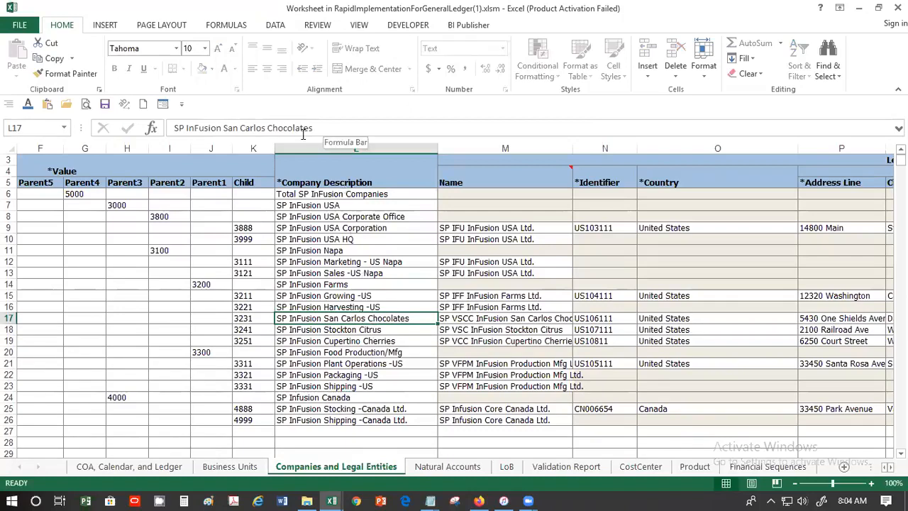
{"action": "left_click", "coordinate": [333, 127]}
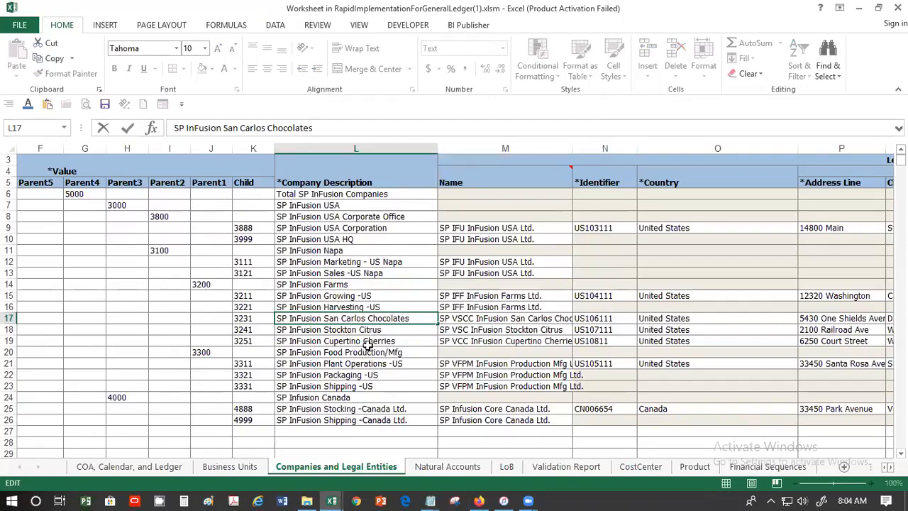
{"action": "left_click", "coordinate": [386, 398]}
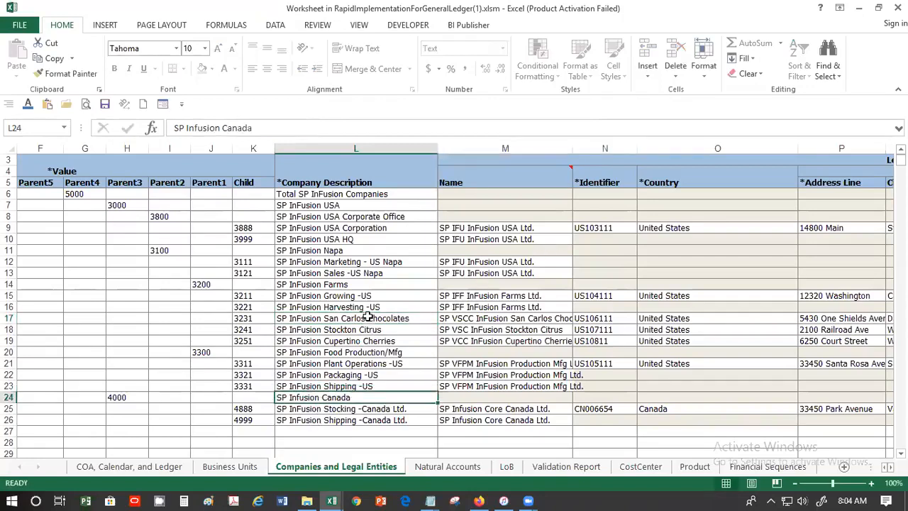
{"action": "left_click", "coordinate": [371, 319]}
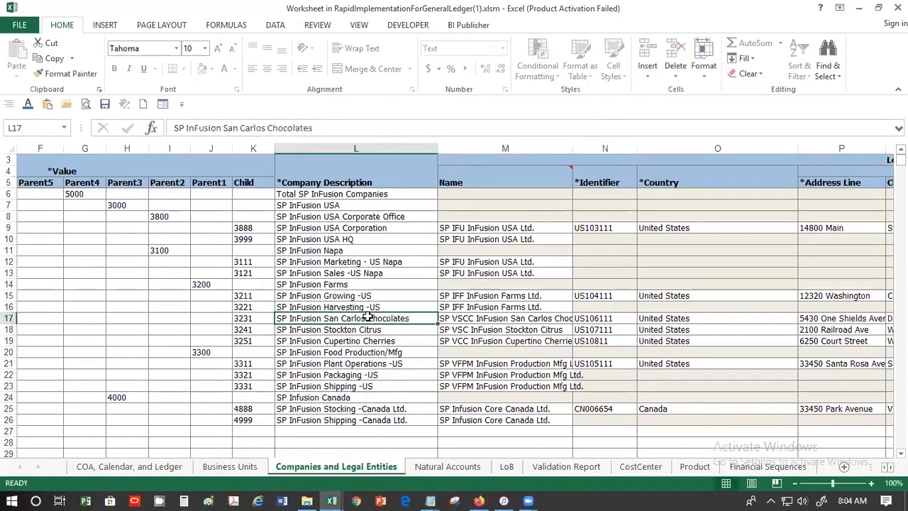
{"action": "left_click", "coordinate": [243, 128]}
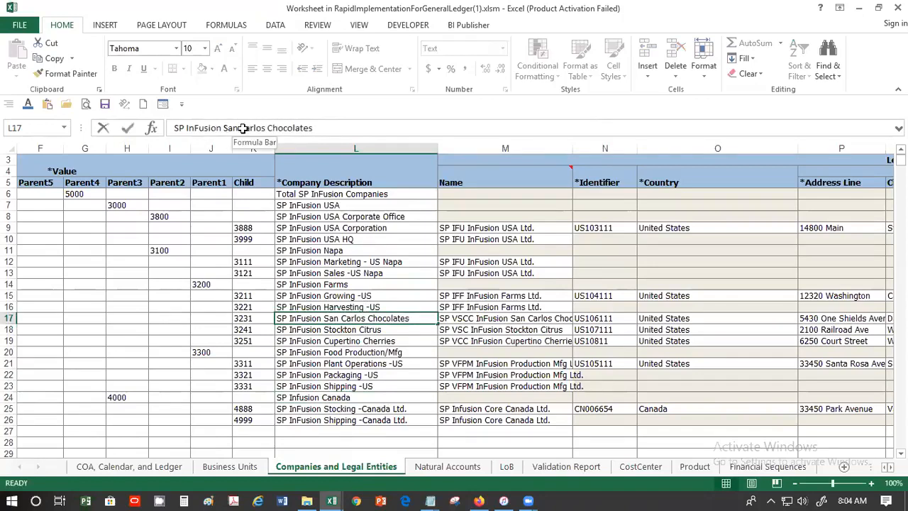
{"action": "key", "text": "BackSpace"}
{"action": "key", "text": "BackSpace"}
{"action": "key", "text": "BackSpace"}
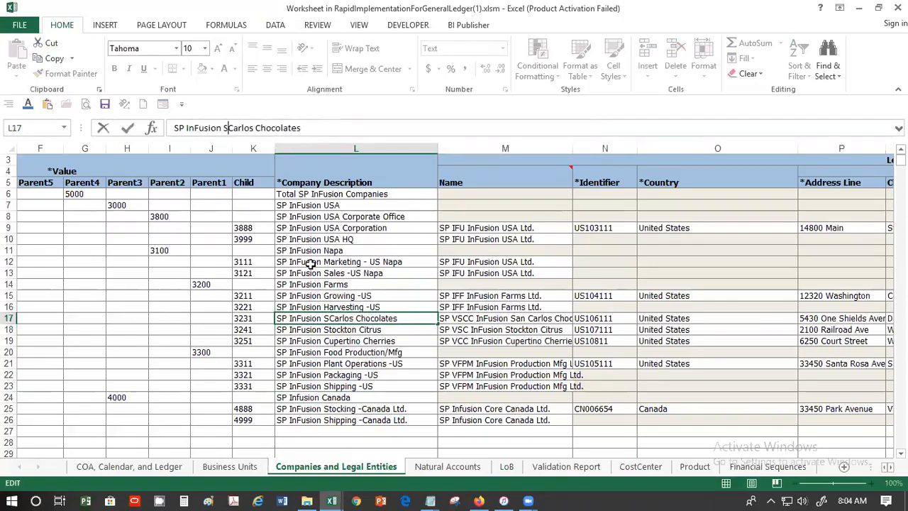
{"action": "key", "text": "BackSpace"}
{"action": "key", "text": "BackSpace"}
{"action": "key", "text": "BackSpace"}
{"action": "key", "text": "BackSpace"}
{"action": "key", "text": "BackSpace"}
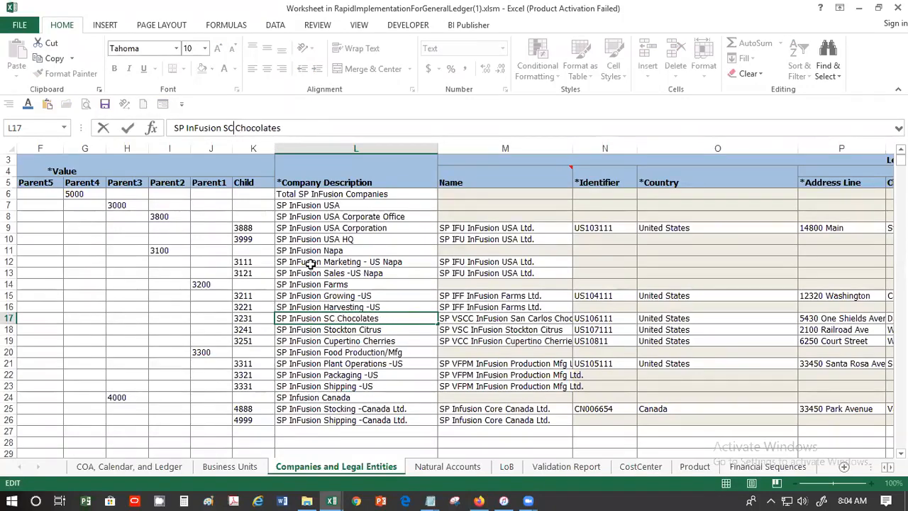
{"action": "type", "text": "arlos"}
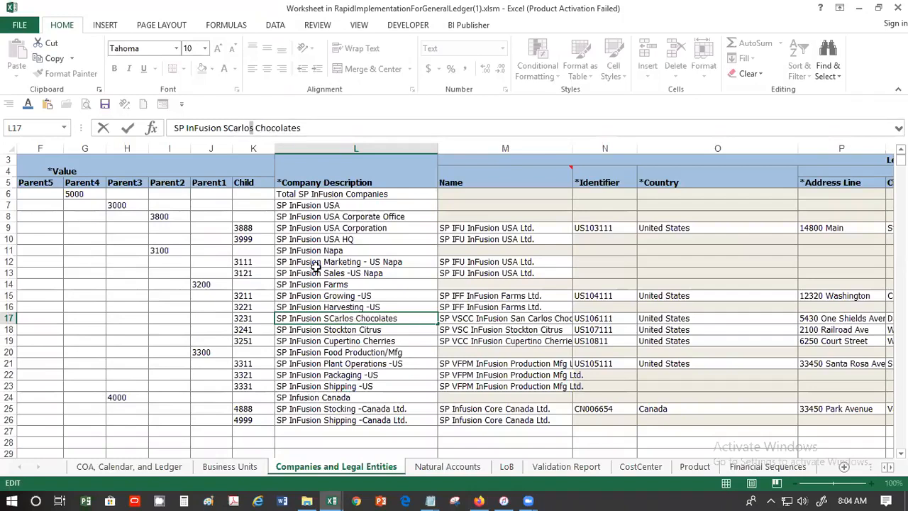
{"action": "key", "text": "Return"}
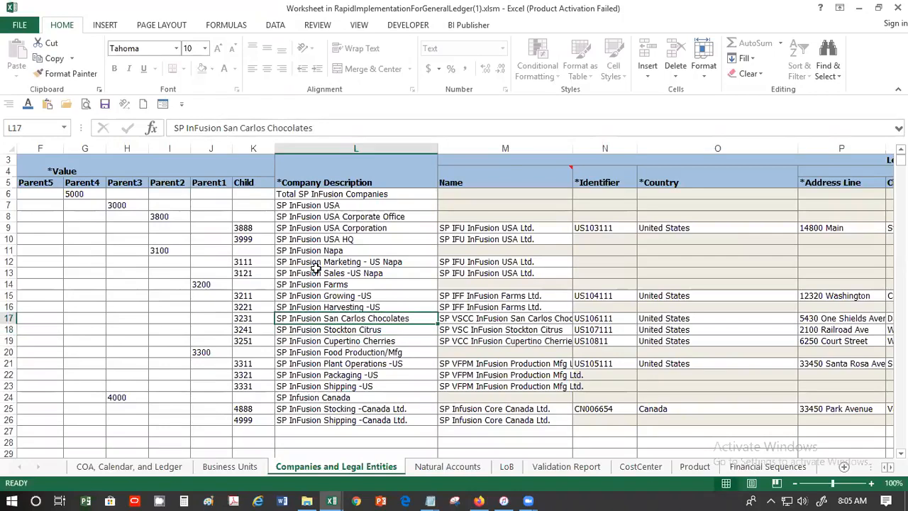
Shorten the legal entity name of the San Carlos Chocolates company to SP VSCC InFusion SC Chocolates
{"action": "key", "text": "Right"}
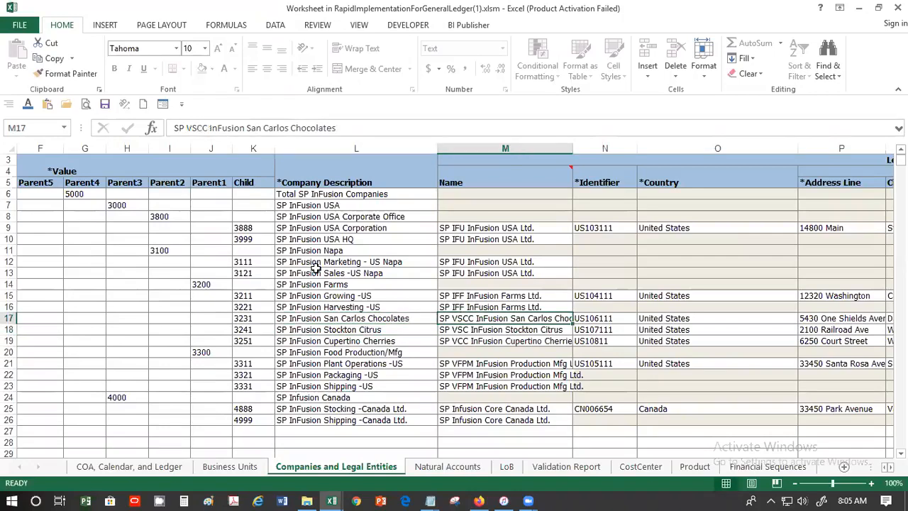
{"action": "left_click", "coordinate": [264, 127]}
{"action": "key", "text": "BackSpace"}
{"action": "key", "text": "BackSpace"}
{"action": "key", "text": "BackSpace"}
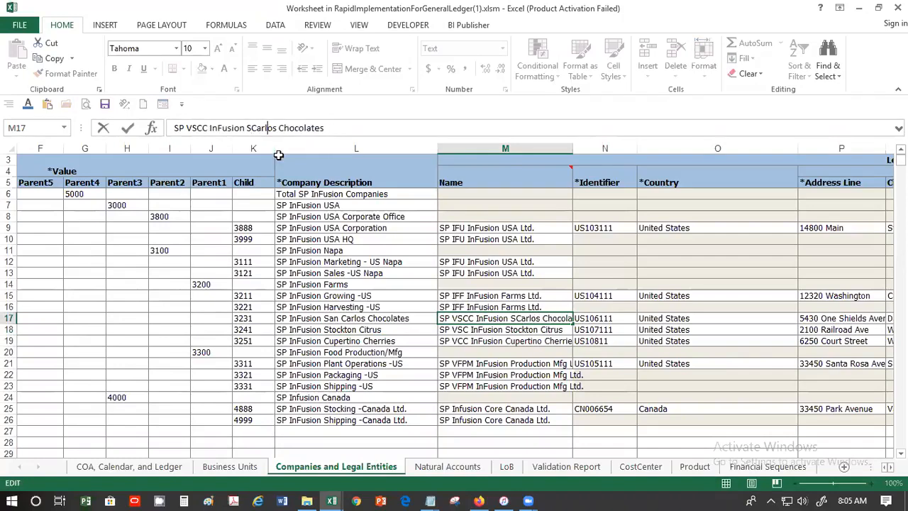
{"action": "key", "text": "BackSpace"}
{"action": "key", "text": "BackSpace"}
{"action": "key", "text": "BackSpace"}
{"action": "key", "text": "BackSpace"}
{"action": "key", "text": "BackSpace"}
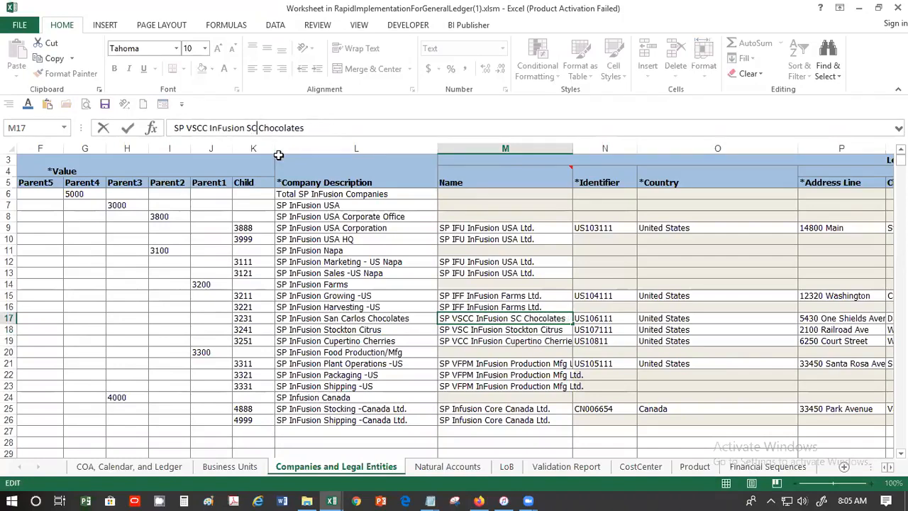
{"action": "key", "text": "Return"}
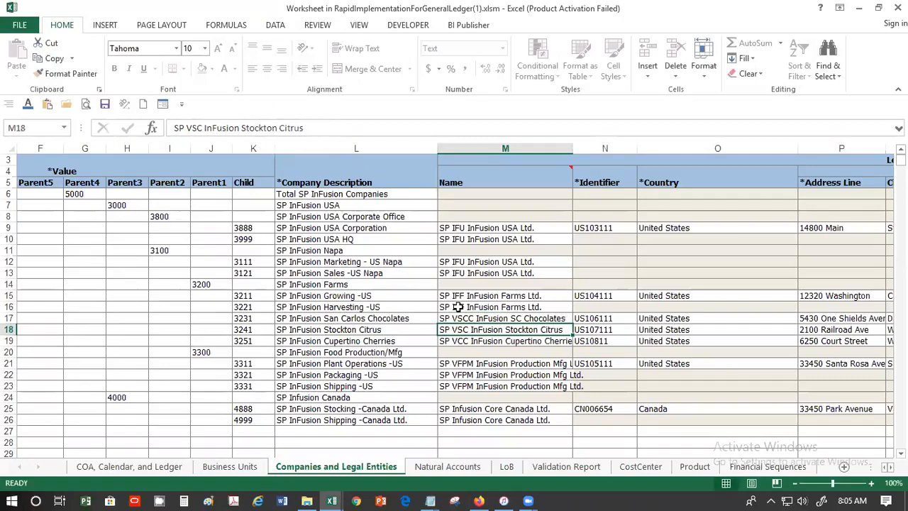
Shorten the legal entity name of the Cupertino Cherries company to SP VCC InFusion Cup Cherries
{"action": "left_click", "coordinate": [533, 341]}
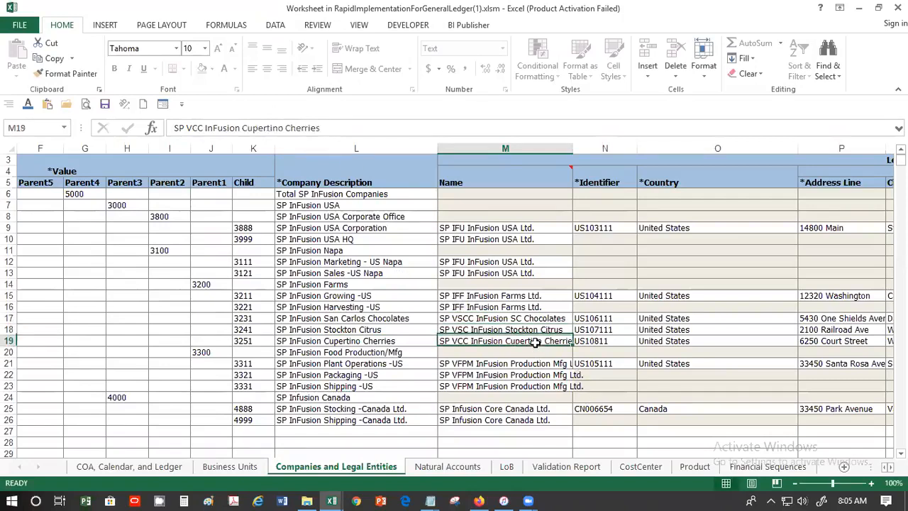
{"action": "left_click", "coordinate": [280, 131]}
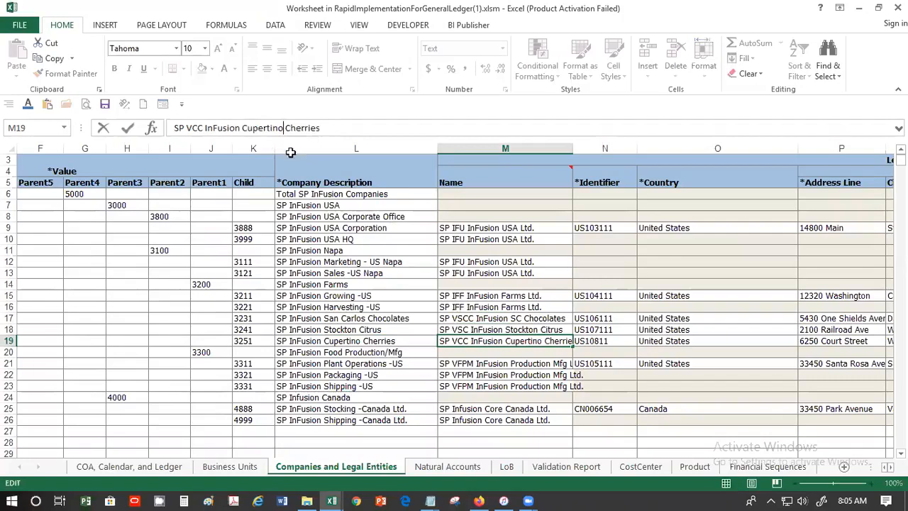
{"action": "key", "text": "BackSpace"}
{"action": "key", "text": "BackSpace"}
{"action": "key", "text": "BackSpace"}
{"action": "key", "text": "BackSpace"}
{"action": "key", "text": "BackSpace"}
{"action": "key", "text": "BackSpace"}
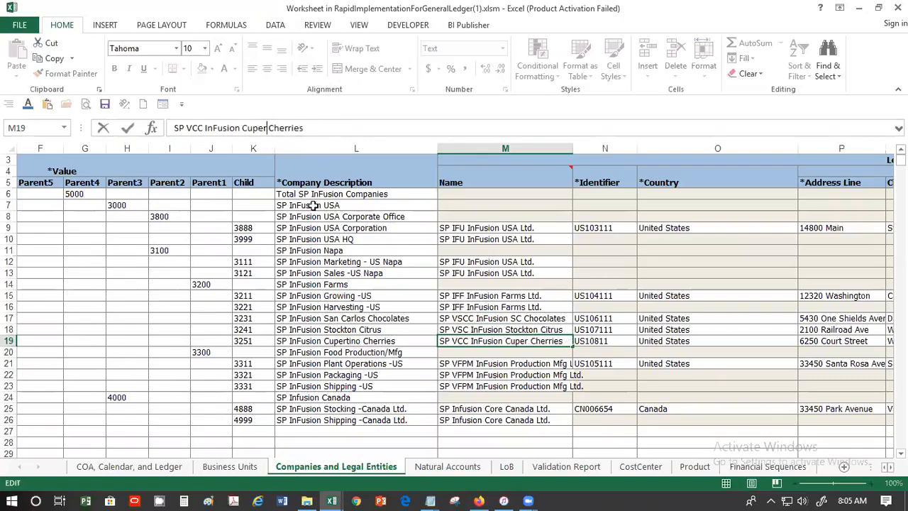
{"action": "key", "text": "Return"}
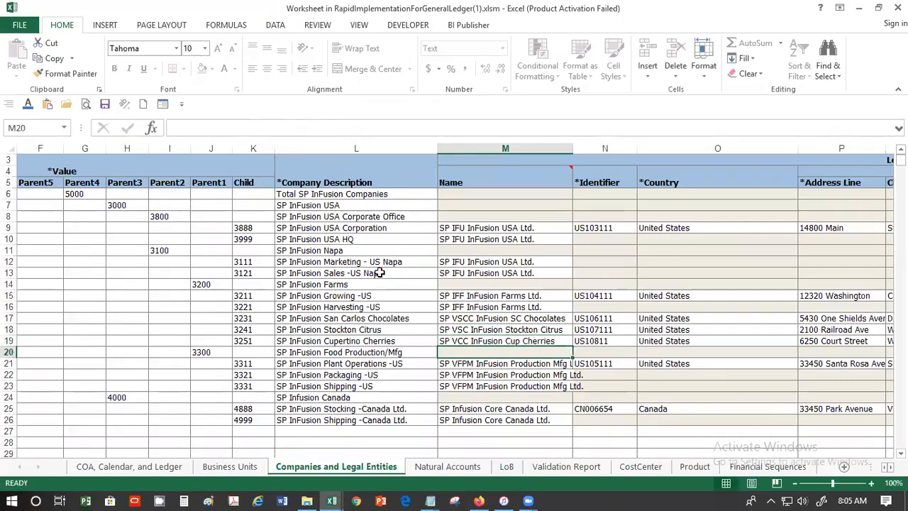
Shorten the legal entity name of the Packaging -US company to SP VFPM InFusion Prod Mfg Ltd
{"action": "left_click", "coordinate": [537, 375]}
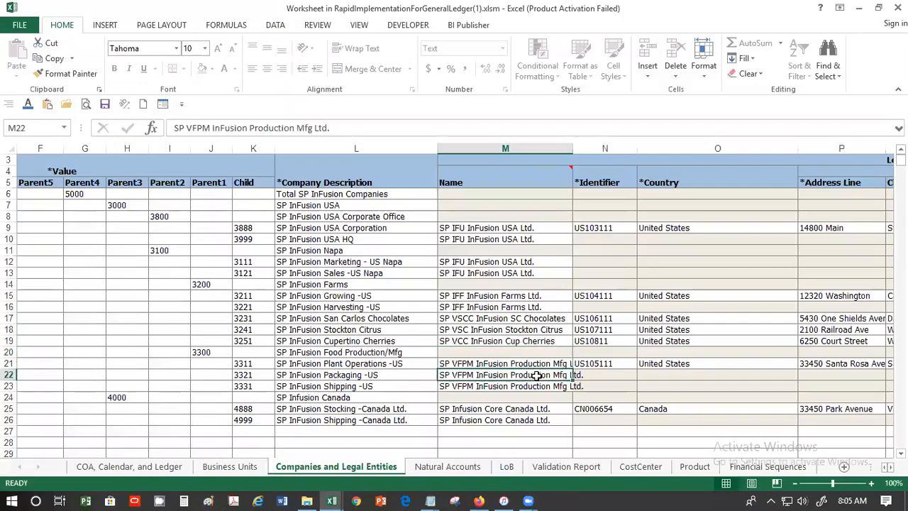
{"action": "left_click", "coordinate": [295, 128]}
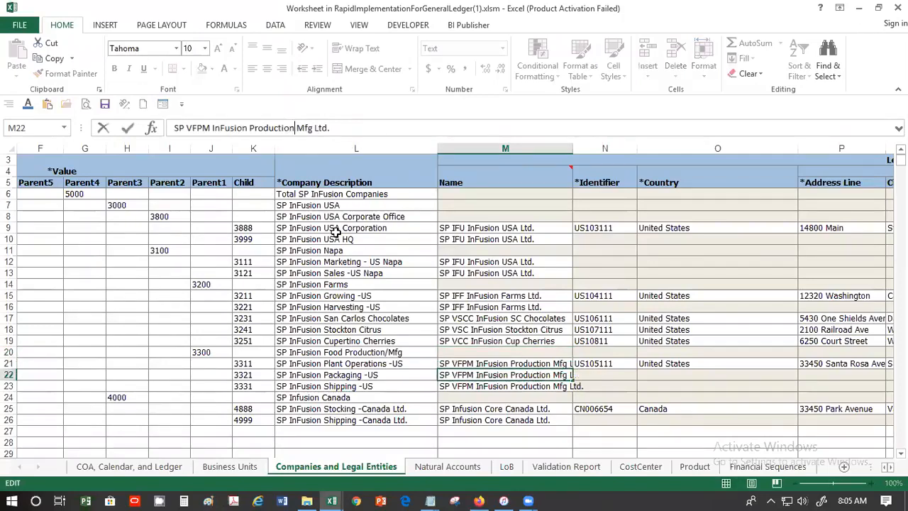
{"action": "key", "text": "BackSpace"}
{"action": "key", "text": "BackSpace"}
{"action": "key", "text": "BackSpace"}
{"action": "key", "text": "BackSpace"}
{"action": "key", "text": "BackSpace"}
{"action": "key", "text": "BackSpace"}
{"action": "key", "text": "Tab"}
{"action": "key", "text": "Return"}
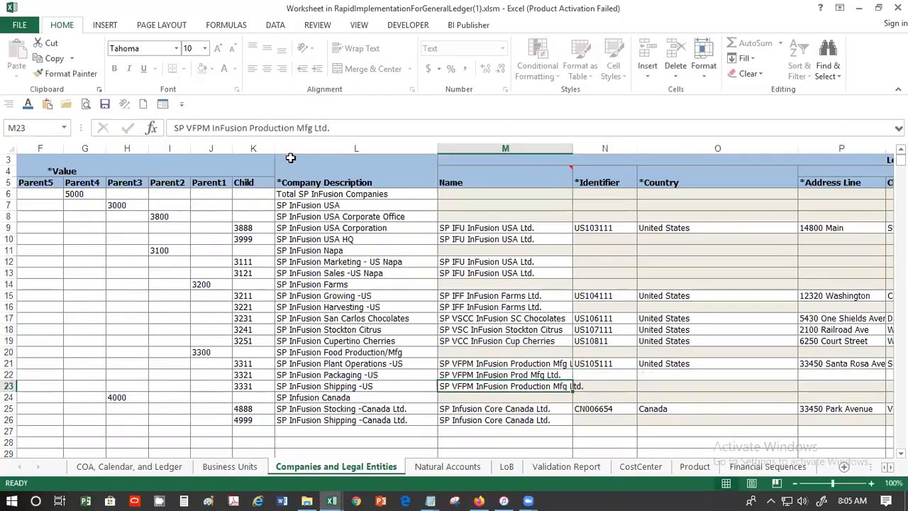
Shorten the legal entity name of the Shipping -US company to SP VFPM InFusion Prod Mfg Ltd
{"action": "left_click", "coordinate": [296, 128]}
{"action": "key", "text": "BackSpace"}
{"action": "key", "text": "BackSpace"}
{"action": "key", "text": "BackSpace"}
{"action": "key", "text": "BackSpace"}
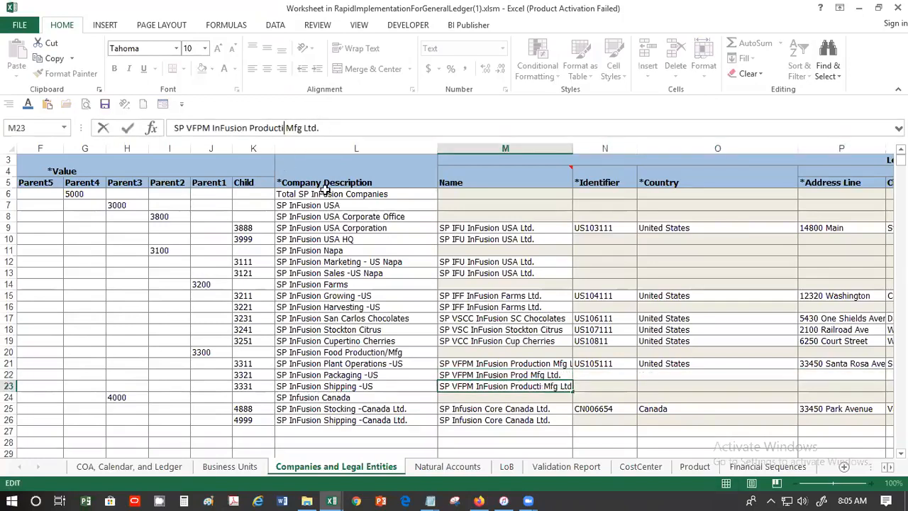
{"action": "key", "text": "BackSpace"}
{"action": "key", "text": "BackSpace"}
{"action": "key", "text": "Return"}
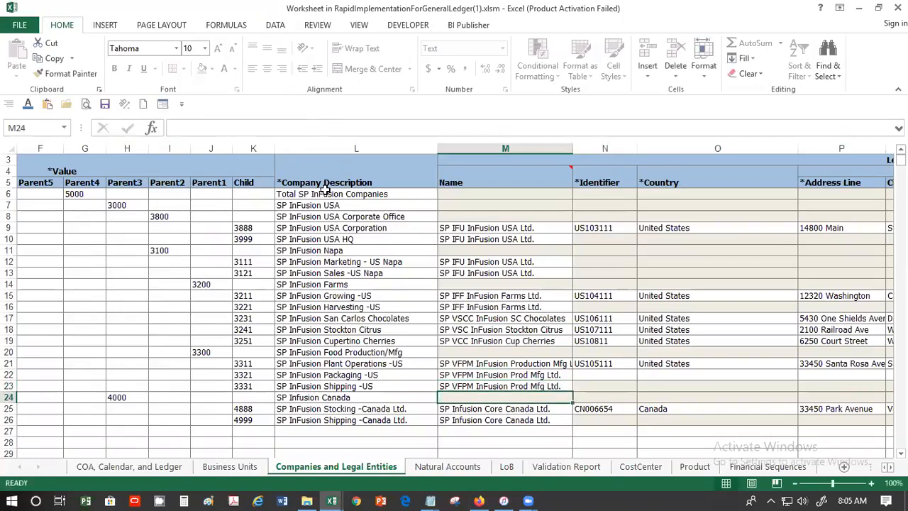
Shorten the legal entity name of the Plant Operations -US company to SP VFPM InFusion Prod Mfg Ltd
{"action": "left_click", "coordinate": [542, 363]}
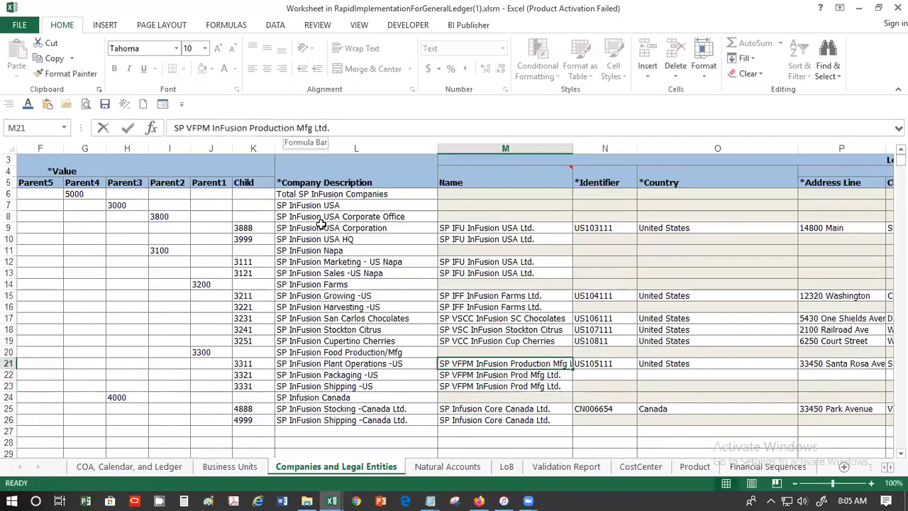
{"action": "left_click", "coordinate": [290, 128]}
{"action": "key", "text": "BackSpace"}
{"action": "key", "text": "BackSpace"}
{"action": "key", "text": "BackSpace"}
{"action": "key", "text": "BackSpace"}
{"action": "key", "text": "BackSpace"}
{"action": "key", "text": "BackSpace"}
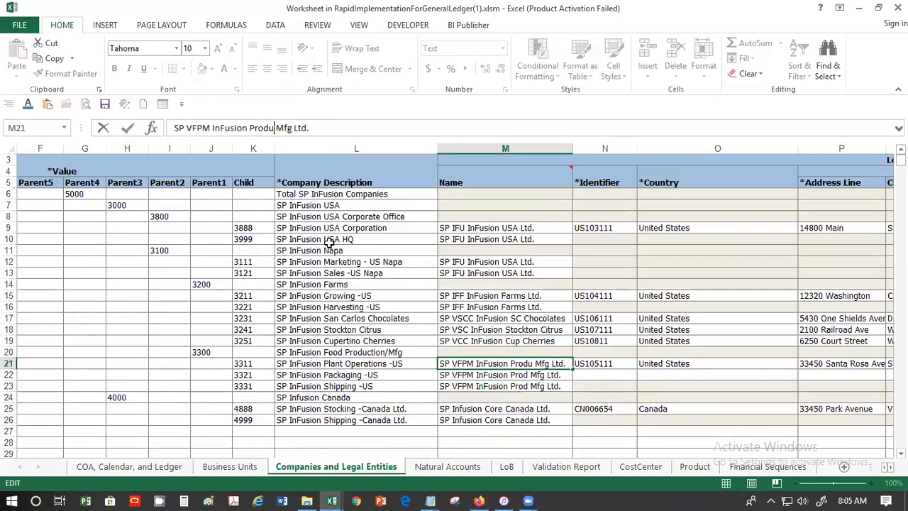
{"action": "key", "text": "Return"}
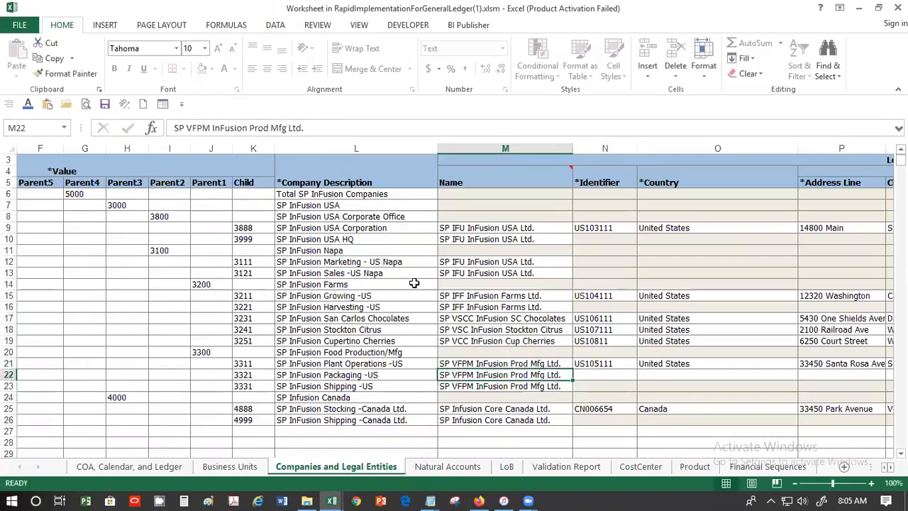
Check the shortened San Carlos Chocolates legal entity name and validate the workbook again from the COA, Calendar, and Ledger sheet
{"action": "left_click", "coordinate": [485, 318]}
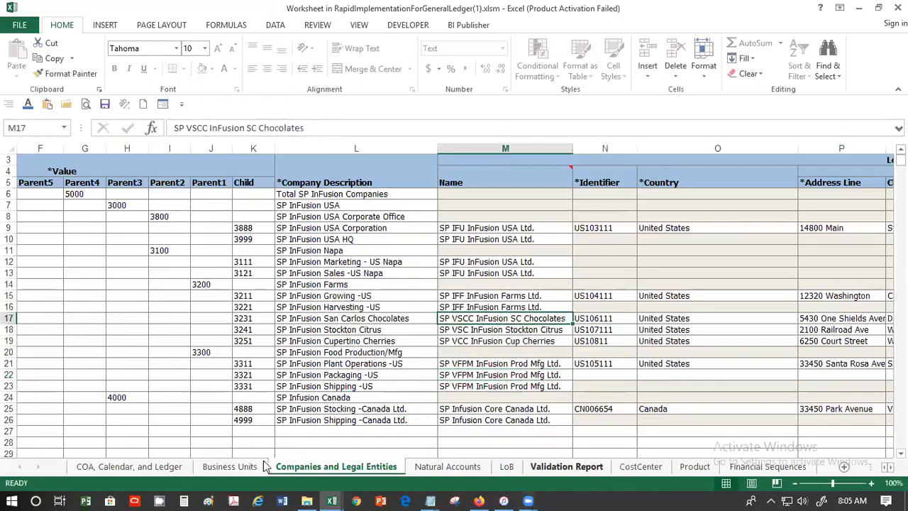
{"action": "left_click", "coordinate": [130, 467]}
{"action": "left_click", "coordinate": [562, 176]}
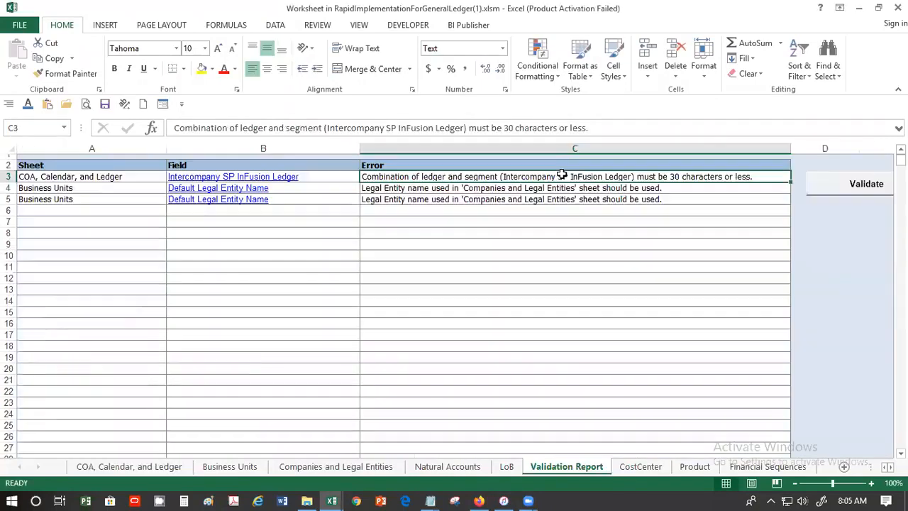
Read the errors in the Validation Report and follow the Intercompany SP InFusion Ledger error to the ledger name cell
{"action": "left_click", "coordinate": [483, 195]}
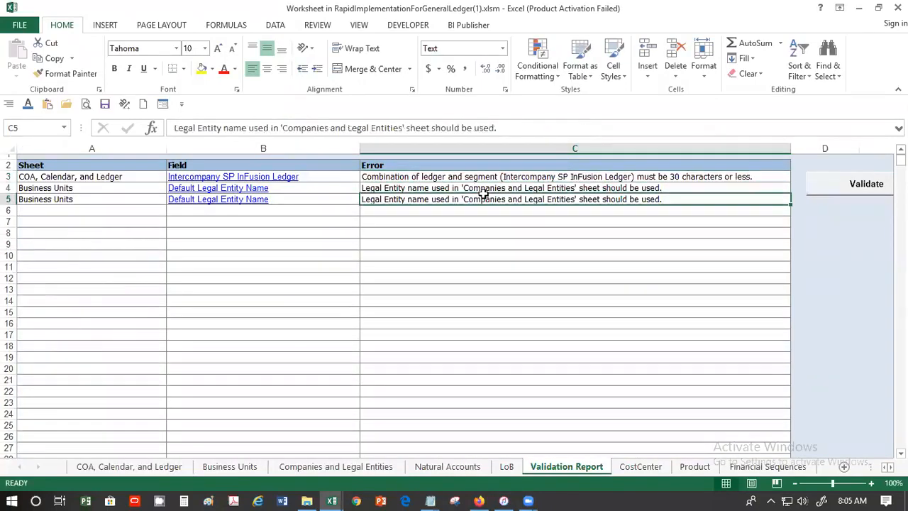
{"action": "left_click", "coordinate": [486, 190]}
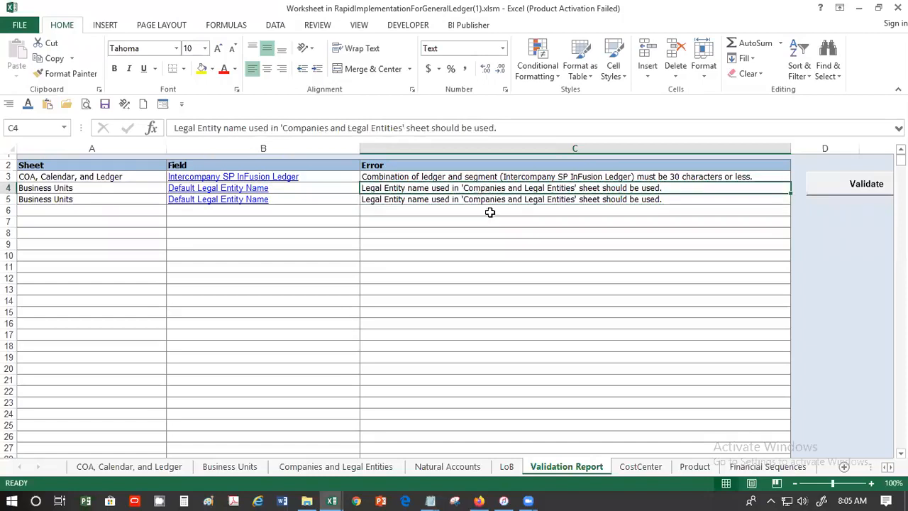
{"action": "left_click", "coordinate": [489, 210]}
{"action": "left_click", "coordinate": [490, 199]}
{"action": "left_click", "coordinate": [489, 189]}
{"action": "left_click", "coordinate": [491, 201]}
{"action": "left_click", "coordinate": [496, 176]}
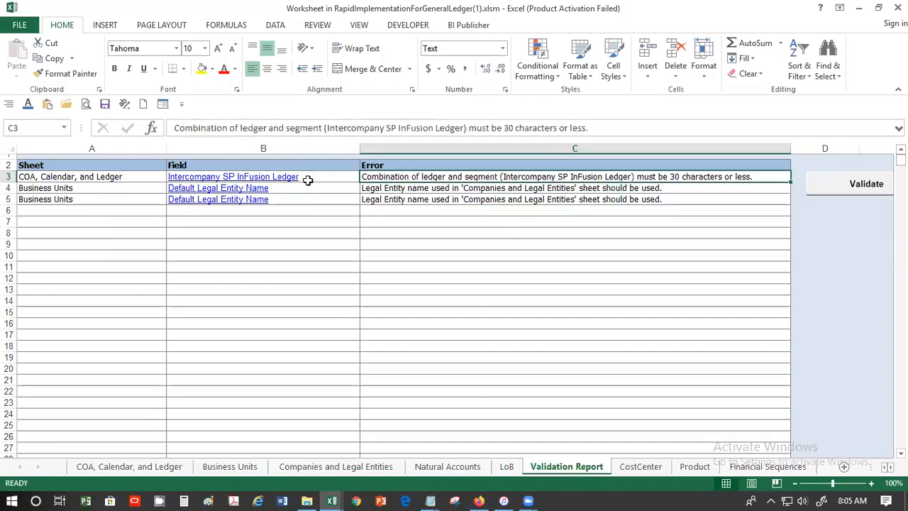
{"action": "left_click", "coordinate": [264, 177]}
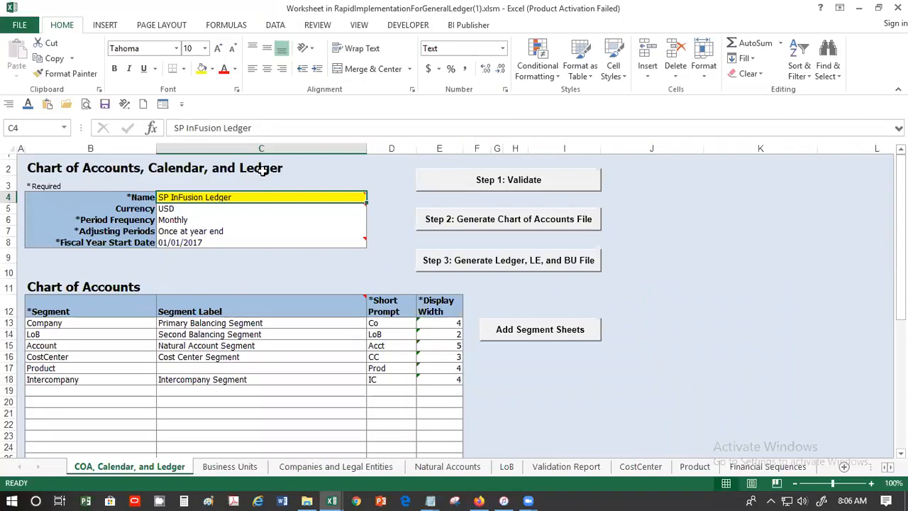
On the Business Units sheet, shorten the default legal entity name of SP USA Business Unit2 to SP VSCC InFusion SC Chocolates
{"action": "left_click", "coordinate": [254, 469]}
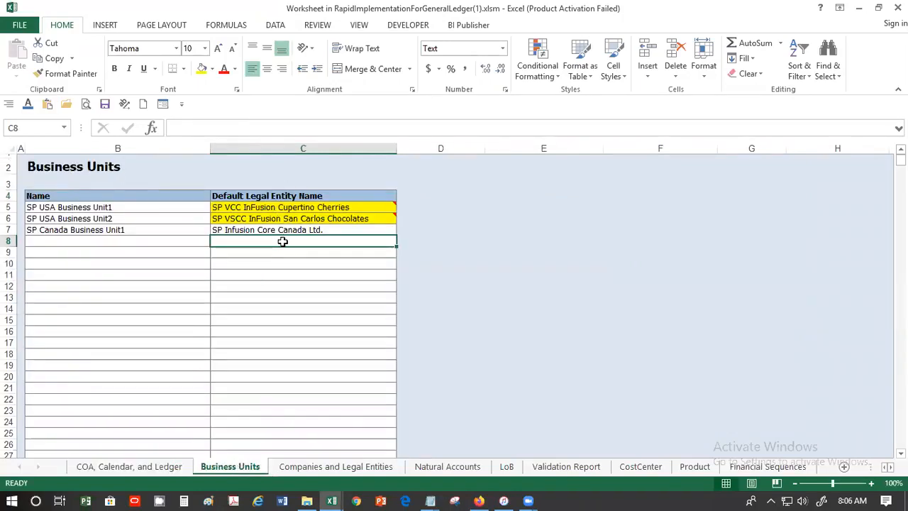
{"action": "left_click", "coordinate": [284, 219]}
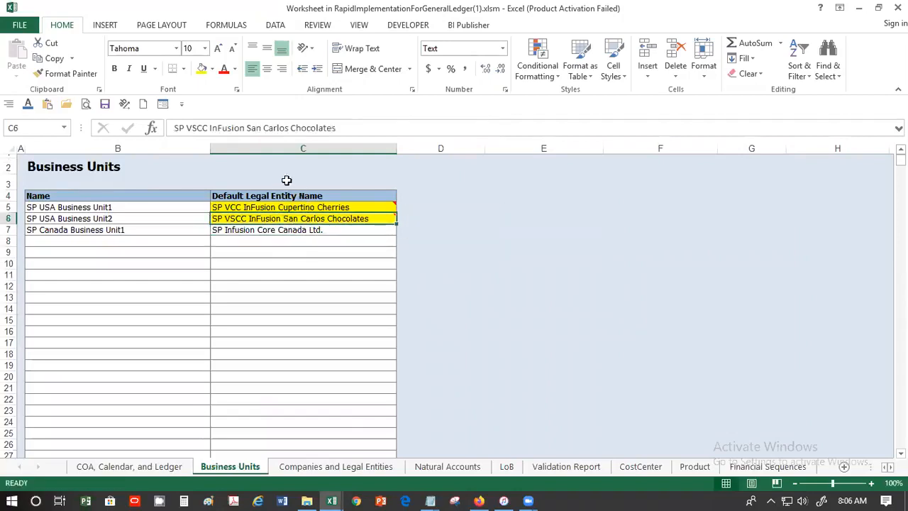
{"action": "left_click", "coordinate": [265, 128]}
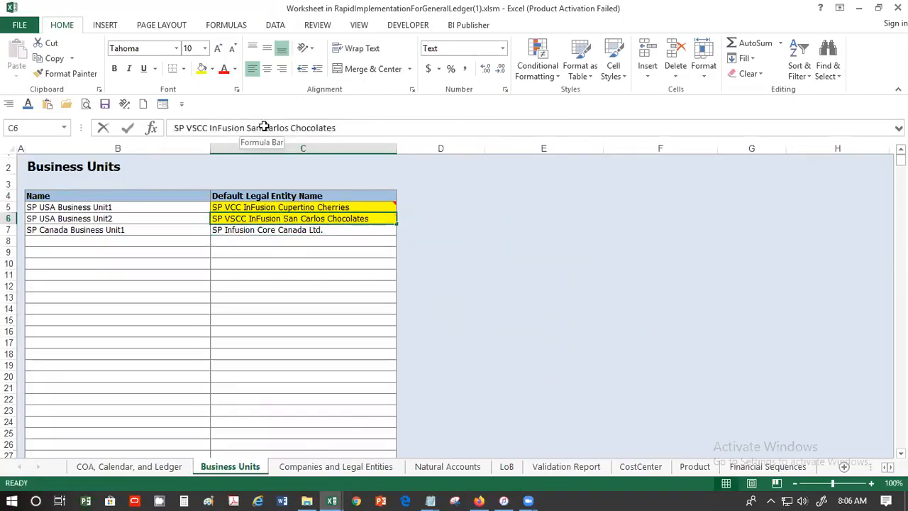
{"action": "key", "text": "BackSpace"}
{"action": "key", "text": "BackSpace"}
{"action": "key", "text": "BackSpace"}
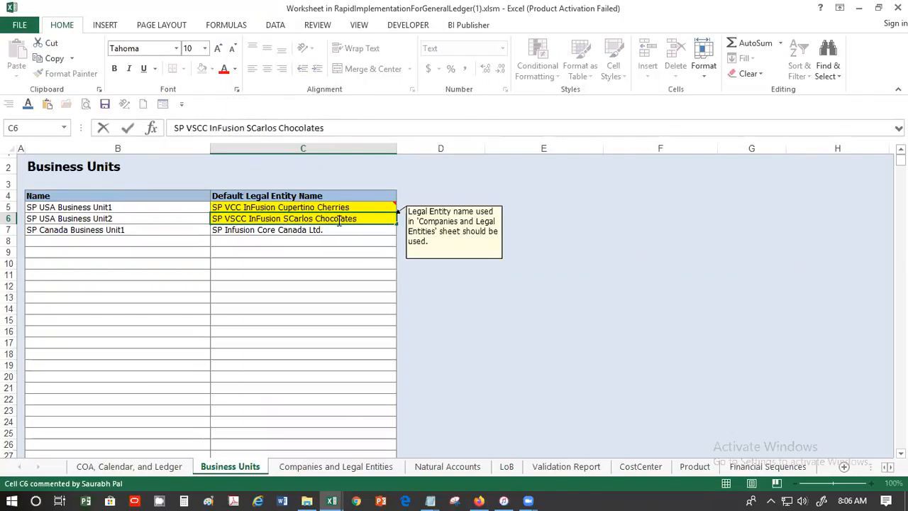
{"action": "key", "text": "BackSpace"}
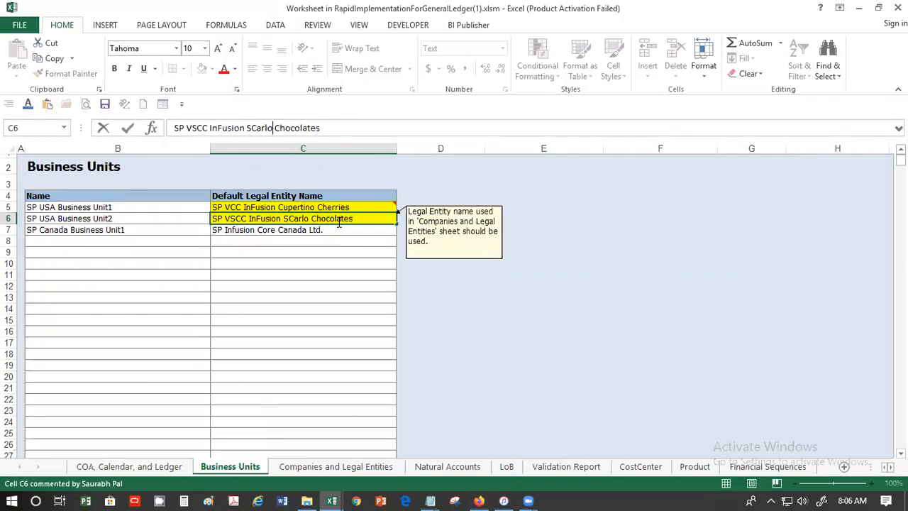
{"action": "key", "text": "BackSpace"}
{"action": "key", "text": "BackSpace"}
{"action": "key", "text": "BackSpace"}
{"action": "key", "text": "BackSpace"}
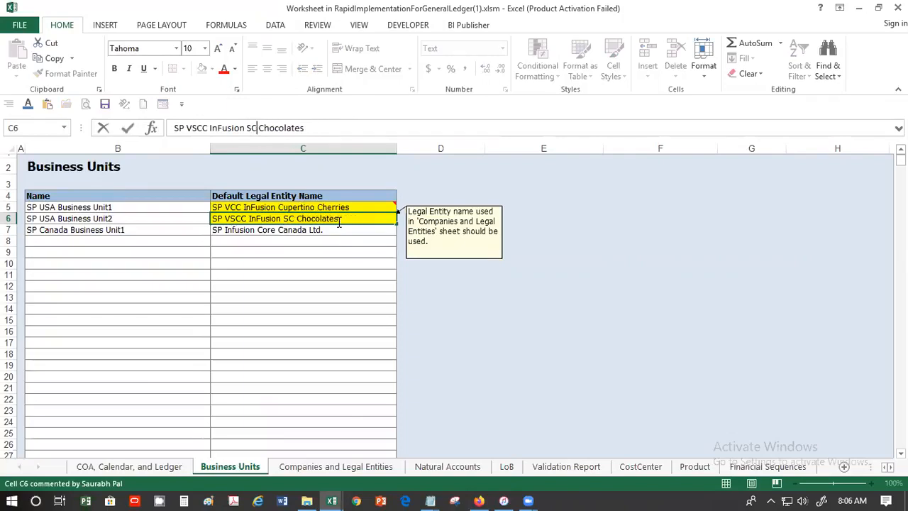
{"action": "key", "text": "Return"}
Shorten the default legal entity name of SP USA Business Unit1 to SP VCC InFusion Cup Cherries
{"action": "key", "text": "Up"}
{"action": "key", "text": "Up"}
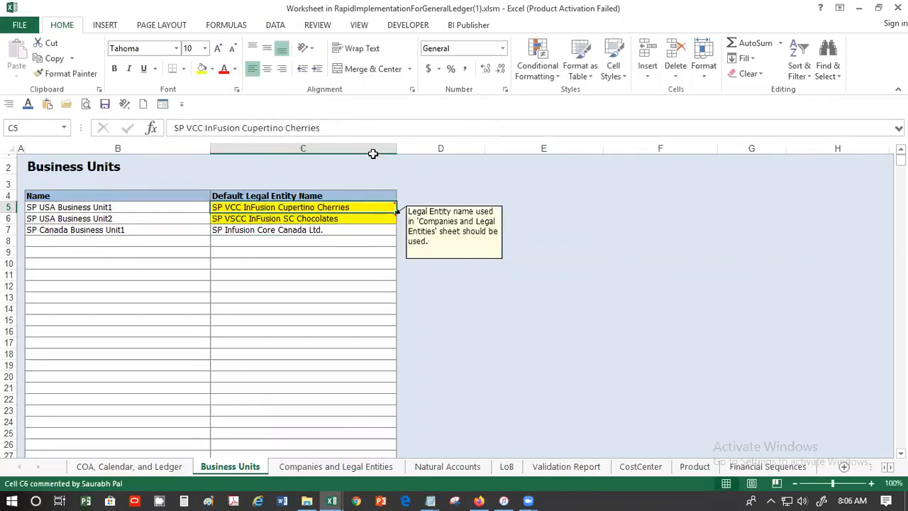
{"action": "left_click", "coordinate": [278, 128]}
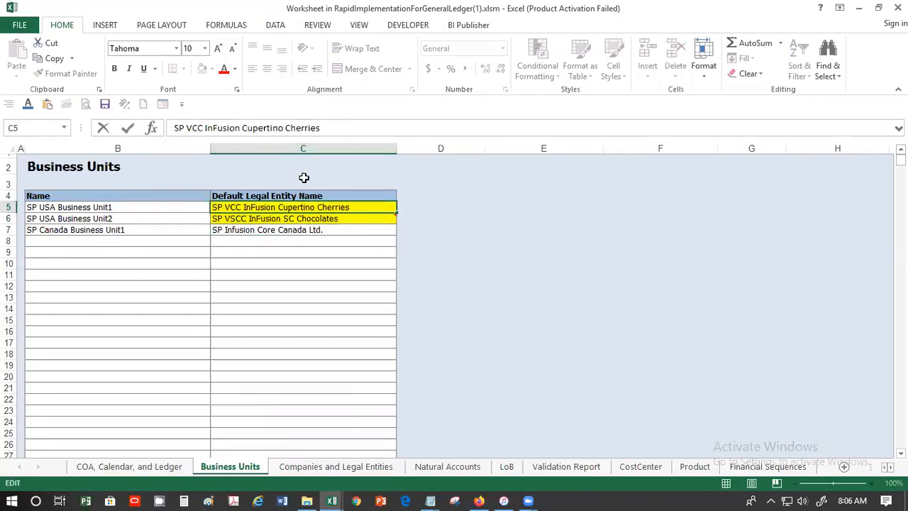
{"action": "key", "text": "BackSpace"}
{"action": "key", "text": "BackSpace"}
{"action": "key", "text": "BackSpace"}
{"action": "key", "text": "BackSpace"}
{"action": "key", "text": "BackSpace"}
{"action": "key", "text": "BackSpace"}
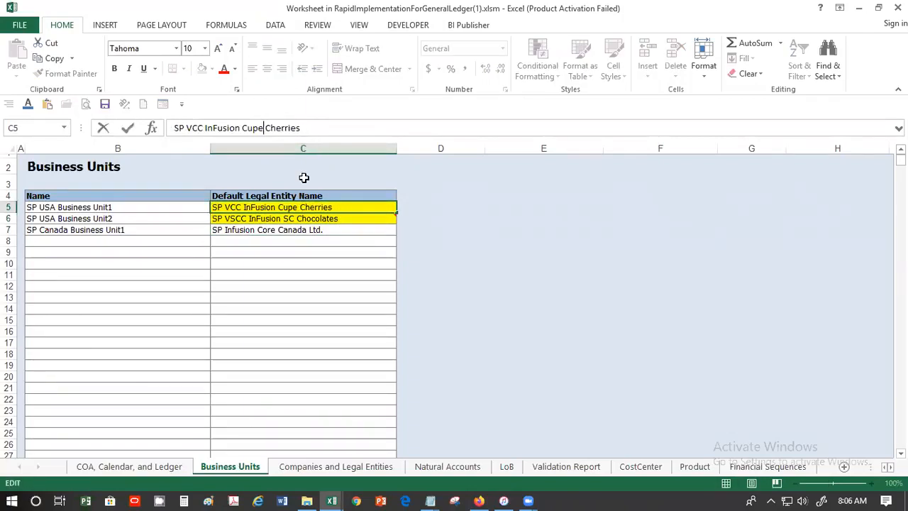
{"action": "key", "text": "Return"}
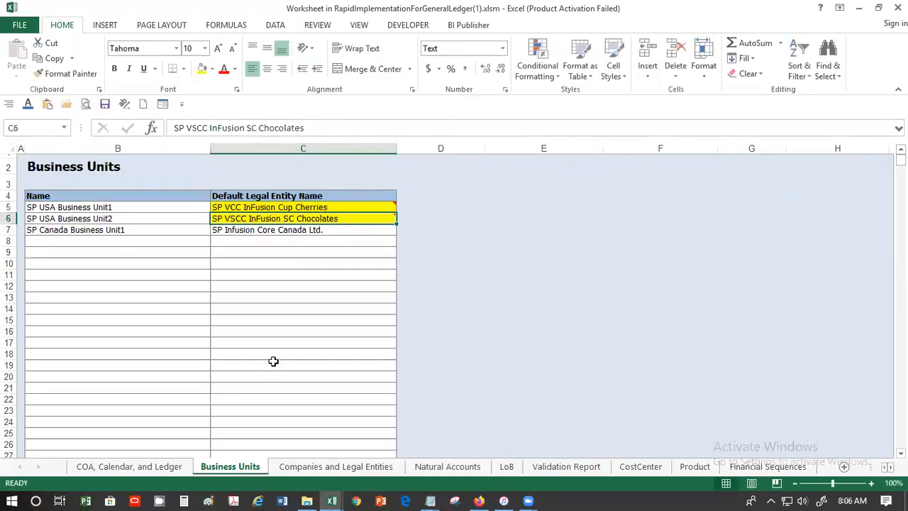
Validate the workbook again and follow the Intercompany SP InFusion Ledger error to open the ledger name for editing
{"action": "left_click", "coordinate": [99, 468]}
{"action": "left_click", "coordinate": [515, 181]}
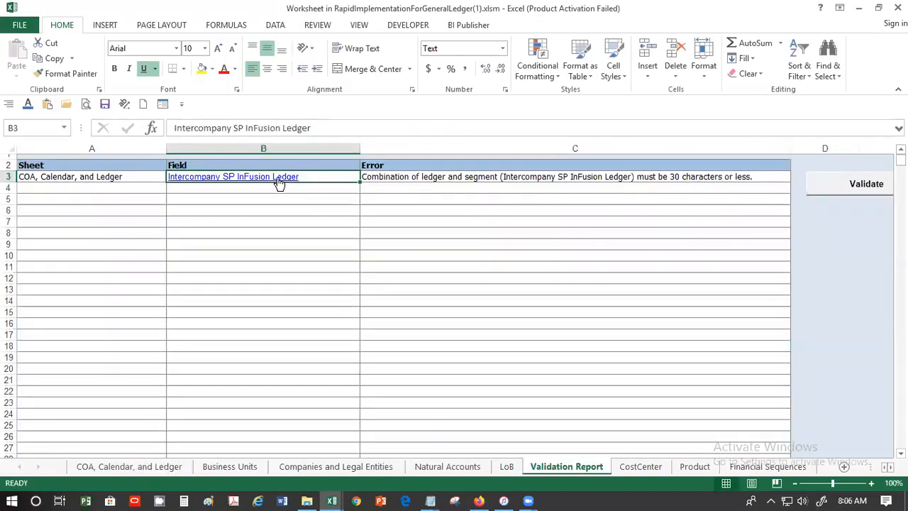
{"action": "left_click", "coordinate": [278, 178]}
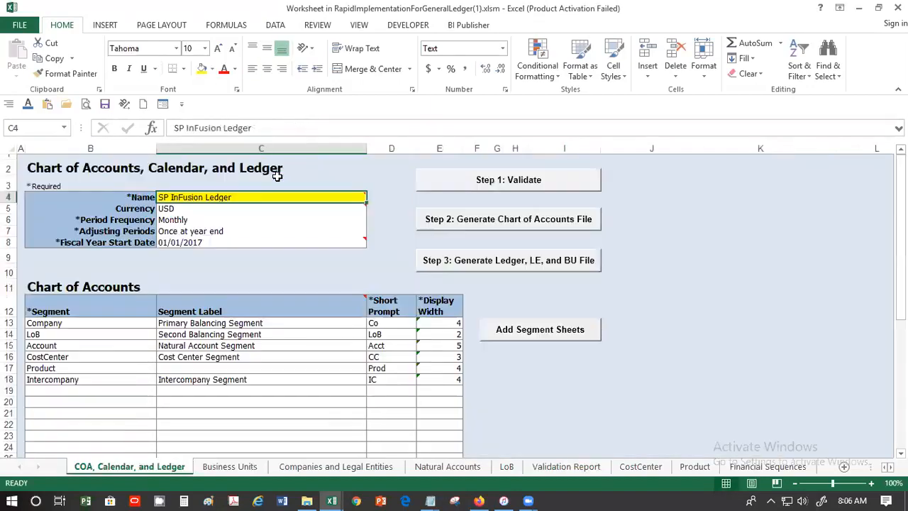
{"action": "left_click", "coordinate": [221, 127]}
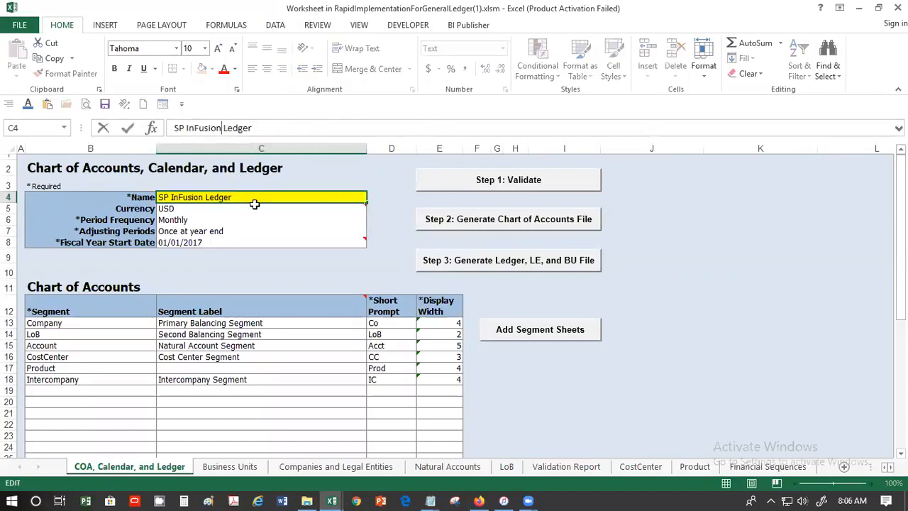
Rename the ledger to SP InFus Ledger and validate the workbook, declining the sample report preview
{"action": "mouse_move", "coordinate": [254, 206]}
{"action": "key", "text": "BackSpace"}
{"action": "key", "text": "BackSpace"}
{"action": "key", "text": "BackSpace"}
{"action": "key", "text": "Return"}
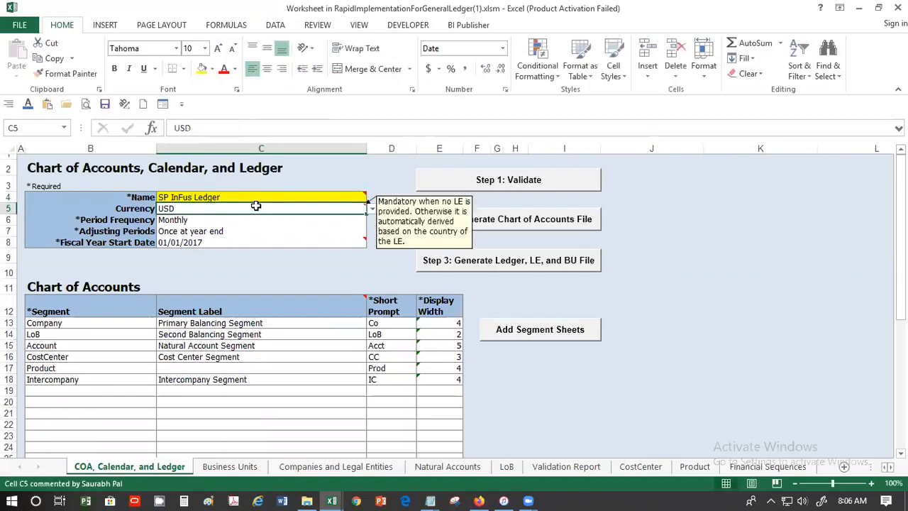
{"action": "left_click", "coordinate": [557, 177]}
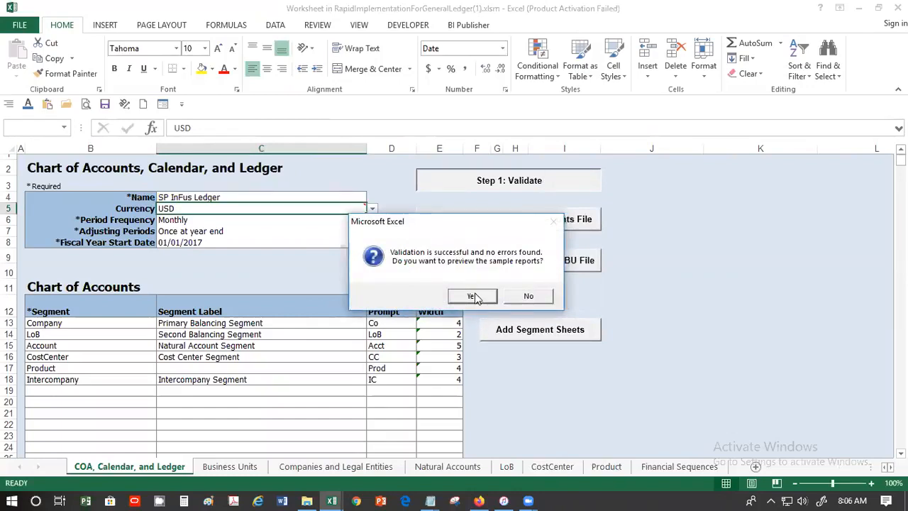
{"action": "left_click", "coordinate": [529, 296]}
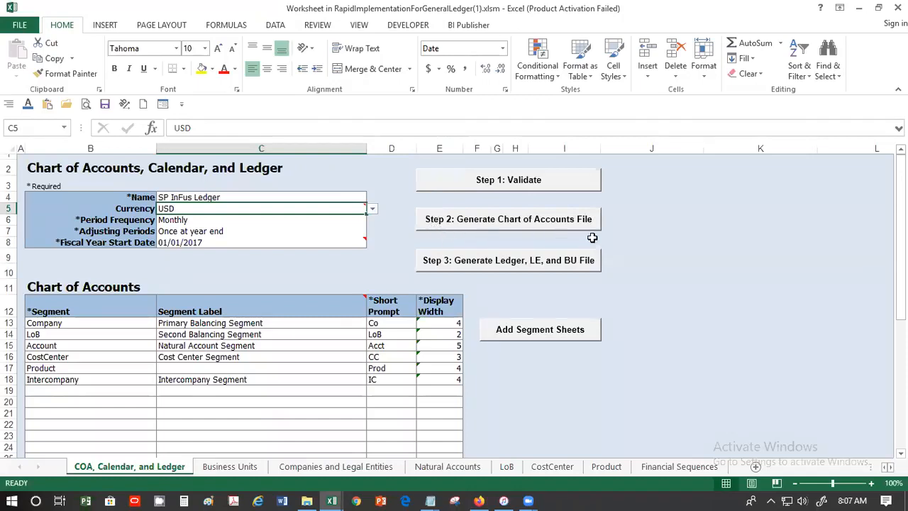
Generate the chart of accounts file and save it as ChartOfAccounts.zip in a new Documents folder named Morning Class
{"action": "left_click", "coordinate": [518, 219]}
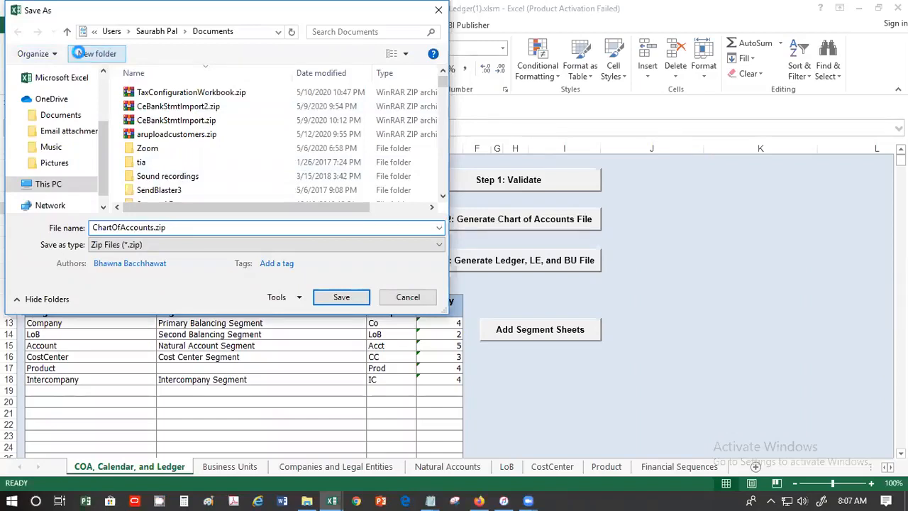
{"action": "left_click", "coordinate": [79, 57]}
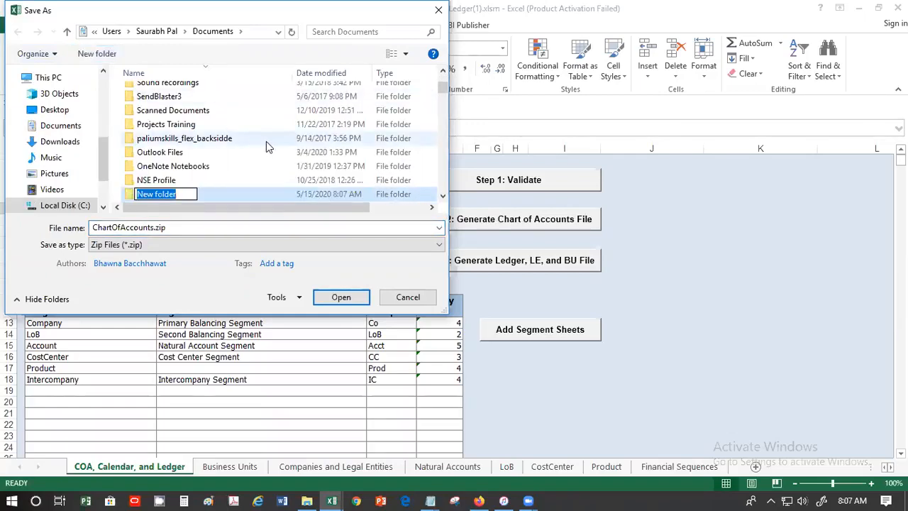
{"action": "type", "text": "G"}
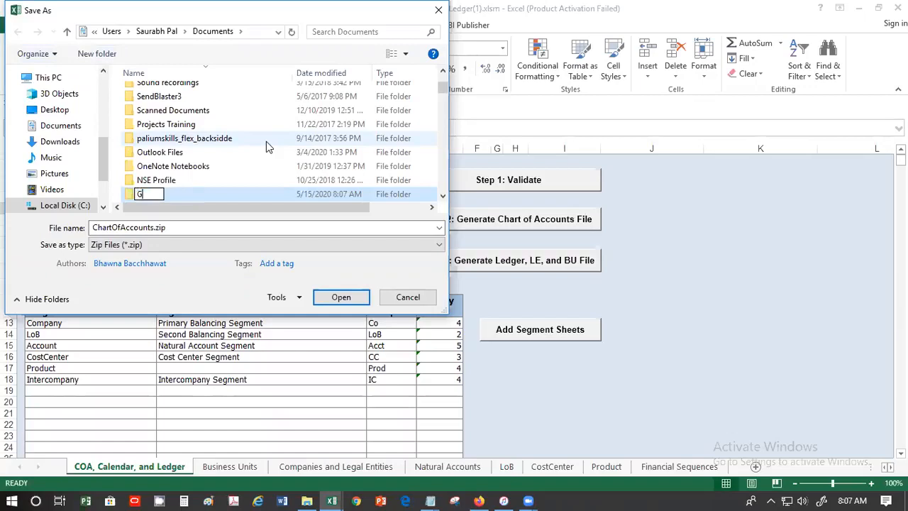
{"action": "key", "text": "BackSpace"}
{"action": "type", "text": "Mo"}
{"action": "key", "text": "BackSpace"}
{"action": "type", "text": "otnorol"}
{"action": "key", "text": "BackSpace"}
{"action": "key", "text": "BackSpace"}
{"action": "key", "text": "BackSpace"}
{"action": "key", "text": "BackSpace"}
{"action": "key", "text": "BackSpace"}
{"action": "key", "text": "BackSpace"}
{"action": "type", "text": "rm"}
{"action": "key", "text": "BackSpace"}
{"action": "type", "text": "ninh"}
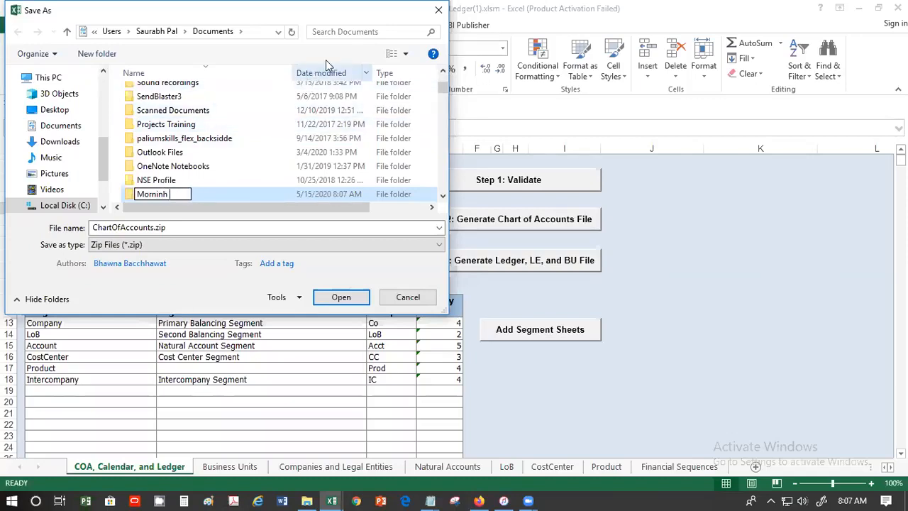
{"action": "key", "text": "BackSpace"}
{"action": "type", "text": "g"}
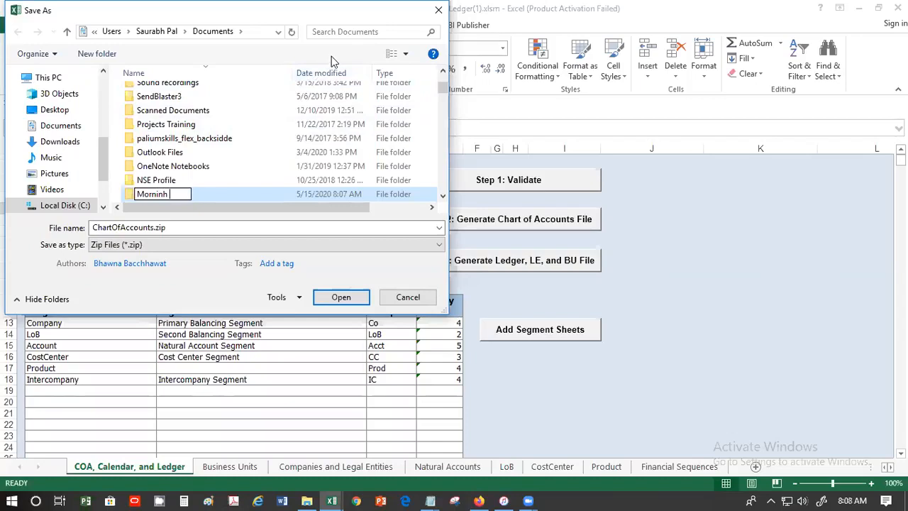
{"action": "type", "text": " Class"}
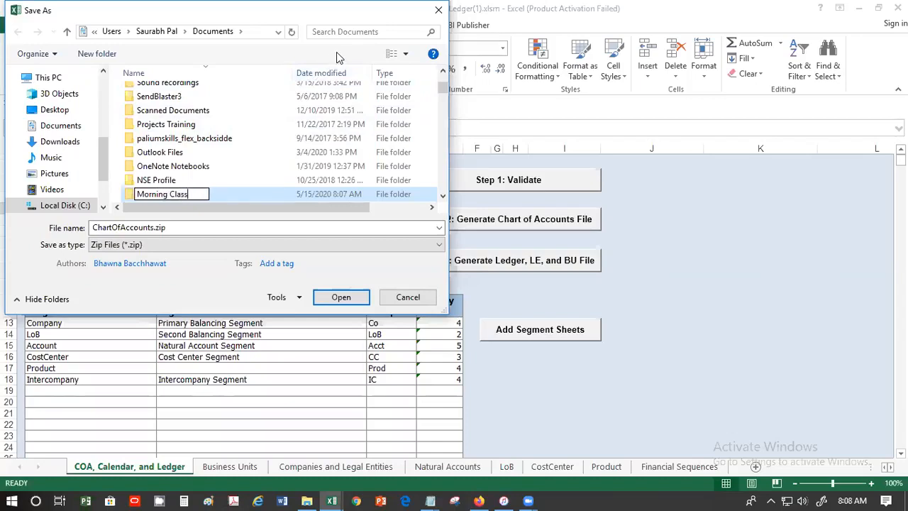
{"action": "key", "text": "Return"}
{"action": "key", "text": "Return"}
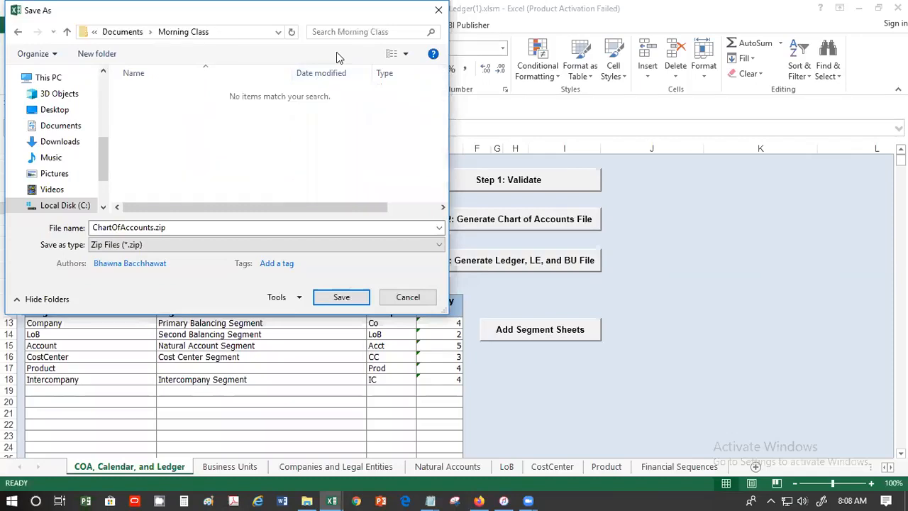
{"action": "left_click", "coordinate": [335, 297]}
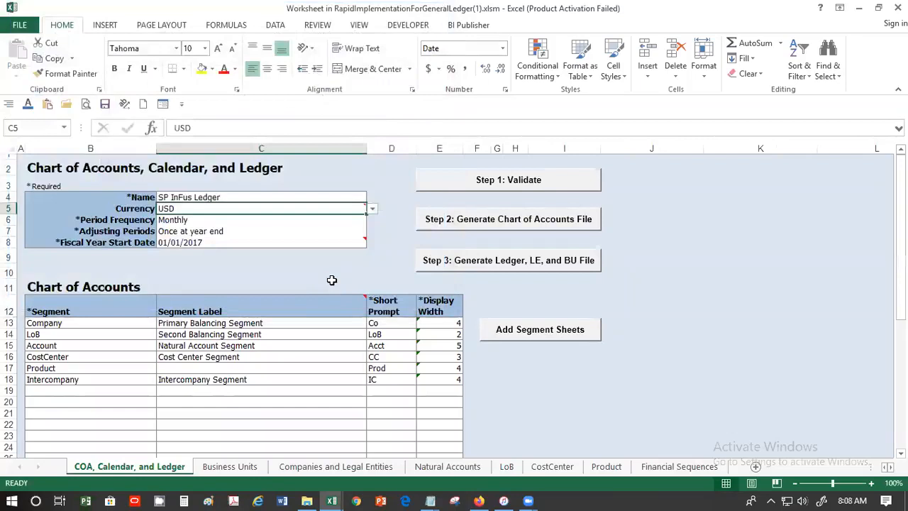
Generate the ledger, legal entity and business unit file and save it as FinancialsCommonEntities.zip in the Morning Class folder
{"action": "left_click", "coordinate": [520, 261]}
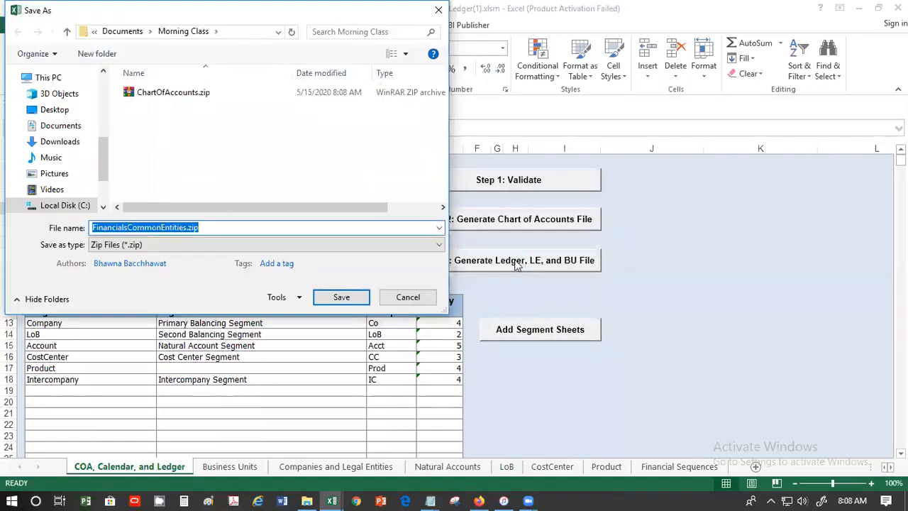
{"action": "left_click", "coordinate": [336, 298]}
{"action": "mouse_move", "coordinate": [334, 297]}
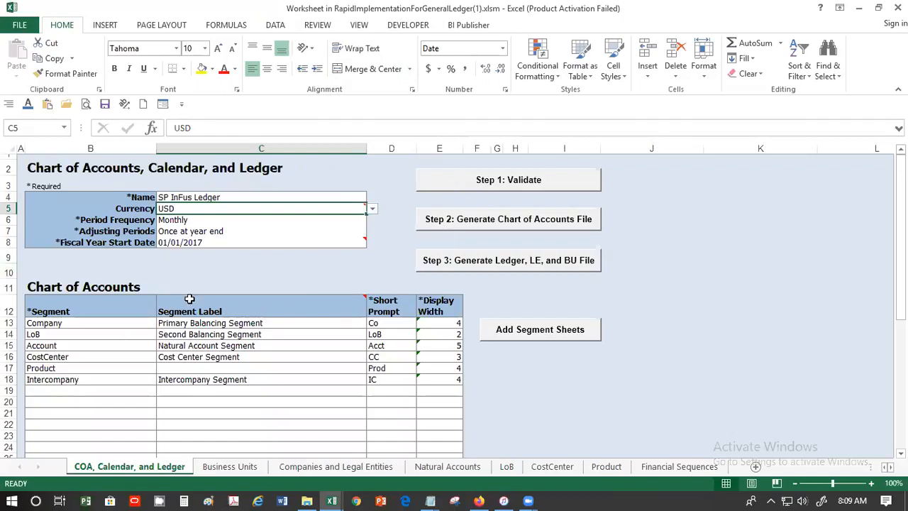
{"action": "left_click", "coordinate": [229, 281]}
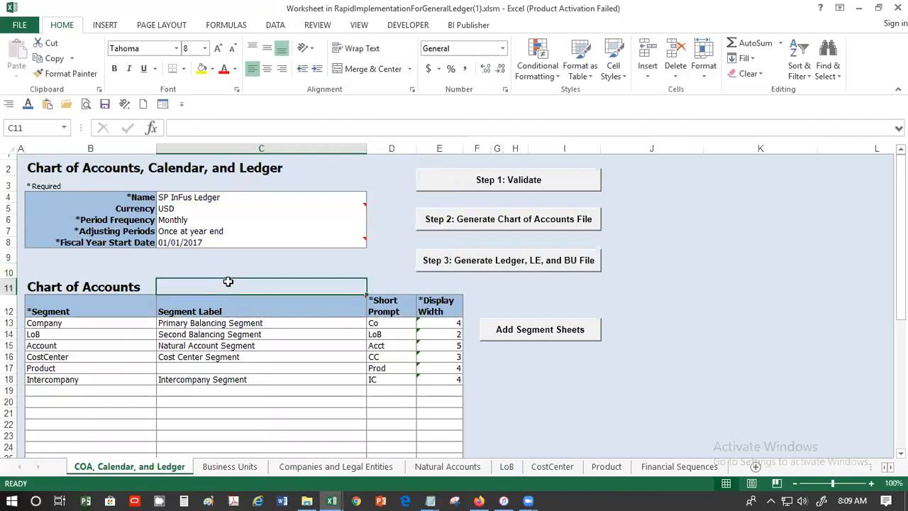
Switch to Firefox, open the Upload Ledger, Legal Entities, and Business Units task and choose the Upload Enterprise Structure option
{"action": "left_click", "coordinate": [480, 499]}
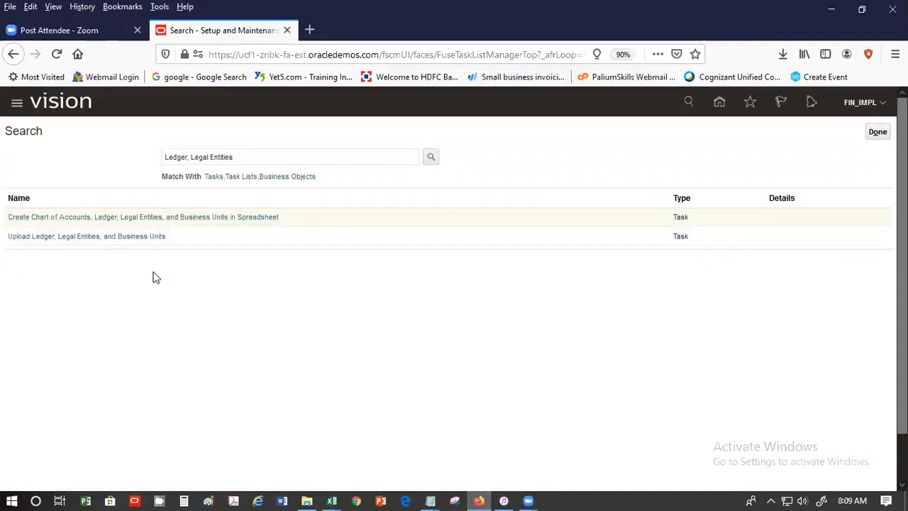
{"action": "left_click", "coordinate": [64, 240]}
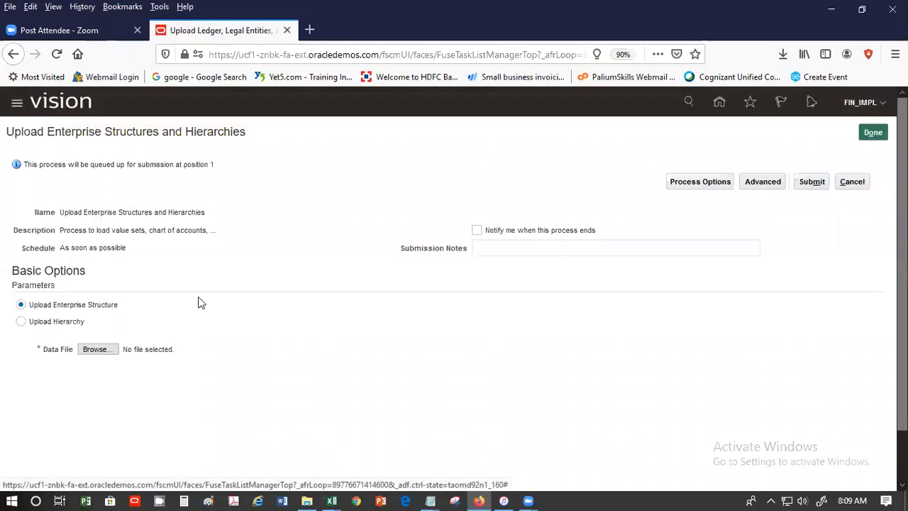
{"action": "left_click", "coordinate": [21, 323]}
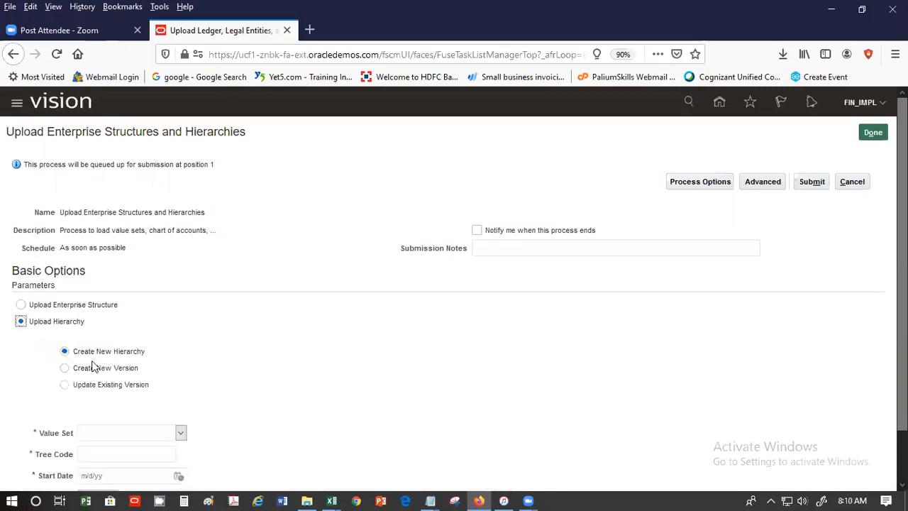
{"action": "left_click", "coordinate": [21, 305]}
Attach ChartOfAccounts.zip from the Morning Class folder in Documents as the data file and submit the upload process
{"action": "left_click", "coordinate": [109, 349]}
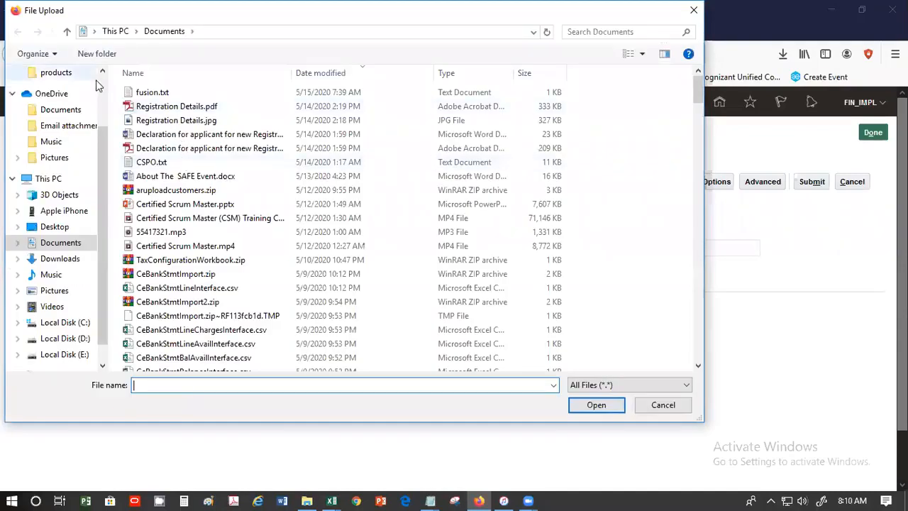
{"action": "scroll", "coordinate": [99, 78], "scroll_direction": "up", "scroll_amount": 2}
{"action": "left_click", "coordinate": [52, 84]}
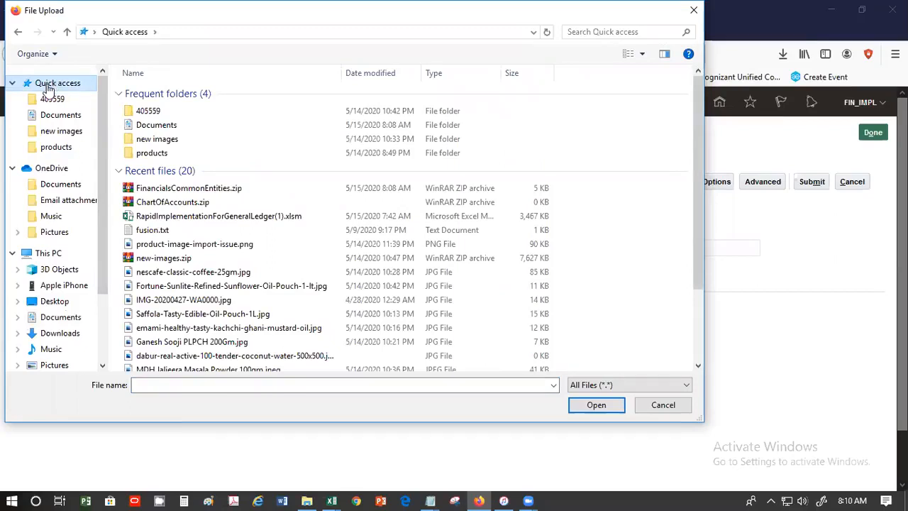
{"action": "left_click", "coordinate": [50, 317]}
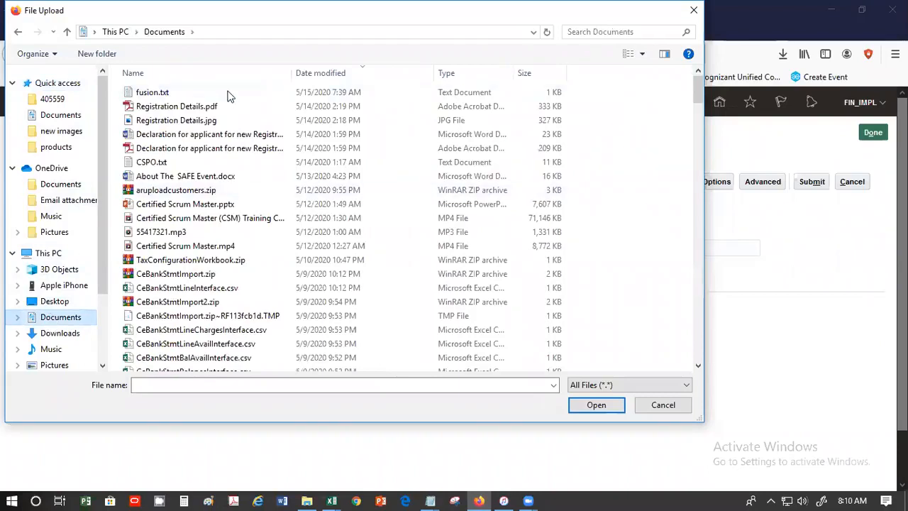
{"action": "left_click", "coordinate": [328, 72]}
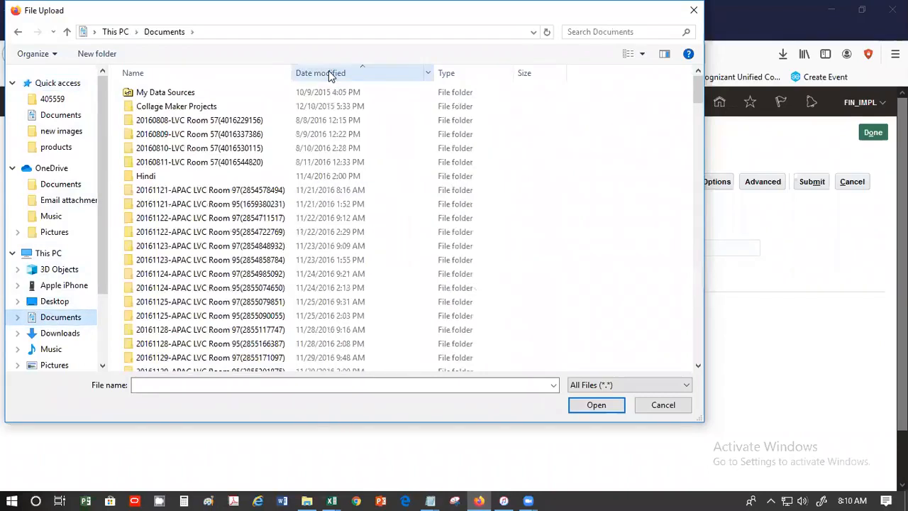
{"action": "left_click", "coordinate": [137, 181]}
{"action": "key", "text": "m"}
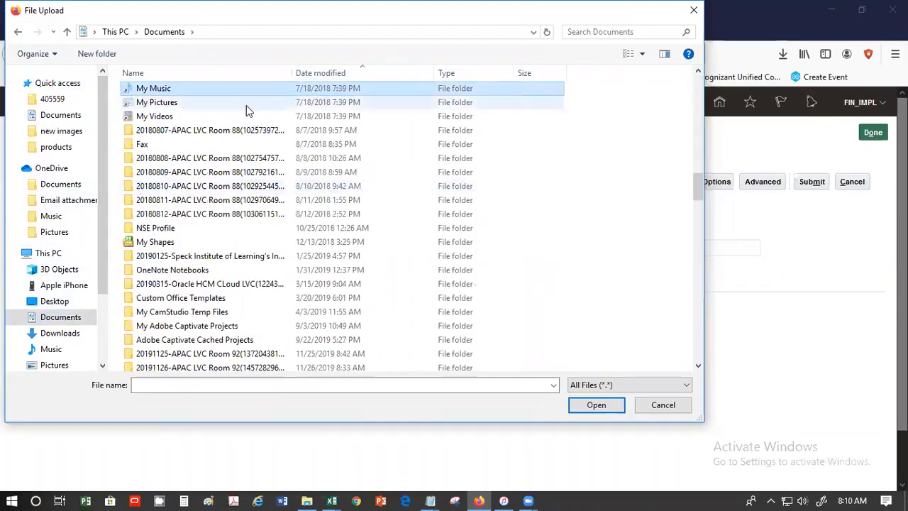
{"action": "scroll", "coordinate": [210, 296], "scroll_direction": "down", "scroll_amount": 5}
{"action": "scroll", "coordinate": [206, 294], "scroll_direction": "down", "scroll_amount": 3}
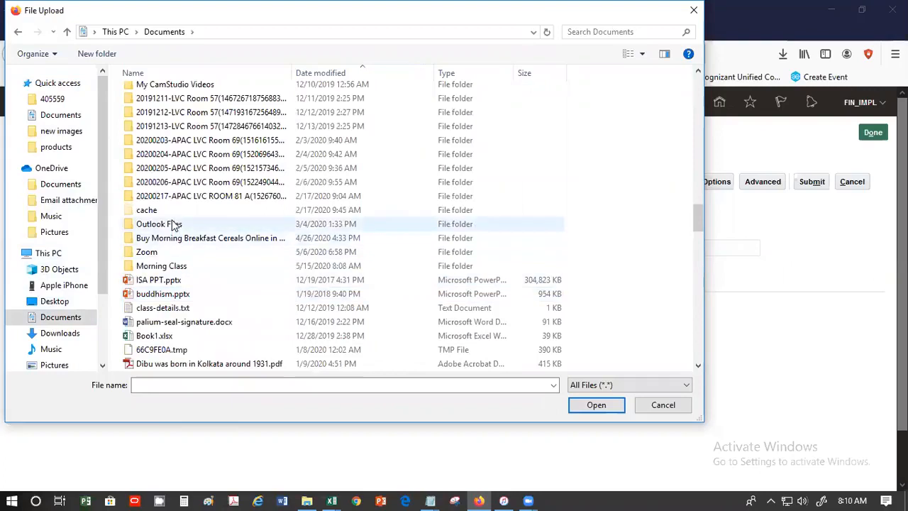
{"action": "double_click", "coordinate": [159, 266]}
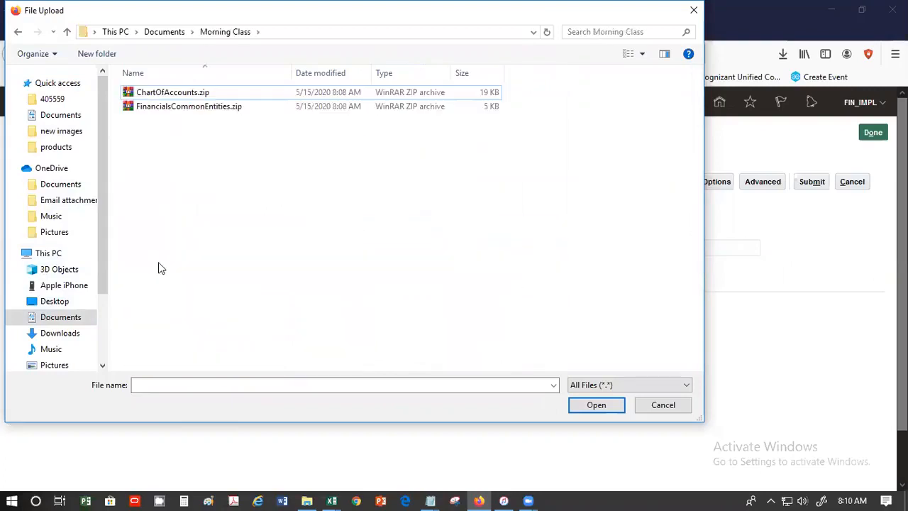
{"action": "left_click", "coordinate": [190, 97]}
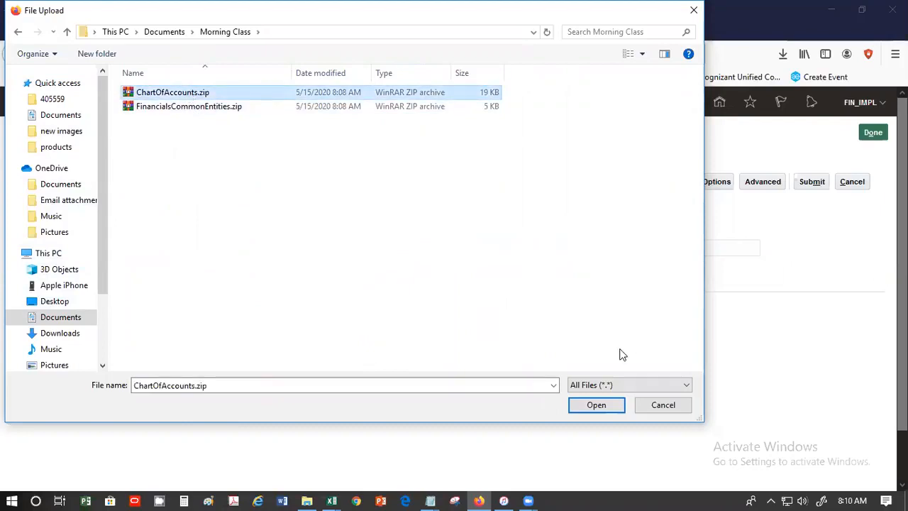
{"action": "left_click", "coordinate": [598, 405]}
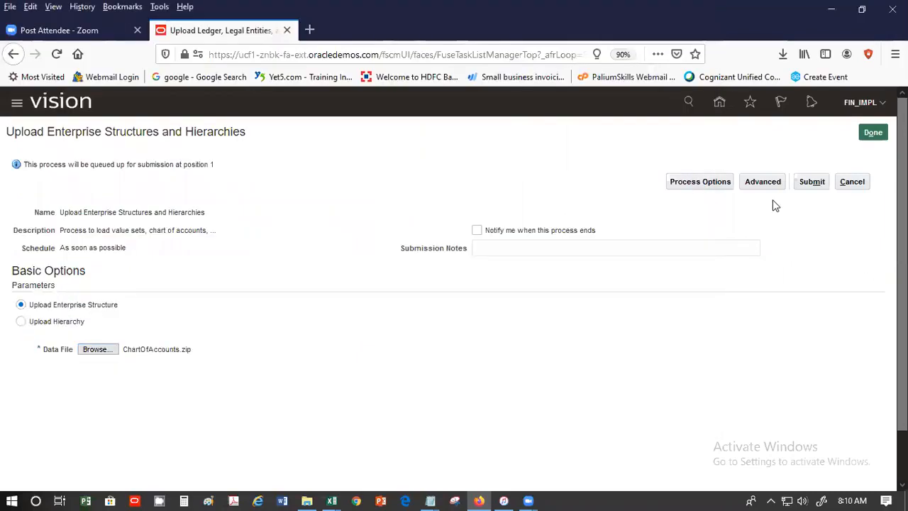
{"action": "left_click", "coordinate": [813, 182]}
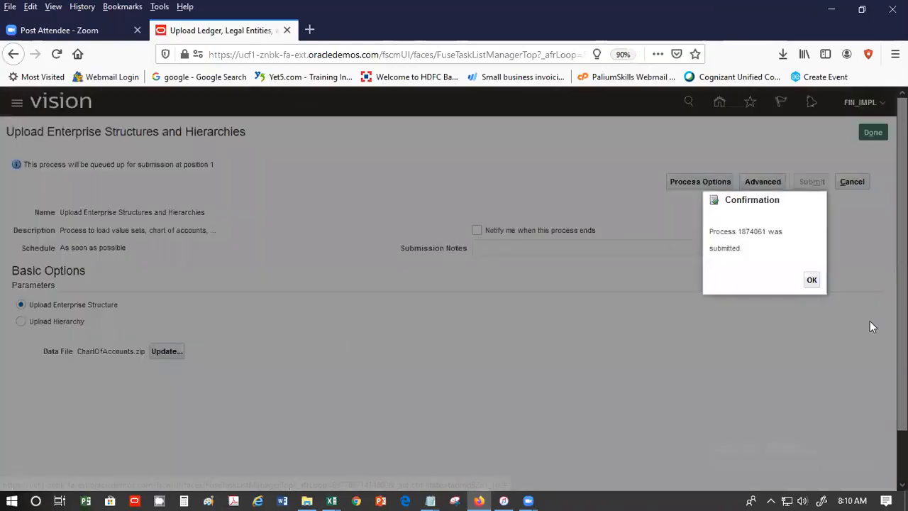
{"action": "left_click", "coordinate": [813, 282]}
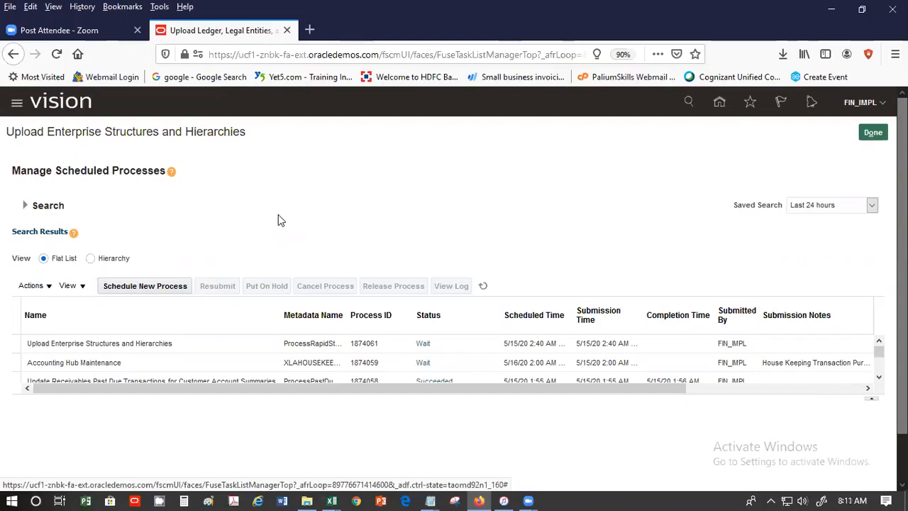
Refresh the scheduled processes list repeatedly to check the status of the Upload Enterprise Structures and Hierarchies process
{"action": "left_click", "coordinate": [483, 286]}
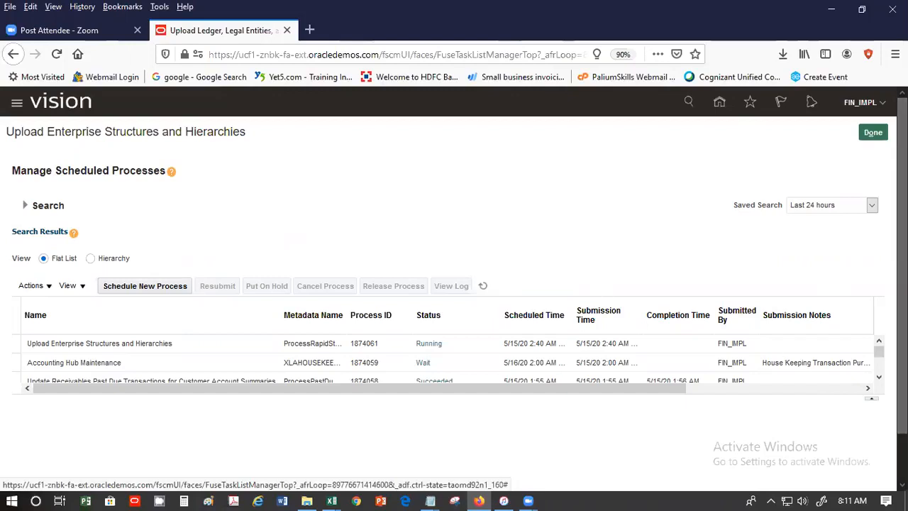
{"action": "left_click", "coordinate": [880, 379]}
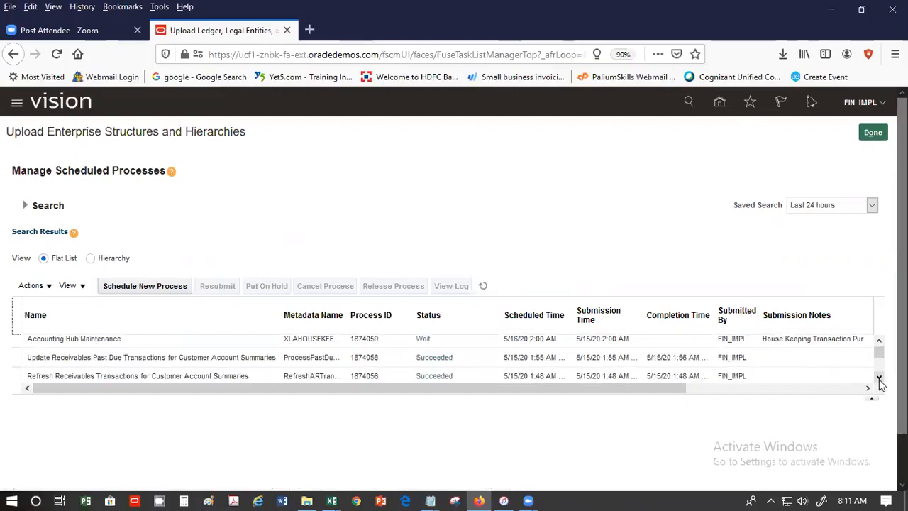
{"action": "left_click", "coordinate": [880, 378]}
{"action": "left_click", "coordinate": [880, 378]}
{"action": "left_click", "coordinate": [880, 378]}
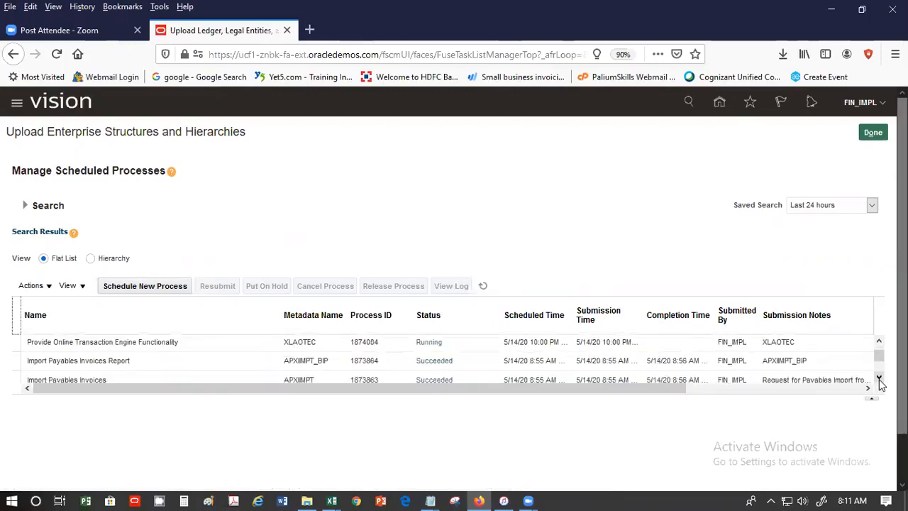
{"action": "left_click", "coordinate": [879, 342]}
{"action": "left_click", "coordinate": [879, 342]}
{"action": "left_click", "coordinate": [879, 342]}
{"action": "left_click", "coordinate": [879, 342]}
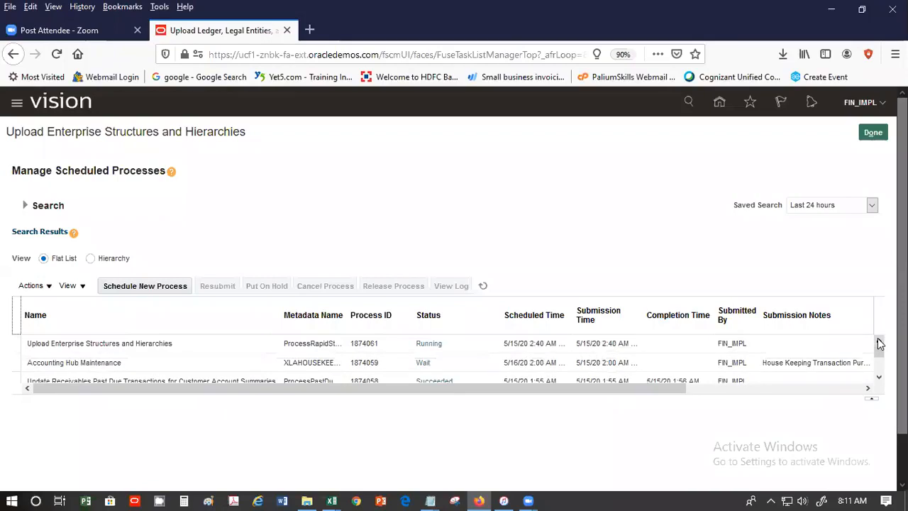
{"action": "left_click", "coordinate": [483, 286]}
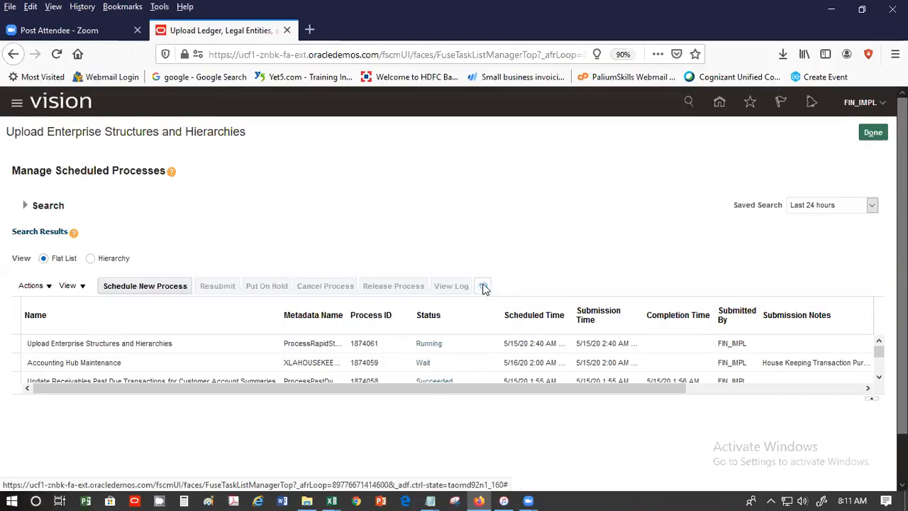
{"action": "left_click", "coordinate": [484, 285]}
{"action": "left_click", "coordinate": [483, 286]}
{"action": "left_click", "coordinate": [482, 287]}
{"action": "left_click", "coordinate": [486, 286]}
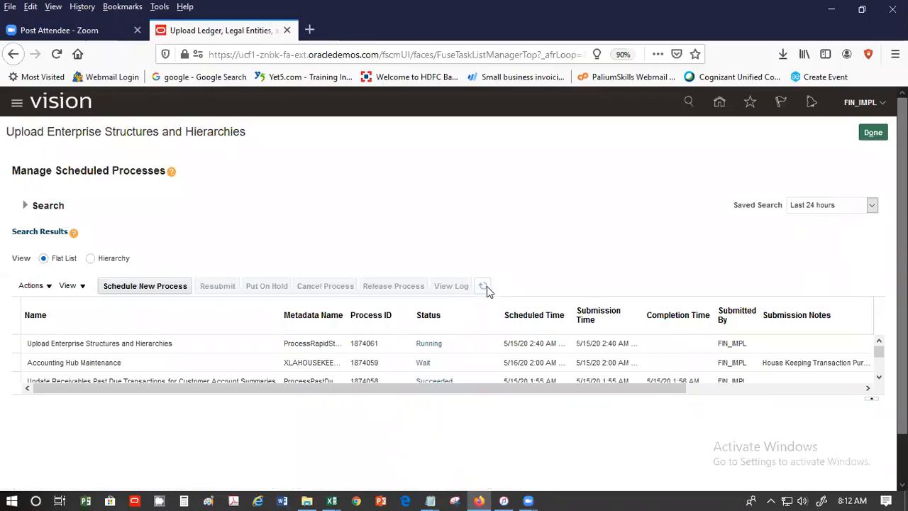
{"action": "left_click", "coordinate": [486, 285]}
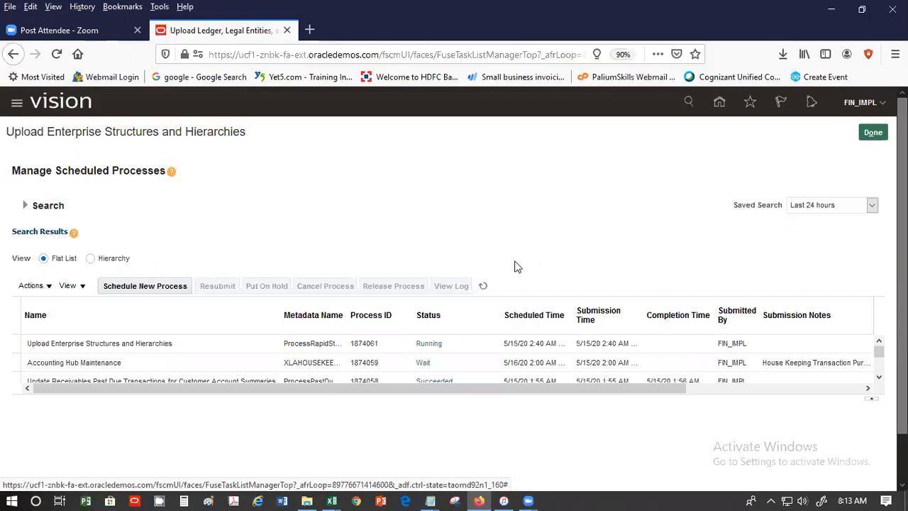
Keep refreshing the scheduled processes until the chart of accounts upload finishes, and return to the task search results
{"action": "left_click", "coordinate": [483, 286]}
{"action": "left_click", "coordinate": [483, 285]}
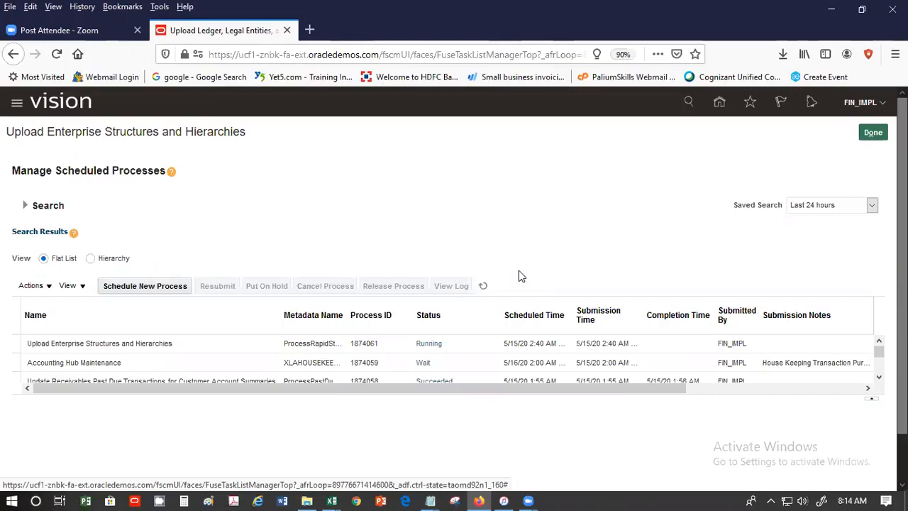
{"action": "left_click", "coordinate": [481, 285]}
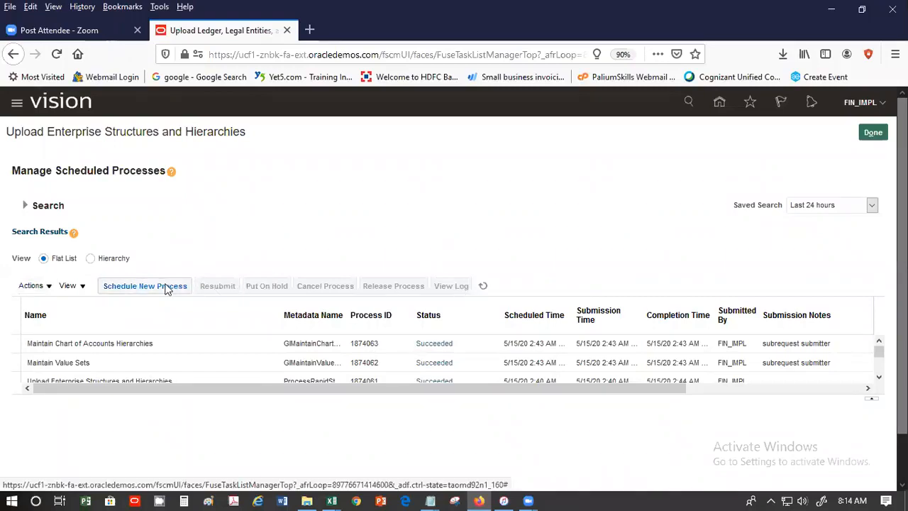
{"action": "left_click", "coordinate": [867, 135]}
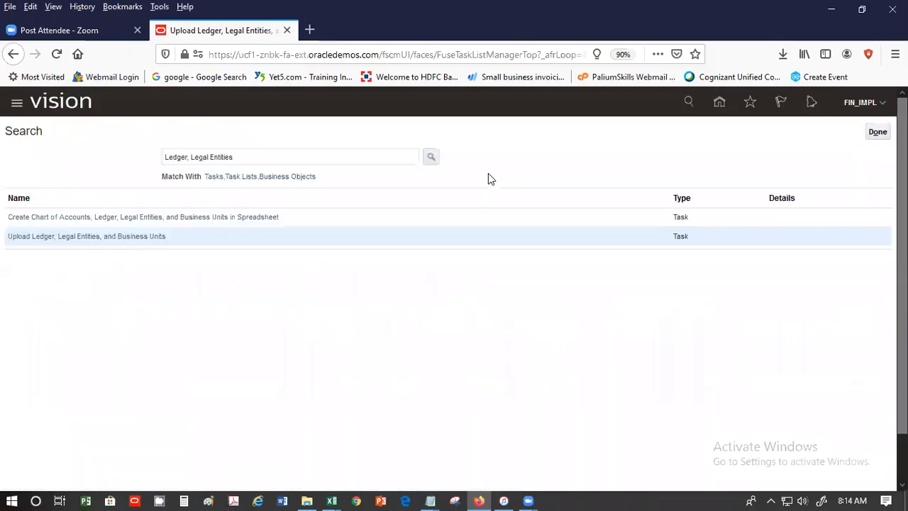
Reopen the Upload Ledger, Legal Entities, and Business Units task and submit the enterprise structure upload with FinancialsCommonEntities.zip as the data file
{"action": "left_click", "coordinate": [49, 236]}
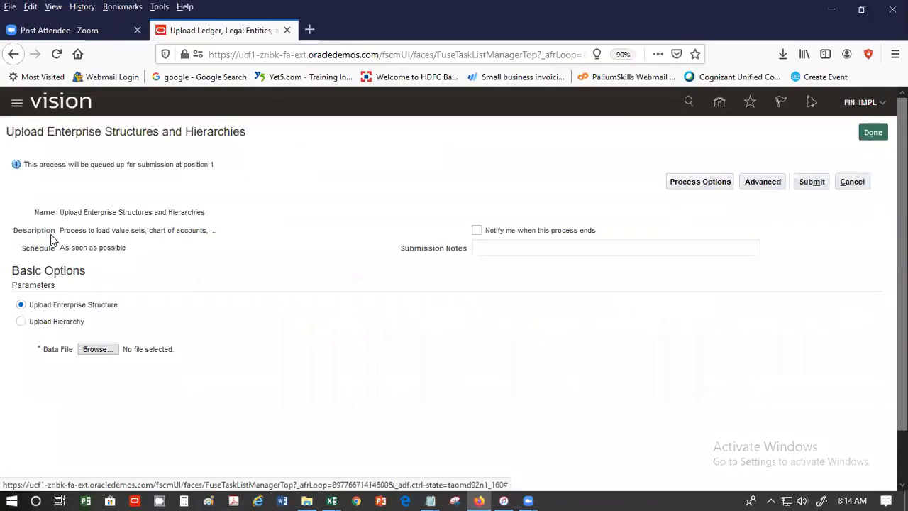
{"action": "left_click", "coordinate": [108, 355]}
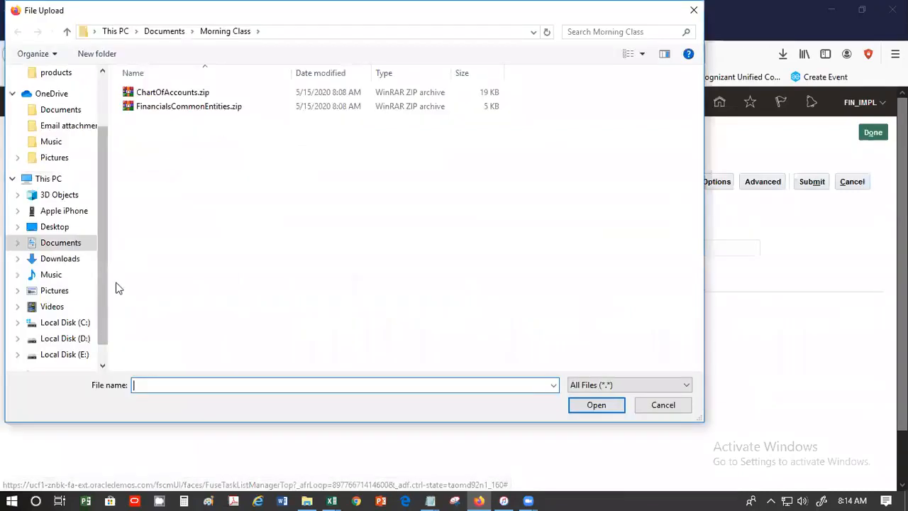
{"action": "left_click", "coordinate": [153, 112]}
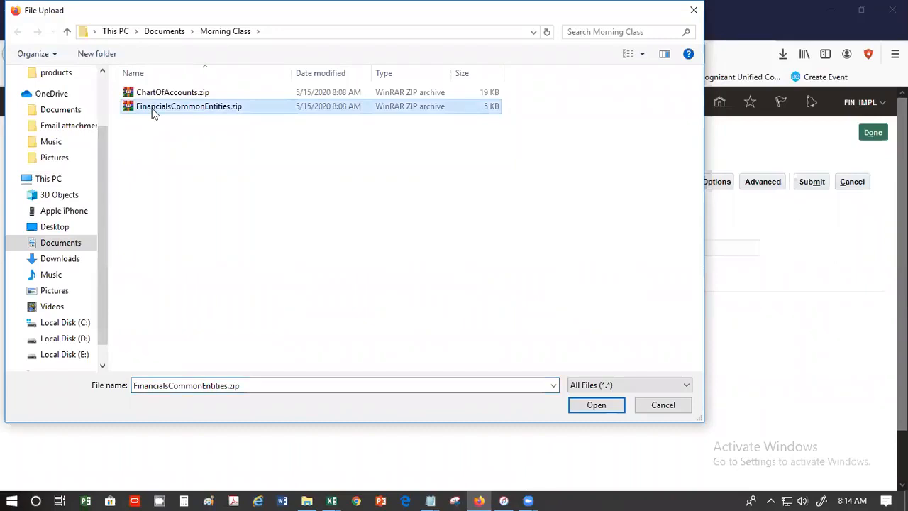
{"action": "double_click", "coordinate": [151, 108]}
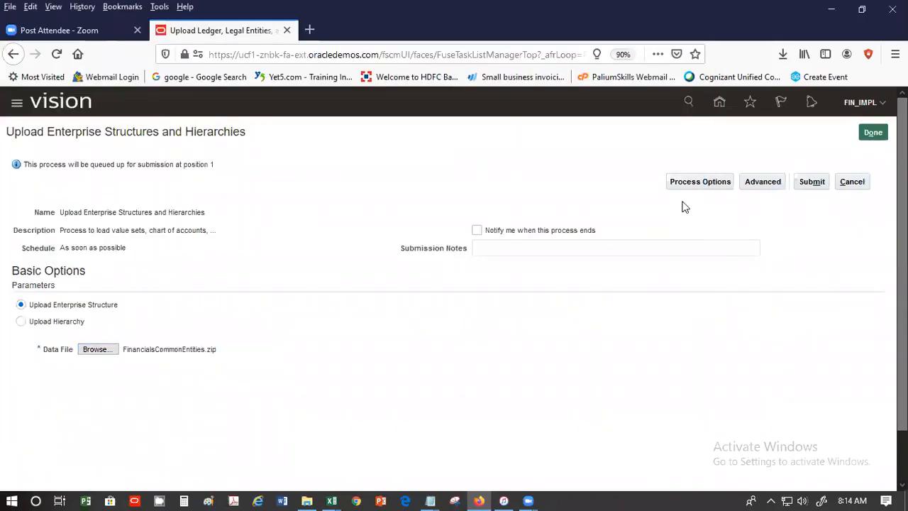
{"action": "left_click", "coordinate": [809, 181]}
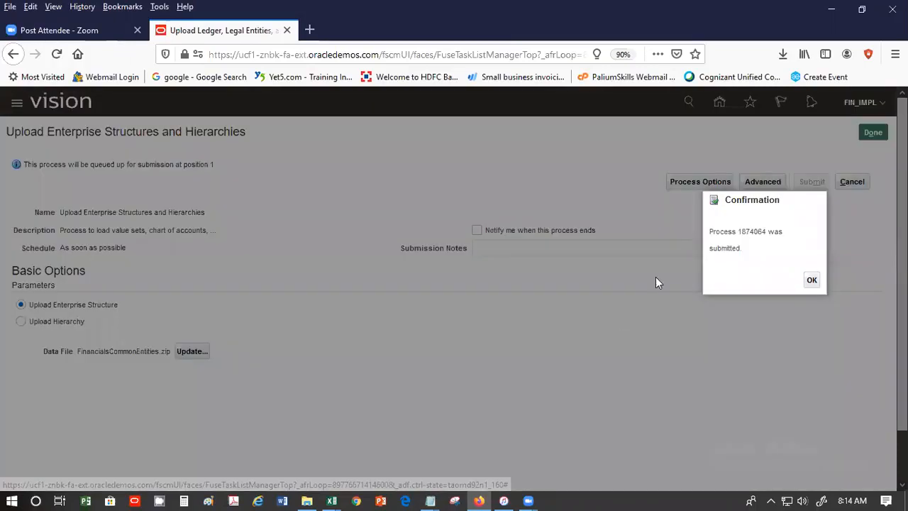
{"action": "left_click", "coordinate": [813, 281]}
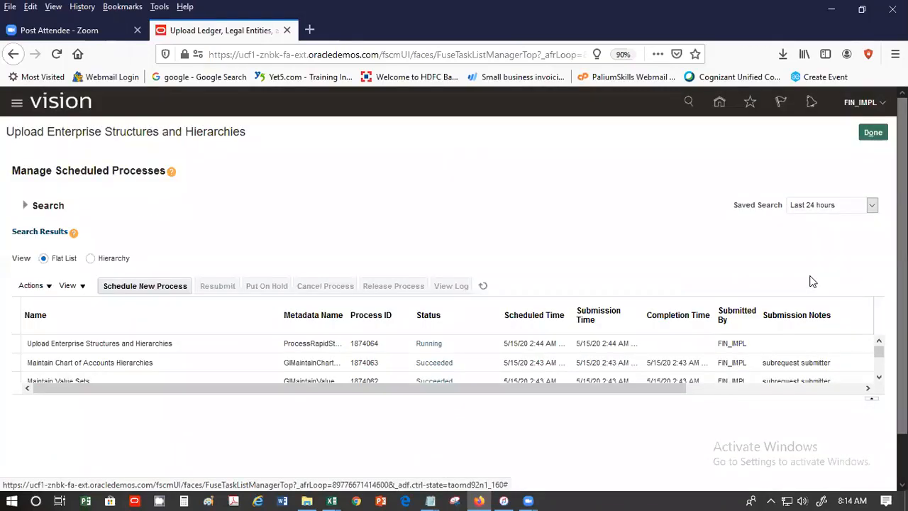
Leave the upload task and its search results, switch the setup offering to Financials and show the Financial Reporting Structures tasks
{"action": "left_click", "coordinate": [872, 136]}
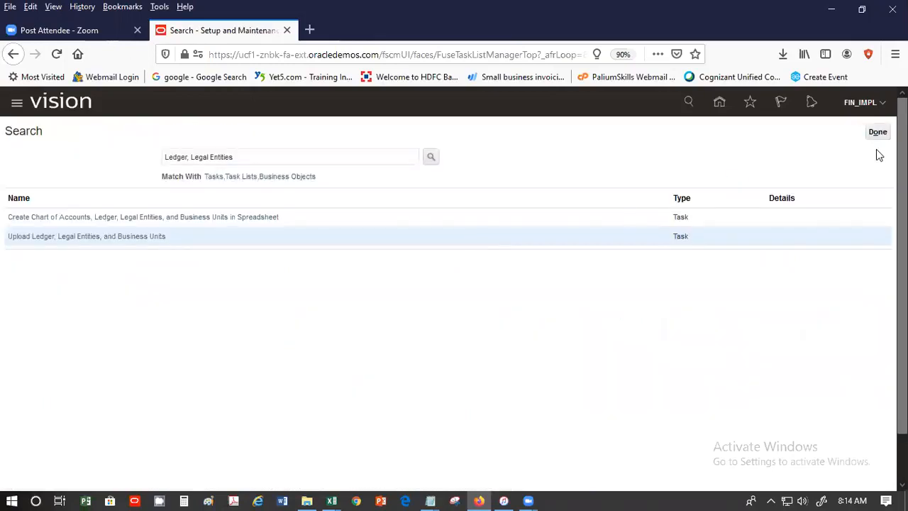
{"action": "left_click", "coordinate": [872, 137]}
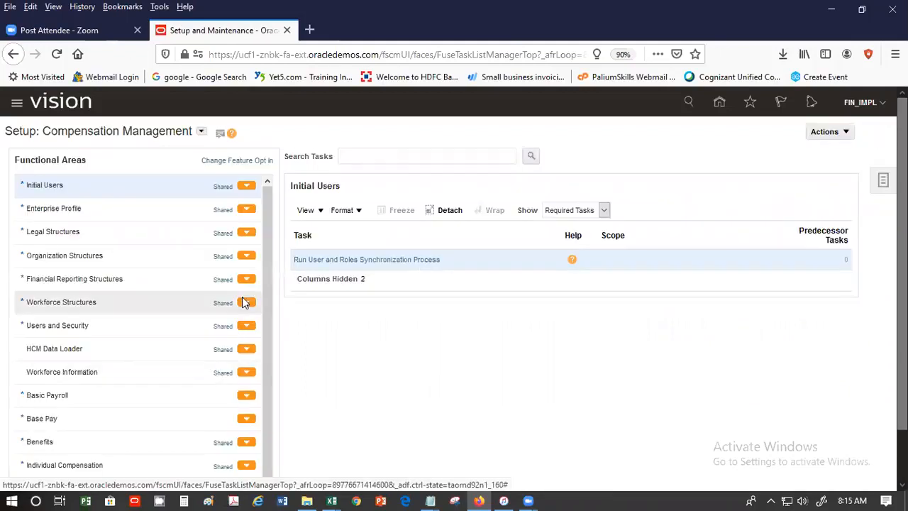
{"action": "left_click", "coordinate": [202, 133]}
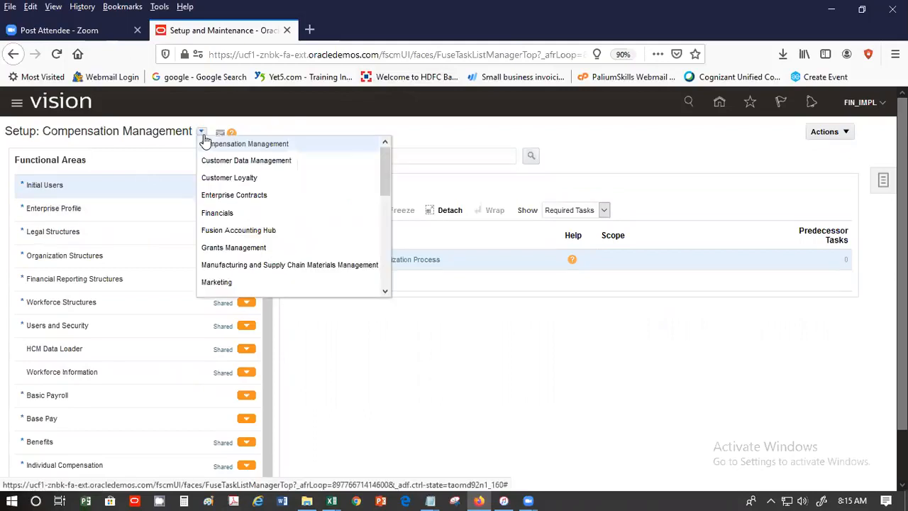
{"action": "left_click", "coordinate": [254, 208]}
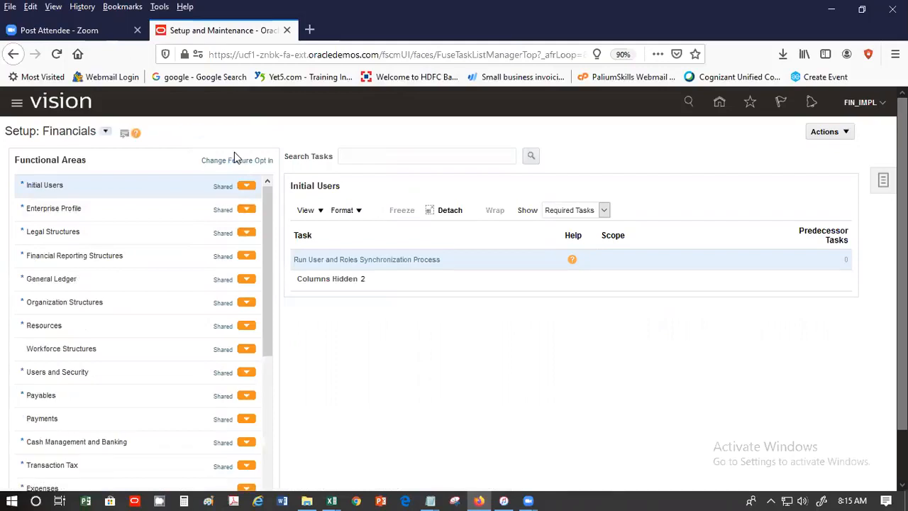
{"action": "left_click", "coordinate": [109, 229]}
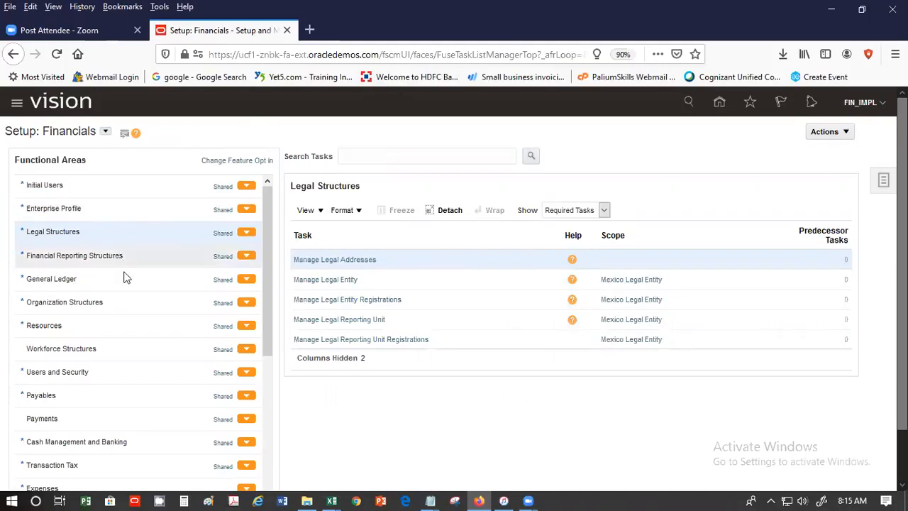
{"action": "left_click", "coordinate": [125, 259]}
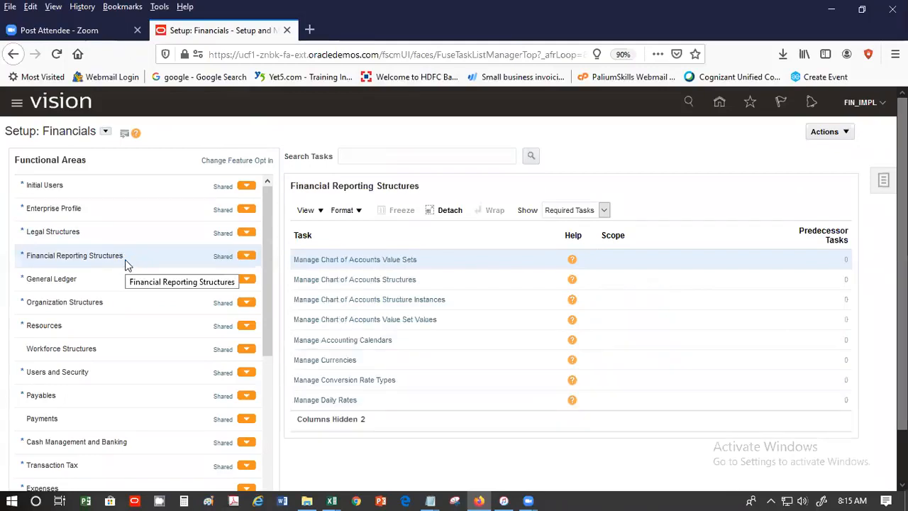
In the Manage Chart of Accounts Structures task, find the Accounting Flexfield and list all its structures
{"action": "left_click", "coordinate": [324, 282]}
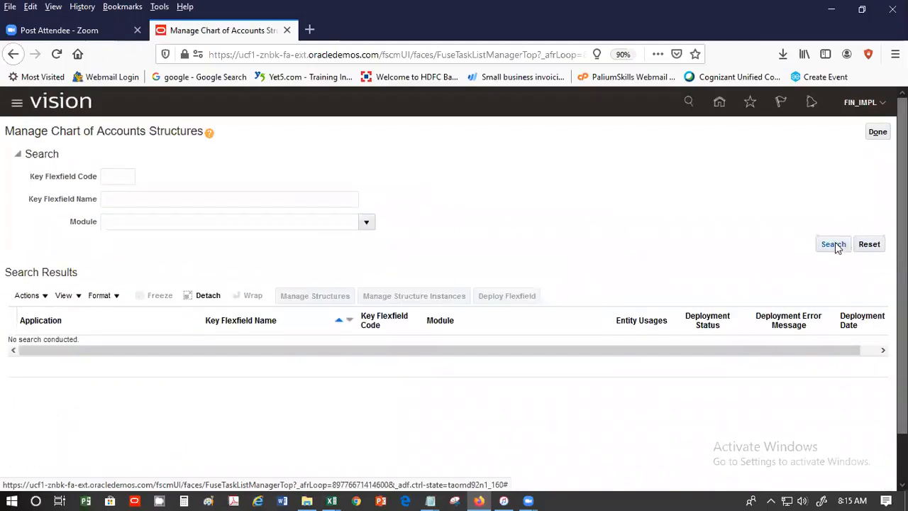
{"action": "left_click", "coordinate": [833, 244]}
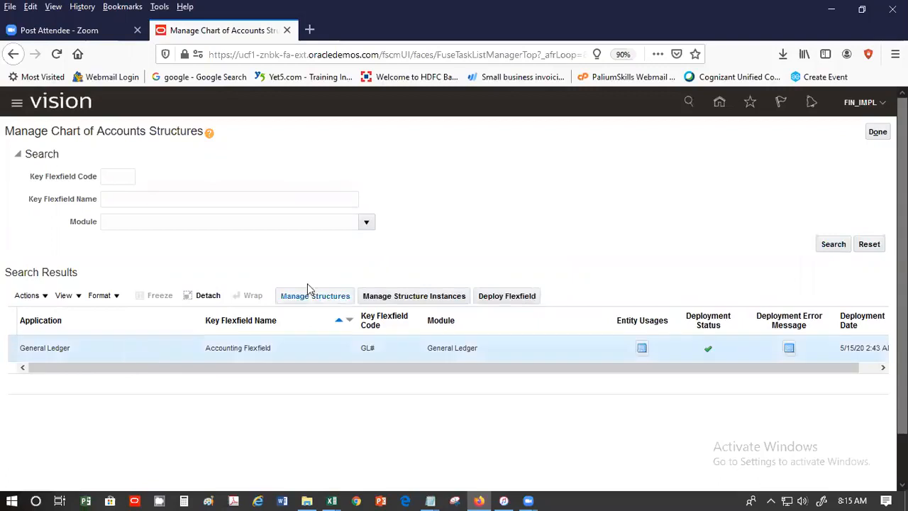
{"action": "left_click", "coordinate": [310, 296]}
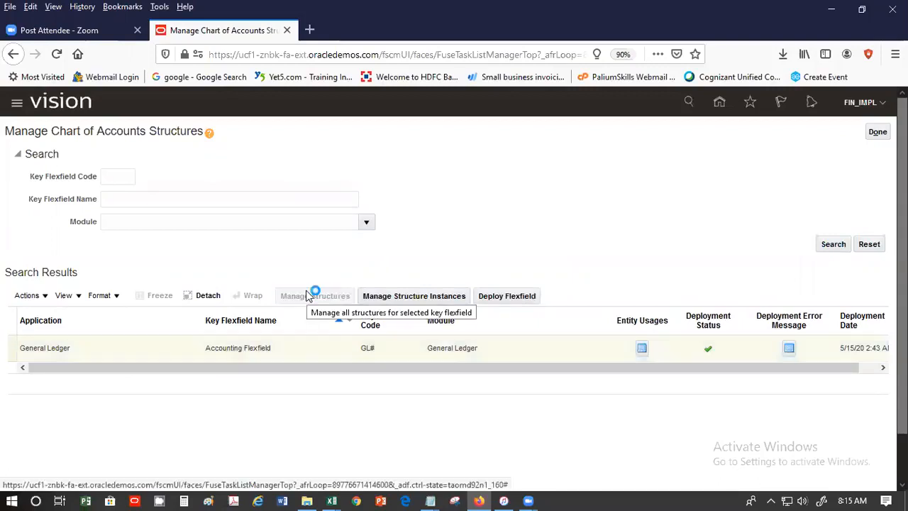
{"action": "left_click", "coordinate": [835, 227]}
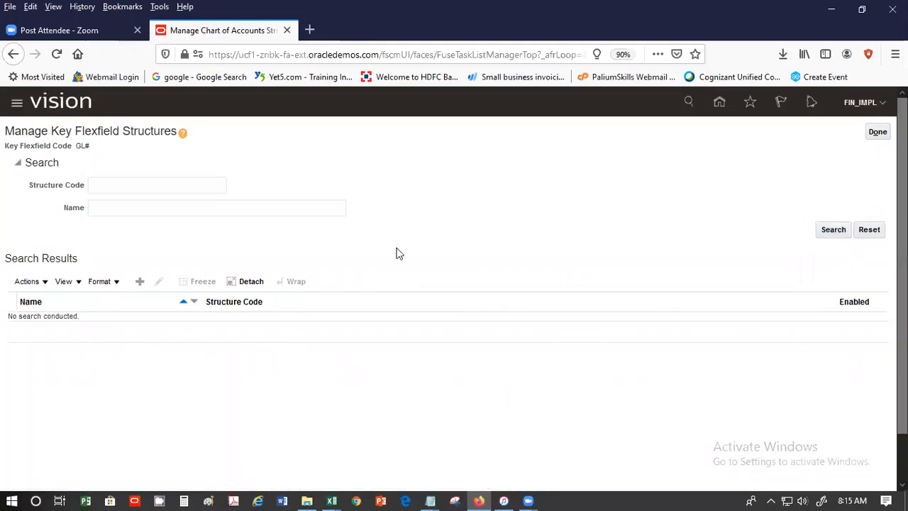
Open the SP InFus Ledger structure, review its segments, and return to the Accounting Flexfield without saving
{"action": "scroll", "coordinate": [519, 370], "scroll_direction": "down", "scroll_amount": 1}
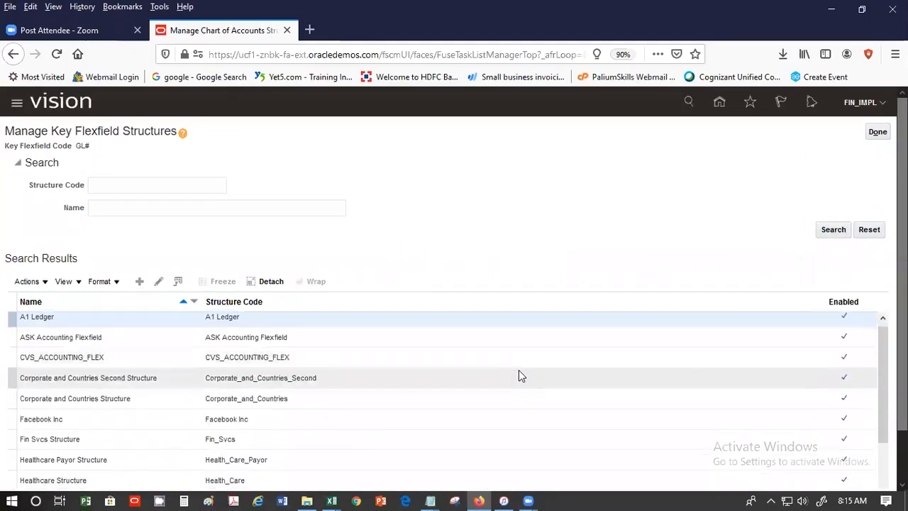
{"action": "scroll", "coordinate": [454, 401], "scroll_direction": "down", "scroll_amount": 3}
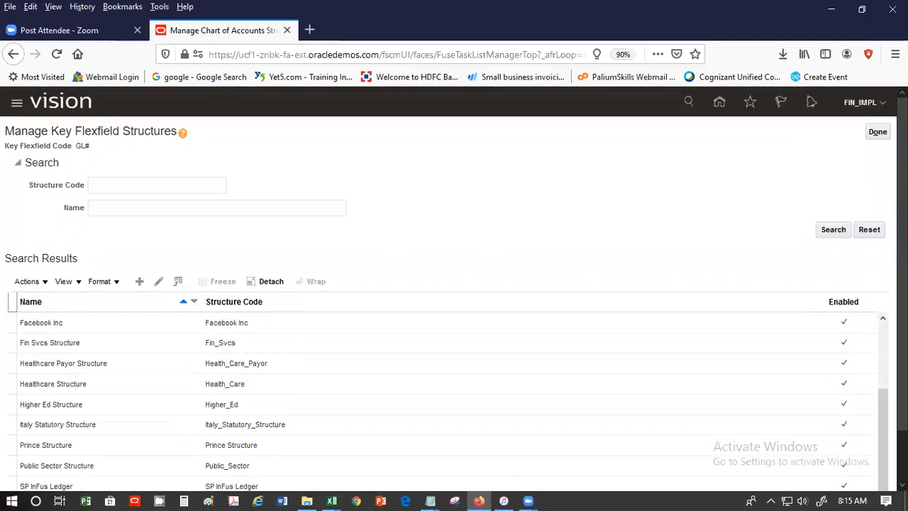
{"action": "scroll", "coordinate": [508, 469], "scroll_direction": "down", "scroll_amount": 2}
{"action": "left_click", "coordinate": [146, 428]}
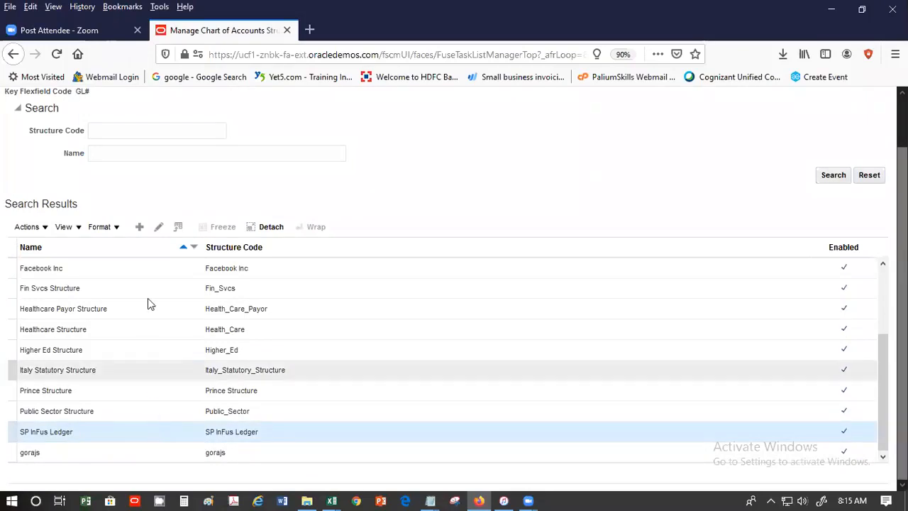
{"action": "left_click", "coordinate": [159, 227]}
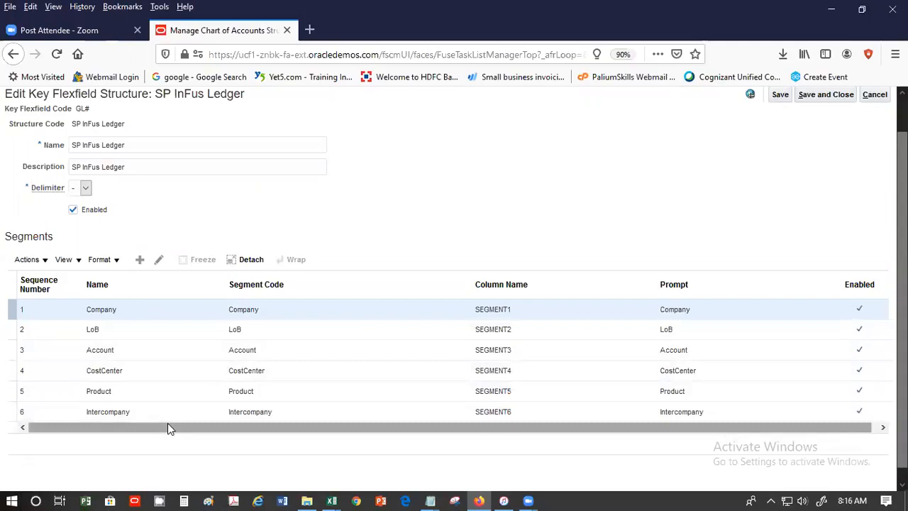
{"action": "left_click_drag", "start_coordinate": [167, 422], "coordinate": [41, 447]}
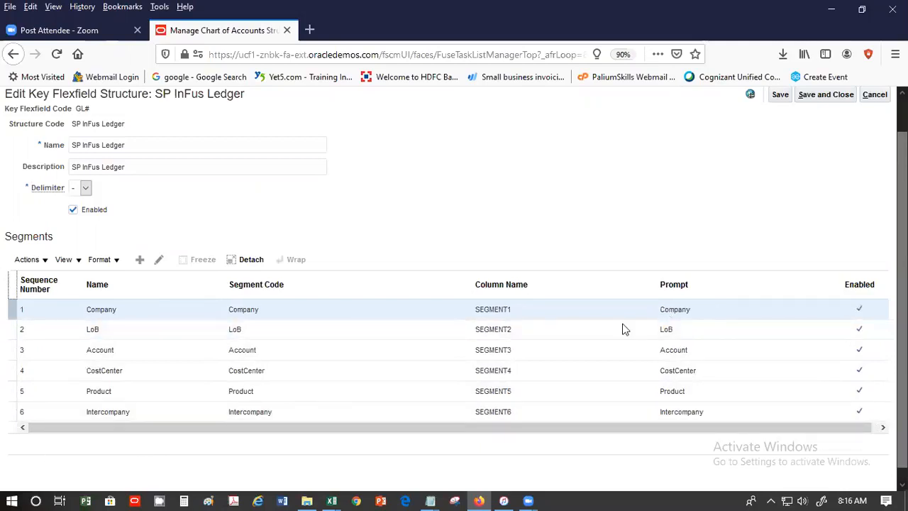
{"action": "scroll", "coordinate": [454, 284], "scroll_direction": "up", "scroll_amount": 1}
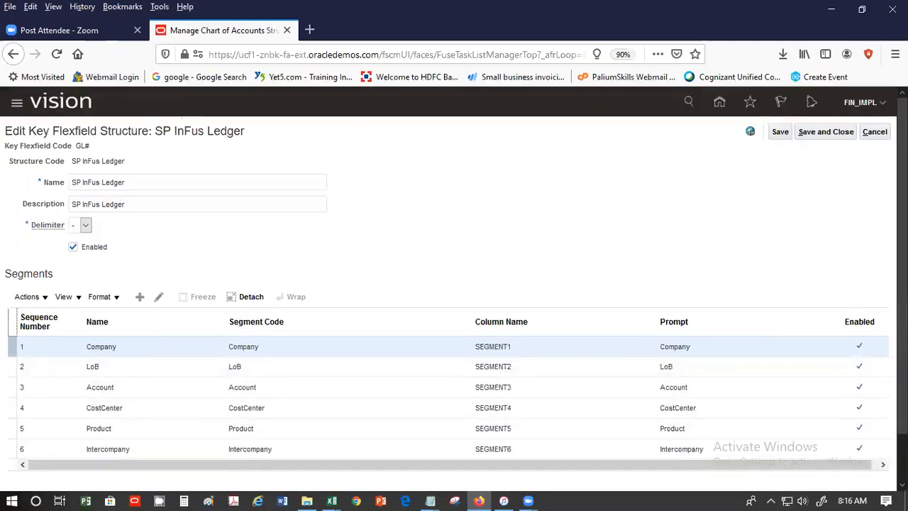
{"action": "left_click", "coordinate": [875, 132]}
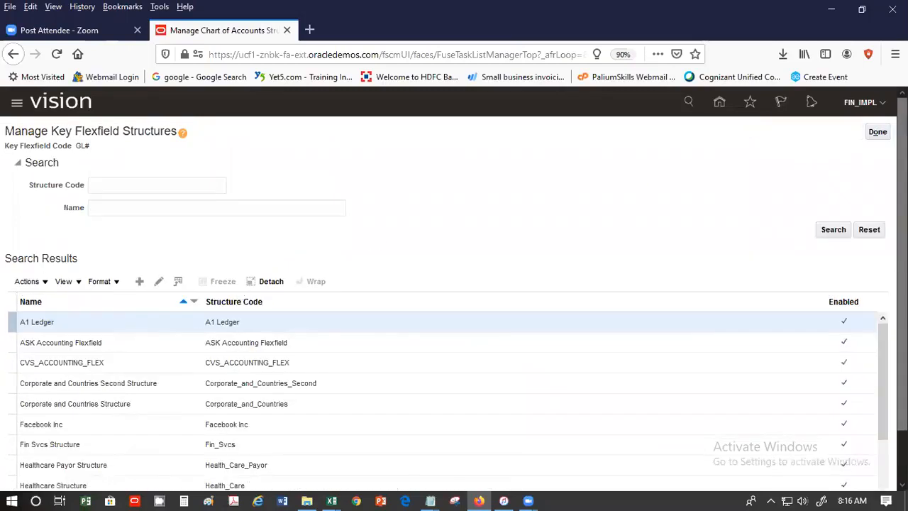
{"action": "left_click", "coordinate": [877, 134]}
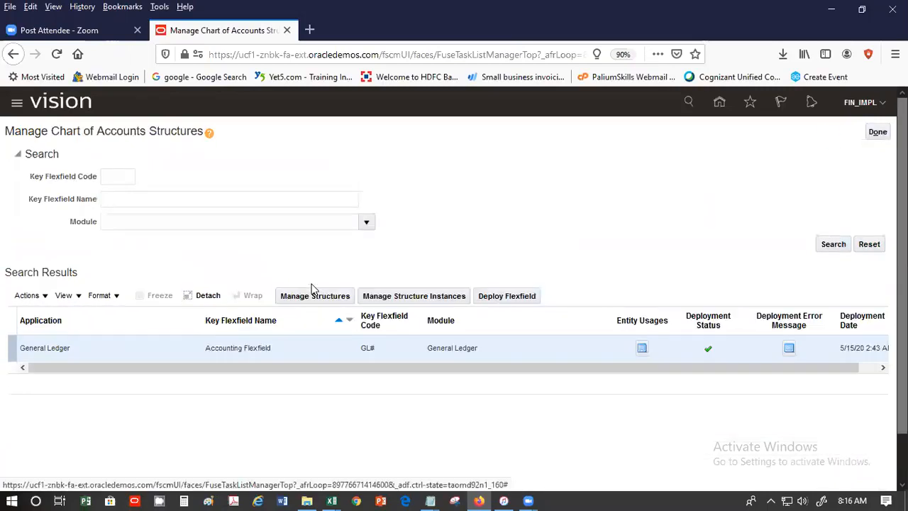
Find the SP InFus Ledger structure instance among the Accounting Flexfield's instances and open its Company segment's value set
{"action": "left_click", "coordinate": [406, 297]}
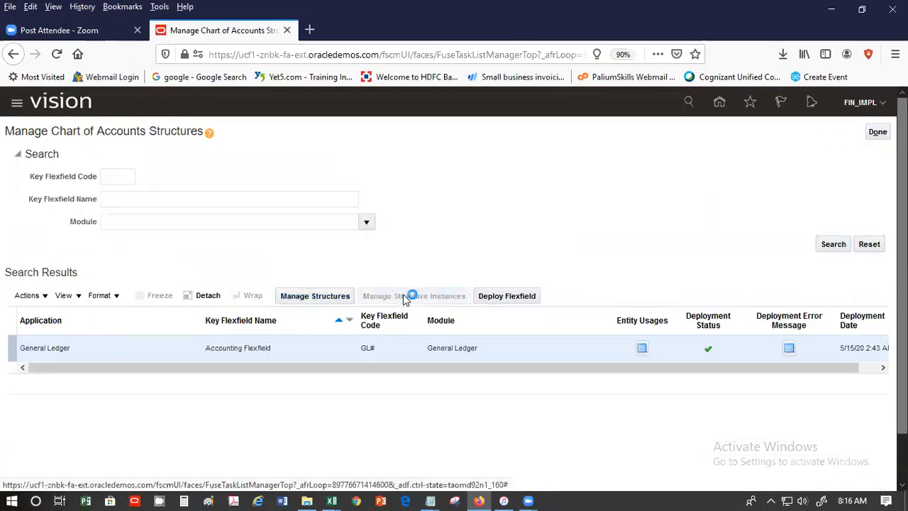
{"action": "left_click", "coordinate": [830, 254]}
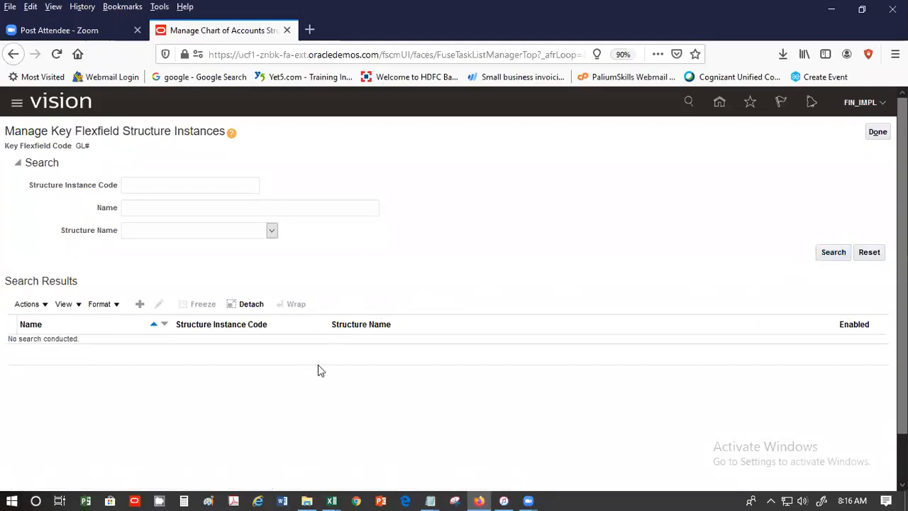
{"action": "scroll", "coordinate": [884, 449], "scroll_direction": "down", "scroll_amount": 2}
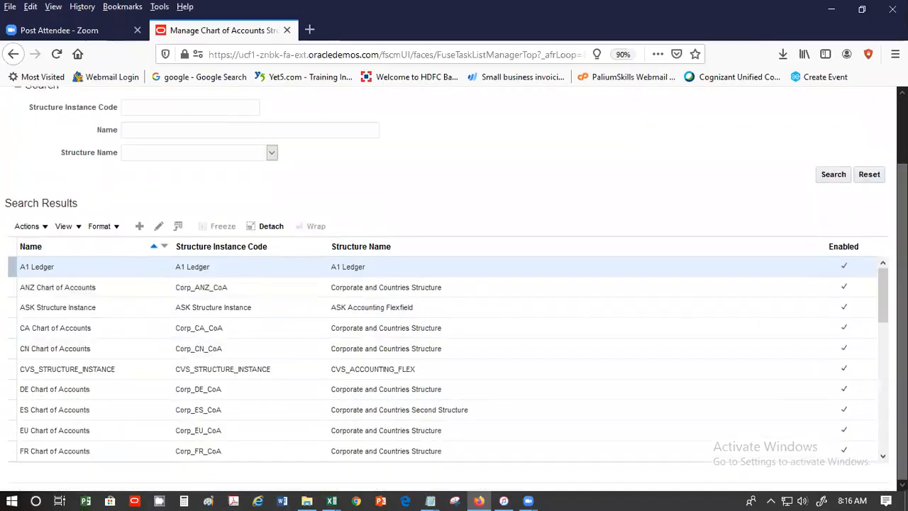
{"action": "scroll", "coordinate": [884, 448], "scroll_direction": "down", "scroll_amount": 4}
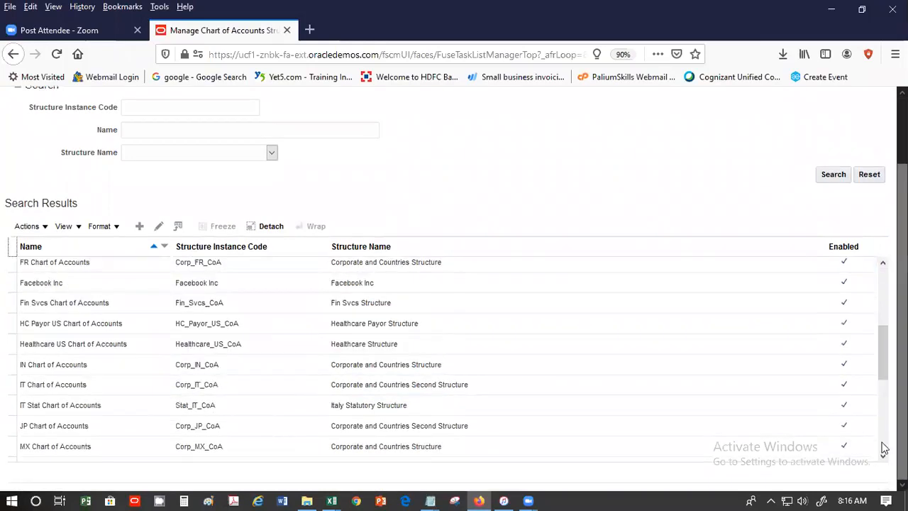
{"action": "scroll", "coordinate": [884, 447], "scroll_direction": "down", "scroll_amount": 5}
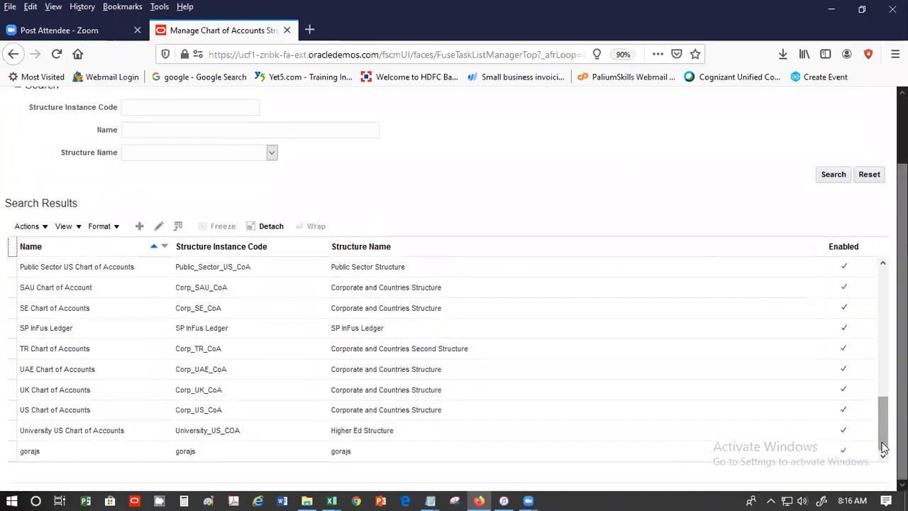
{"action": "left_click", "coordinate": [117, 328]}
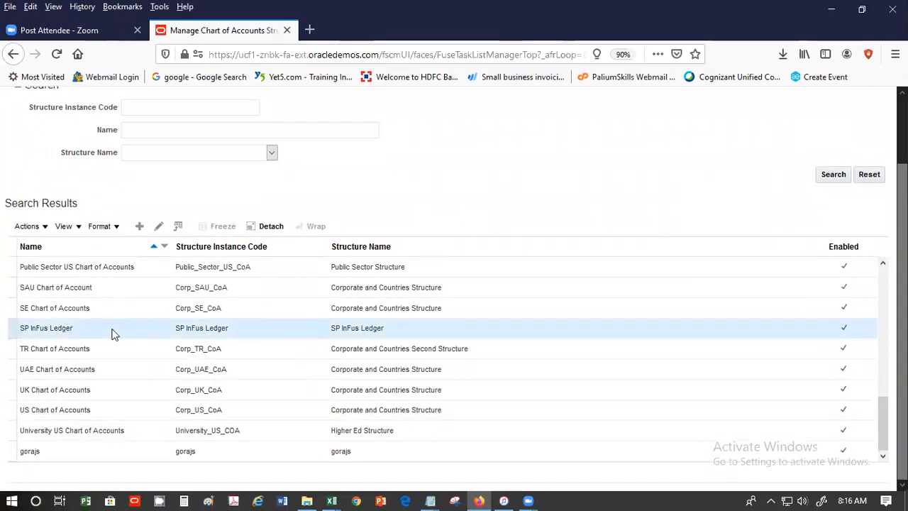
{"action": "left_click", "coordinate": [159, 229]}
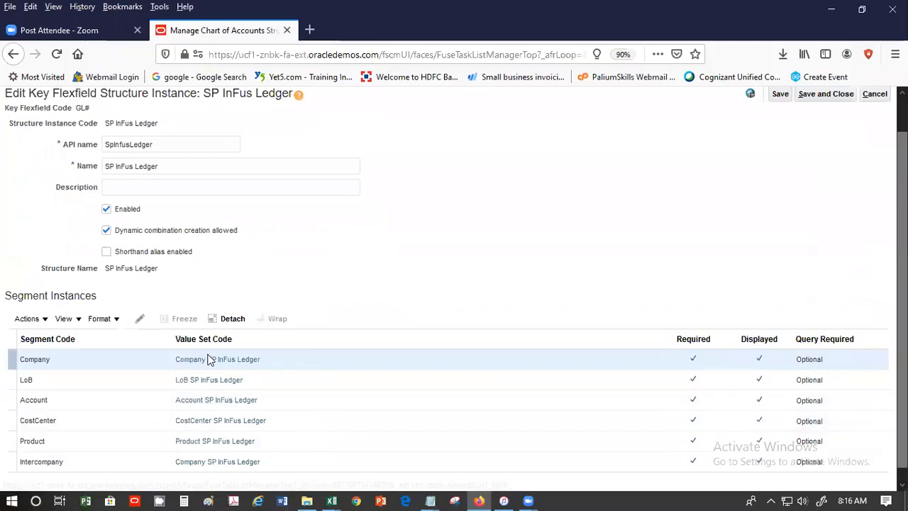
{"action": "left_click", "coordinate": [212, 360]}
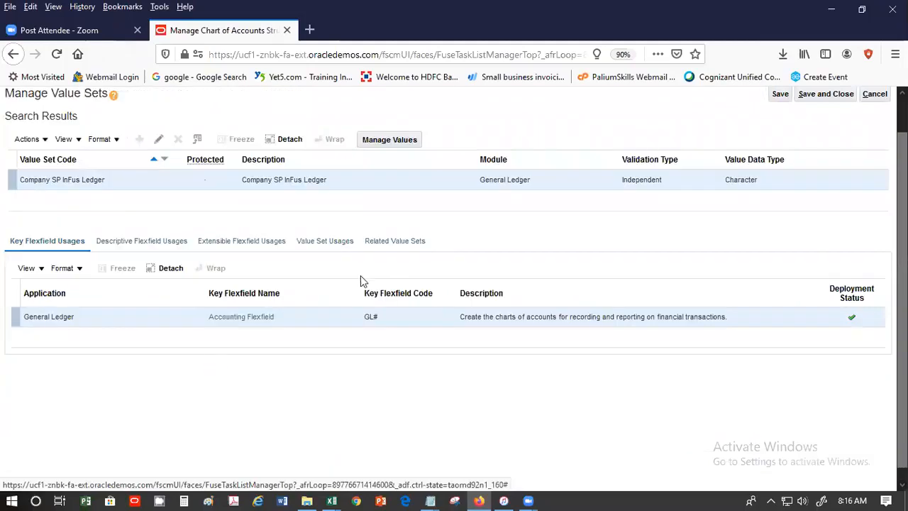
List all values of the Company SP InFus Ledger value set and review their summary, posting and budgeting settings
{"action": "left_click", "coordinate": [394, 144]}
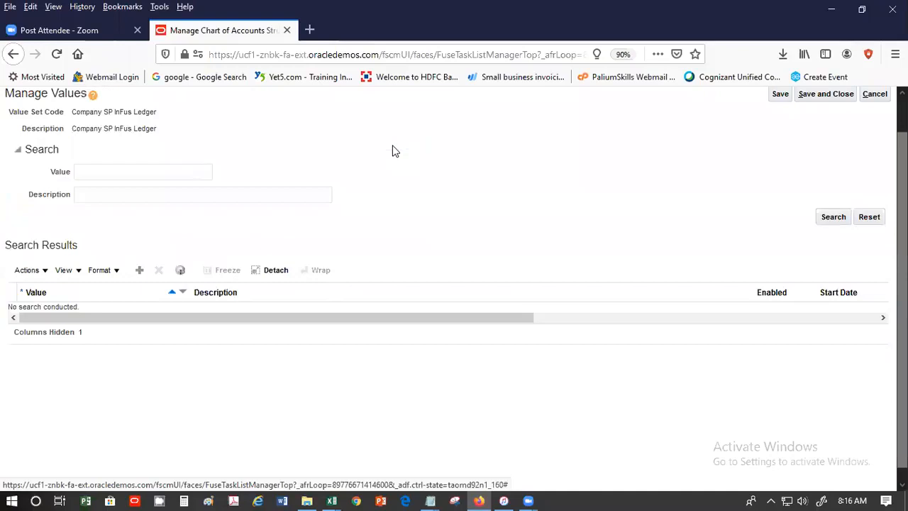
{"action": "left_click", "coordinate": [836, 215]}
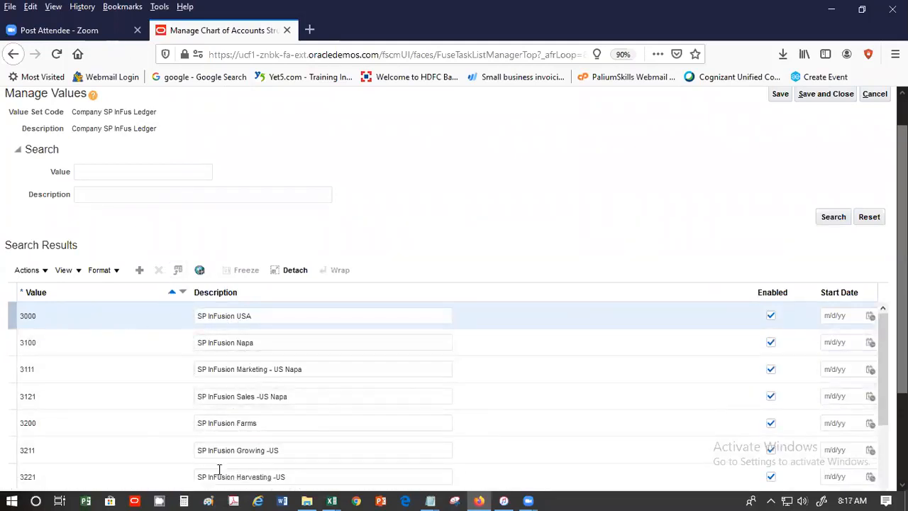
{"action": "scroll", "coordinate": [454, 355], "scroll_direction": "down", "scroll_amount": 3}
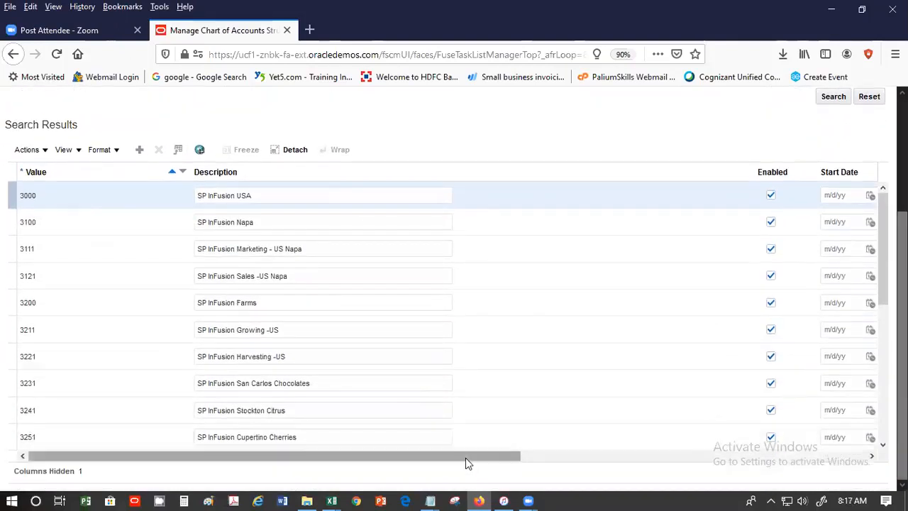
{"action": "left_click_drag", "start_coordinate": [465, 458], "coordinate": [870, 405]}
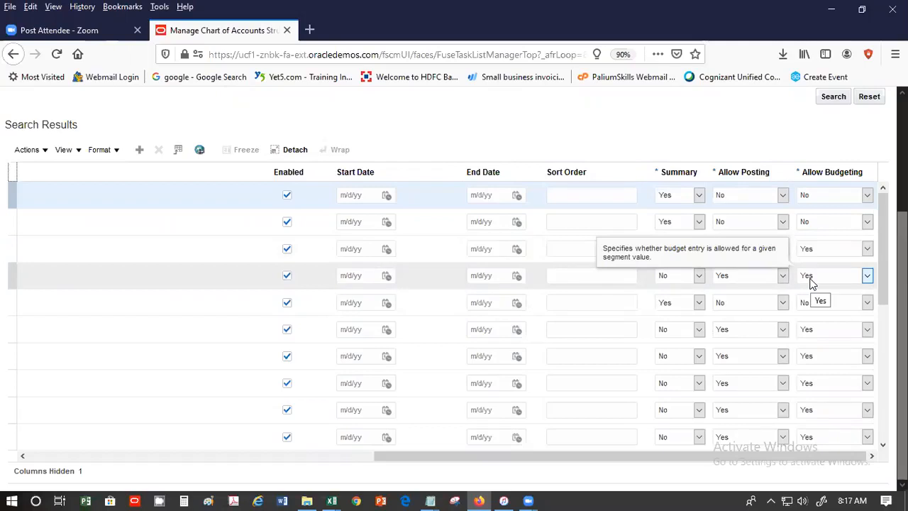
{"action": "left_click", "coordinate": [567, 439]}
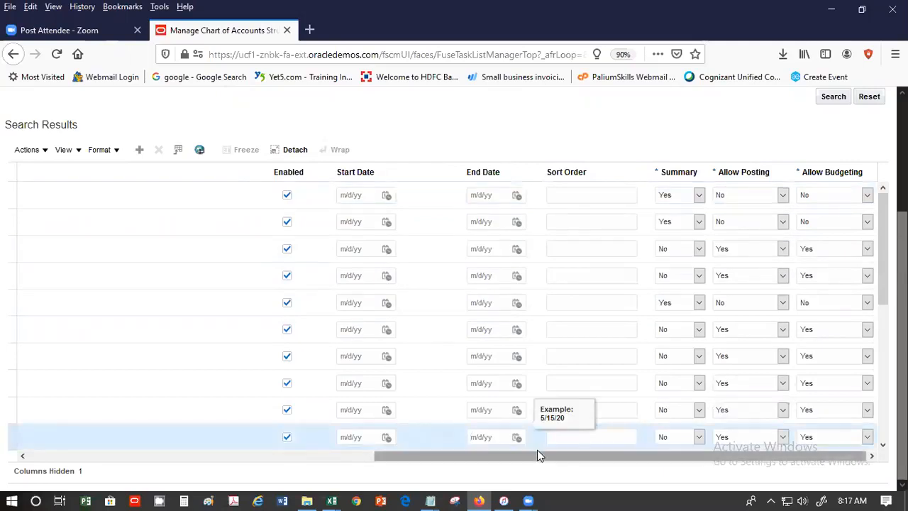
{"action": "left_click_drag", "start_coordinate": [528, 454], "coordinate": [4, 474]}
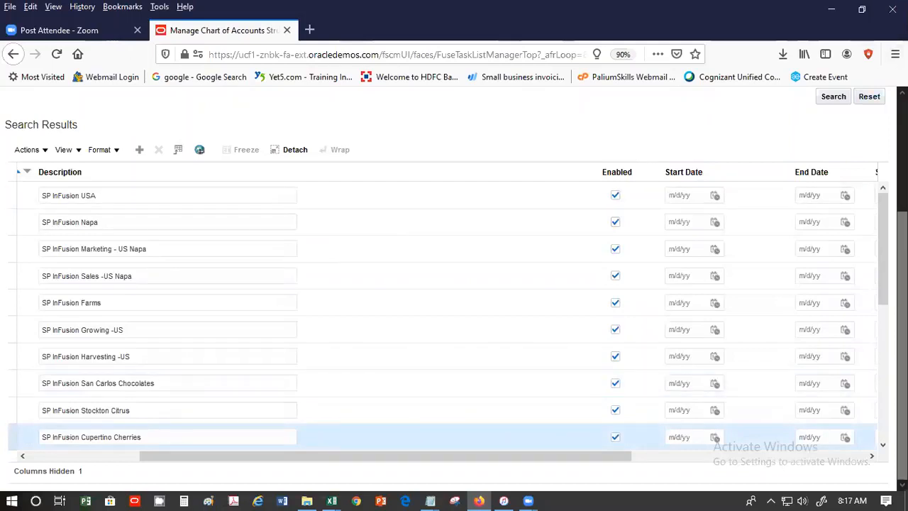
{"action": "scroll", "coordinate": [454, 284], "scroll_direction": "up", "scroll_amount": 5}
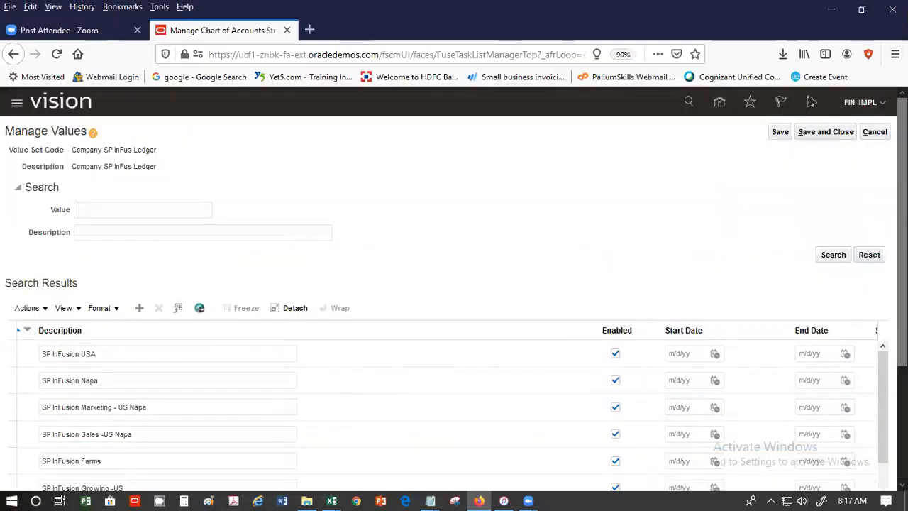
Close the Company value set and the SP InFus Ledger structure instance, returning to the Accounting Flexfield in Manage Chart of Accounts Structures
{"action": "left_click", "coordinate": [872, 134]}
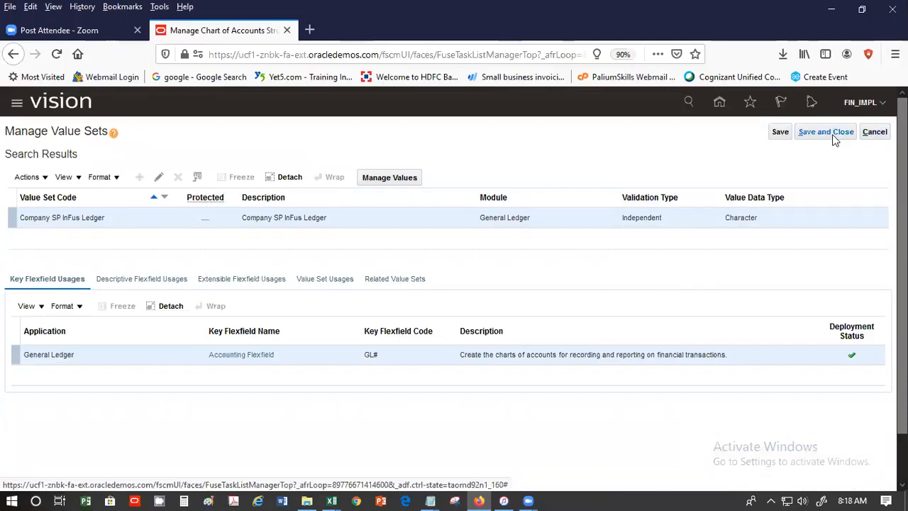
{"action": "left_click", "coordinate": [834, 135]}
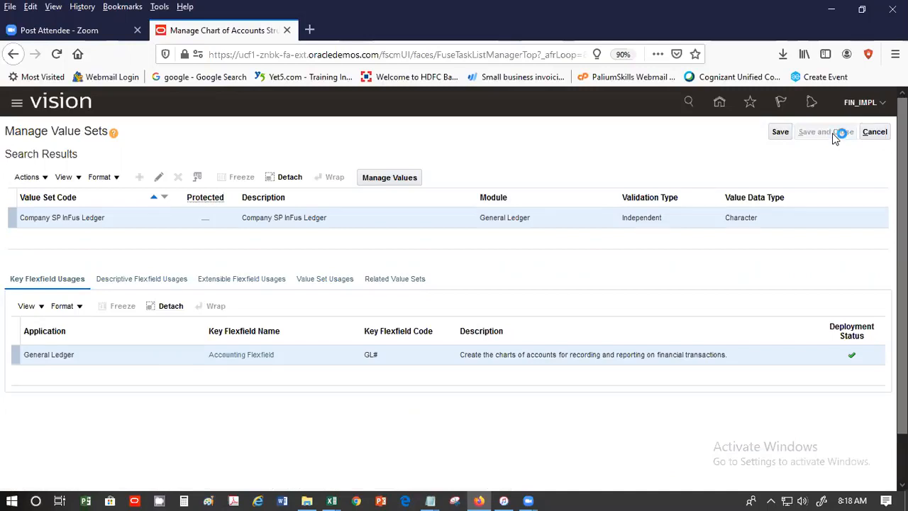
{"action": "left_click", "coordinate": [873, 136]}
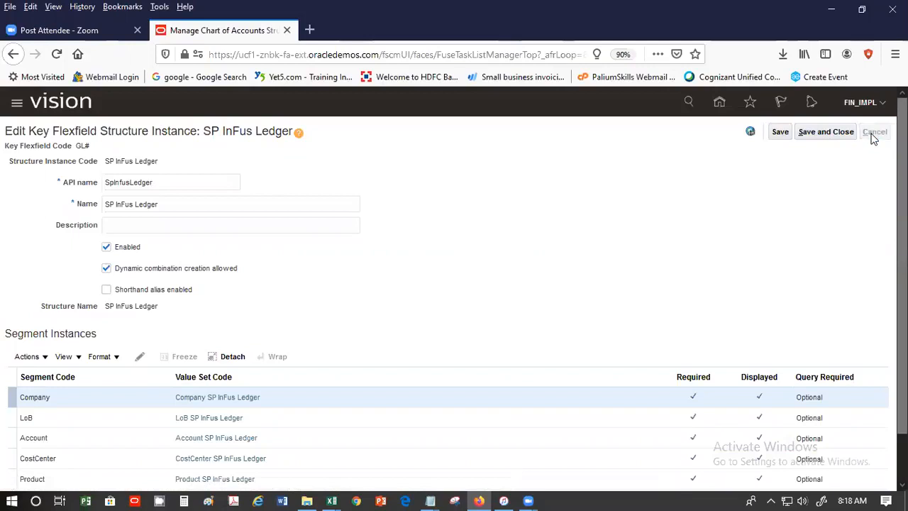
{"action": "left_click", "coordinate": [874, 133]}
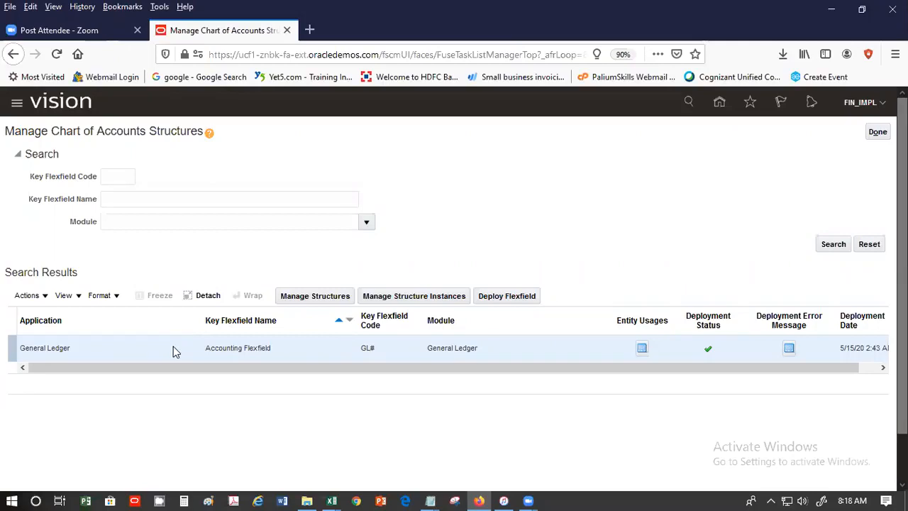
Find the SP InFus Ledger instance among the Accounting Flexfield's structure instances and open its LoB segment's value set
{"action": "left_click", "coordinate": [410, 298]}
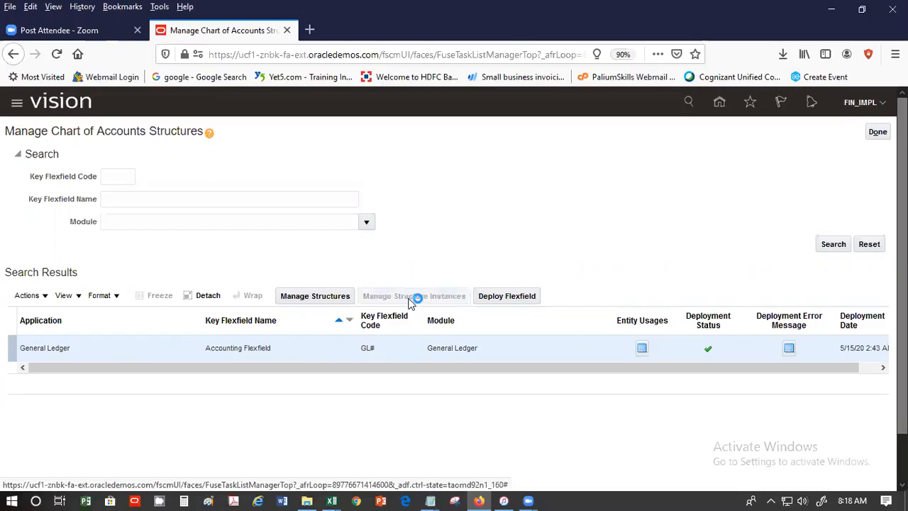
{"action": "left_click", "coordinate": [826, 253]}
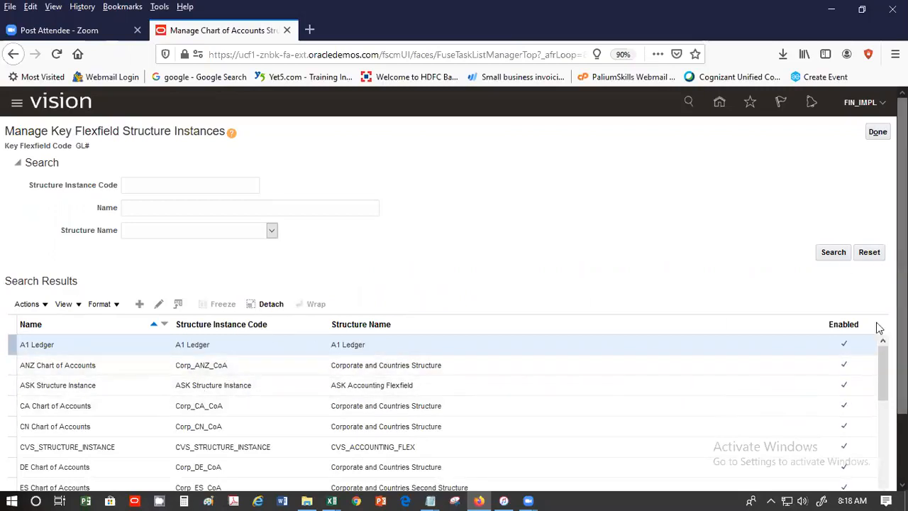
{"action": "scroll", "coordinate": [882, 373], "scroll_direction": "down", "scroll_amount": 5}
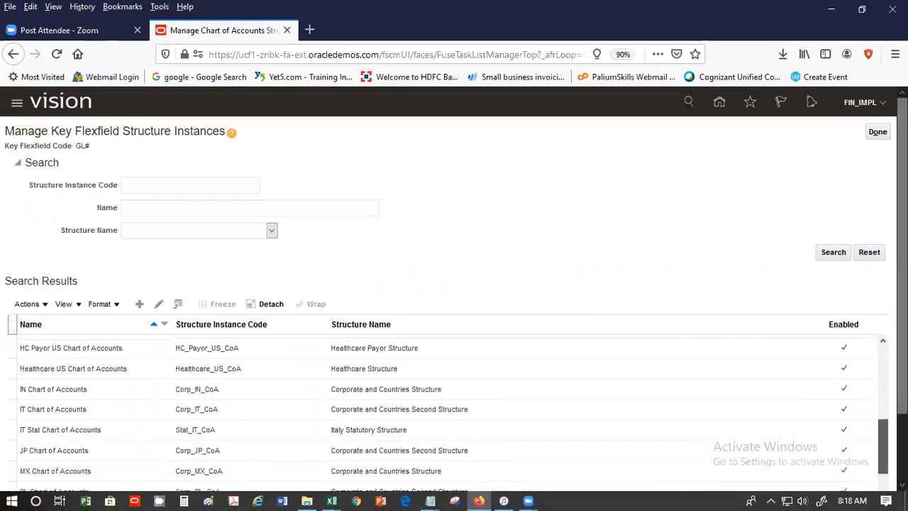
{"action": "scroll", "coordinate": [449, 412], "scroll_direction": "down", "scroll_amount": 3}
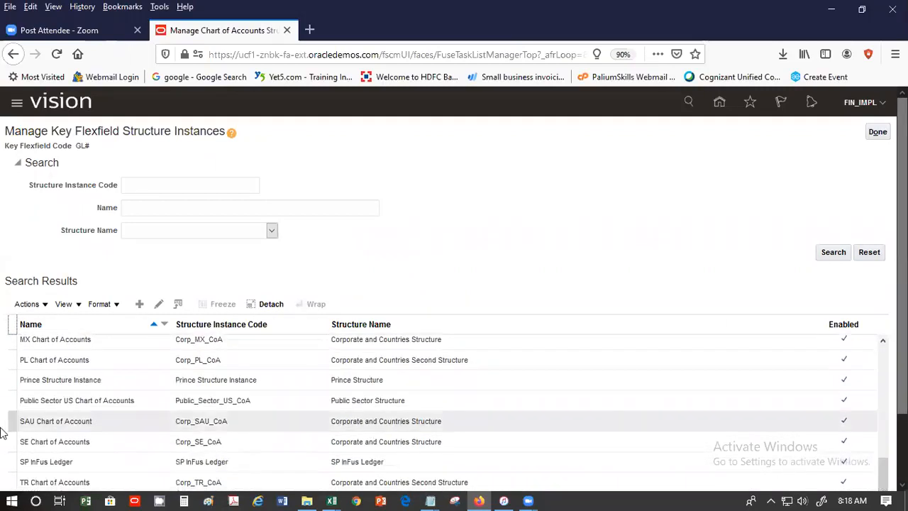
{"action": "scroll", "coordinate": [128, 435], "scroll_direction": "down", "scroll_amount": 1}
{"action": "left_click", "coordinate": [118, 447]}
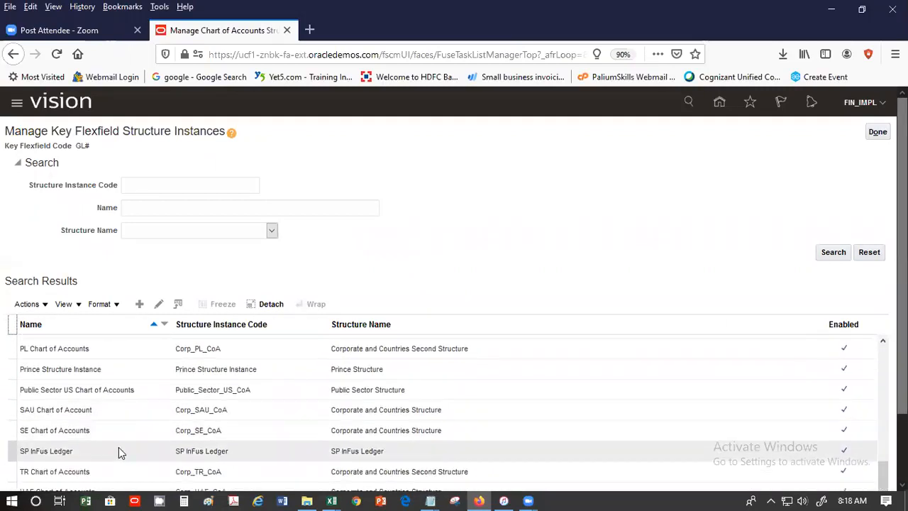
{"action": "left_click", "coordinate": [156, 310]}
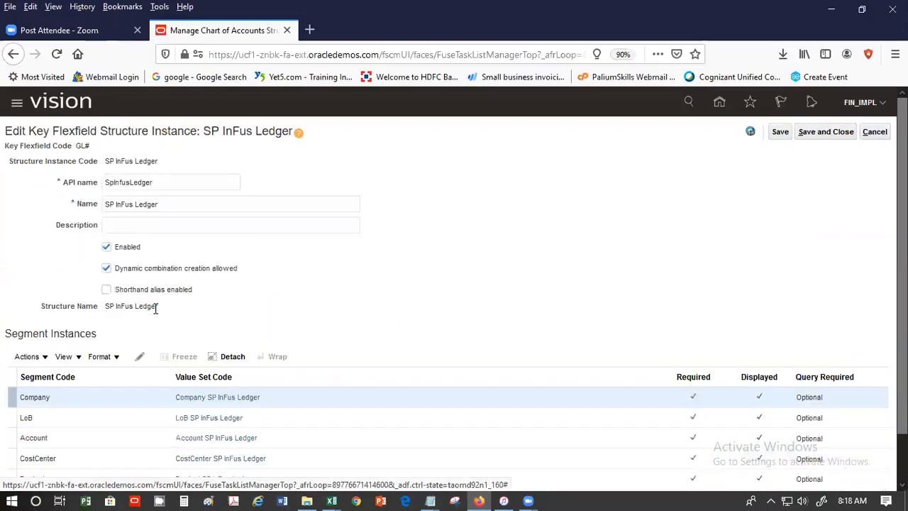
{"action": "left_click", "coordinate": [197, 418]}
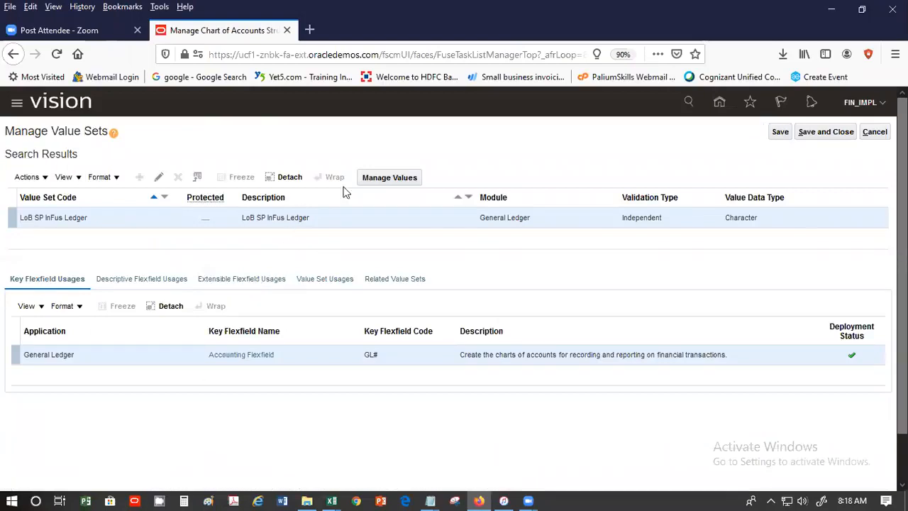
List all values of the LoB SP InFus Ledger value set and review them
{"action": "left_click", "coordinate": [379, 182]}
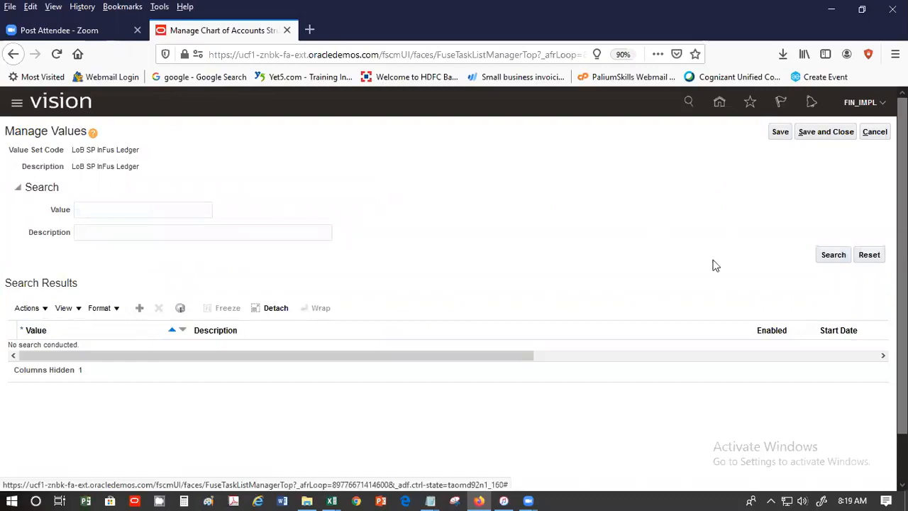
{"action": "left_click", "coordinate": [831, 257]}
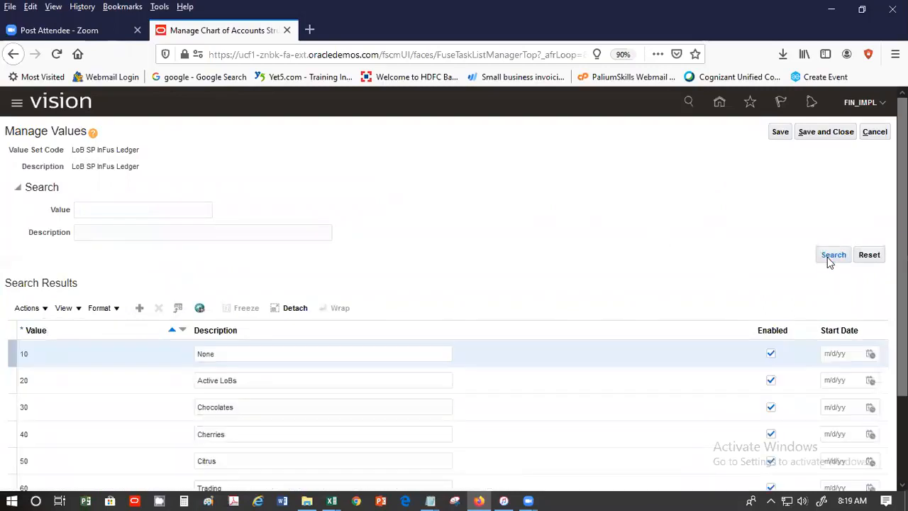
{"action": "scroll", "coordinate": [454, 283], "scroll_direction": "down", "scroll_amount": 3}
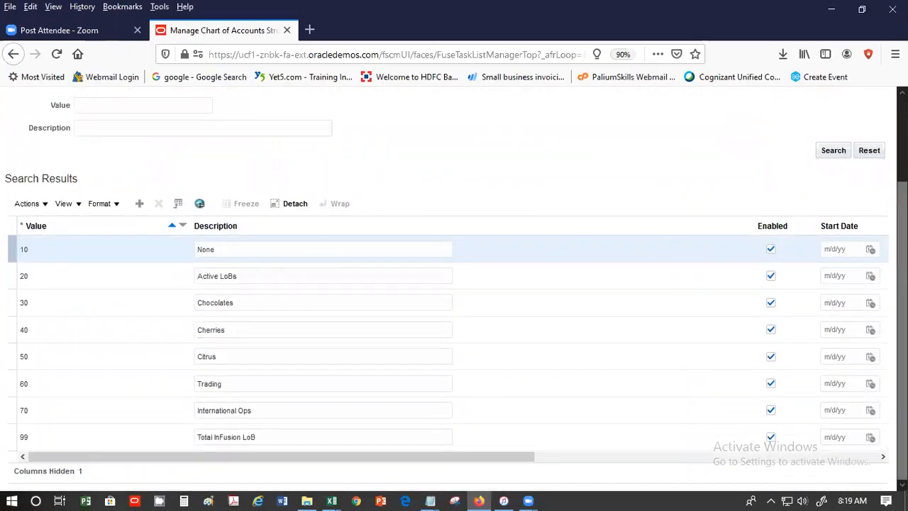
{"action": "left_click", "coordinate": [855, 456]}
{"action": "left_click_drag", "start_coordinate": [855, 456], "coordinate": [411, 453]}
{"action": "scroll", "coordinate": [454, 284], "scroll_direction": "up", "scroll_amount": 3}
Leave the LoB value set, the structure instances and the chart of accounts structures, returning to the Financials setup task list
{"action": "left_click", "coordinate": [874, 132]}
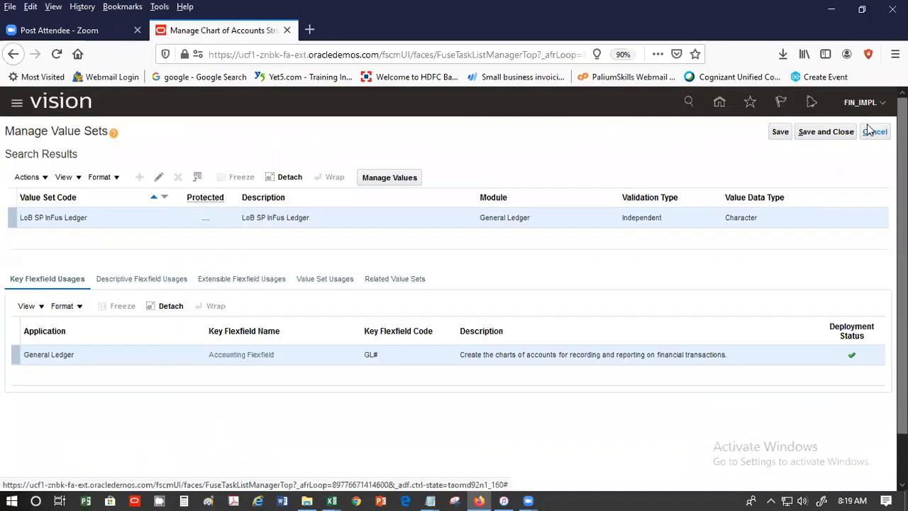
{"action": "left_click", "coordinate": [872, 132]}
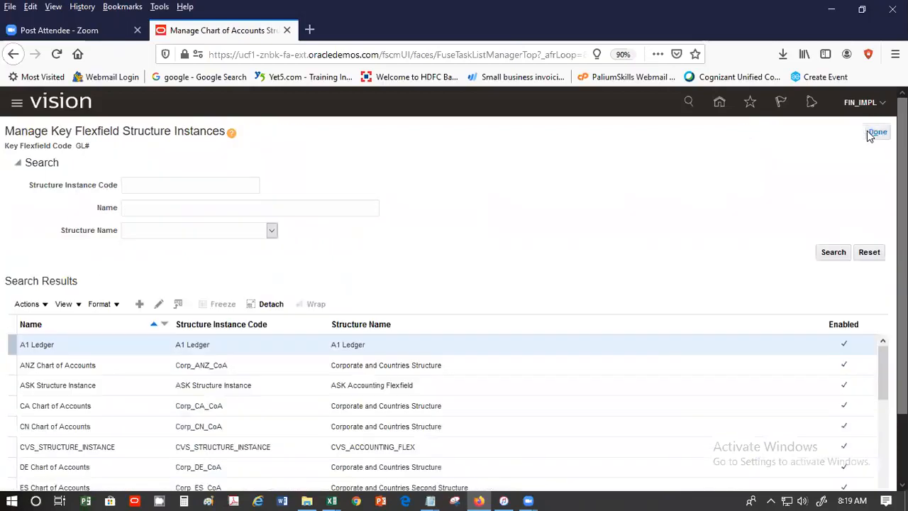
{"action": "left_click", "coordinate": [875, 132]}
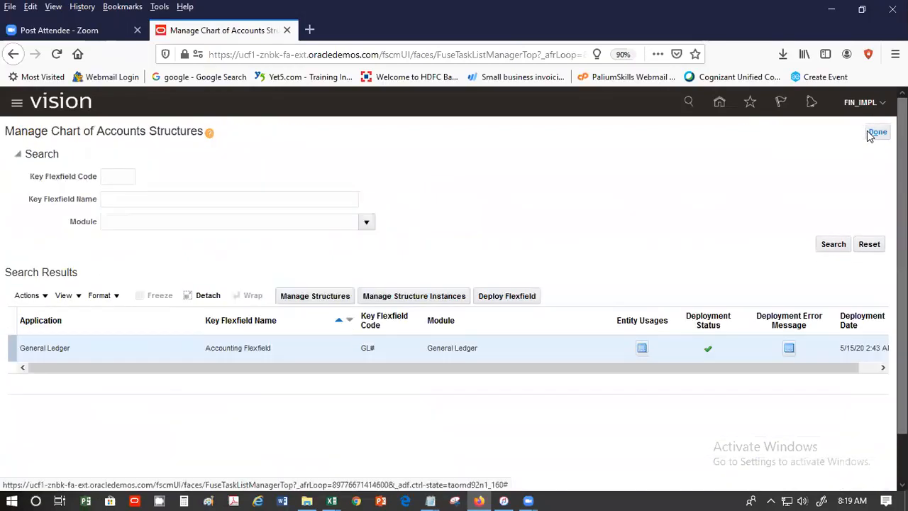
{"action": "left_click", "coordinate": [878, 138]}
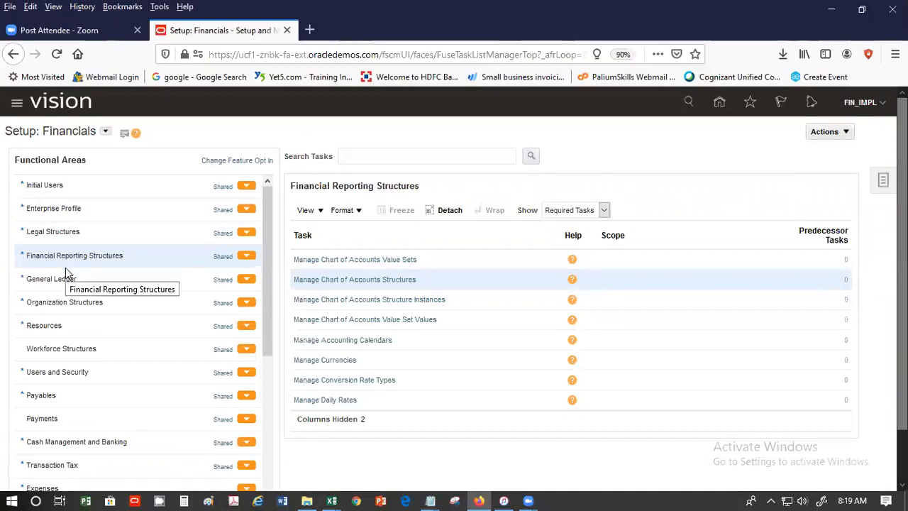
In the Manage Accounting Calendars task, find and open the SP InFus Ledger calendar
{"action": "left_click", "coordinate": [380, 341]}
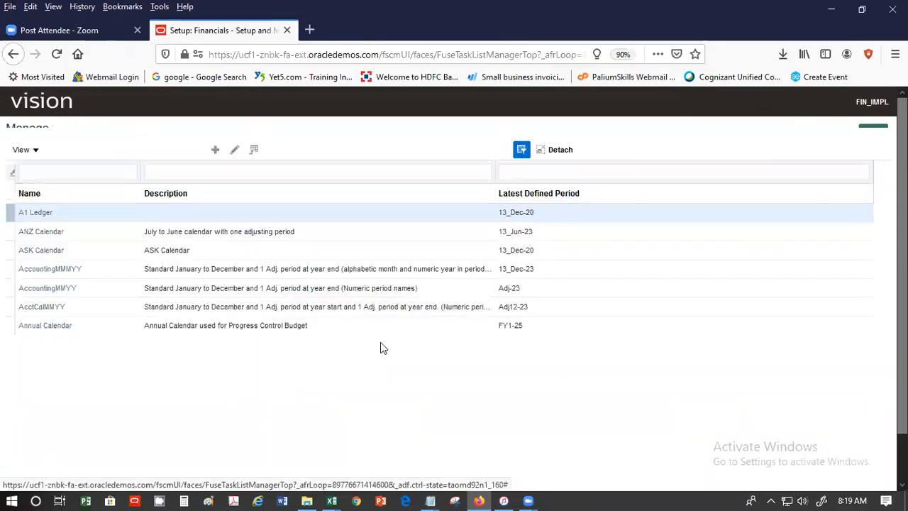
{"action": "scroll", "coordinate": [410, 403], "scroll_direction": "down", "scroll_amount": 1}
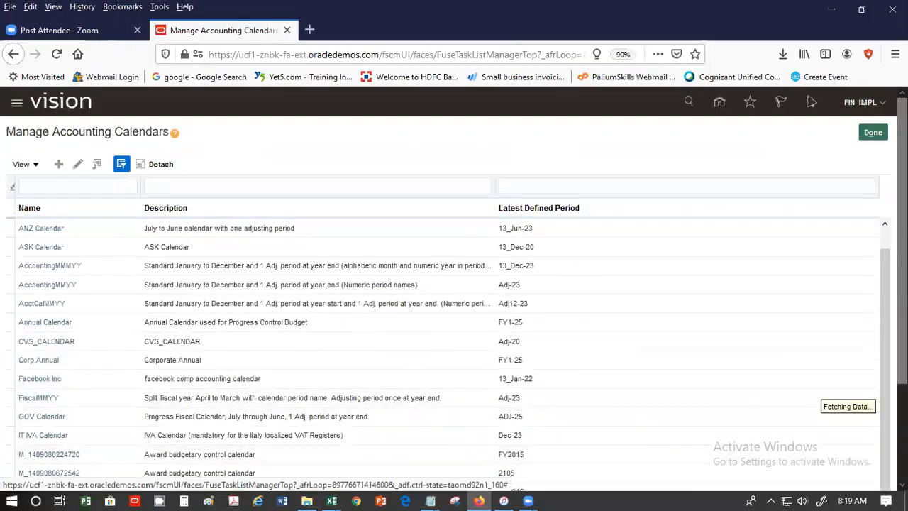
{"action": "scroll", "coordinate": [454, 284], "scroll_direction": "down", "scroll_amount": 2}
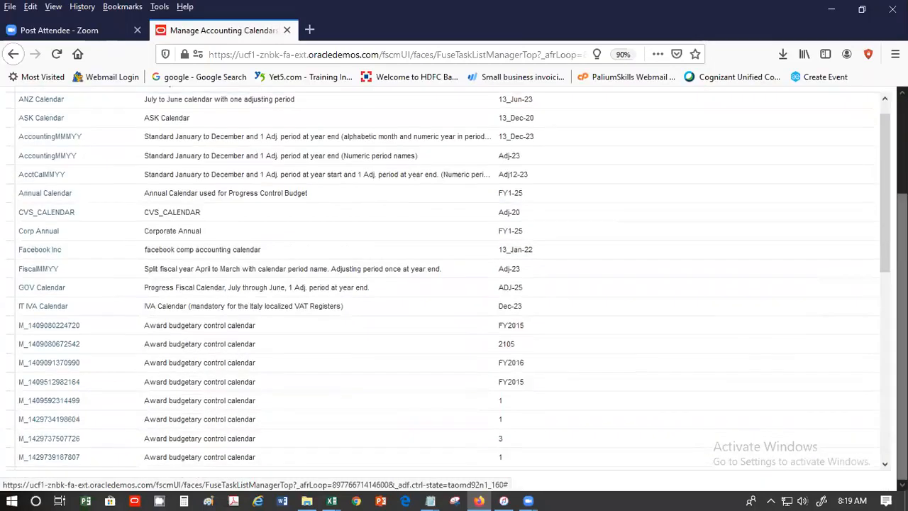
{"action": "left_click", "coordinate": [884, 454]}
{"action": "left_click", "coordinate": [884, 454]}
{"action": "left_click", "coordinate": [884, 454]}
{"action": "left_click", "coordinate": [884, 454]}
{"action": "left_click", "coordinate": [157, 389]}
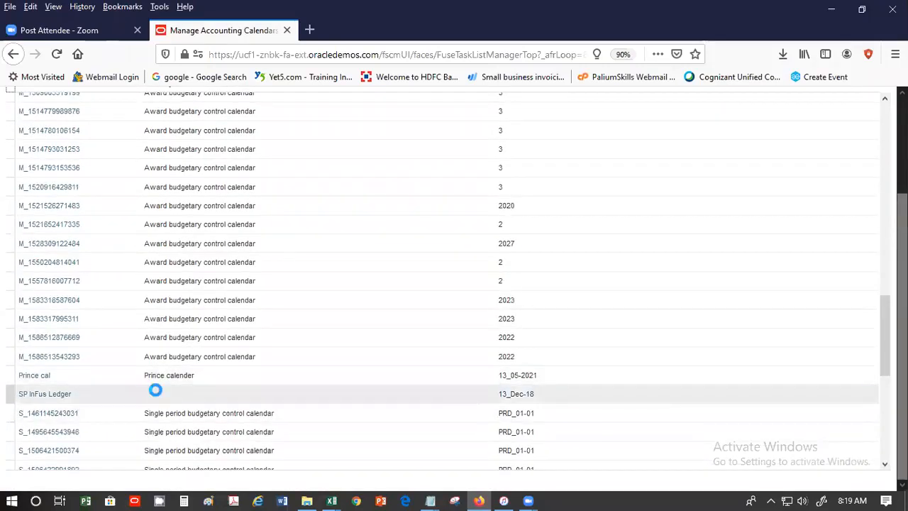
{"action": "left_click", "coordinate": [53, 396]}
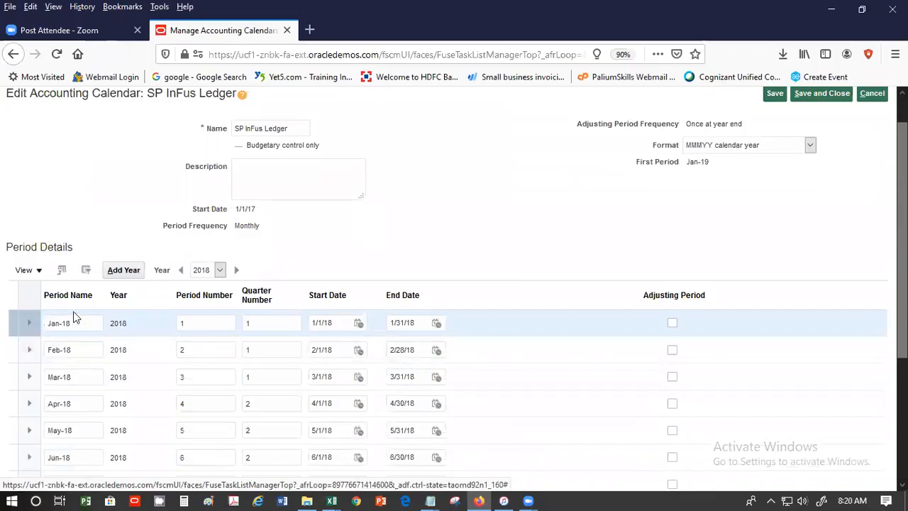
Review the SP InFus Ledger calendar's 2018 periods and adjusting period, and return to the calendar list without saving
{"action": "scroll", "coordinate": [74, 317], "scroll_direction": "down", "scroll_amount": 5}
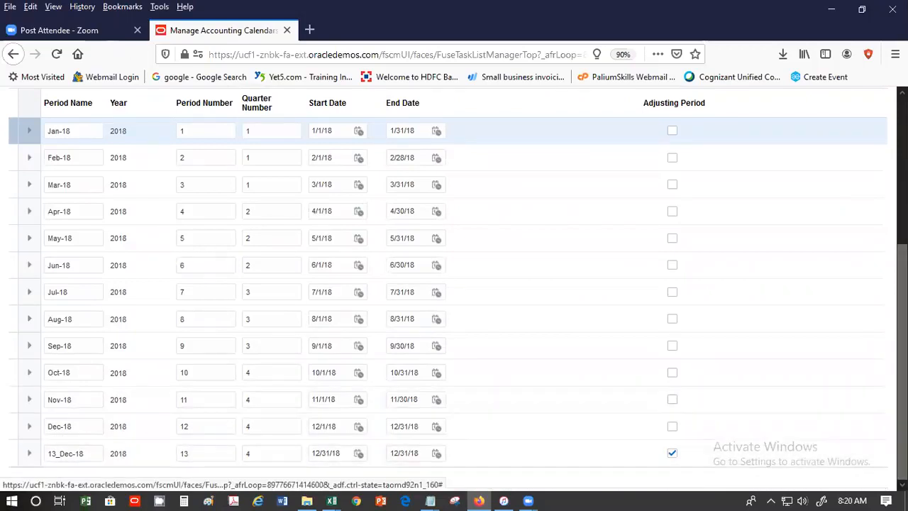
{"action": "scroll", "coordinate": [454, 284], "scroll_direction": "up", "scroll_amount": 5}
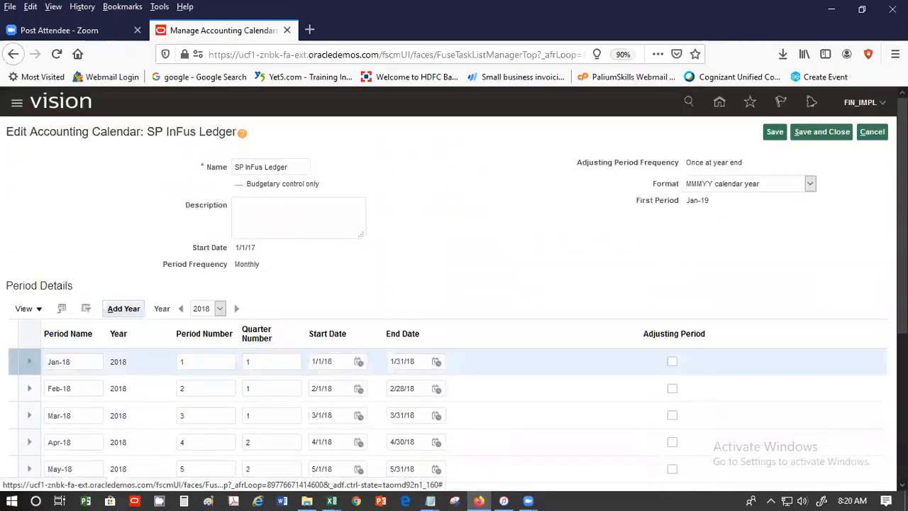
{"action": "scroll", "coordinate": [780, 462], "scroll_direction": "down", "scroll_amount": 3}
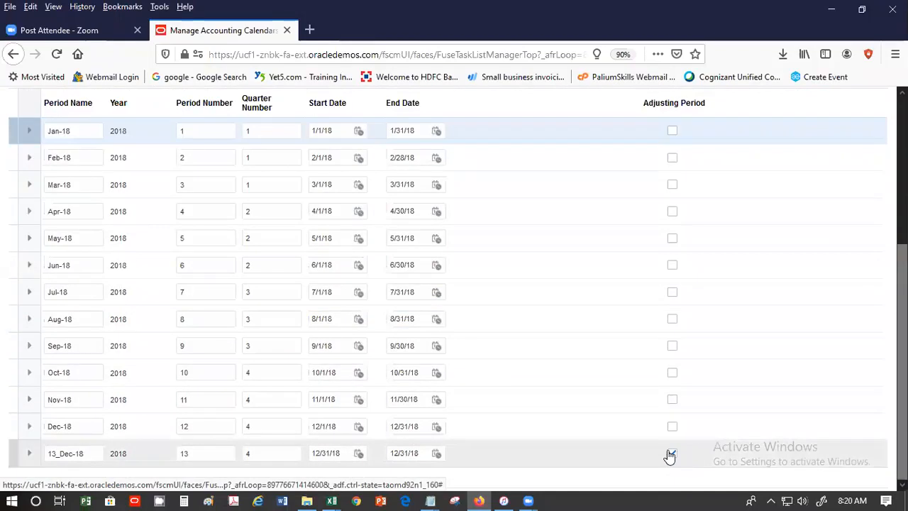
{"action": "scroll", "coordinate": [454, 283], "scroll_direction": "up", "scroll_amount": 3}
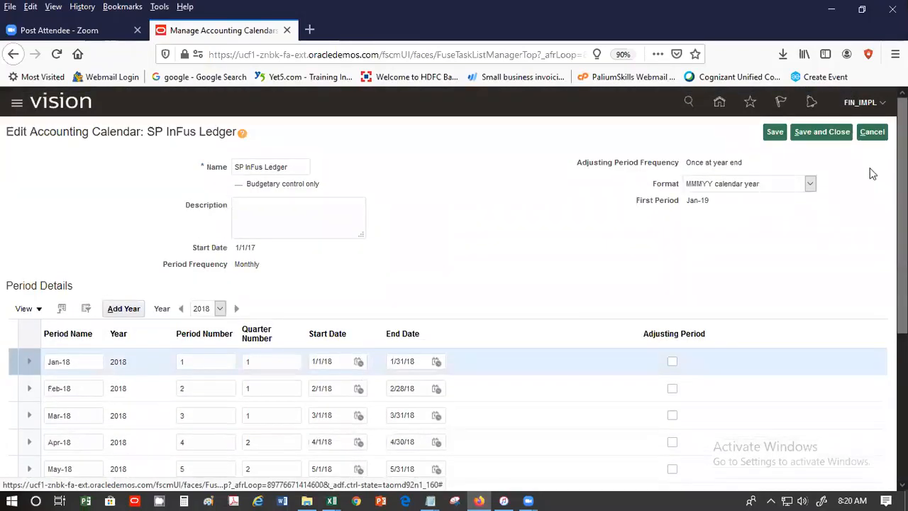
{"action": "left_click", "coordinate": [874, 132]}
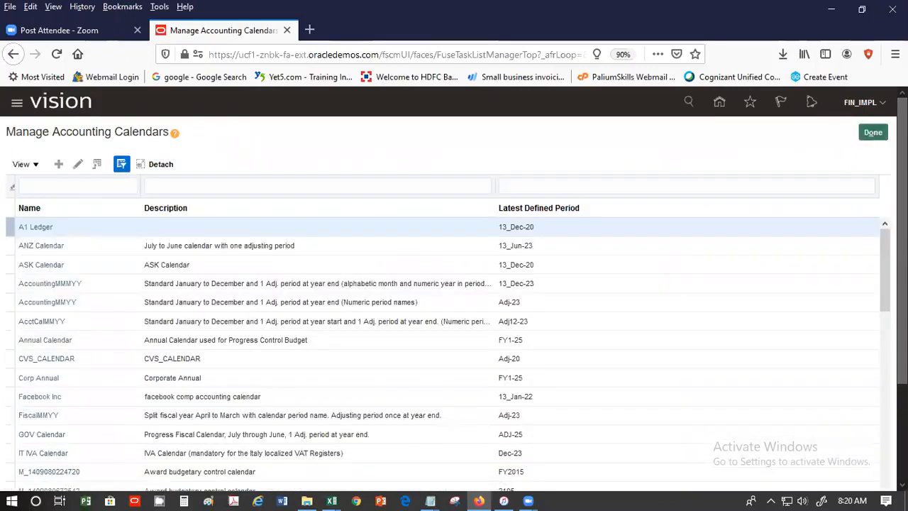
Look through the rest of the accounting calendar list and return to the Financials setup task list
{"action": "scroll", "coordinate": [454, 284], "scroll_direction": "down", "scroll_amount": 3}
{"action": "left_click_drag", "start_coordinate": [884, 146], "coordinate": [884, 419]}
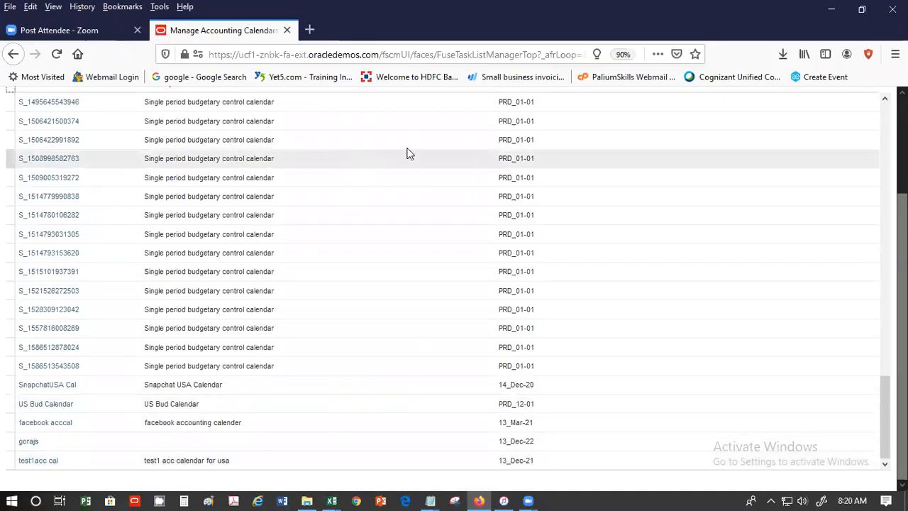
{"action": "scroll", "coordinate": [454, 283], "scroll_direction": "up", "scroll_amount": 3}
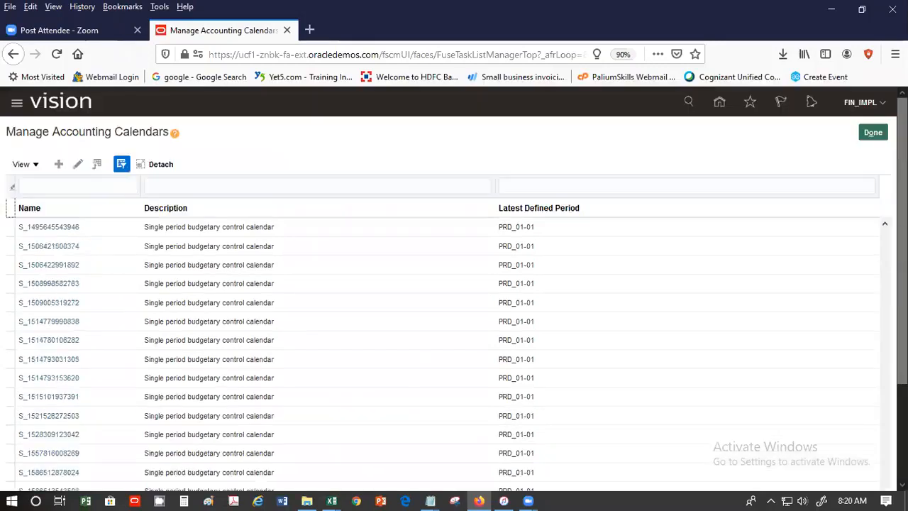
{"action": "left_click", "coordinate": [874, 136]}
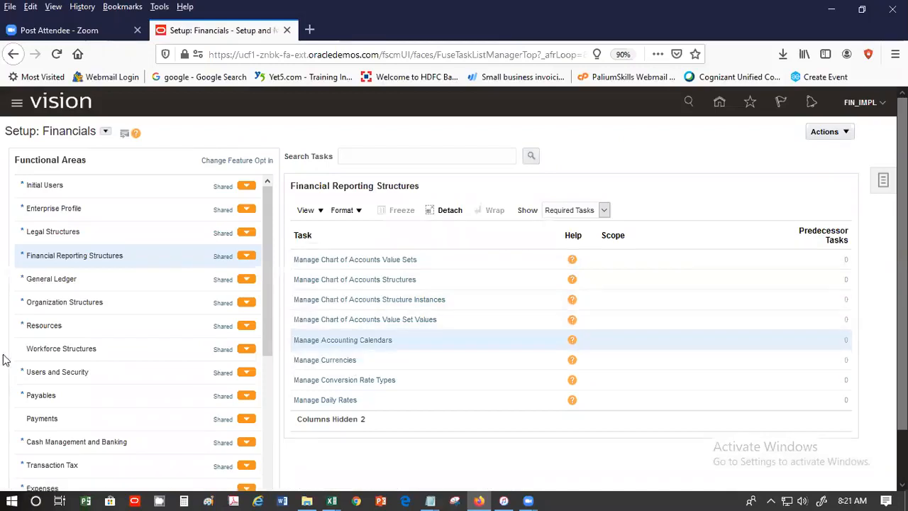
In the Legal Structures tasks, choose Select and Add as the Manage Legal Entity scope and open the legal entity list
{"action": "left_click", "coordinate": [75, 282]}
{"action": "left_click", "coordinate": [68, 231]}
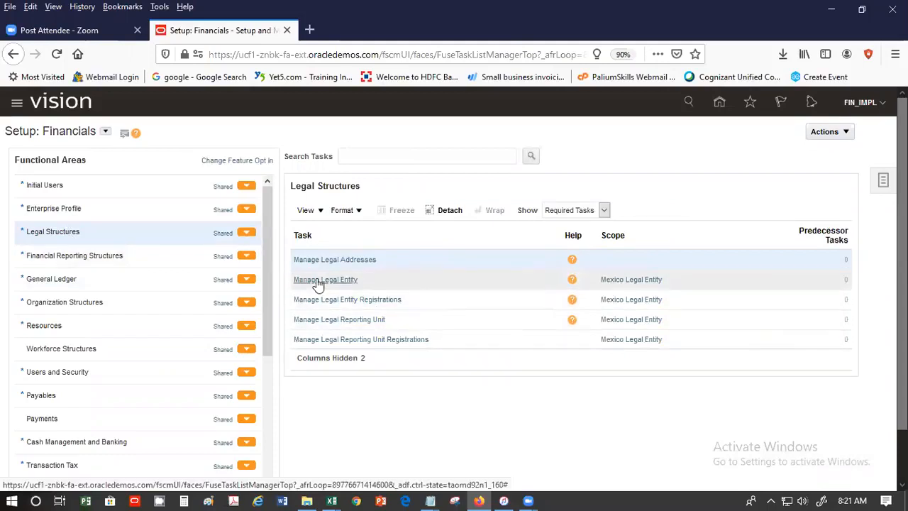
{"action": "left_click", "coordinate": [638, 281]}
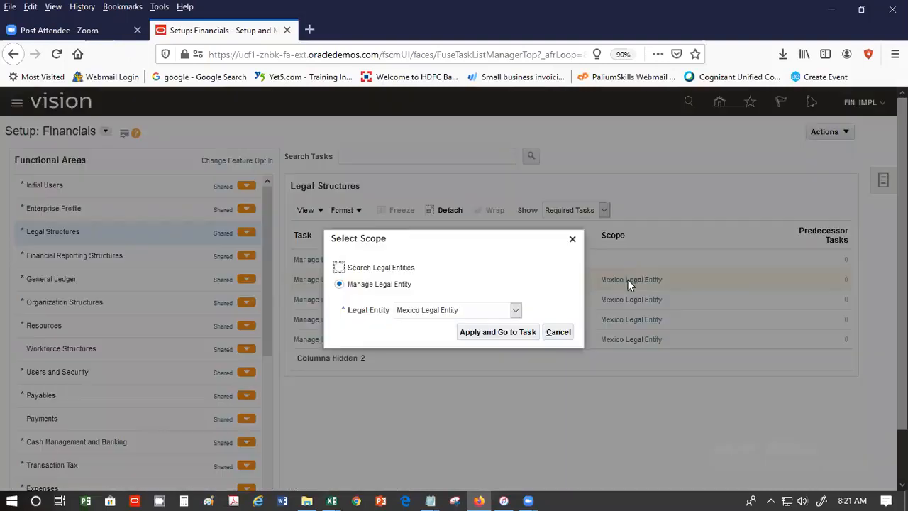
{"action": "left_click", "coordinate": [558, 332]}
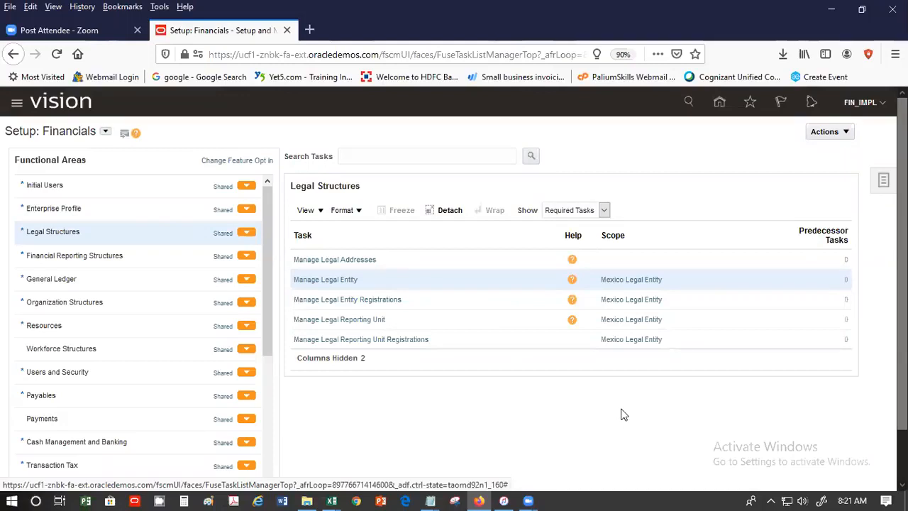
{"action": "left_click", "coordinate": [630, 279]}
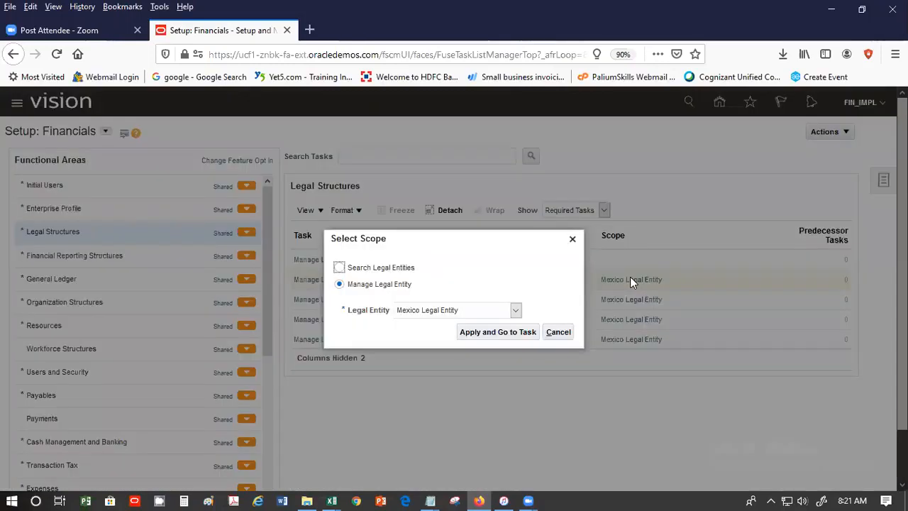
{"action": "left_click", "coordinate": [516, 310]}
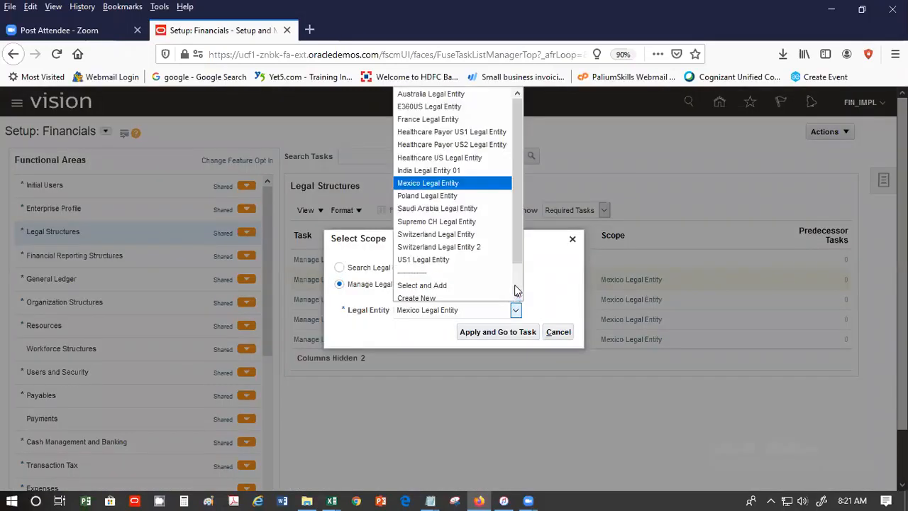
{"action": "left_click", "coordinate": [445, 281]}
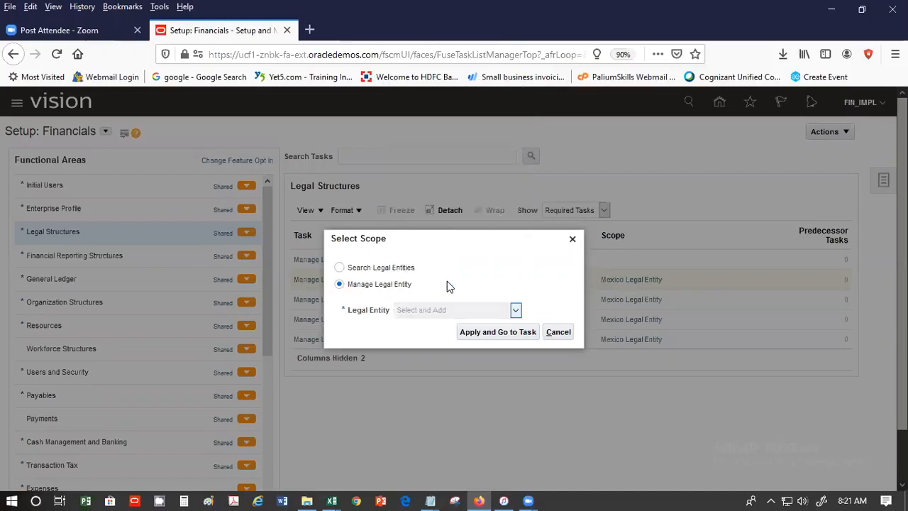
{"action": "left_click", "coordinate": [488, 333]}
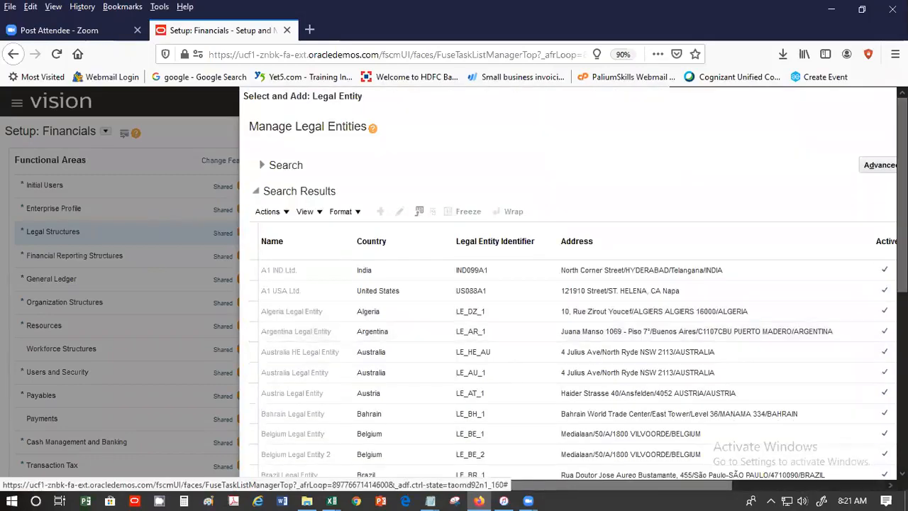
Look over the legal entity list and reduce the page zoom to 67%
{"action": "left_click_drag", "start_coordinate": [902, 220], "coordinate": [902, 248]}
{"action": "left_click_drag", "start_coordinate": [902, 284], "coordinate": [901, 422]}
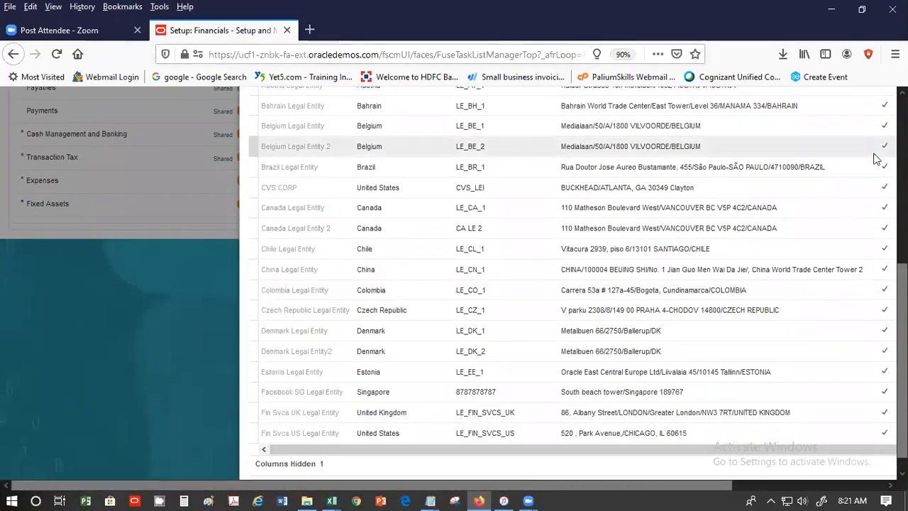
{"action": "key", "text": "ctrl+minus"}
{"action": "key", "text": "ctrl+minus"}
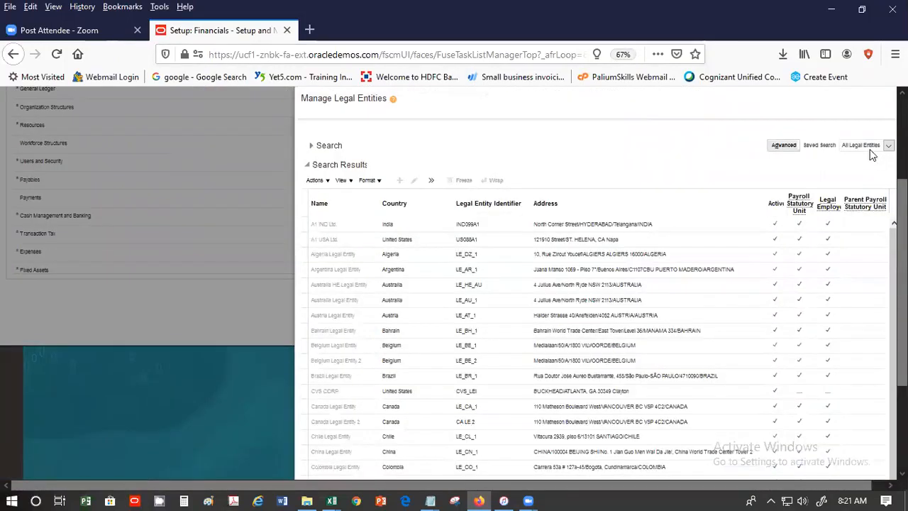
{"action": "triple_click", "coordinate": [383, 98]}
{"action": "key", "text": "ctrl+a"}
{"action": "left_click", "coordinate": [438, 105]}
Find SP IFU InFusion USA Ltd. in the legal entity list and save it as the scope of the Manage Legal Entity task
{"action": "scroll", "coordinate": [544, 189], "scroll_direction": "down", "scroll_amount": 3}
{"action": "scroll", "coordinate": [562, 329], "scroll_direction": "down", "scroll_amount": 2}
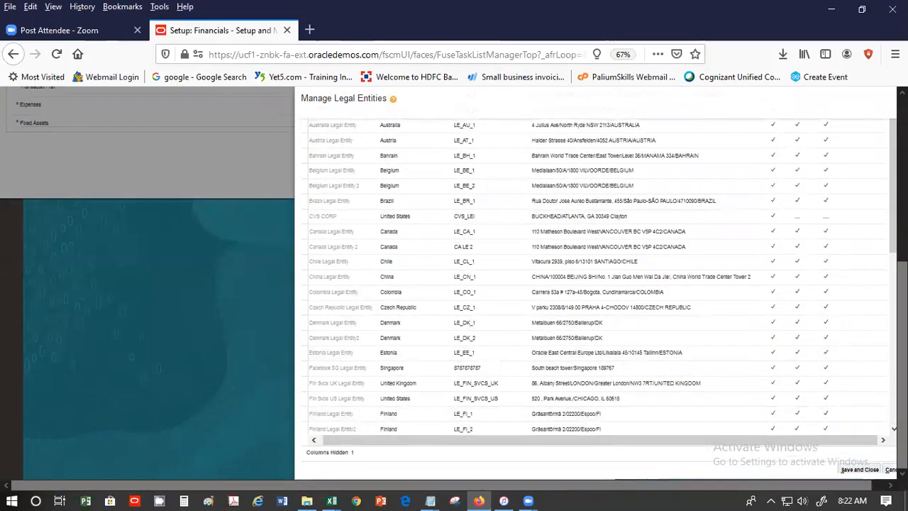
{"action": "scroll", "coordinate": [596, 277], "scroll_direction": "down", "scroll_amount": 5}
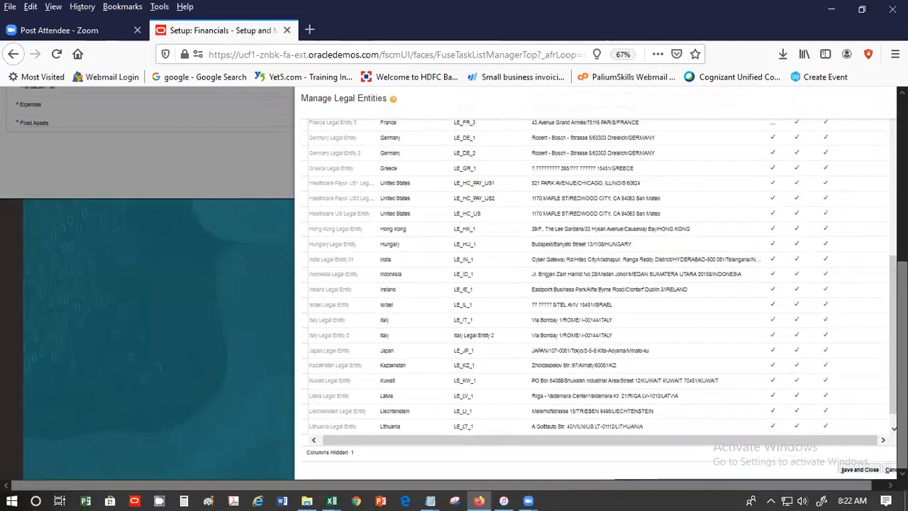
{"action": "scroll", "coordinate": [596, 277], "scroll_direction": "down", "scroll_amount": 5}
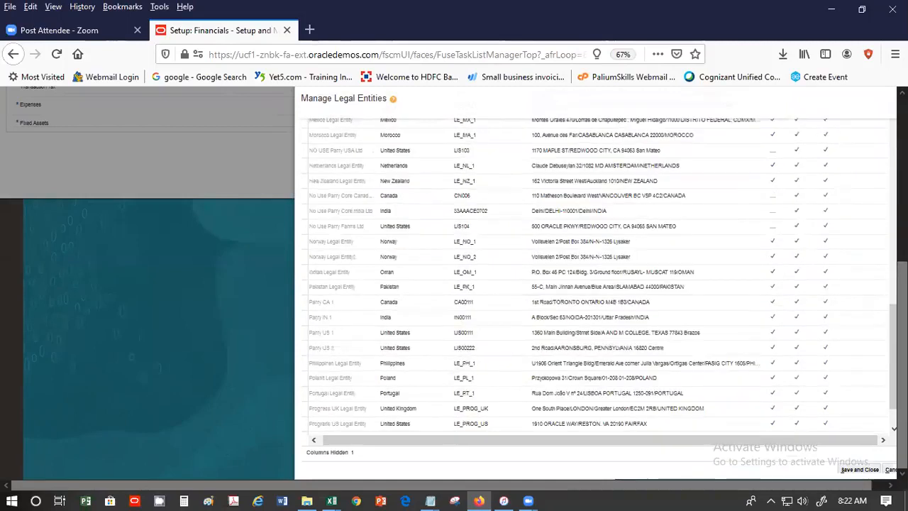
{"action": "scroll", "coordinate": [596, 277], "scroll_direction": "down", "scroll_amount": 5}
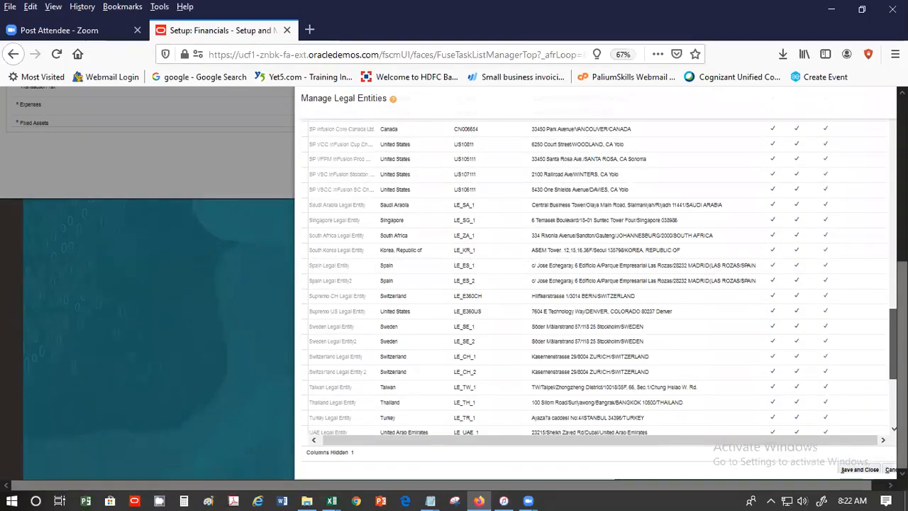
{"action": "scroll", "coordinate": [596, 277], "scroll_direction": "up", "scroll_amount": 2}
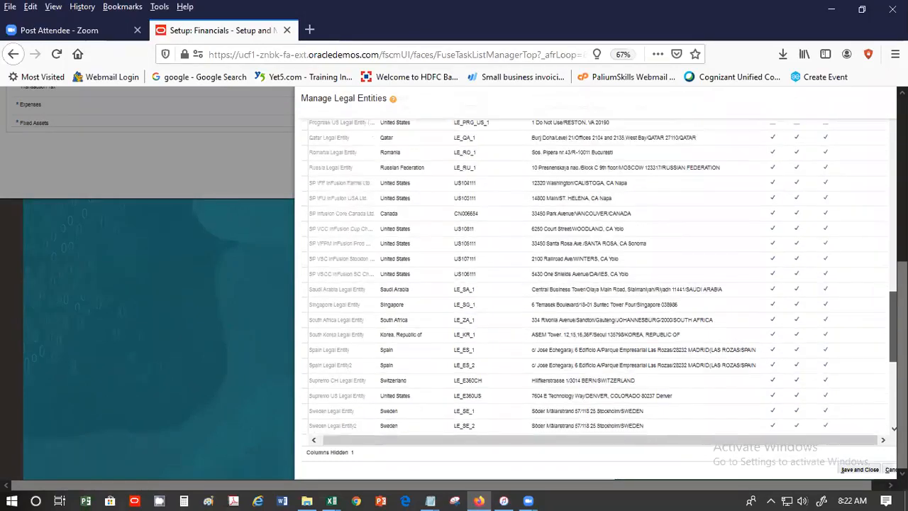
{"action": "left_click", "coordinate": [367, 199]}
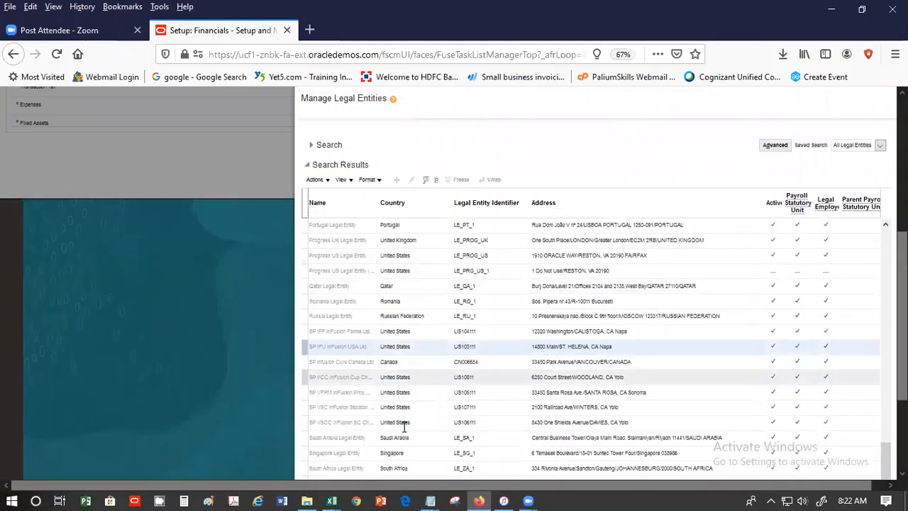
{"action": "left_click_drag", "start_coordinate": [902, 326], "coordinate": [902, 401]}
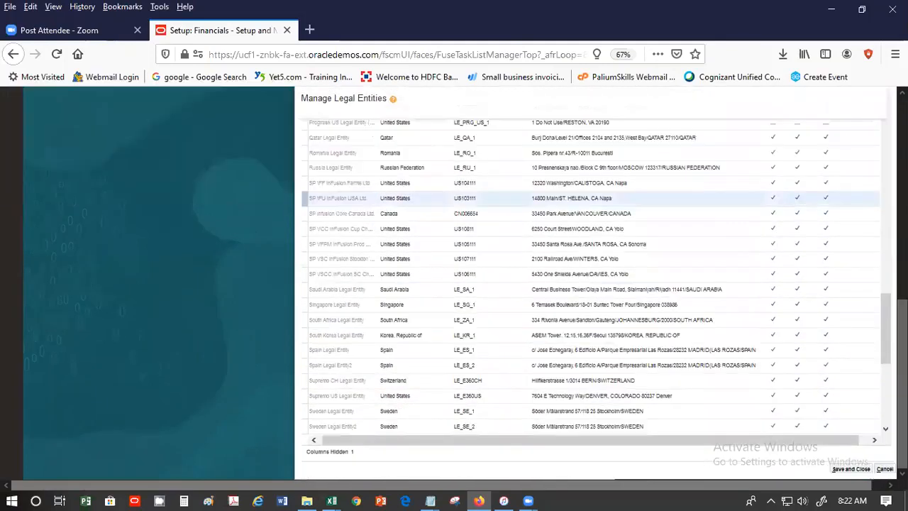
{"action": "left_click", "coordinate": [848, 468]}
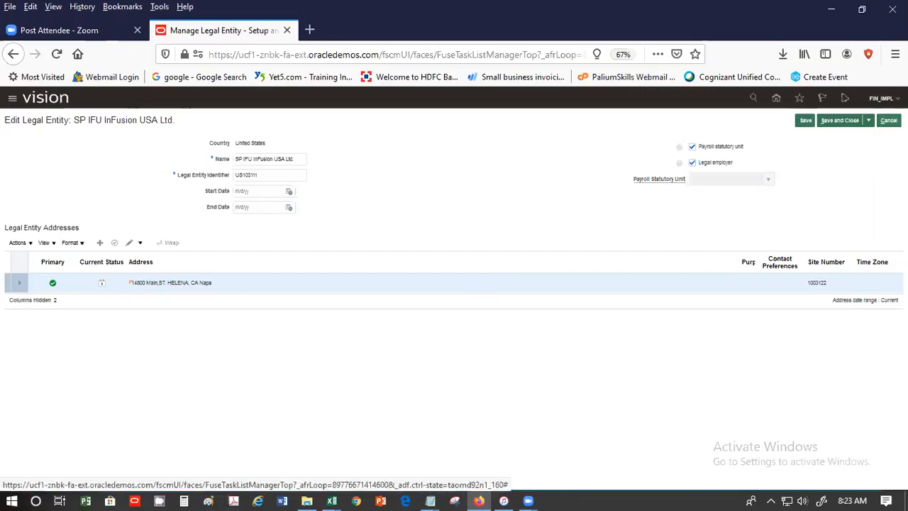
Leave the legal entity without saving, review its details under Manage Legal Entity Registrations and cancel back to the task list
{"action": "left_click", "coordinate": [888, 120]}
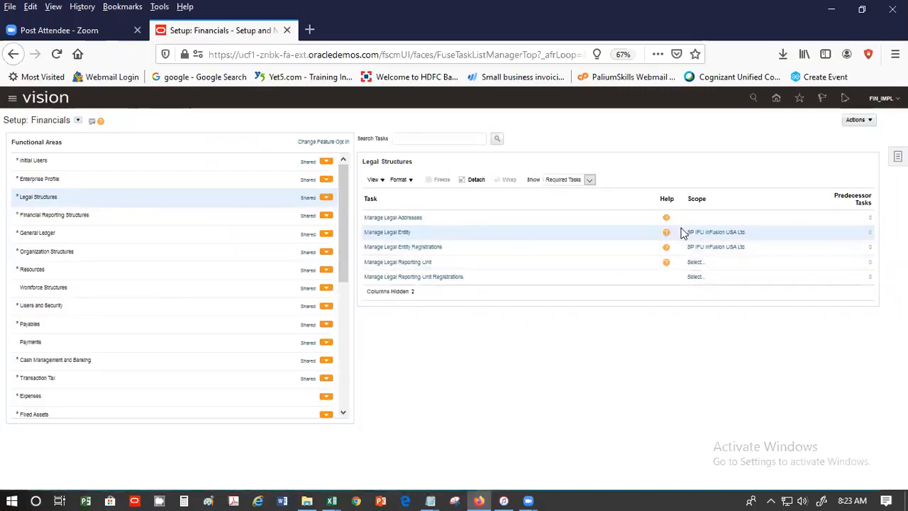
{"action": "left_click", "coordinate": [422, 248]}
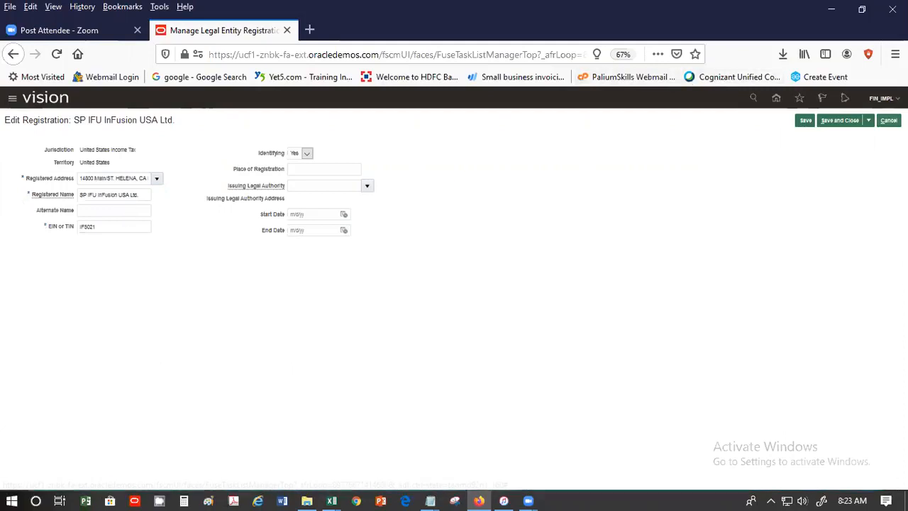
{"action": "left_click", "coordinate": [889, 121]}
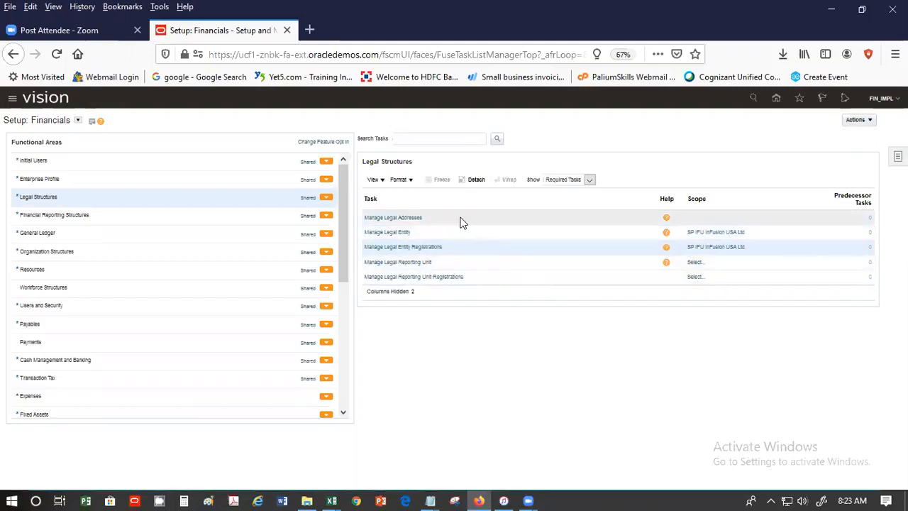
In the General Ledger task Manage Primary Ledgers, check the status of the SP InFus Ledger CA and US ledgers and return to the task list
{"action": "left_click", "coordinate": [72, 238]}
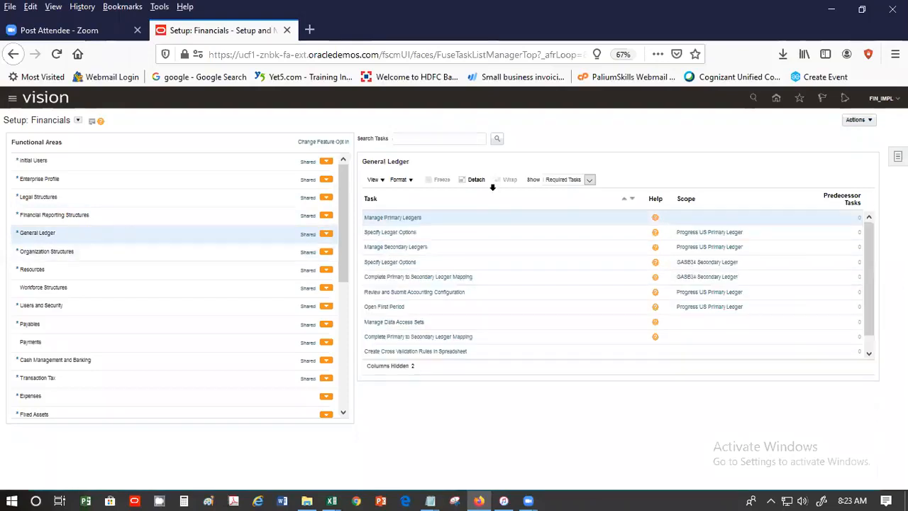
{"action": "left_click", "coordinate": [394, 217]}
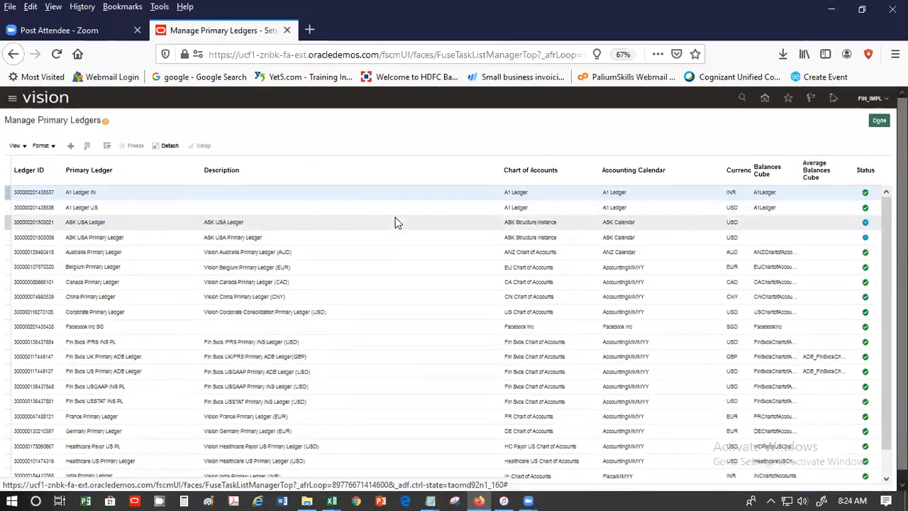
{"action": "scroll", "coordinate": [585, 377], "scroll_direction": "down", "scroll_amount": 2}
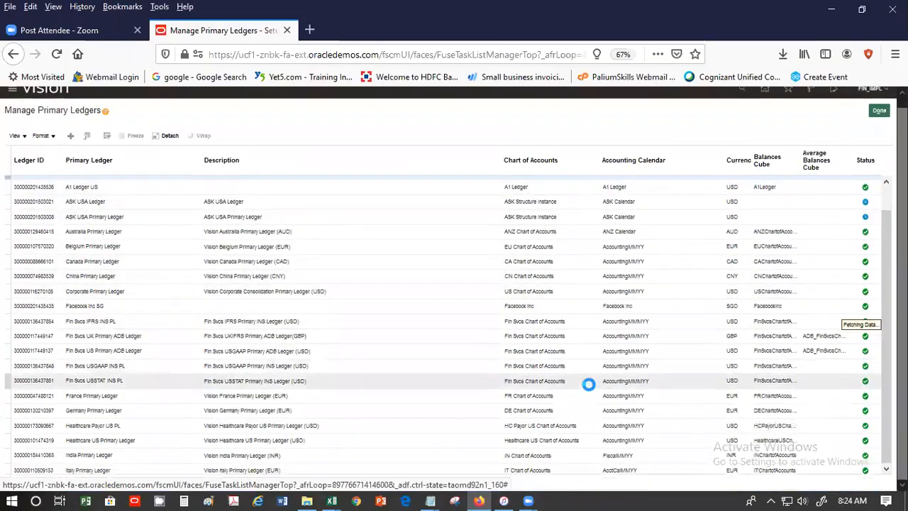
{"action": "scroll", "coordinate": [880, 480], "scroll_direction": "down", "scroll_amount": 1}
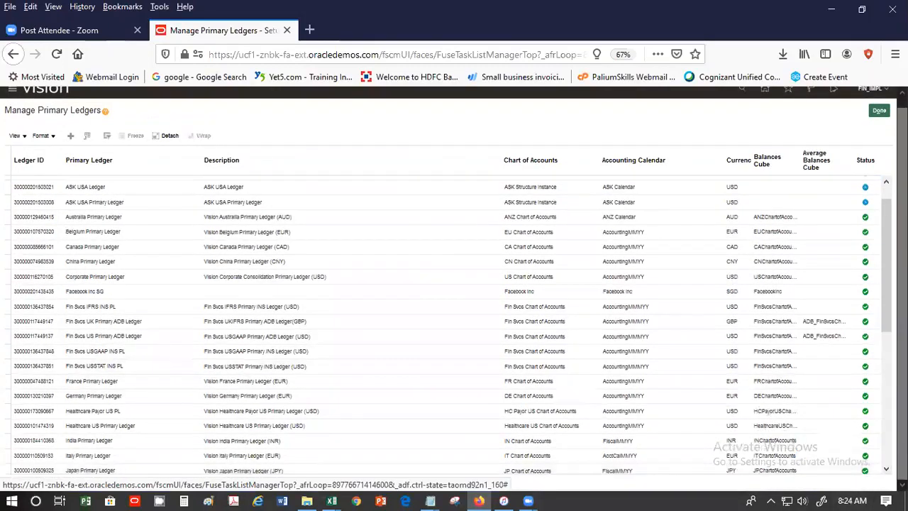
{"action": "left_click", "coordinate": [886, 408]}
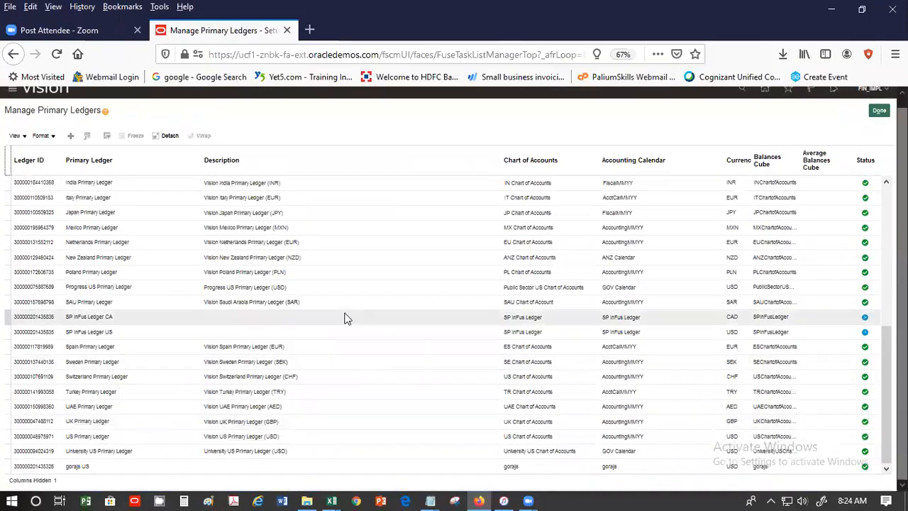
{"action": "left_click", "coordinate": [128, 331]}
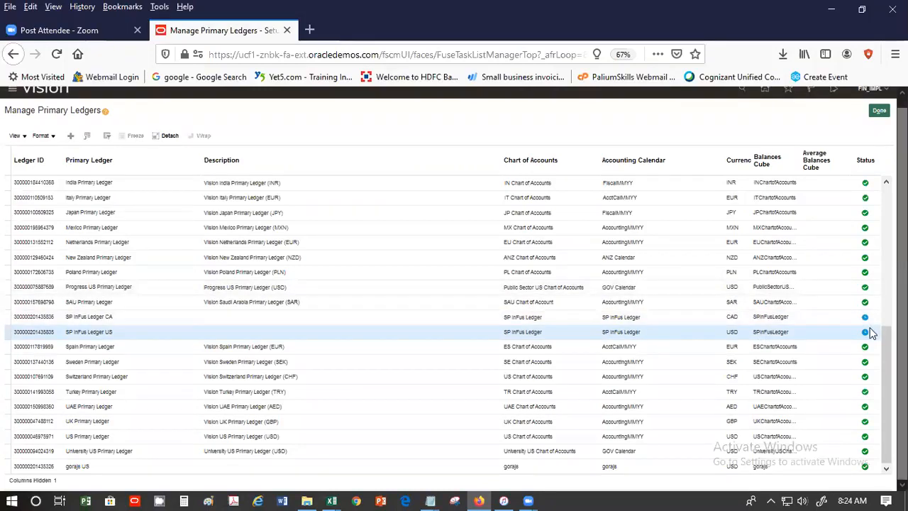
{"action": "mouse_move", "coordinate": [867, 334]}
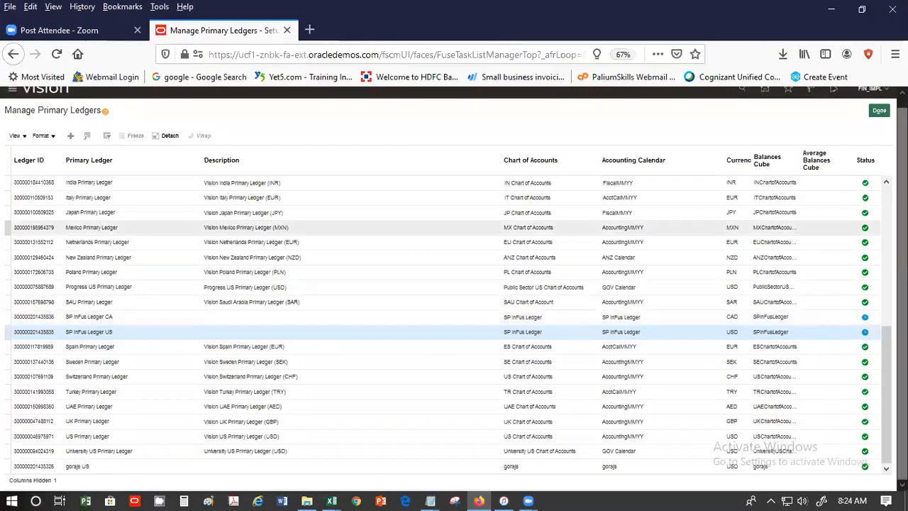
{"action": "key", "text": "alt+shift+o"}
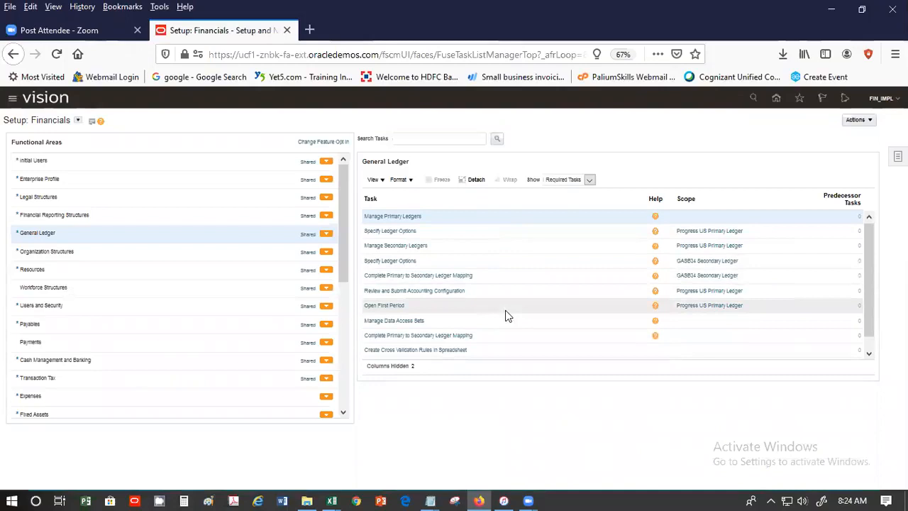
Switch the General Ledger task list from Required Tasks to All Tasks
{"action": "scroll", "coordinate": [508, 313], "scroll_direction": "down", "scroll_amount": 1}
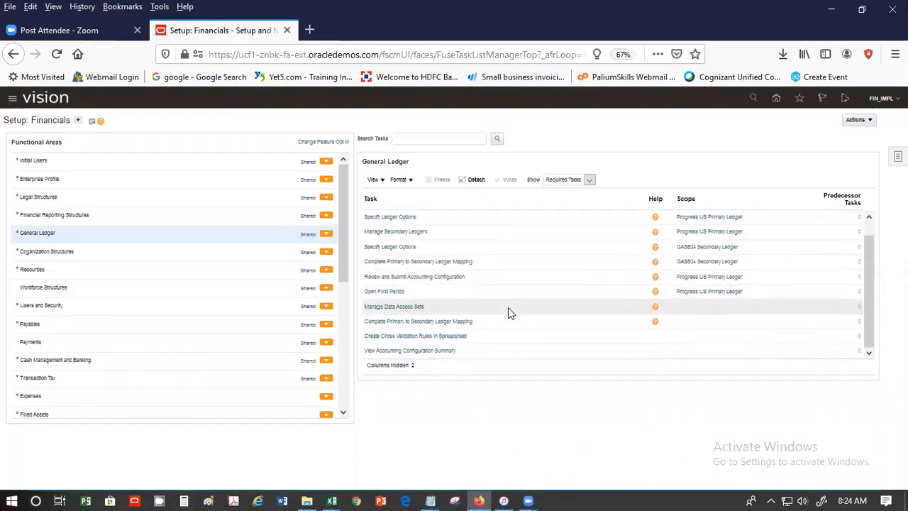
{"action": "scroll", "coordinate": [867, 226], "scroll_direction": "up", "scroll_amount": 1}
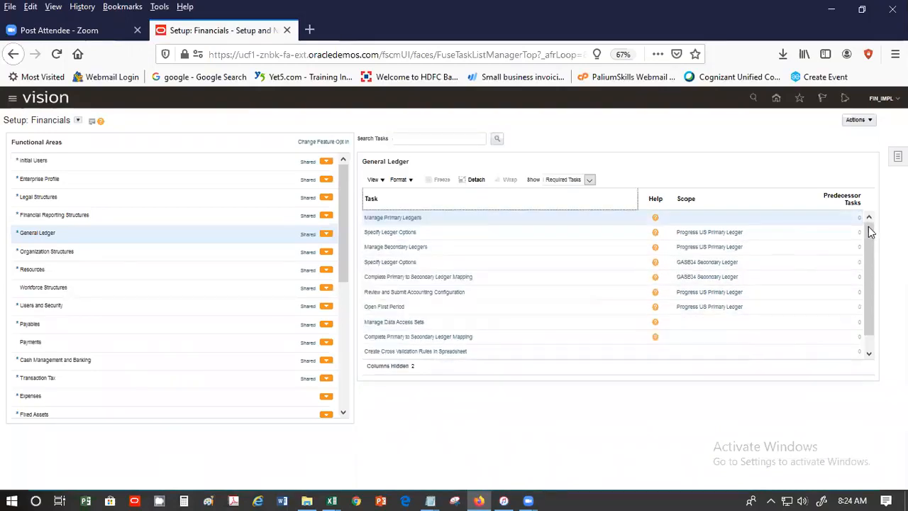
{"action": "triple_click", "coordinate": [863, 247]}
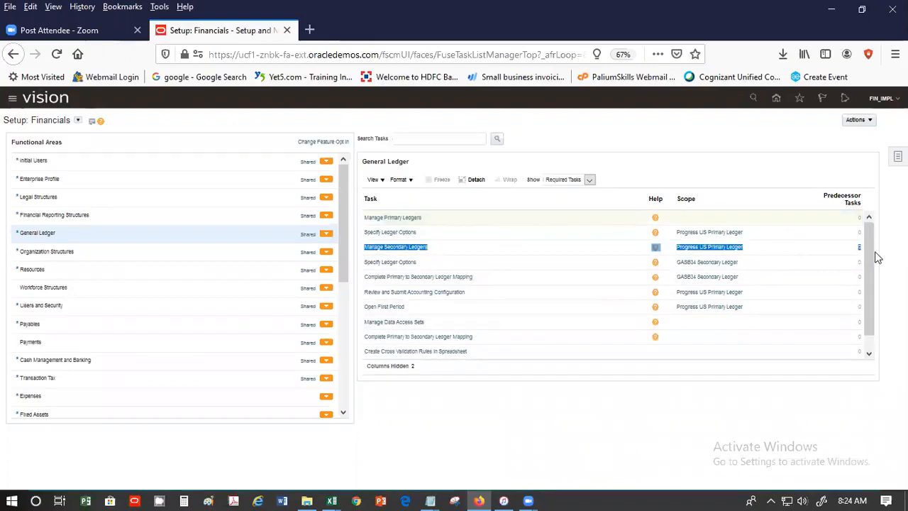
{"action": "left_click", "coordinate": [578, 181]}
{"action": "left_click", "coordinate": [572, 190]}
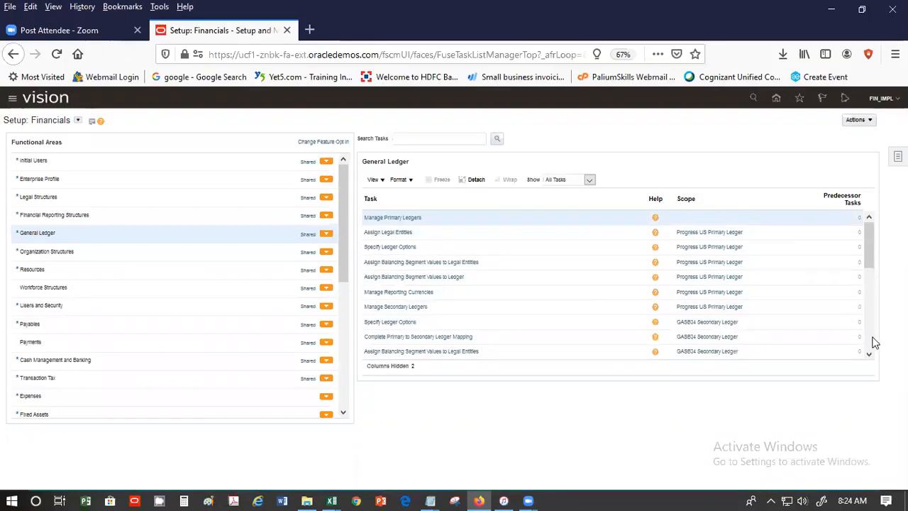
Look through all the General Ledger setup tasks and sort the list by task name in descending order
{"action": "scroll", "coordinate": [873, 344], "scroll_direction": "down", "scroll_amount": 3}
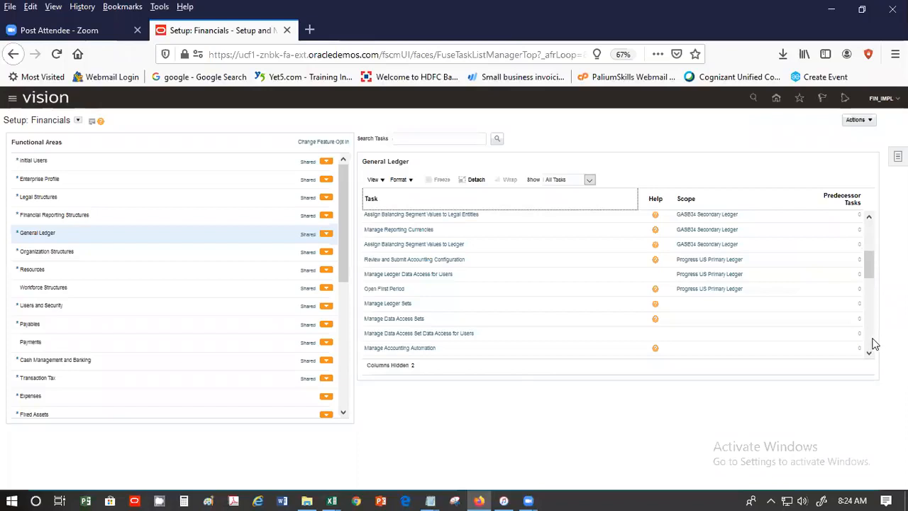
{"action": "scroll", "coordinate": [872, 344], "scroll_direction": "down", "scroll_amount": 3}
{"action": "scroll", "coordinate": [873, 343], "scroll_direction": "down", "scroll_amount": 3}
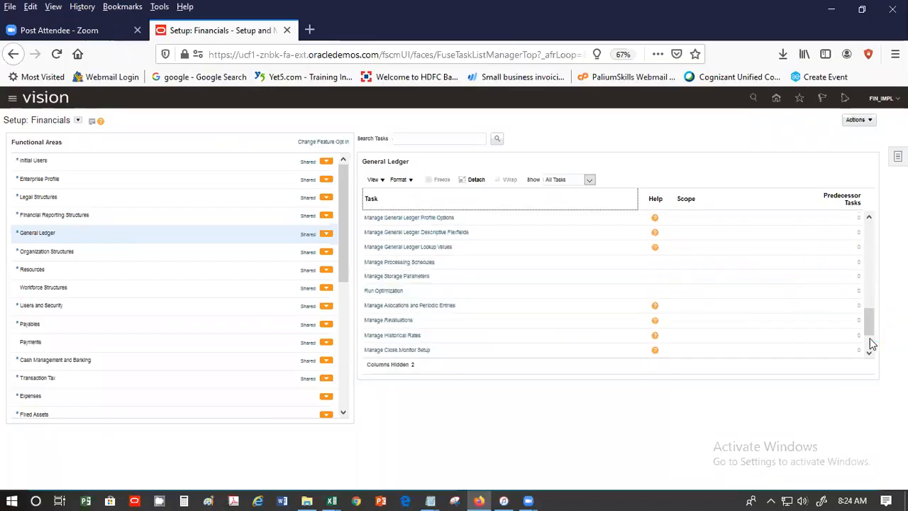
{"action": "scroll", "coordinate": [873, 343], "scroll_direction": "down", "scroll_amount": 1}
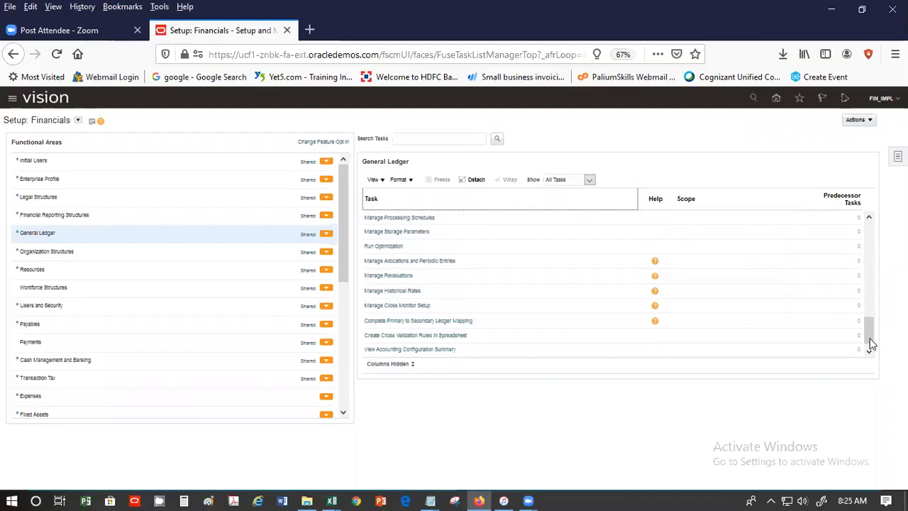
{"action": "left_click", "coordinate": [632, 201]}
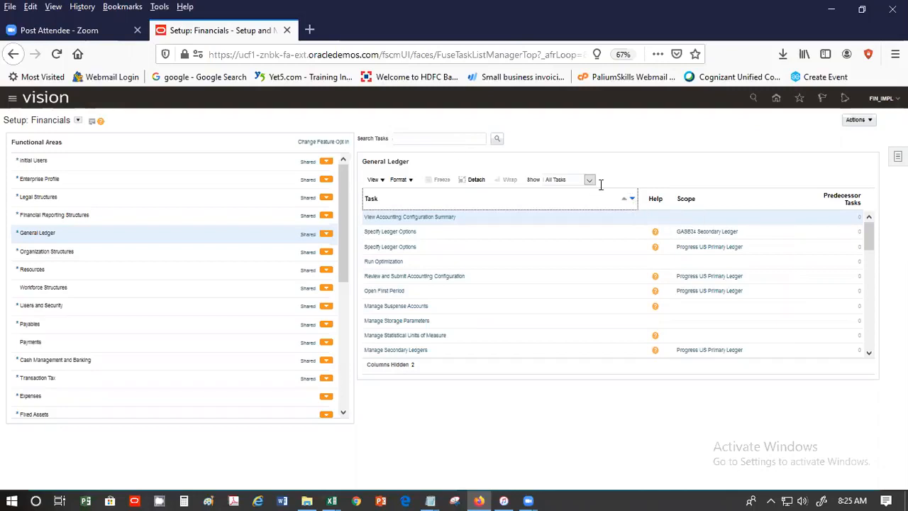
Search the setup tasks for "Business" and open the Manage Business Unit task under Organization Structures
{"action": "left_click", "coordinate": [452, 140]}
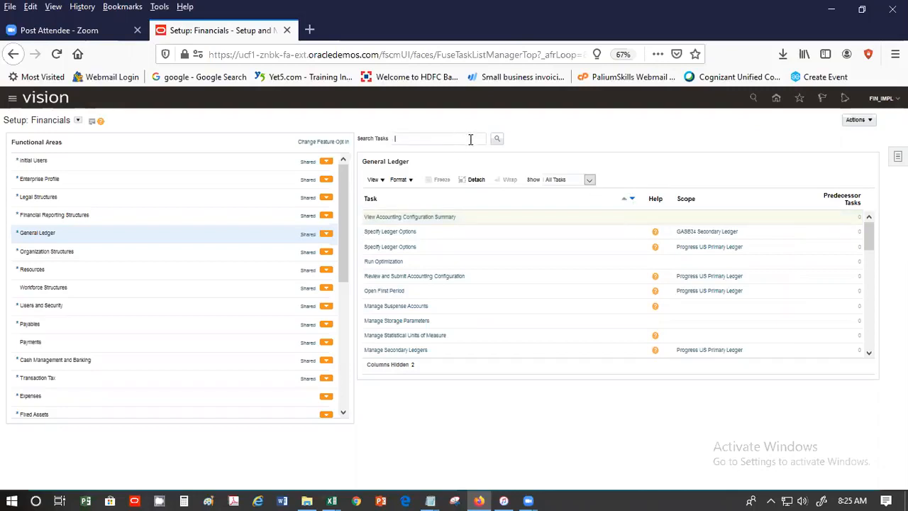
{"action": "type", "text": "Business"}
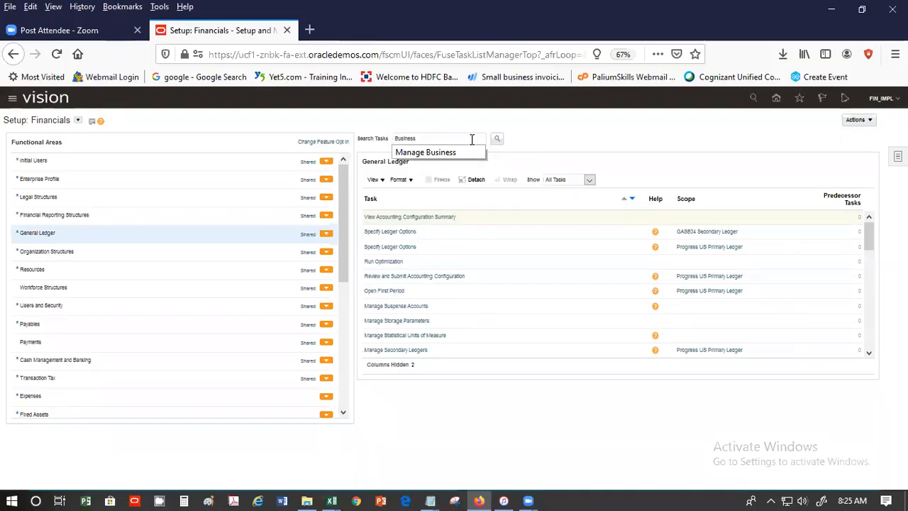
{"action": "key", "text": "Return"}
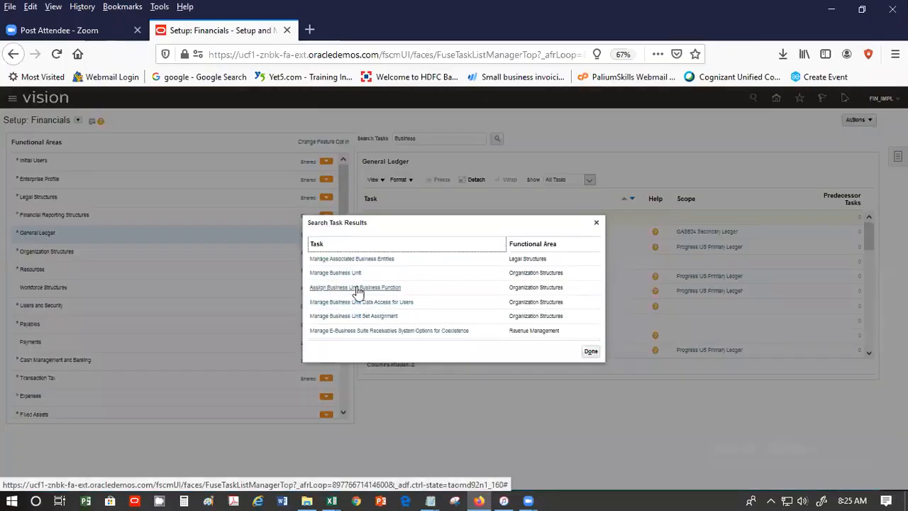
{"action": "left_click", "coordinate": [346, 273]}
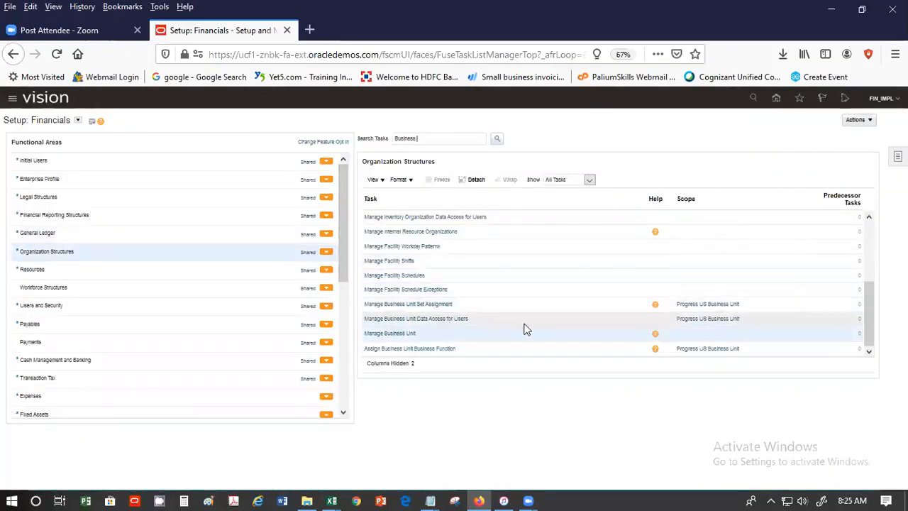
{"action": "left_click", "coordinate": [395, 335]}
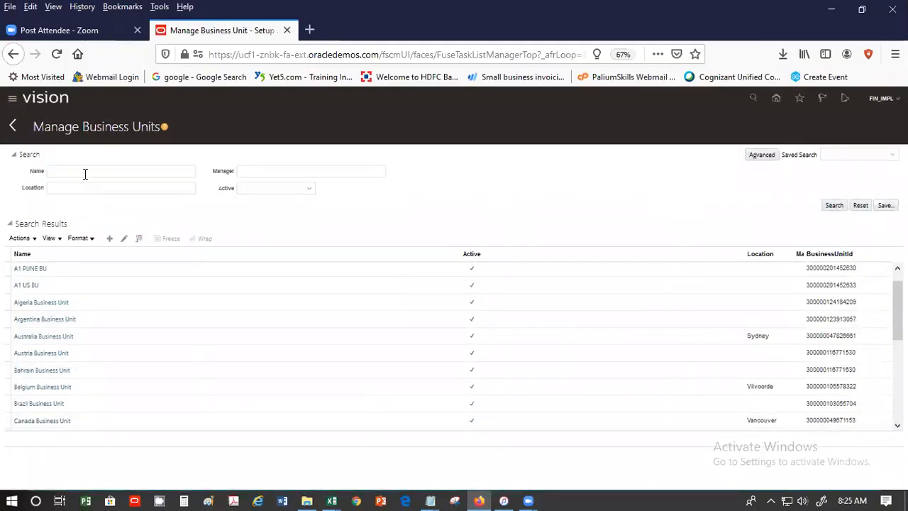
Search the business units for names starting with SP and return to the setup task list
{"action": "type", "text": "S"}
{"action": "type", "text": "R"}
{"action": "left_click", "coordinate": [833, 206]}
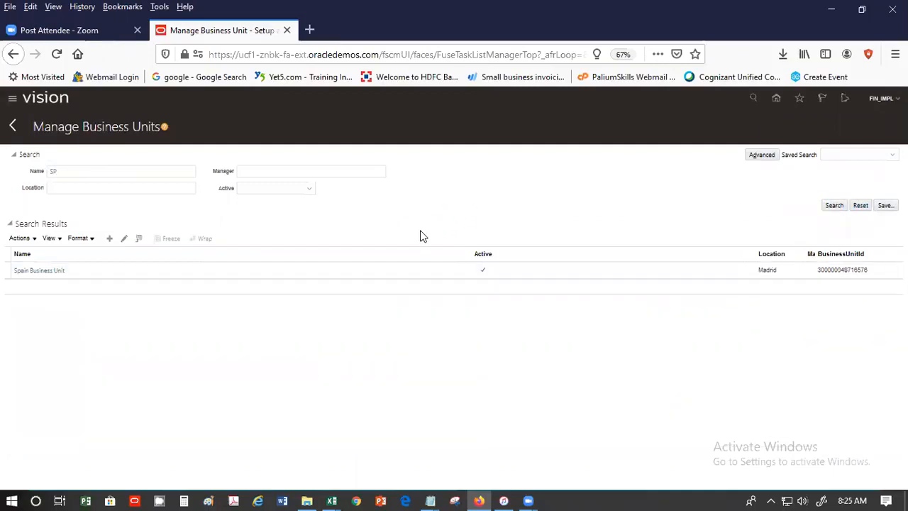
{"action": "left_click", "coordinate": [829, 205]}
{"action": "left_click", "coordinate": [13, 125]}
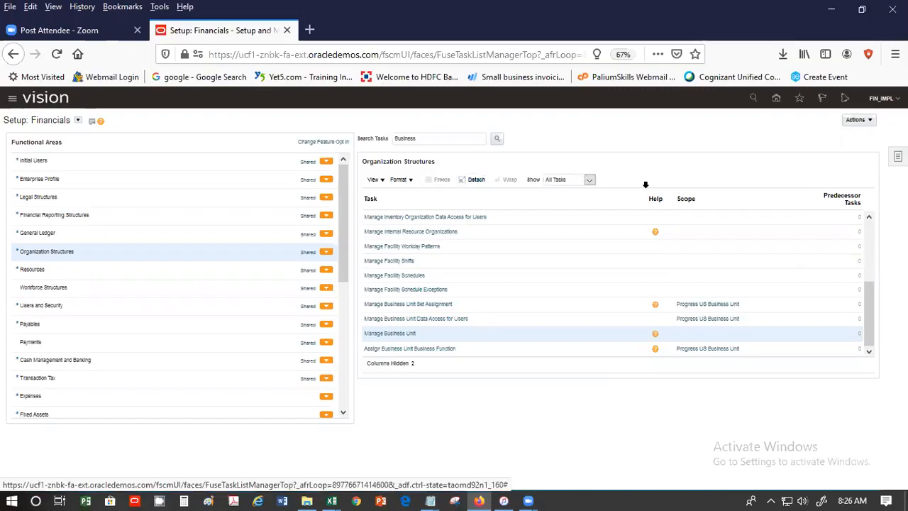
Review the General Ledger Specify Ledger Options of Progress US Primary Ledger, from general information to sequencing, and cancel without saving
{"action": "left_click", "coordinate": [46, 215]}
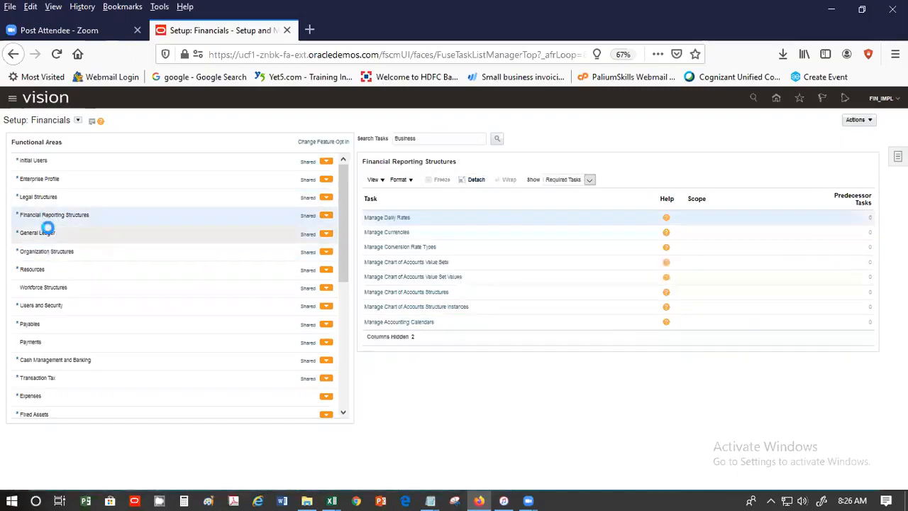
{"action": "left_click", "coordinate": [47, 232]}
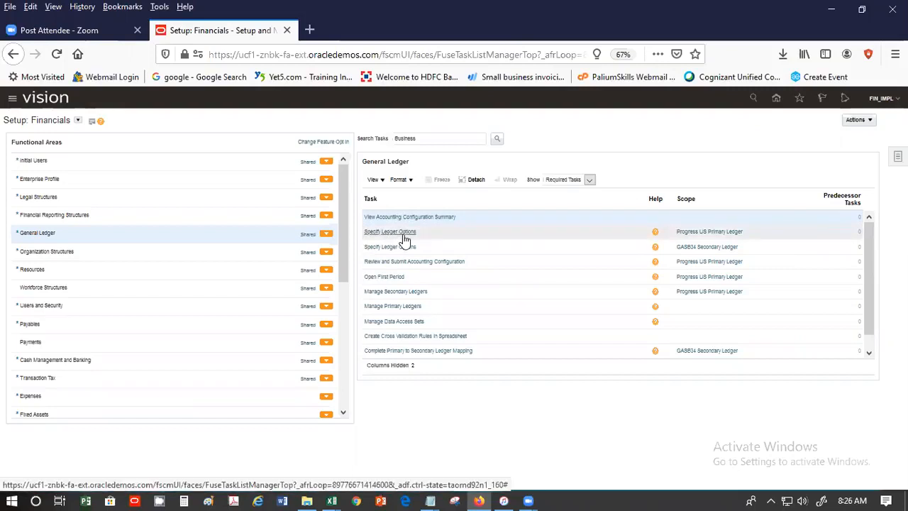
{"action": "left_click", "coordinate": [403, 232]}
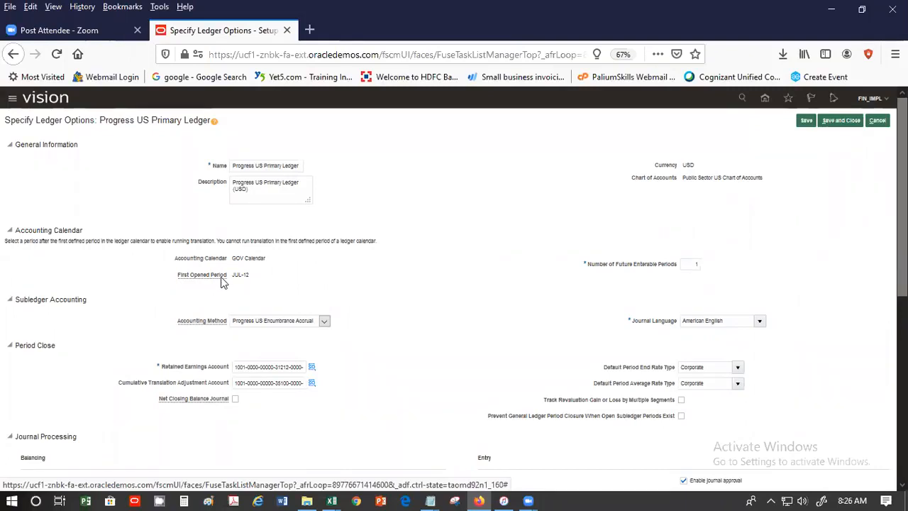
{"action": "scroll", "coordinate": [220, 276], "scroll_direction": "down", "scroll_amount": 3}
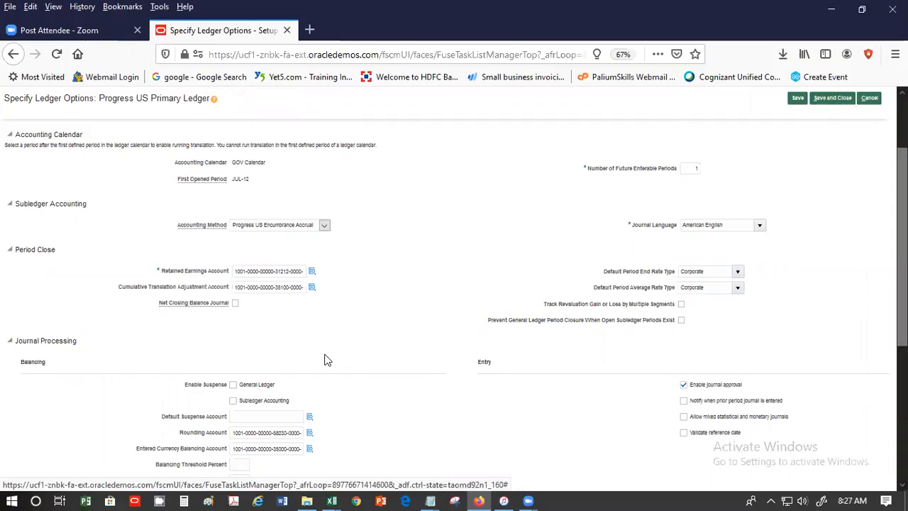
{"action": "scroll", "coordinate": [331, 359], "scroll_direction": "down", "scroll_amount": 3}
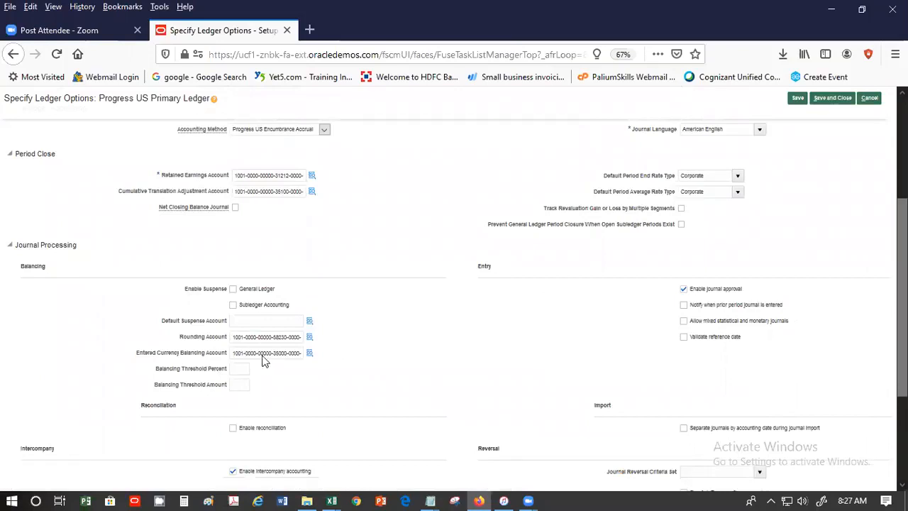
{"action": "scroll", "coordinate": [263, 355], "scroll_direction": "down", "scroll_amount": 5}
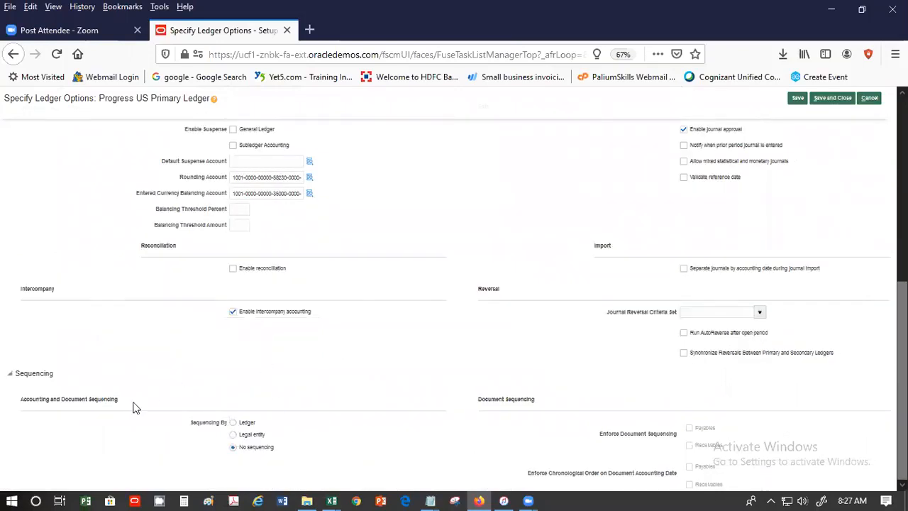
{"action": "scroll", "coordinate": [338, 279], "scroll_direction": "up", "scroll_amount": 4}
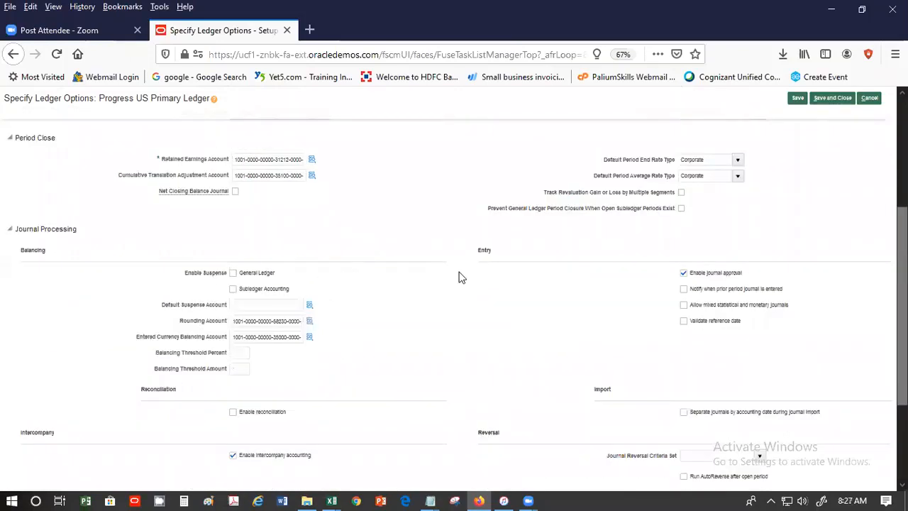
{"action": "scroll", "coordinate": [458, 276], "scroll_direction": "up", "scroll_amount": 1}
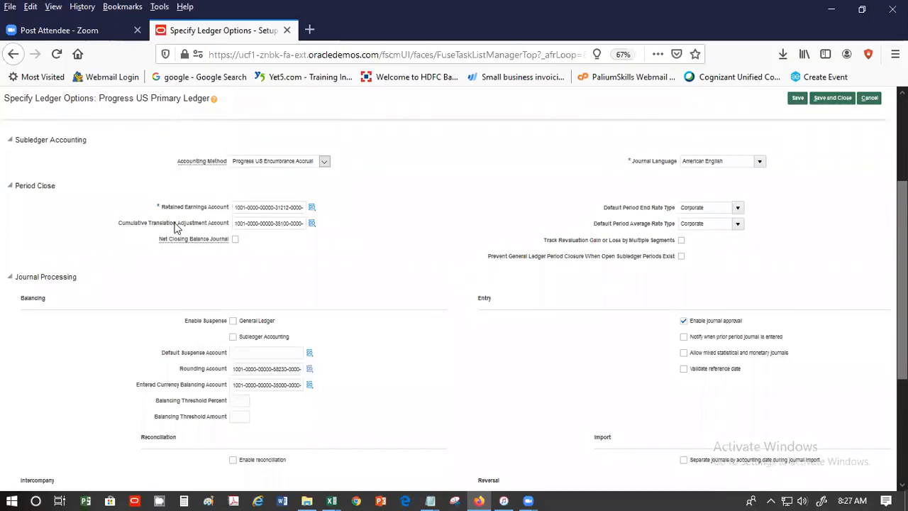
{"action": "scroll", "coordinate": [339, 278], "scroll_direction": "up", "scroll_amount": 4}
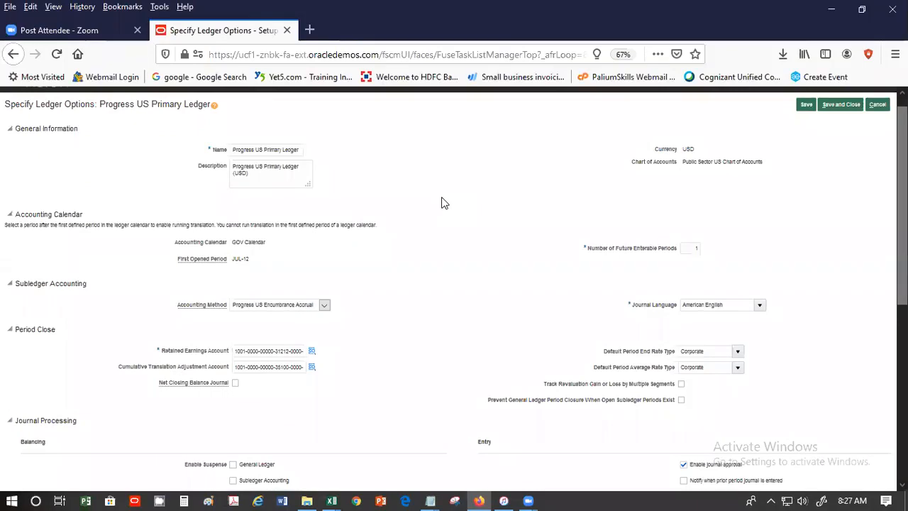
{"action": "left_click", "coordinate": [877, 105]}
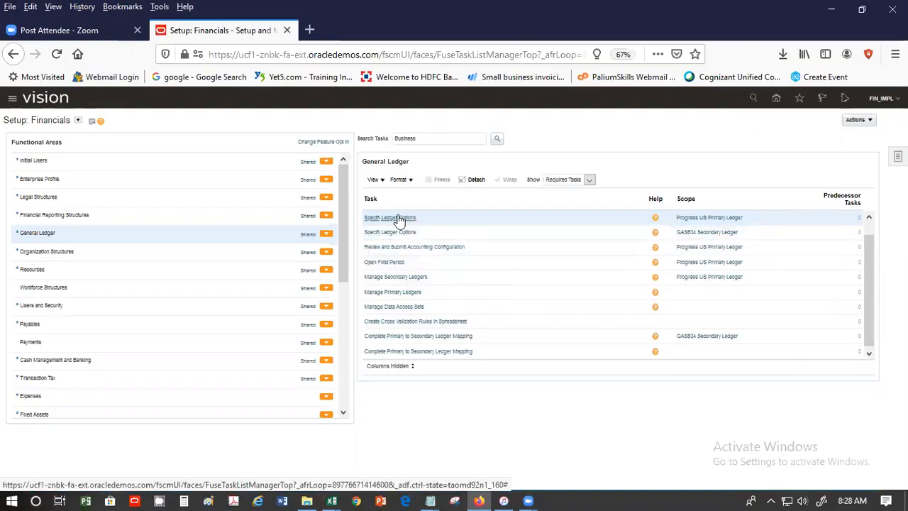
Open Monitor Processes from the recent items, check the status of the accounting configuration processes and refresh the list
{"action": "left_click", "coordinate": [685, 217]}
{"action": "left_click", "coordinate": [798, 100]}
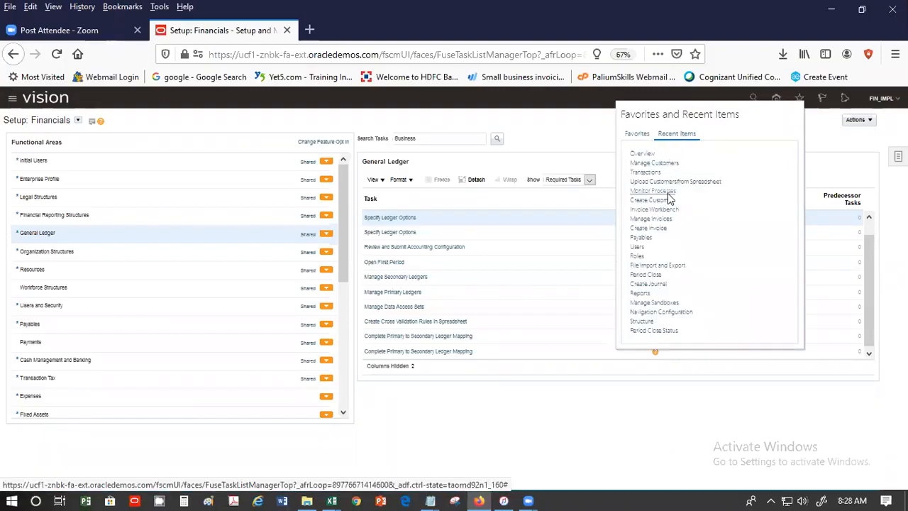
{"action": "left_click", "coordinate": [667, 192]}
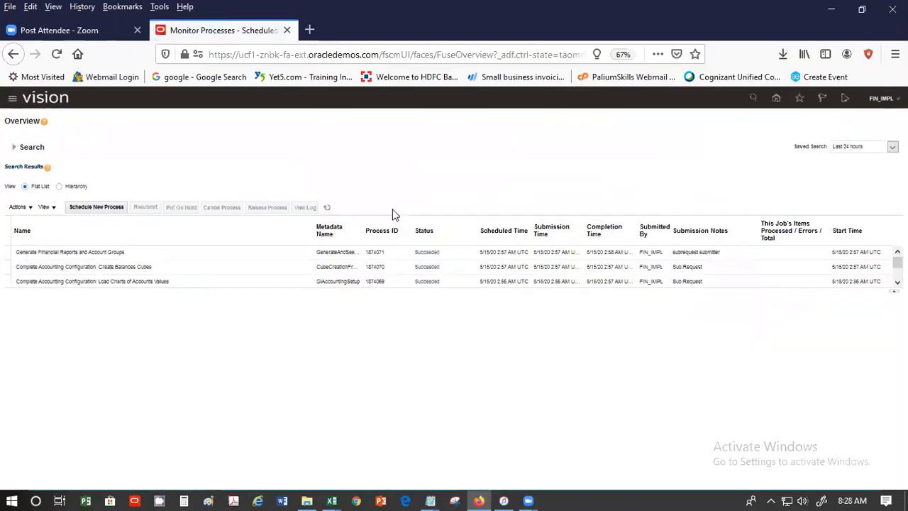
{"action": "scroll", "coordinate": [153, 266], "scroll_direction": "down", "scroll_amount": 1}
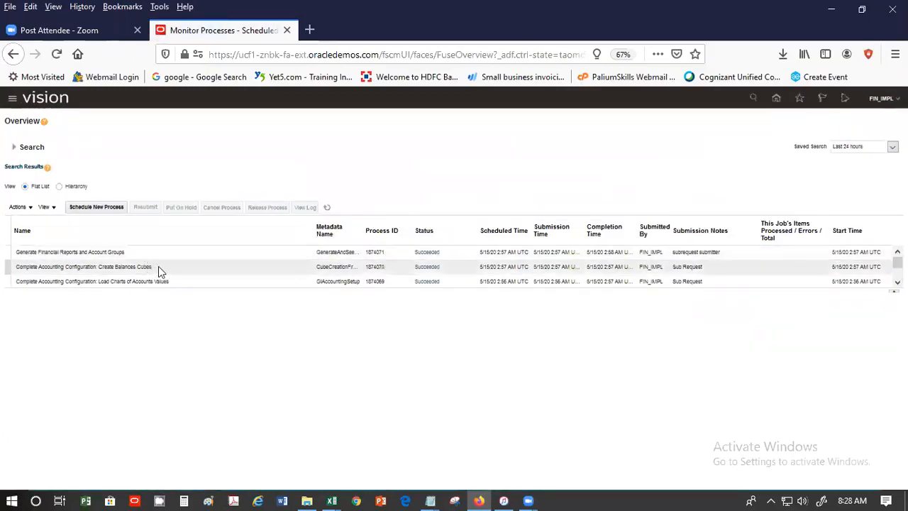
{"action": "scroll", "coordinate": [159, 271], "scroll_direction": "down", "scroll_amount": 3}
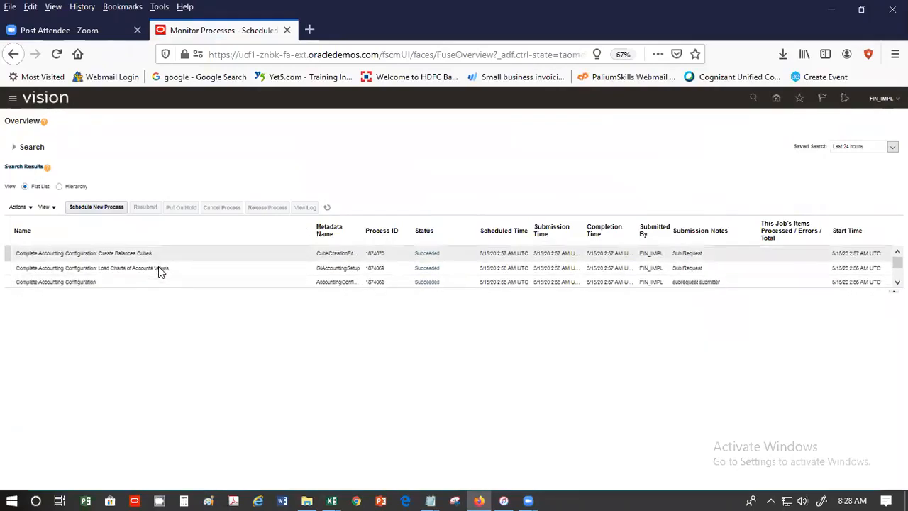
{"action": "scroll", "coordinate": [162, 268], "scroll_direction": "up", "scroll_amount": 4}
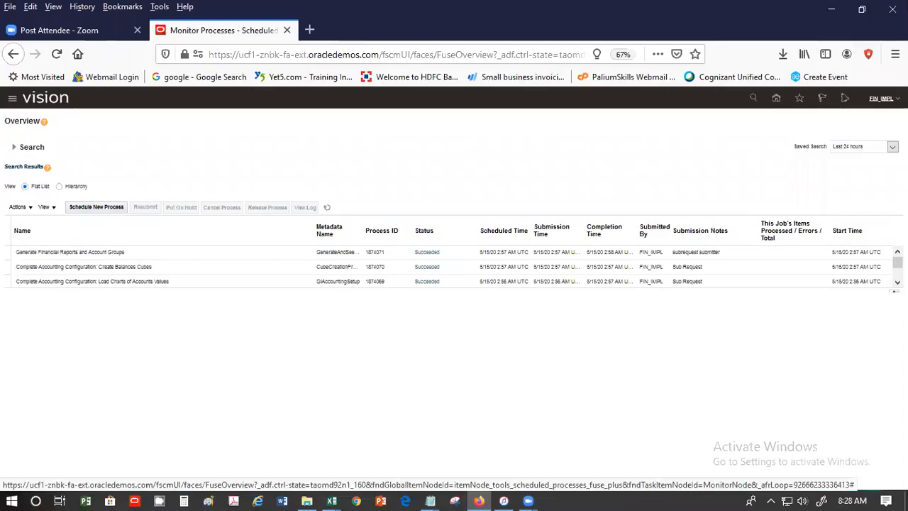
{"action": "left_click", "coordinate": [882, 99]}
{"action": "left_click", "coordinate": [423, 162]}
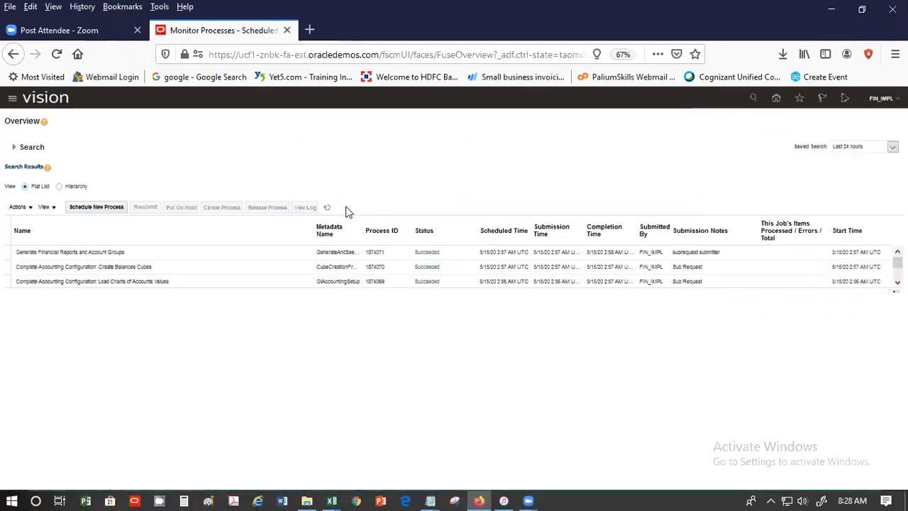
{"action": "left_click", "coordinate": [328, 209]}
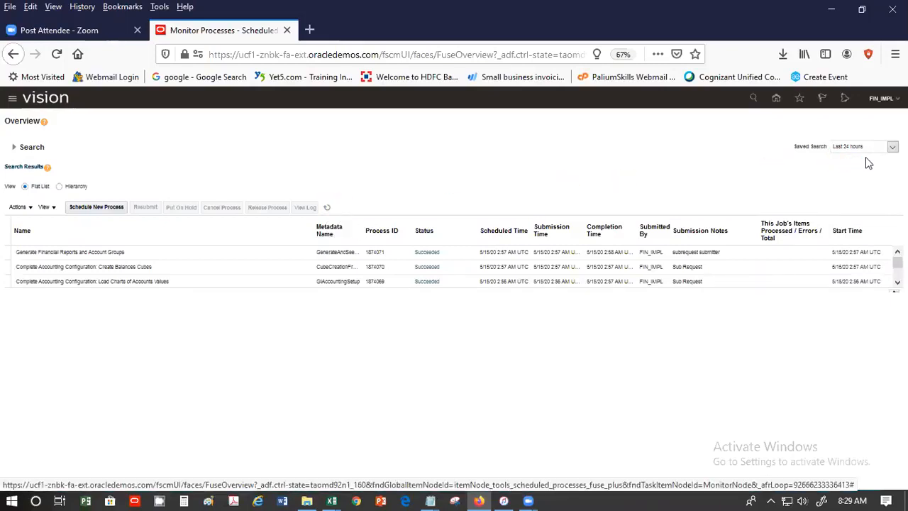
Return to Setup and Maintenance, switch the offering from Compensation Management to Financials and show the General Ledger tasks
{"action": "left_click", "coordinate": [871, 100]}
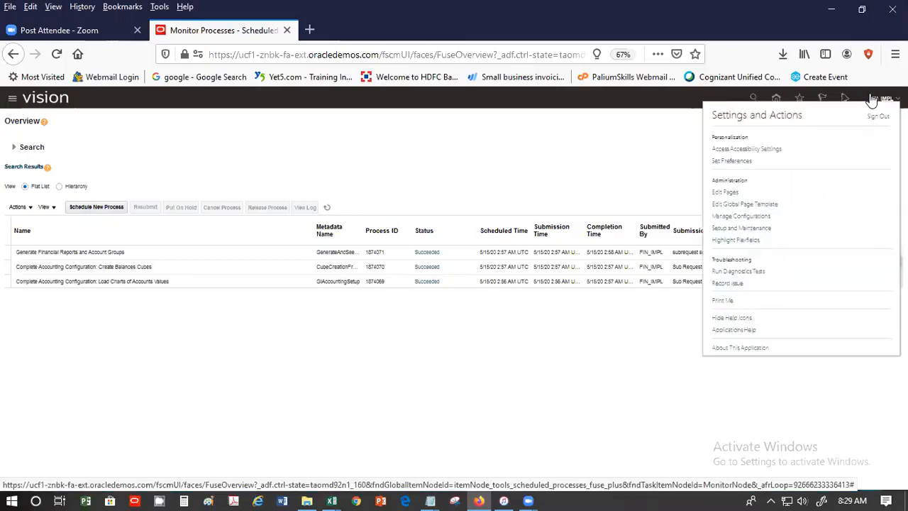
{"action": "left_click", "coordinate": [756, 228]}
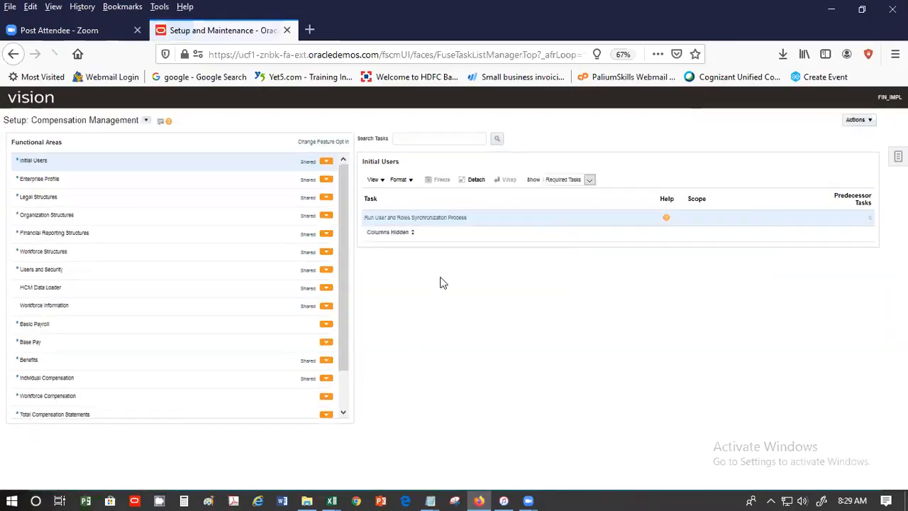
{"action": "left_click", "coordinate": [182, 233]}
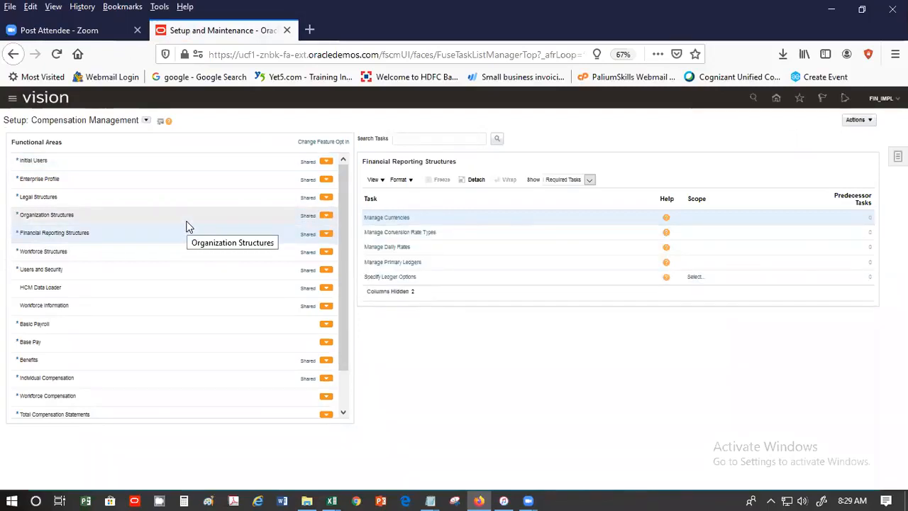
{"action": "left_click", "coordinate": [145, 120]}
{"action": "left_click", "coordinate": [158, 181]}
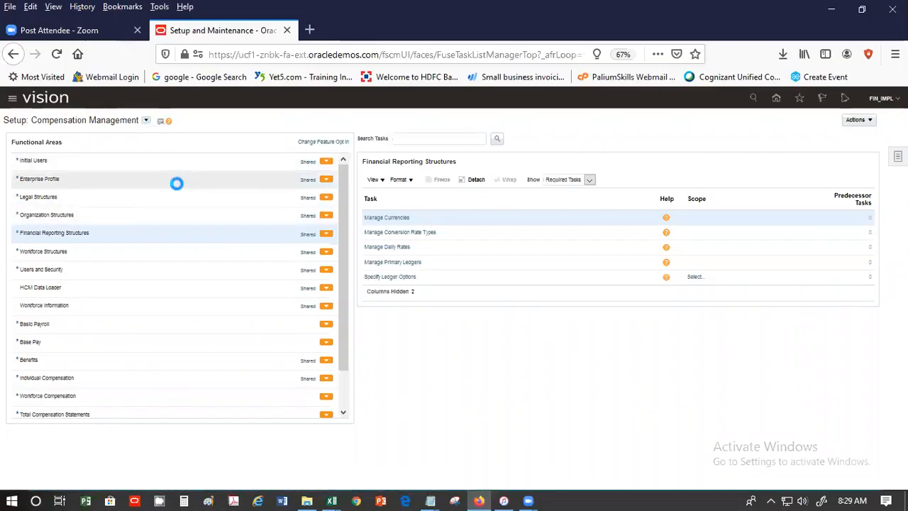
{"action": "left_click", "coordinate": [203, 235]}
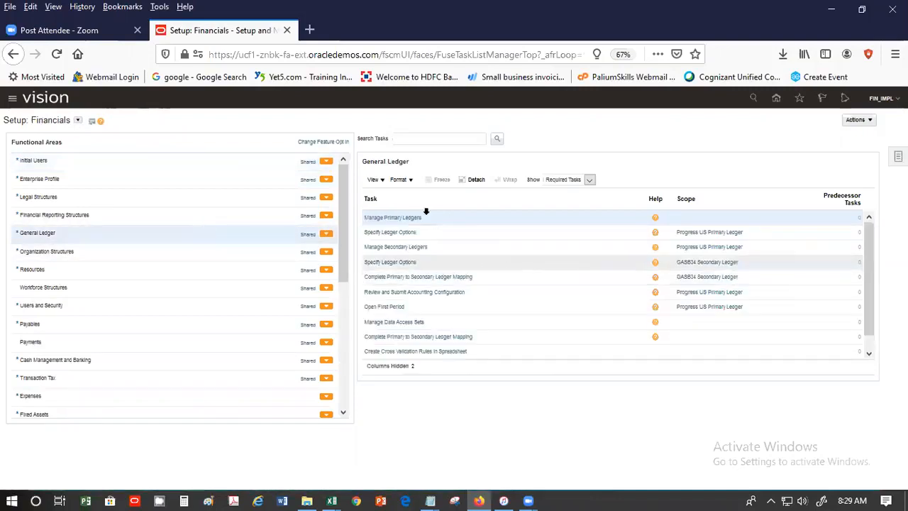
Find the SP InFus ledgers in Manage Primary Ledgers, view the blank primary ledger creation form and cancel back to the task list
{"action": "left_click", "coordinate": [404, 218]}
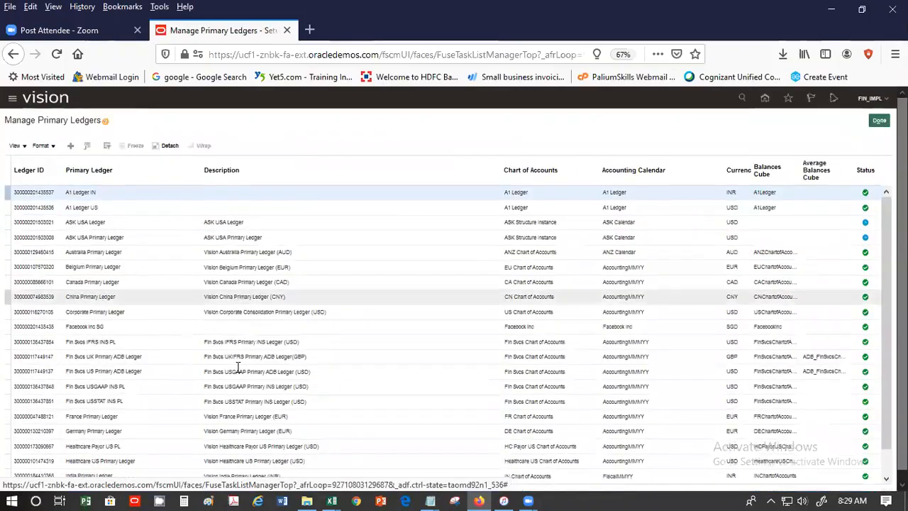
{"action": "scroll", "coordinate": [400, 331], "scroll_direction": "down", "scroll_amount": 1}
{"action": "scroll", "coordinate": [425, 376], "scroll_direction": "down", "scroll_amount": 1}
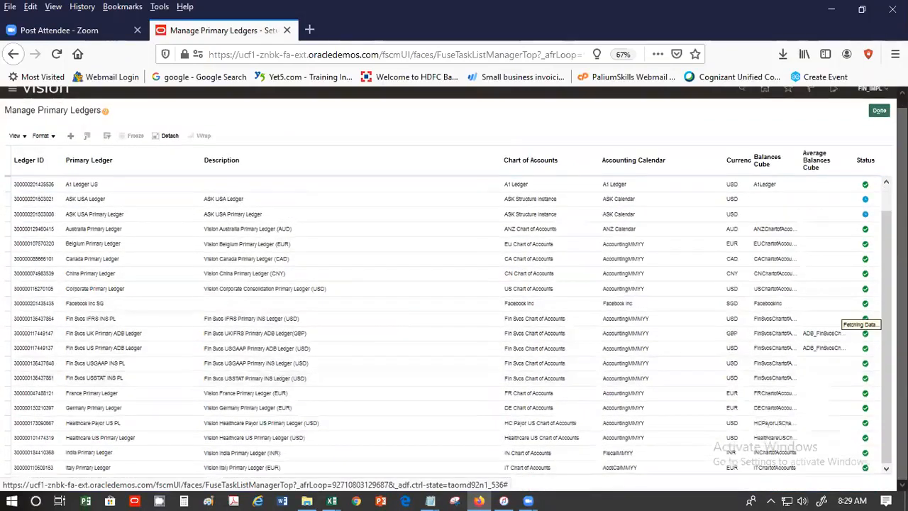
{"action": "left_click", "coordinate": [886, 448]}
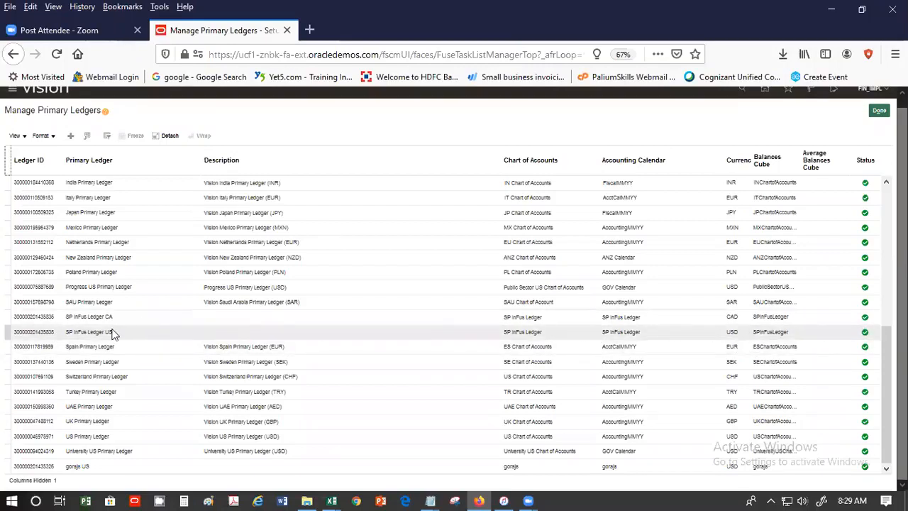
{"action": "left_click", "coordinate": [88, 331]}
{"action": "left_click", "coordinate": [86, 135]}
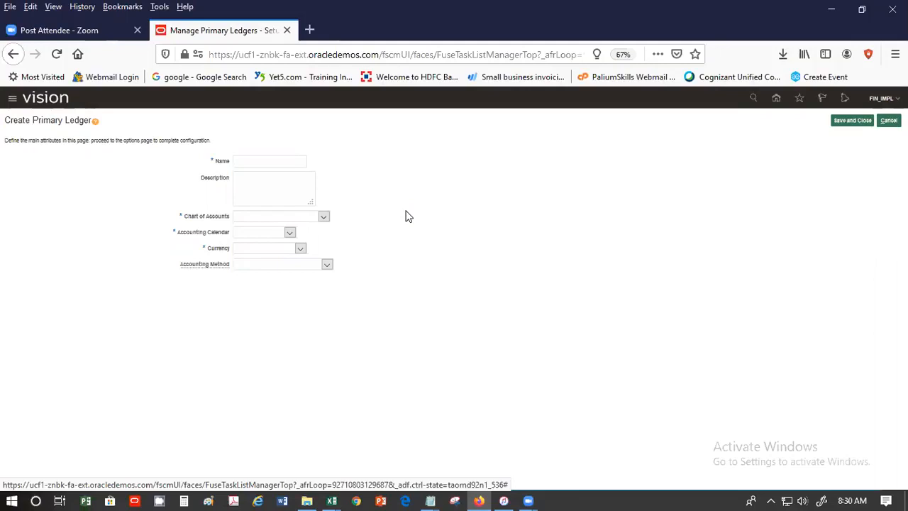
{"action": "left_click", "coordinate": [887, 121]}
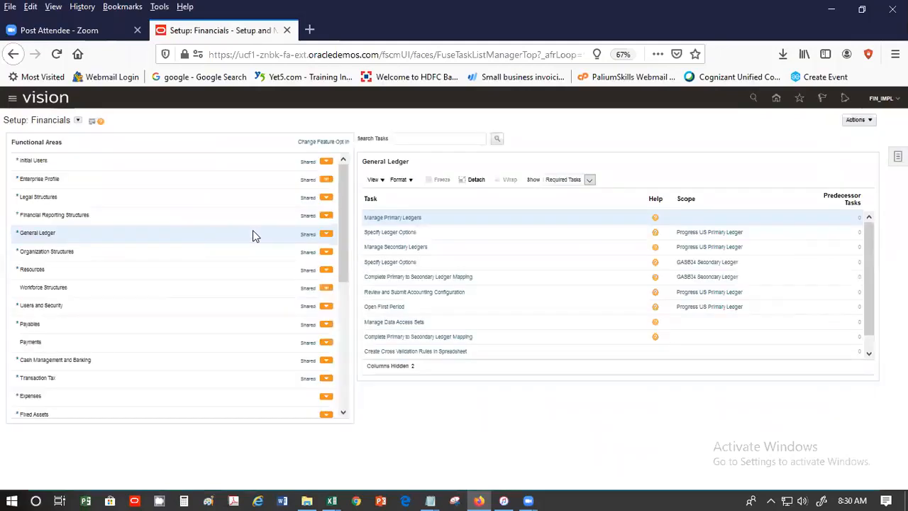
Change the scope of the primary ledger's Specify Ledger Options task by choosing Select and Add for the primary ledger
{"action": "left_click", "coordinate": [440, 234]}
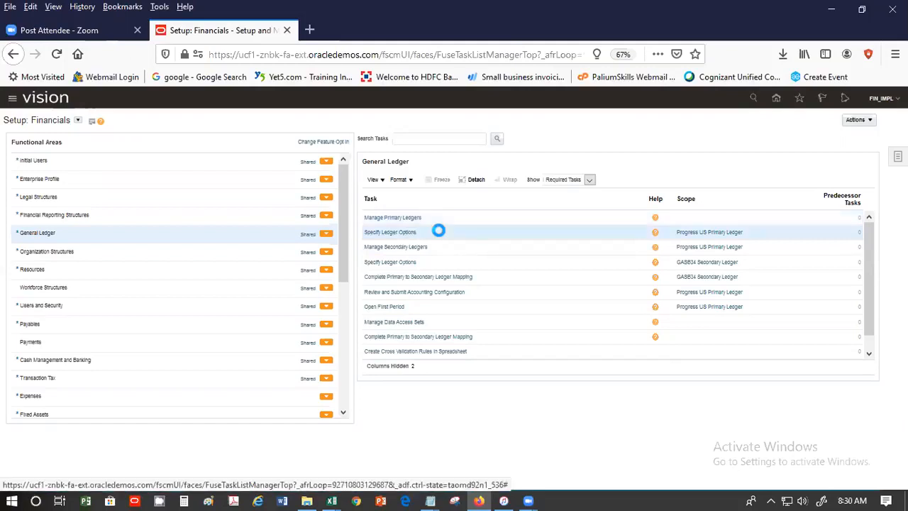
{"action": "left_click", "coordinate": [699, 233]}
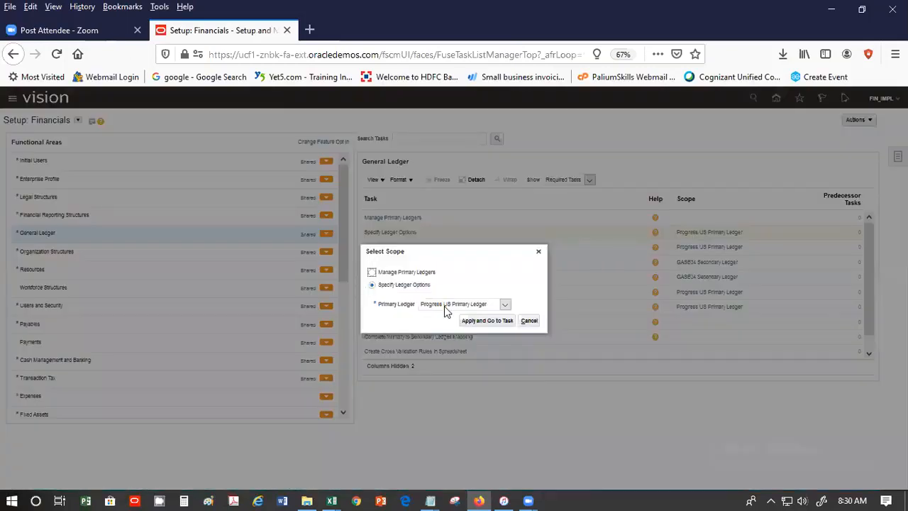
{"action": "left_click", "coordinate": [505, 303]}
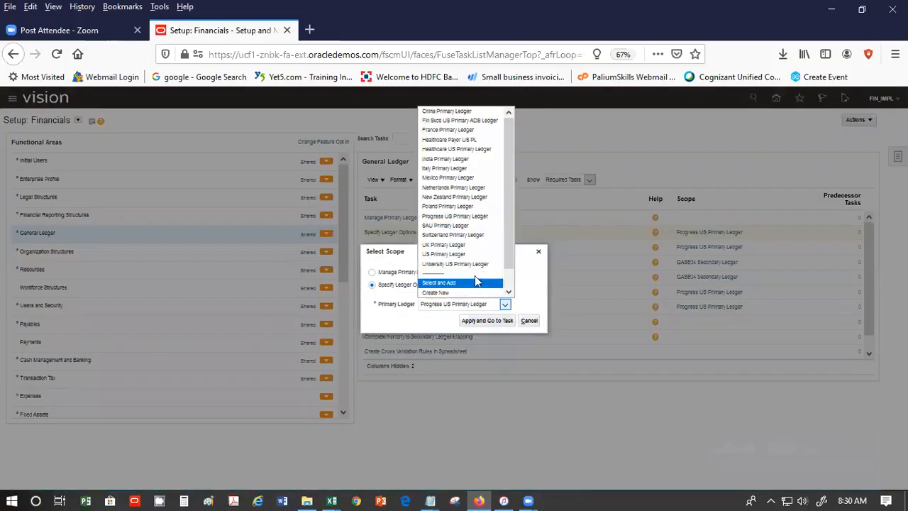
{"action": "left_click", "coordinate": [455, 282]}
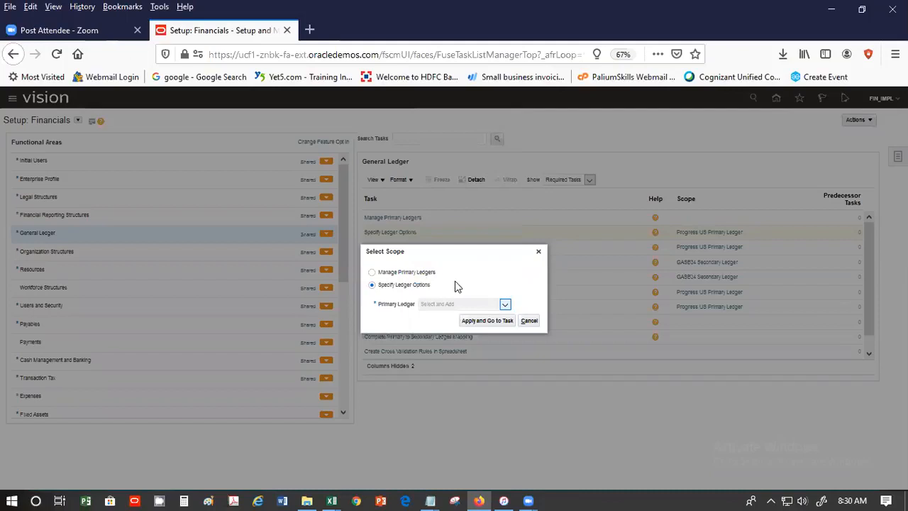
{"action": "left_click", "coordinate": [468, 321]}
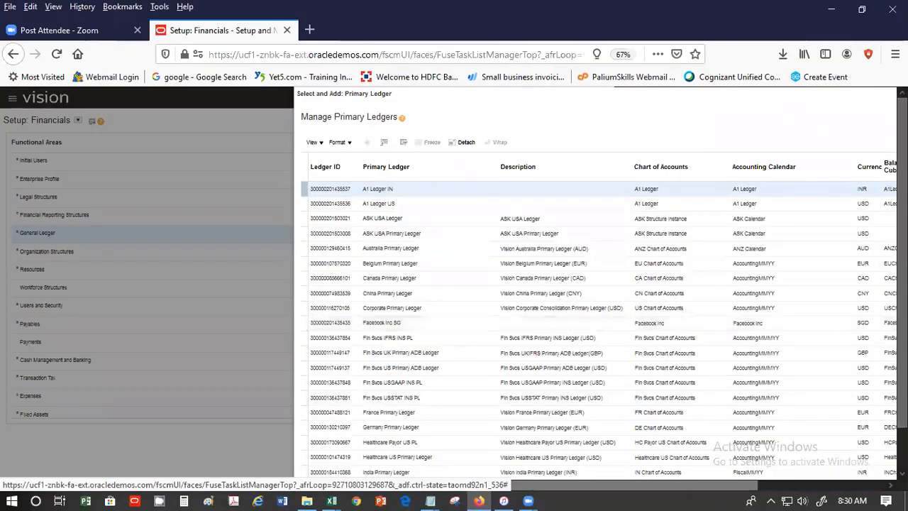
Select SP InFus Ledger US from the primary ledgers and save it as the scope for Specify Ledger Options
{"action": "scroll", "coordinate": [878, 433], "scroll_direction": "down", "scroll_amount": 3}
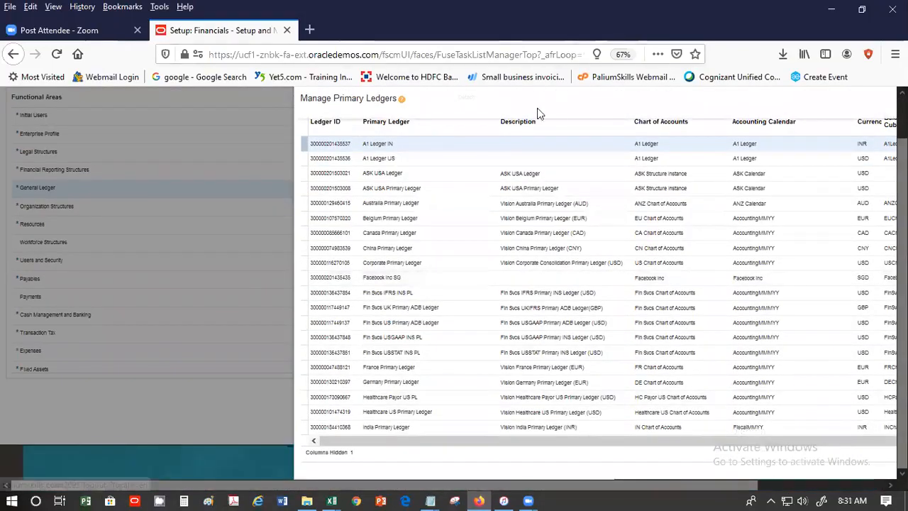
{"action": "left_click_drag", "start_coordinate": [406, 107], "coordinate": [313, 131]}
{"action": "left_click", "coordinate": [463, 104]}
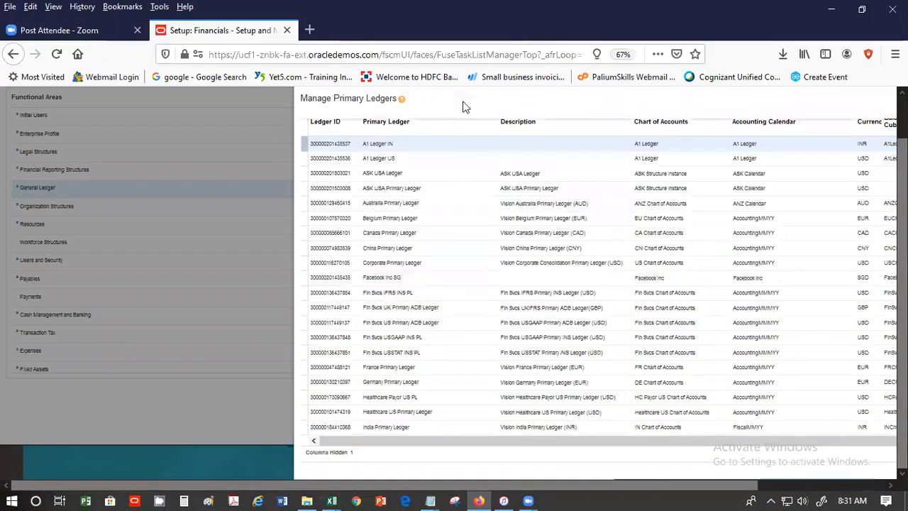
{"action": "scroll", "coordinate": [474, 255], "scroll_direction": "down", "scroll_amount": 1}
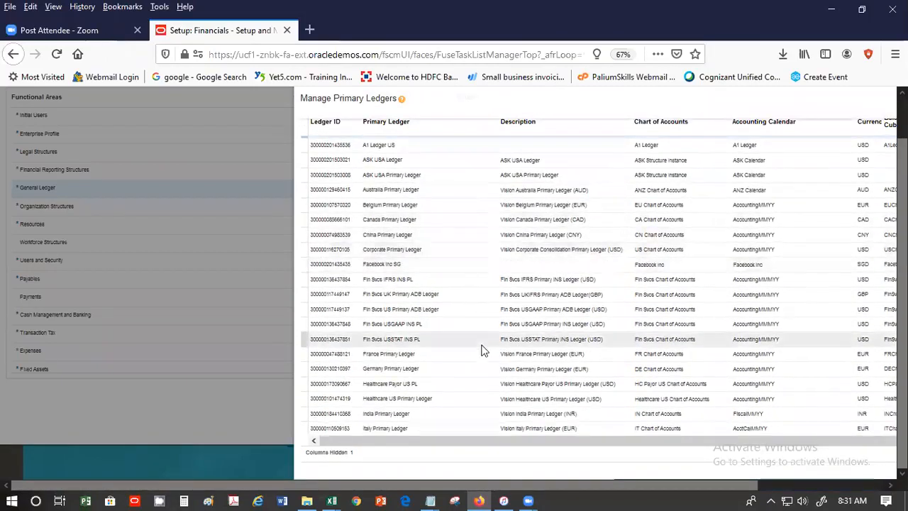
{"action": "scroll", "coordinate": [763, 453], "scroll_direction": "down", "scroll_amount": 1}
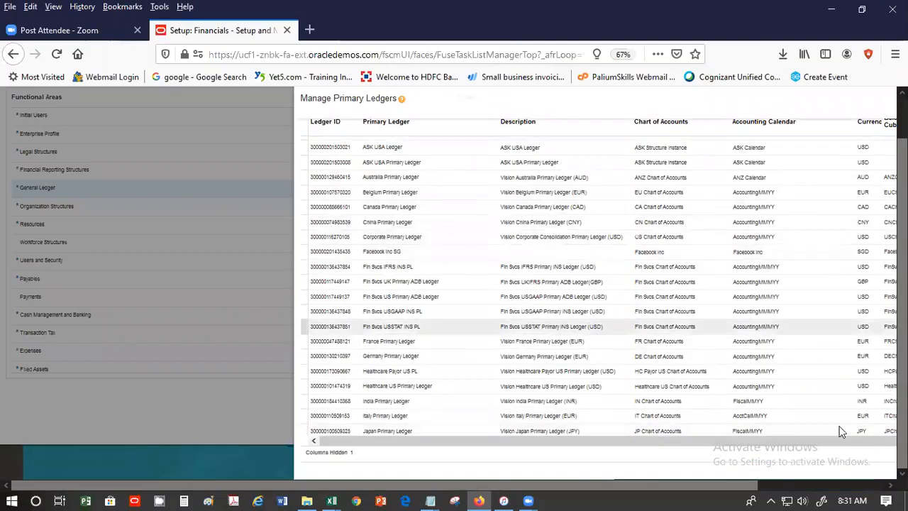
{"action": "left_click", "coordinate": [856, 487]}
{"action": "left_click_drag", "start_coordinate": [885, 298], "coordinate": [885, 379]}
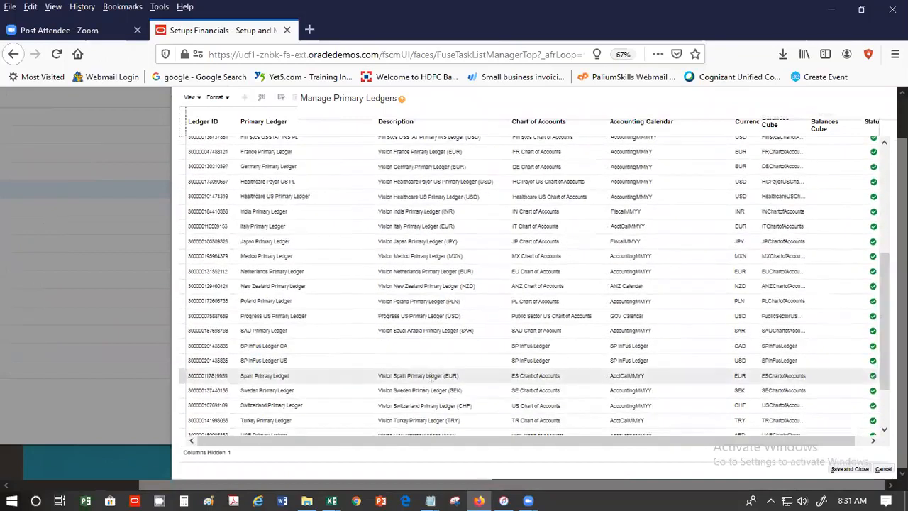
{"action": "left_click", "coordinate": [308, 362]}
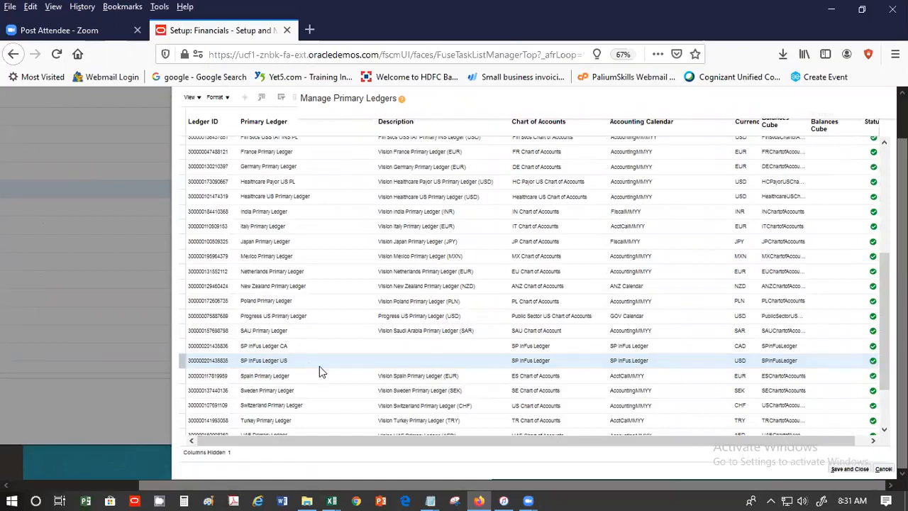
{"action": "left_click", "coordinate": [849, 469]}
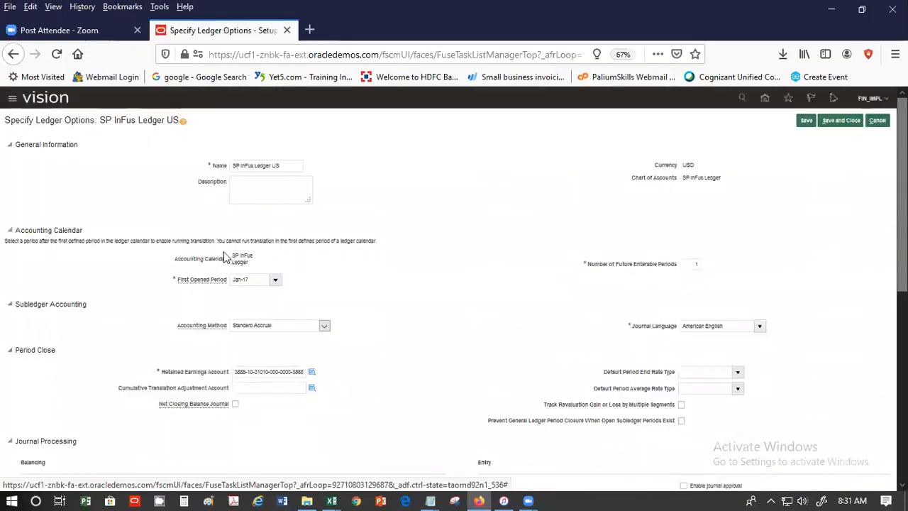
Review the accounting calendar, available first opened periods, subledger accounting and period close options of SP InFus Ledger US
{"action": "mouse_move", "coordinate": [221, 286]}
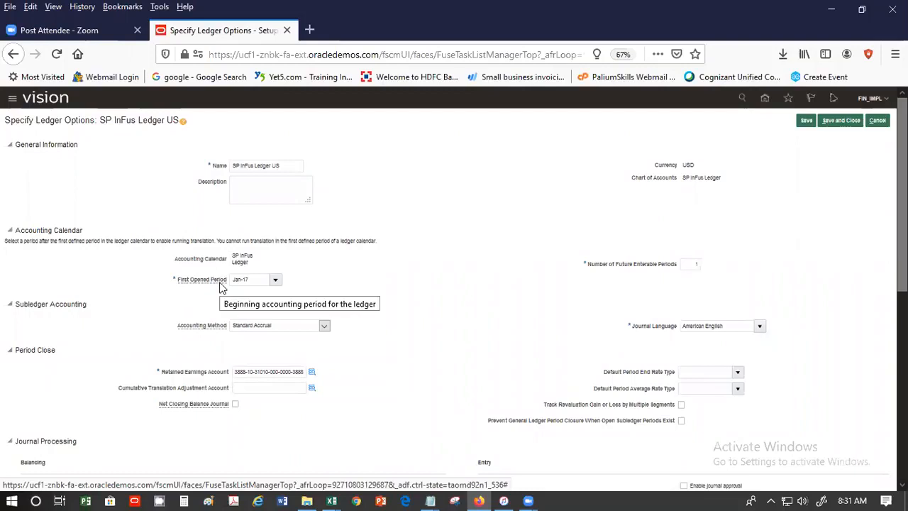
{"action": "left_click", "coordinate": [275, 280]}
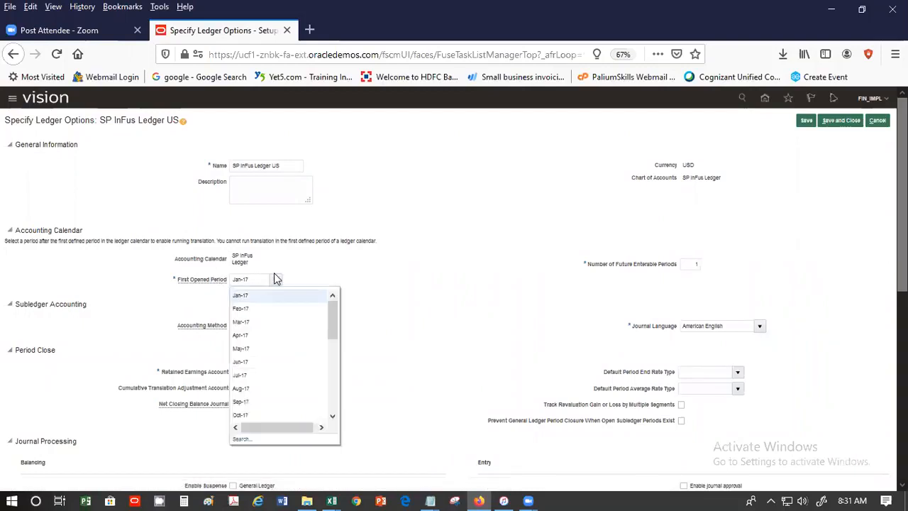
{"action": "left_click", "coordinate": [539, 255]}
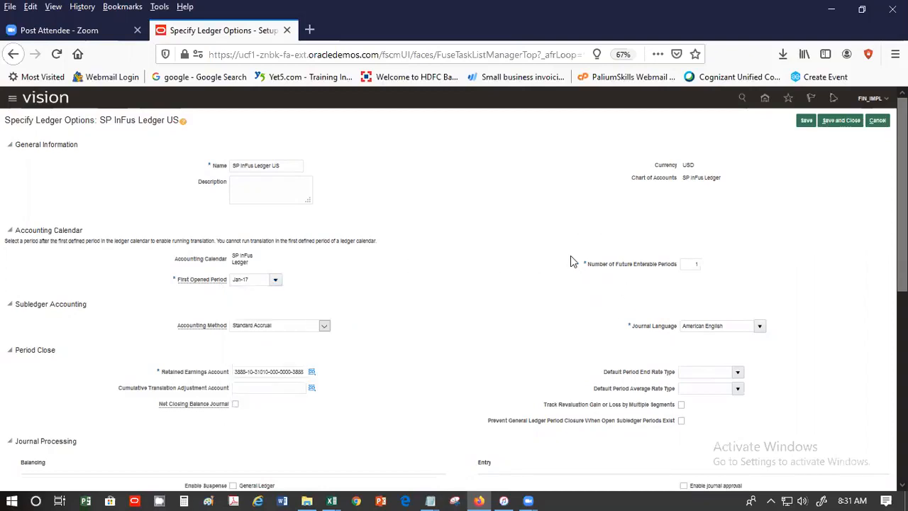
{"action": "scroll", "coordinate": [433, 265], "scroll_direction": "down", "scroll_amount": 1}
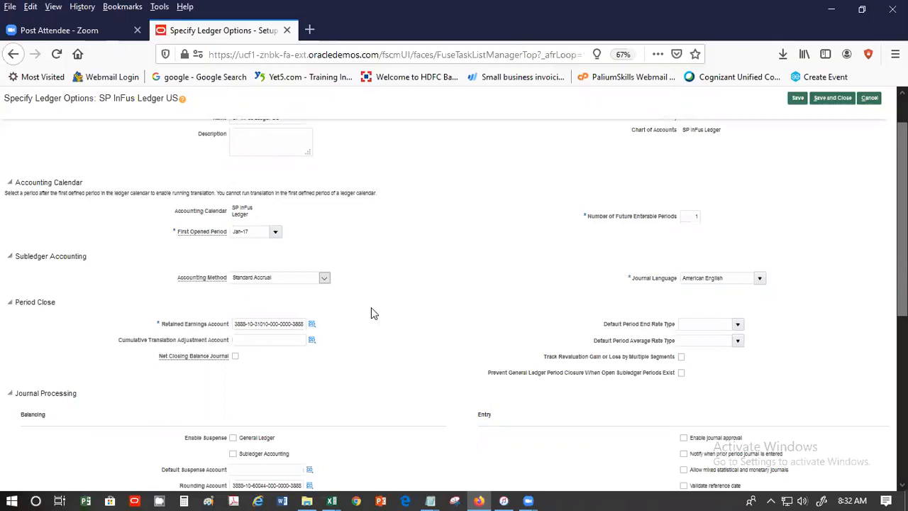
{"action": "scroll", "coordinate": [371, 310], "scroll_direction": "down", "scroll_amount": 1}
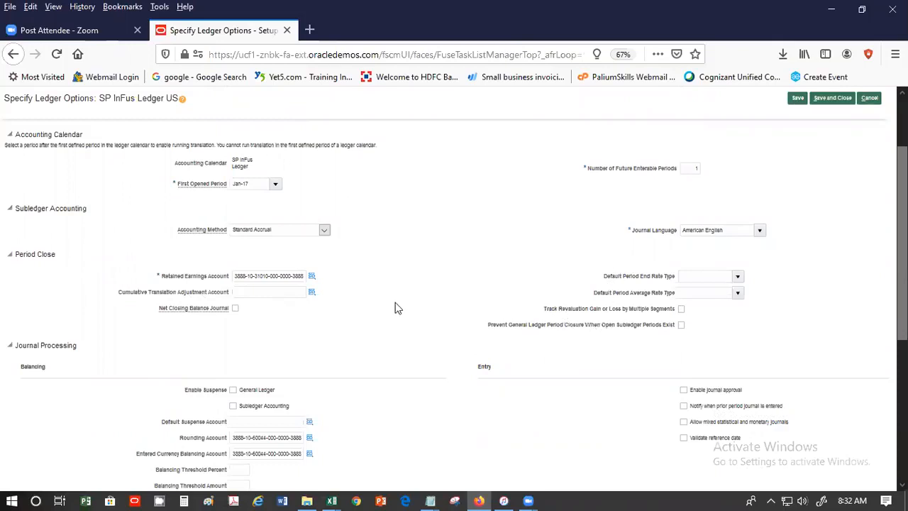
Examine the journal processing options, default suspense account and sequencing of SP InFus Ledger US, and cancel without saving
{"action": "scroll", "coordinate": [317, 317], "scroll_direction": "down", "scroll_amount": 3}
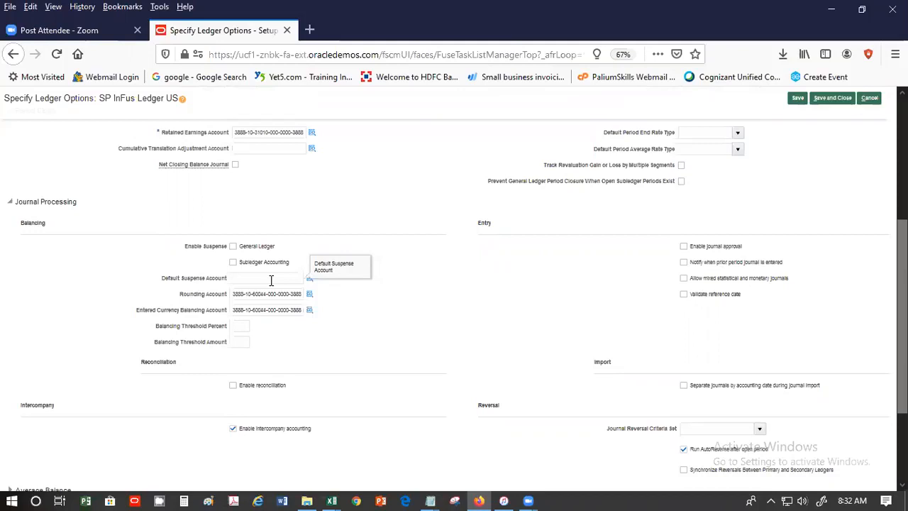
{"action": "left_click", "coordinate": [271, 278]}
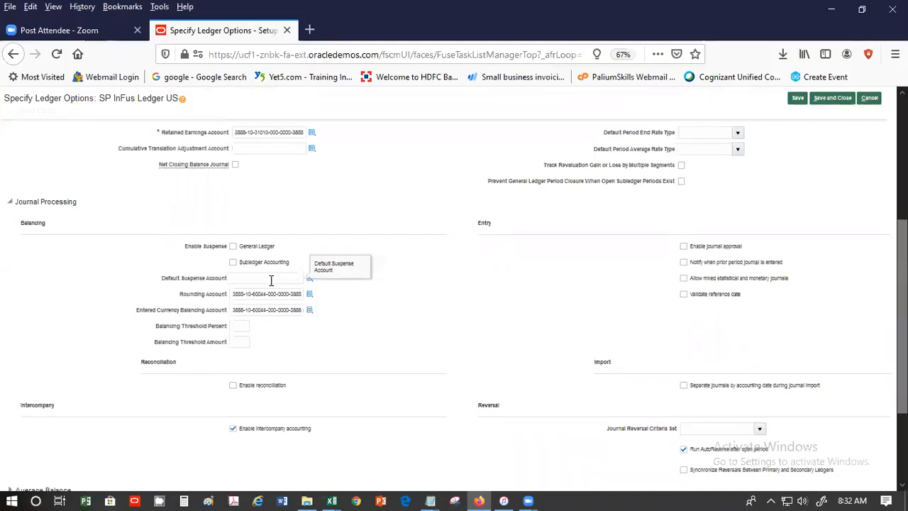
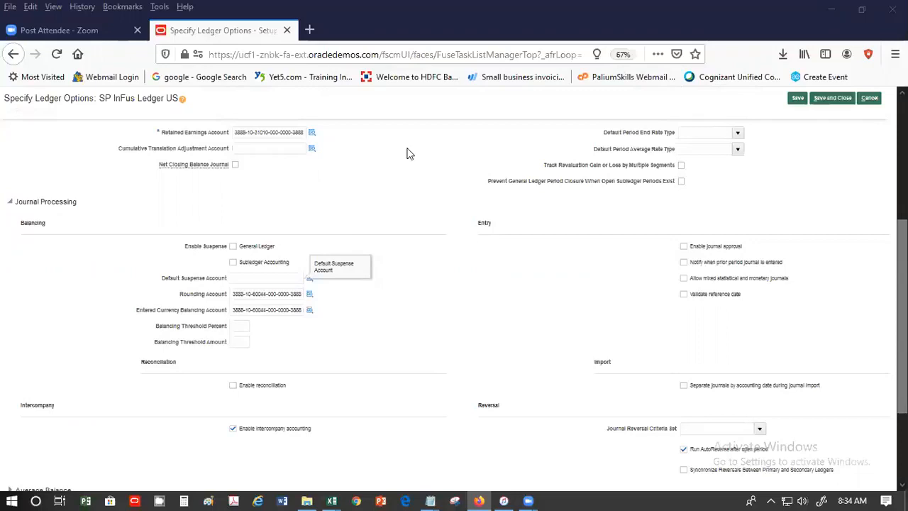
{"action": "left_click", "coordinate": [269, 279]}
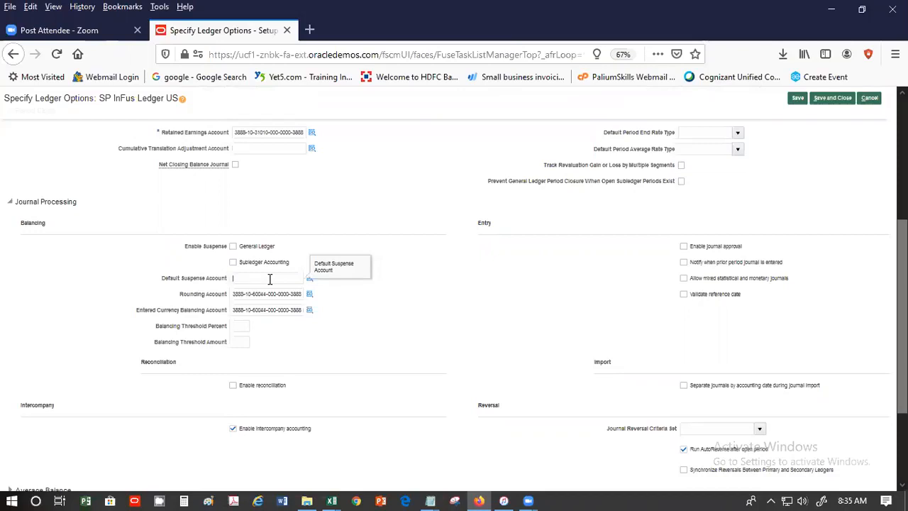
{"action": "left_click", "coordinate": [269, 278]}
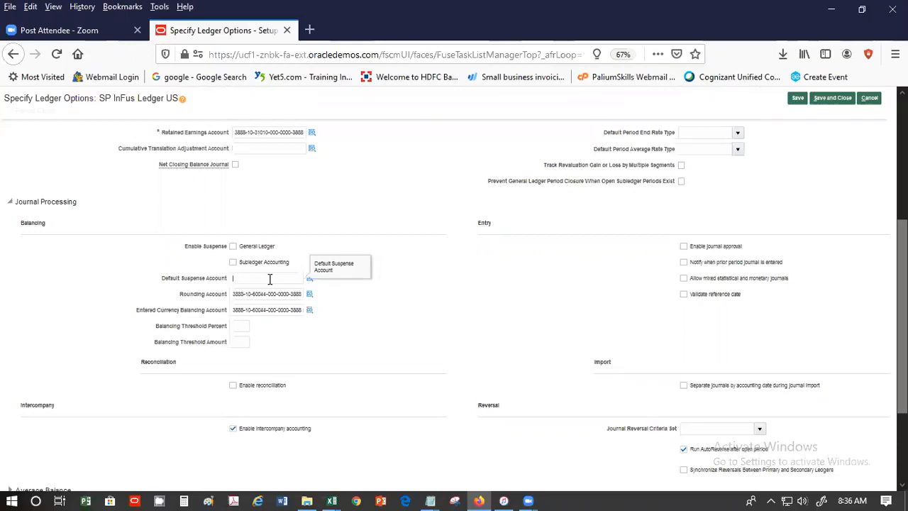
{"action": "left_click", "coordinate": [270, 279]}
{"action": "scroll", "coordinate": [462, 372], "scroll_direction": "down", "scroll_amount": 2}
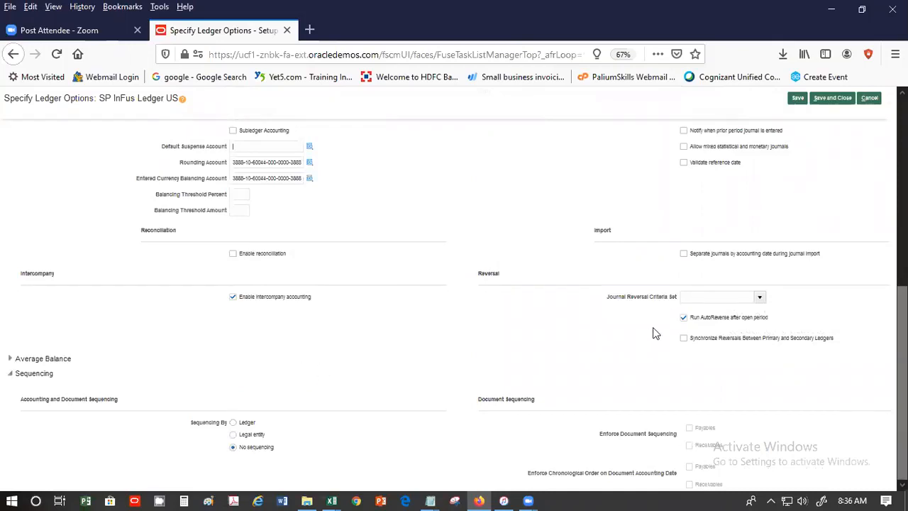
{"action": "scroll", "coordinate": [655, 333], "scroll_direction": "up", "scroll_amount": 6}
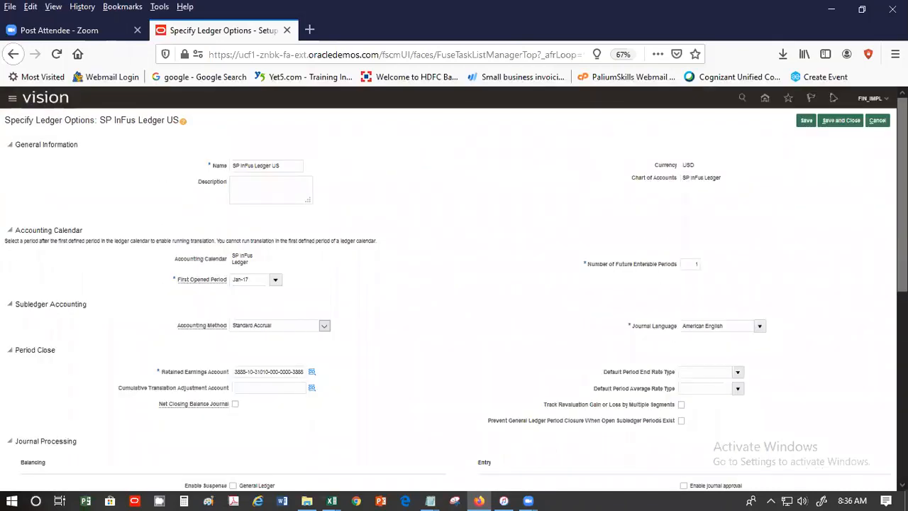
{"action": "left_click", "coordinate": [878, 120]}
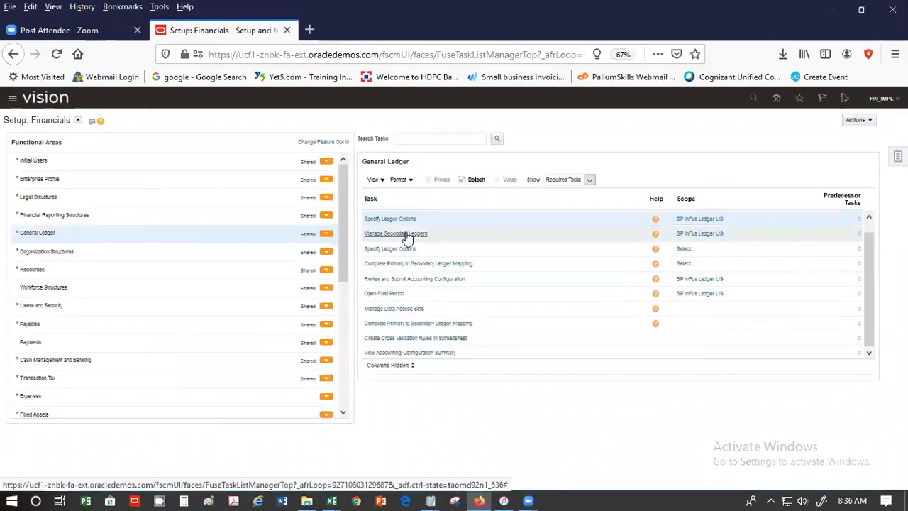
Open Manage Secondary Ledgers for SP InFus Ledger US, view the blank secondary ledger creation form and cancel back to the task list
{"action": "left_click", "coordinate": [408, 235]}
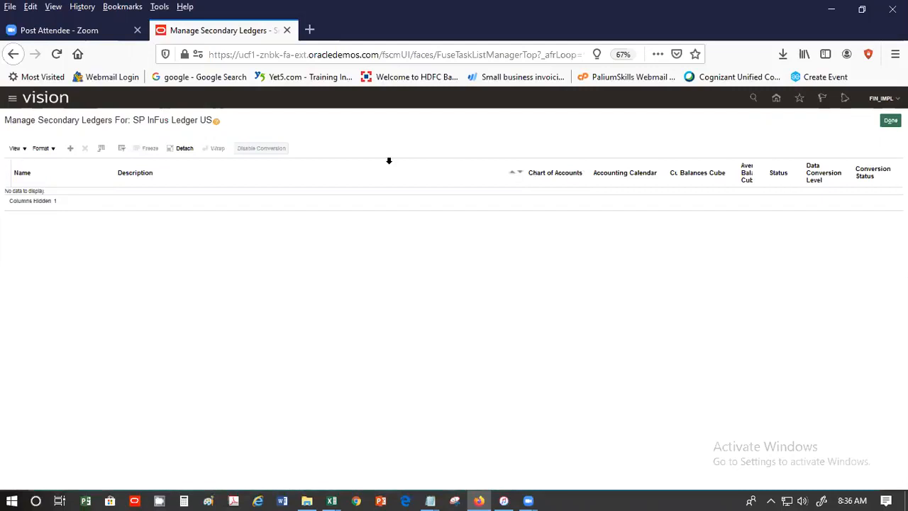
{"action": "left_click", "coordinate": [73, 151]}
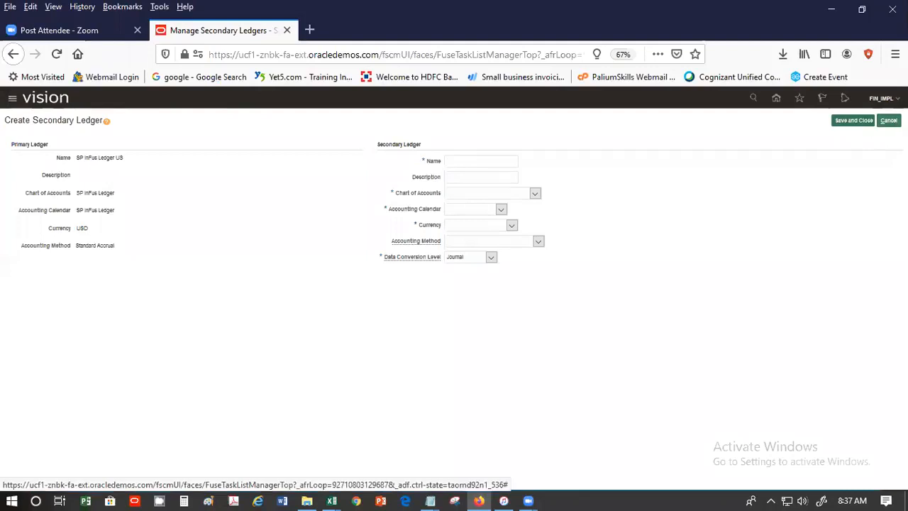
{"action": "left_click", "coordinate": [889, 120]}
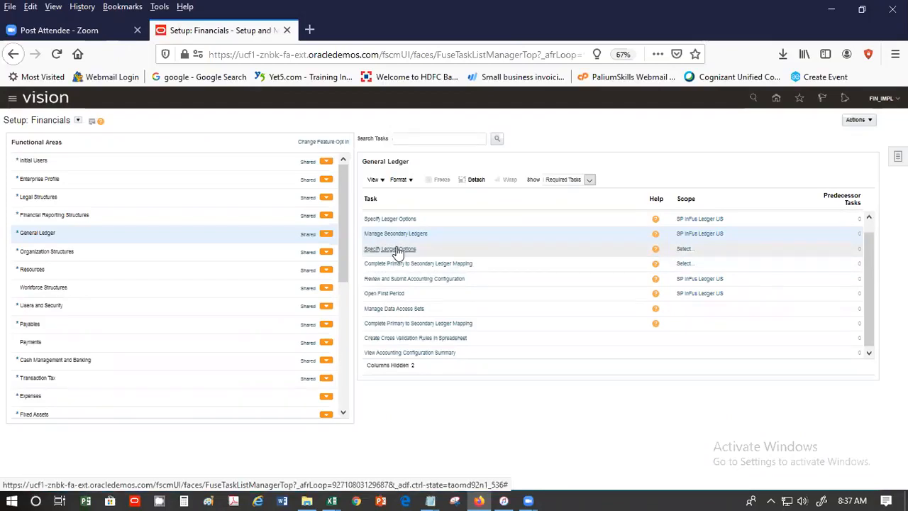
Scope Complete Primary to Secondary Ledger Mapping to US Primary Ledger and US IFRS Secondary Ledger, review its journal conversion rules, and cancel
{"action": "left_click", "coordinate": [682, 263]}
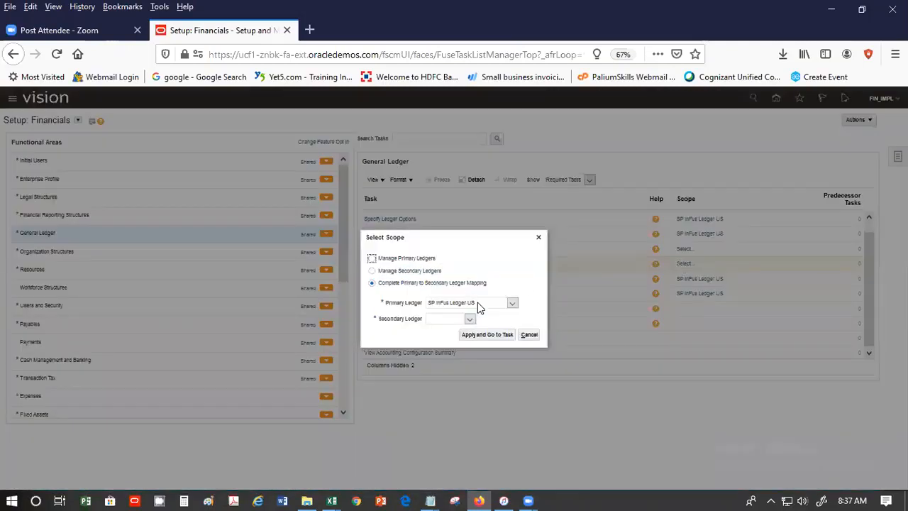
{"action": "left_click", "coordinate": [478, 302]}
{"action": "left_click", "coordinate": [482, 263]}
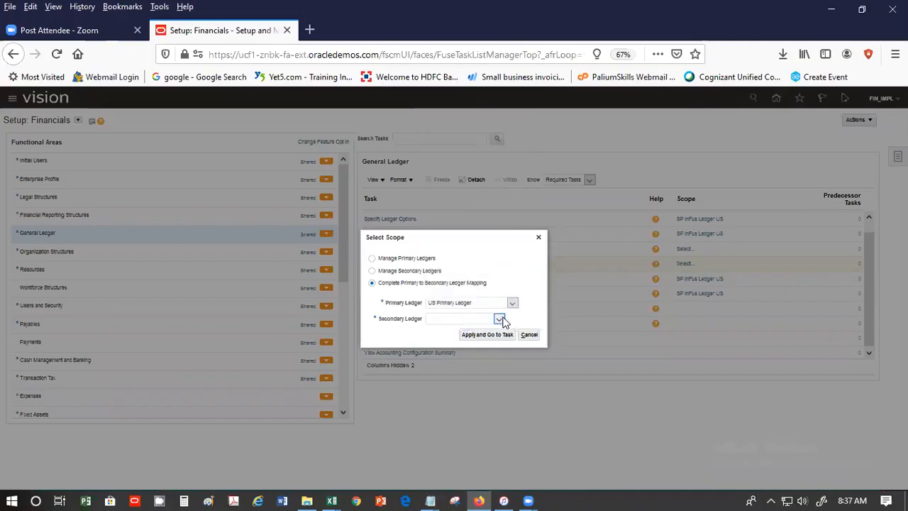
{"action": "left_click", "coordinate": [499, 319]}
{"action": "left_click", "coordinate": [491, 338]}
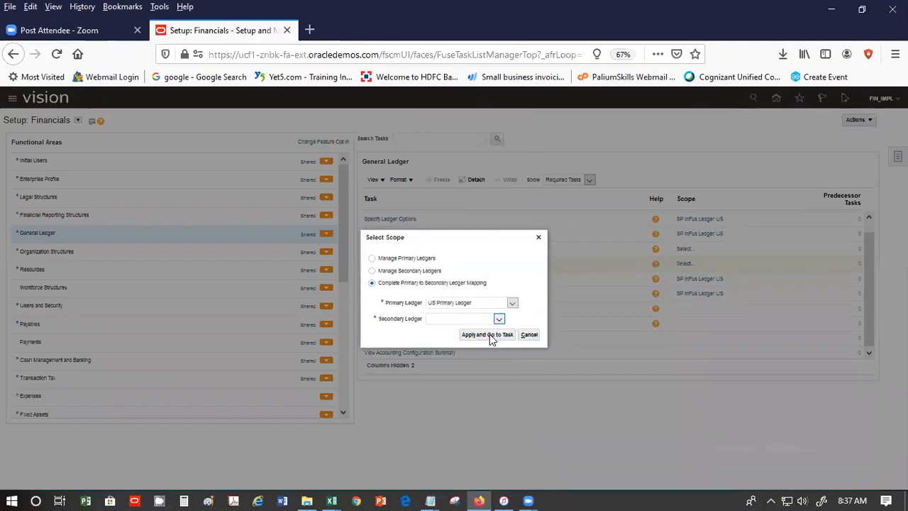
{"action": "left_click", "coordinate": [498, 336]}
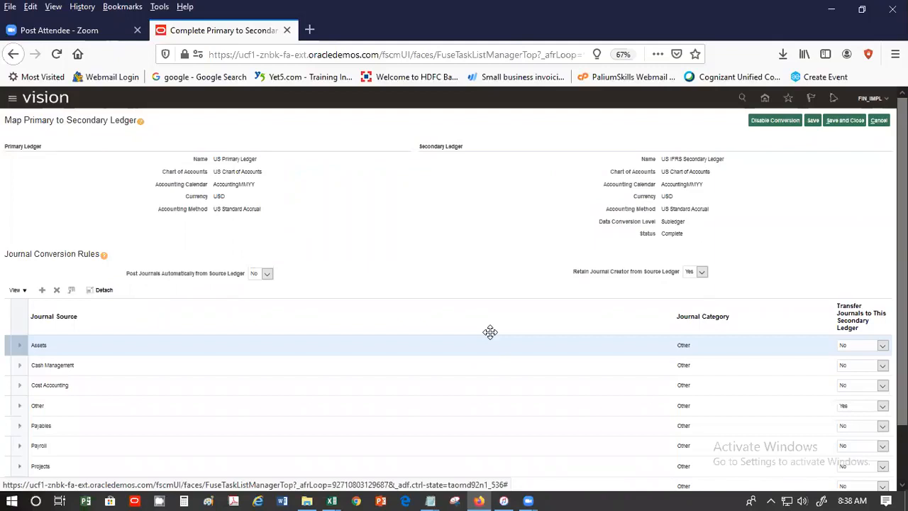
{"action": "scroll", "coordinate": [454, 287], "scroll_direction": "down", "scroll_amount": 2}
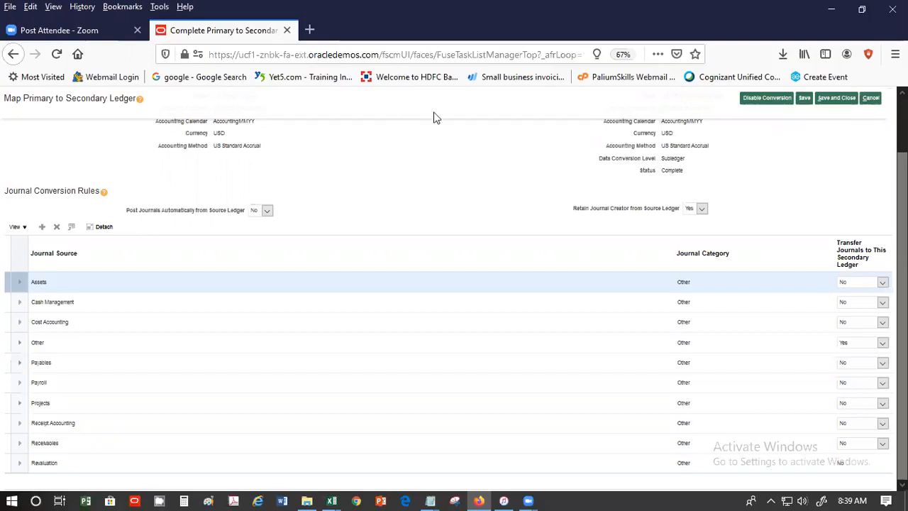
{"action": "left_click", "coordinate": [872, 98]}
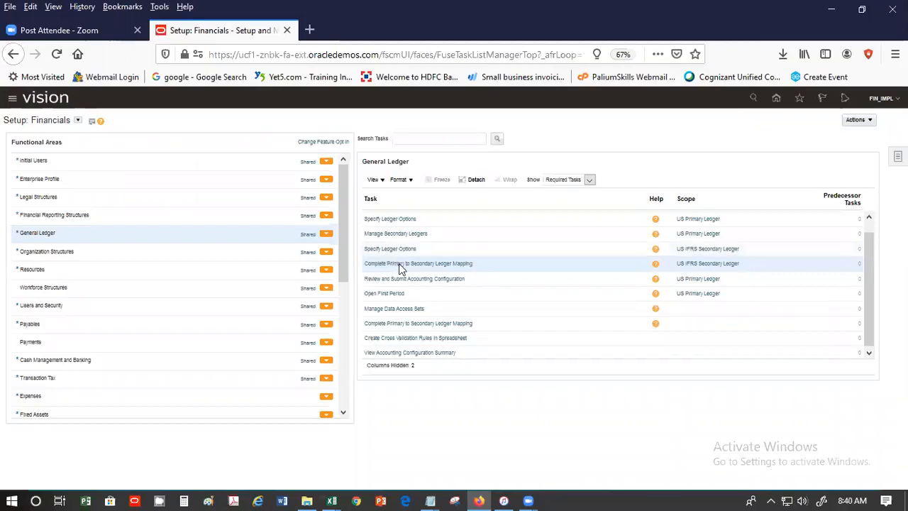
Set the scope of Open First Period to the SP InFus Ledger US primary ledger and go to the task
{"action": "left_click", "coordinate": [439, 292]}
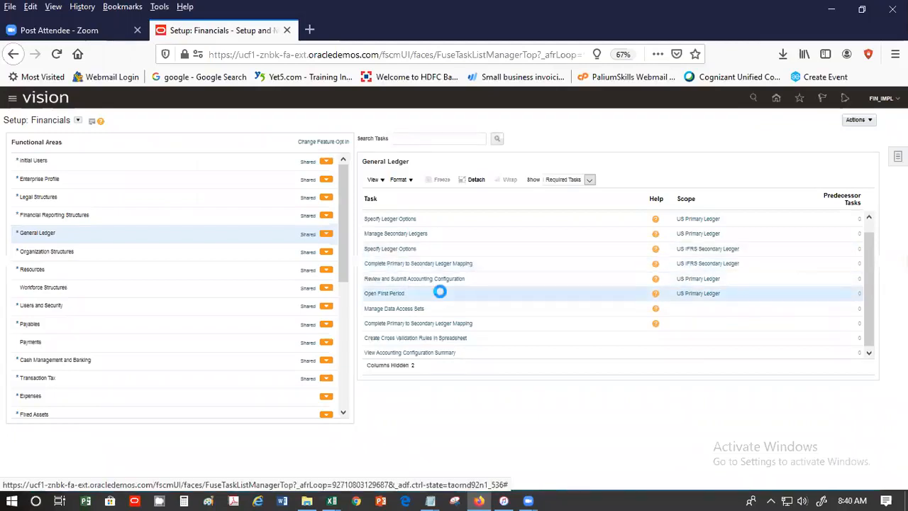
{"action": "left_click", "coordinate": [691, 293]}
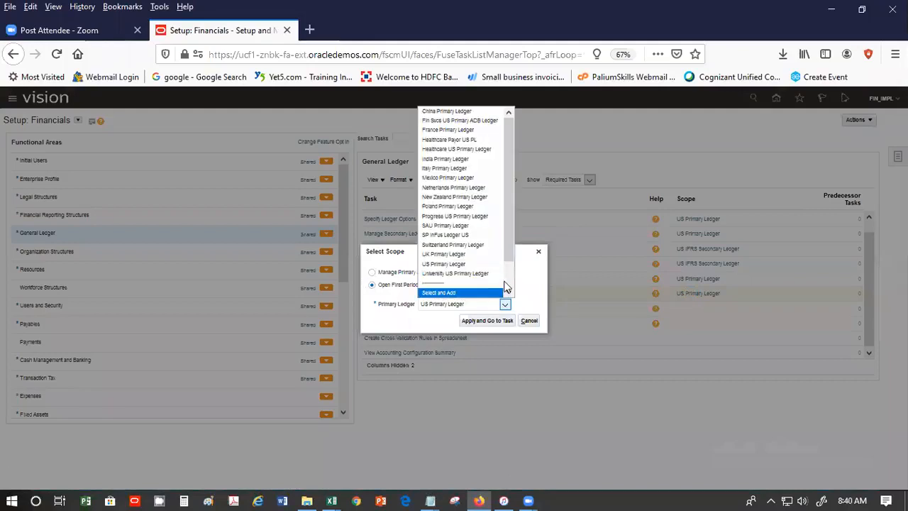
{"action": "left_click", "coordinate": [473, 235]}
{"action": "left_click", "coordinate": [487, 322]}
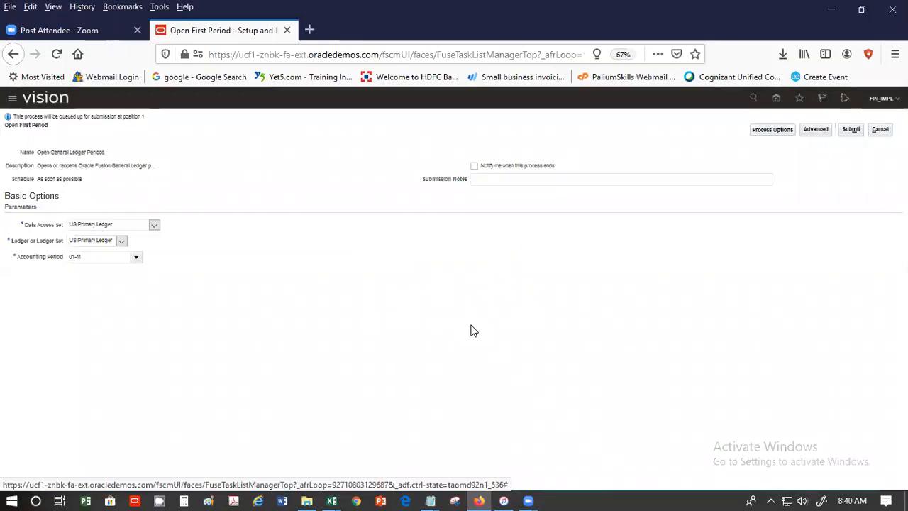
Examine the available data access sets and ledgers for opening the first period, and cancel without submitting
{"action": "left_click", "coordinate": [153, 225]}
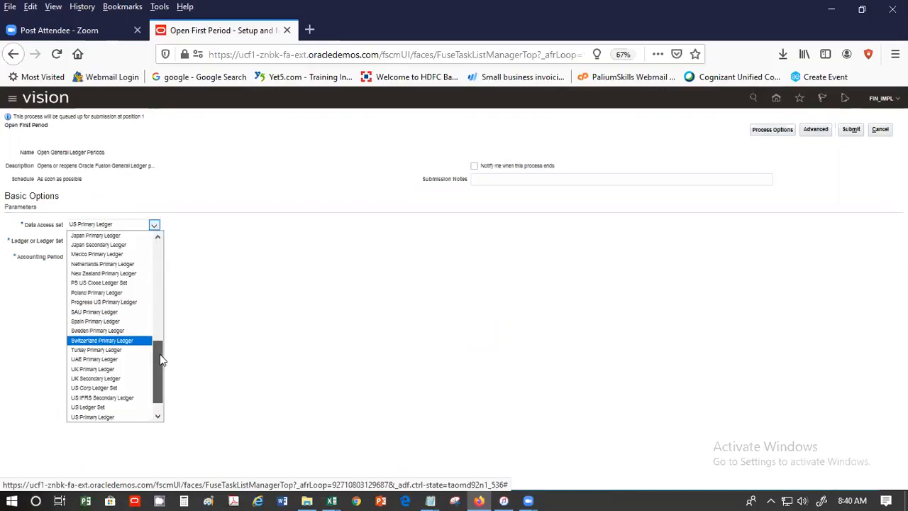
{"action": "left_click", "coordinate": [227, 315]}
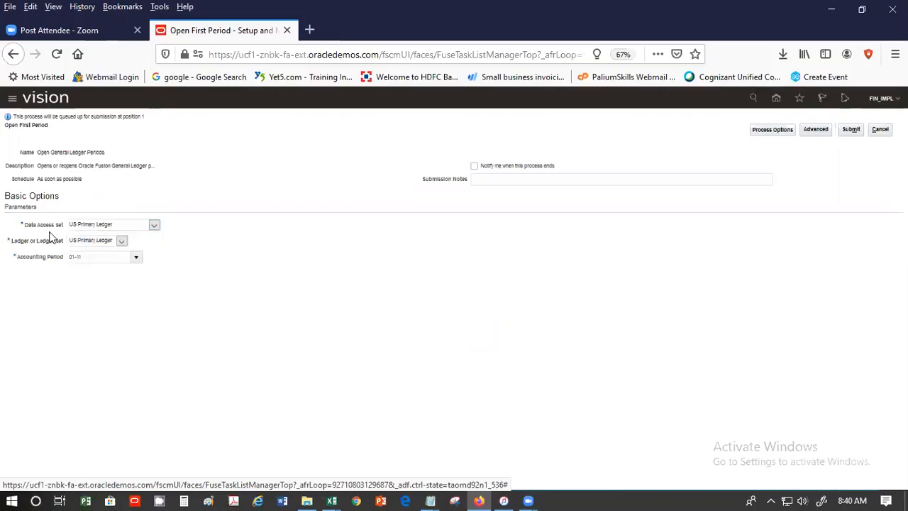
{"action": "left_click", "coordinate": [119, 241]}
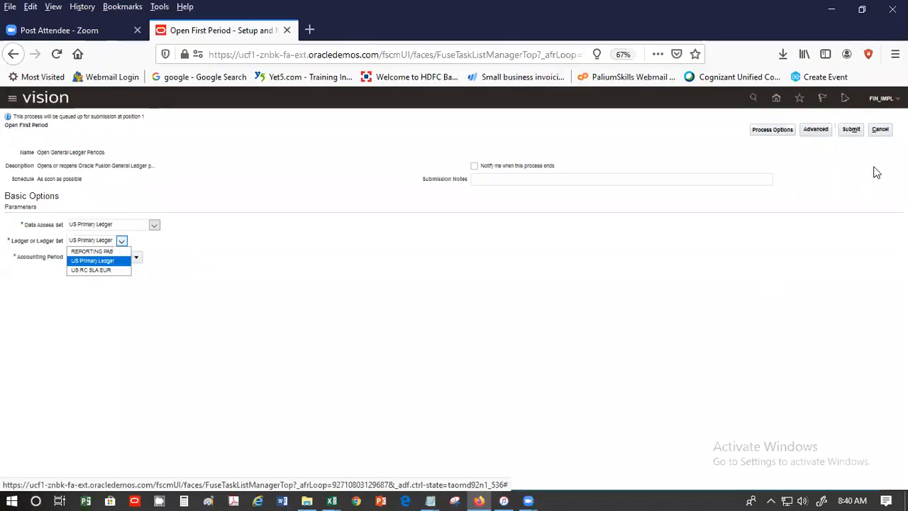
{"action": "left_click", "coordinate": [877, 132]}
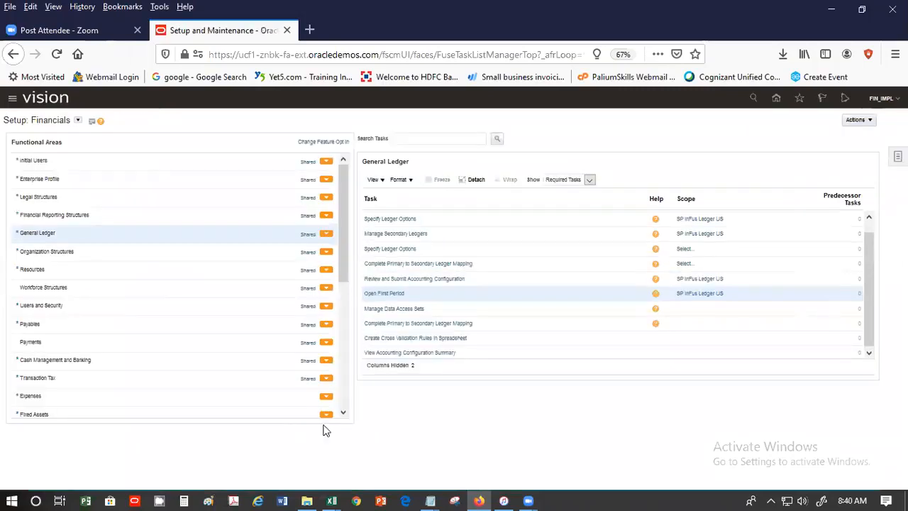
Open Manage Data Access Sets, review the ledger assignment of the SP InFus Ledger CA data access set, and cancel
{"action": "left_click", "coordinate": [384, 308]}
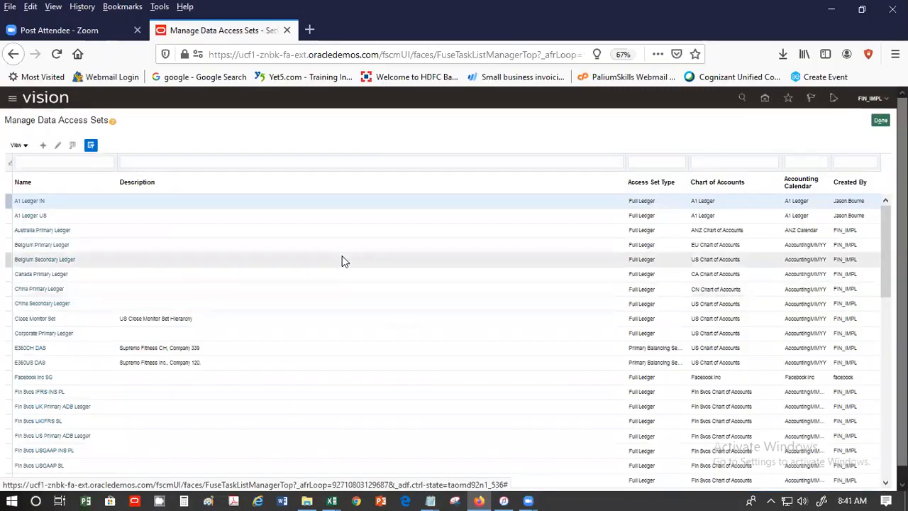
{"action": "scroll", "coordinate": [446, 341], "scroll_direction": "down", "scroll_amount": 1}
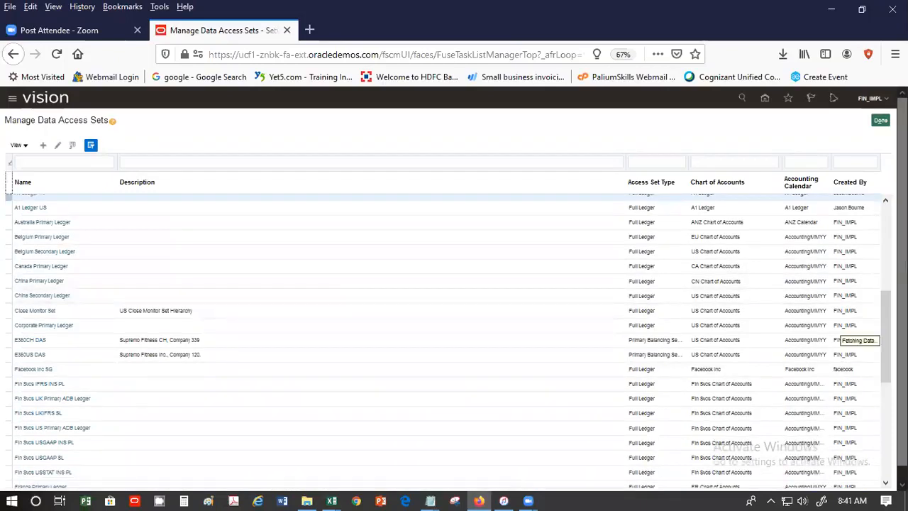
{"action": "scroll", "coordinate": [446, 340], "scroll_direction": "down", "scroll_amount": 5}
{"action": "scroll", "coordinate": [446, 341], "scroll_direction": "down", "scroll_amount": 5}
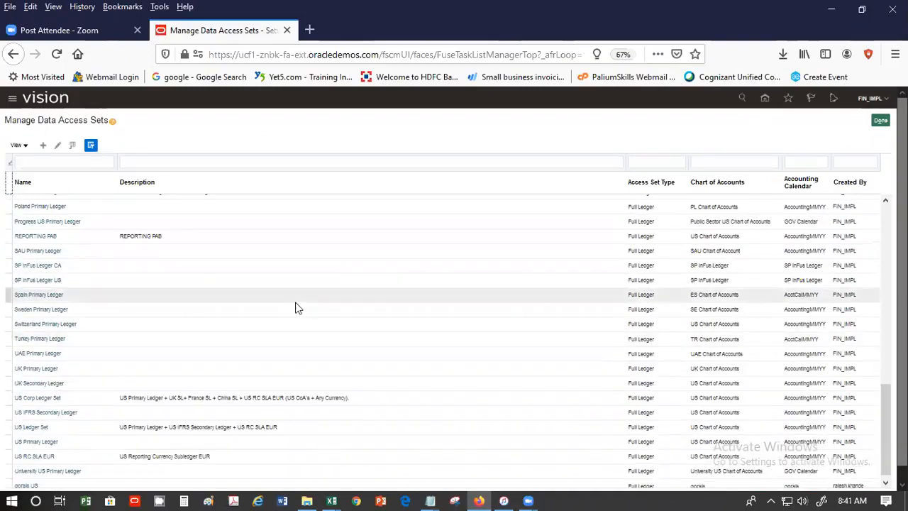
{"action": "left_click", "coordinate": [202, 266]}
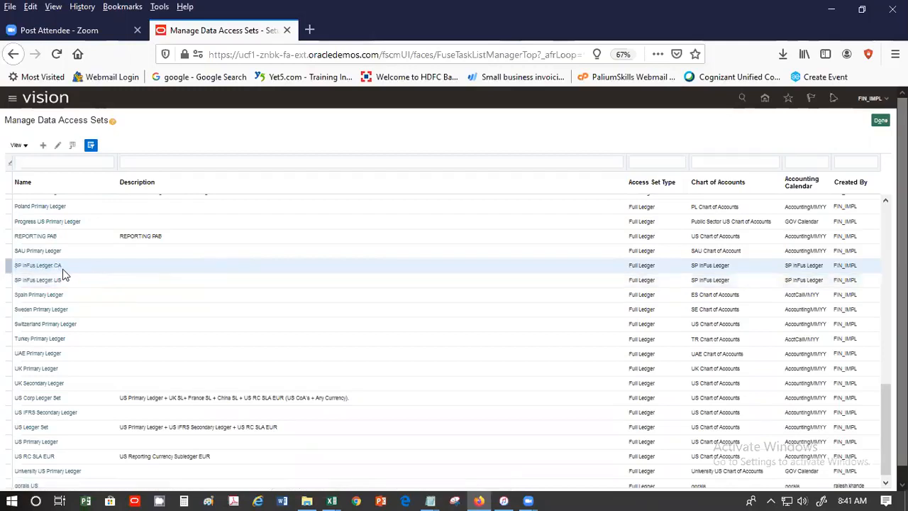
{"action": "left_click", "coordinate": [45, 266]}
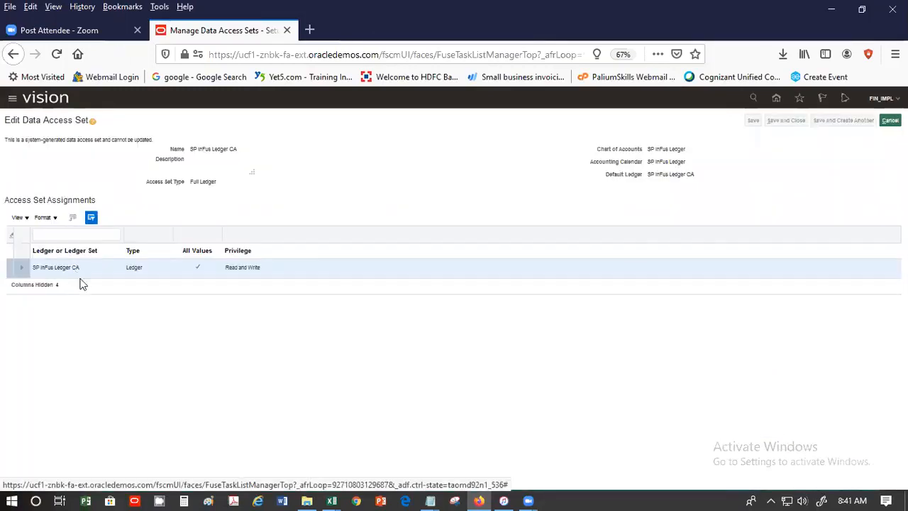
{"action": "triple_click", "coordinate": [52, 266]}
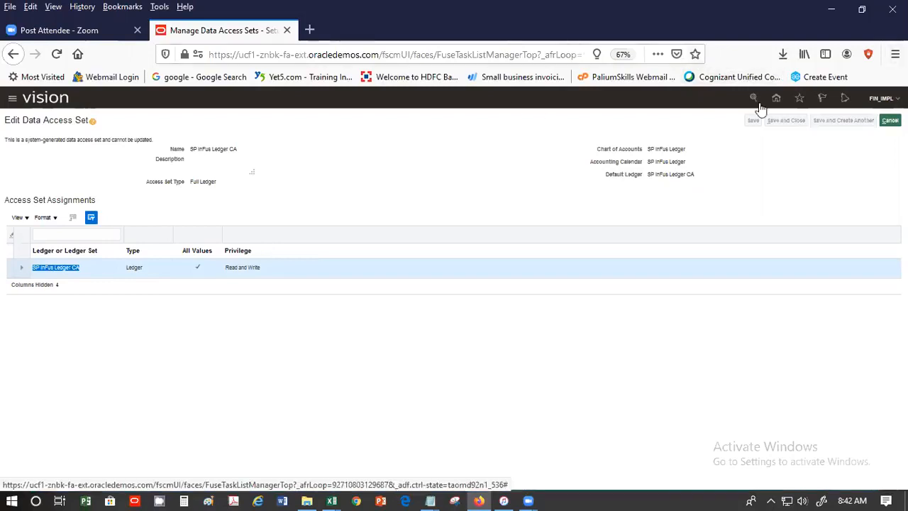
{"action": "left_click", "coordinate": [885, 121]}
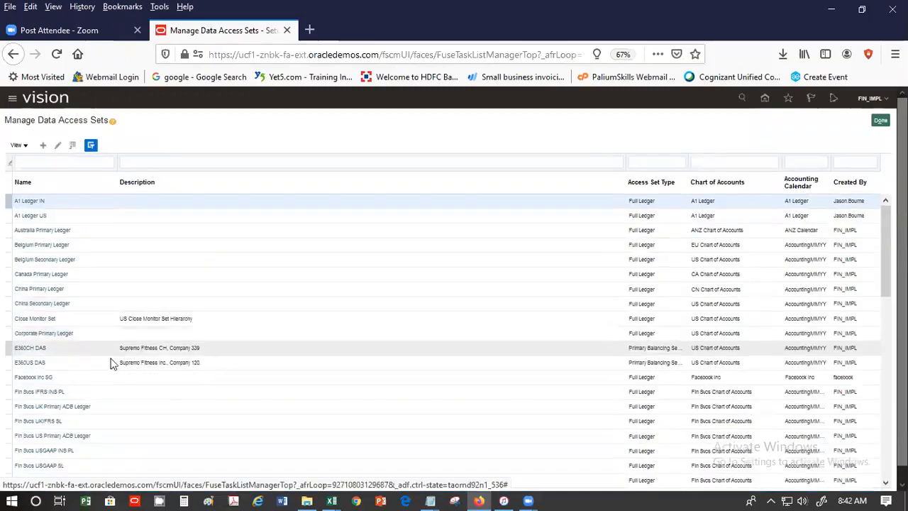
Review the default ledger and access set assignment of the SP InFus Ledger US data access set, and cancel
{"action": "scroll", "coordinate": [169, 389], "scroll_direction": "down", "scroll_amount": 1}
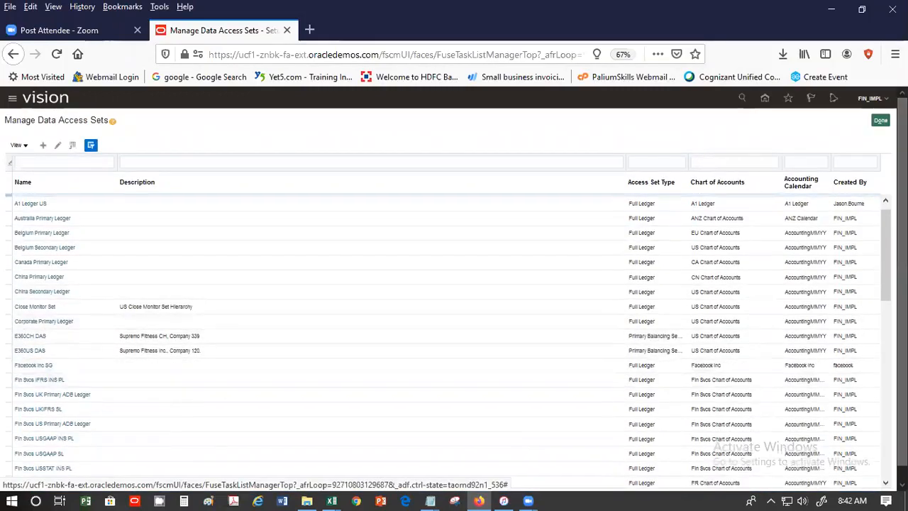
{"action": "scroll", "coordinate": [447, 340], "scroll_direction": "down", "scroll_amount": 5}
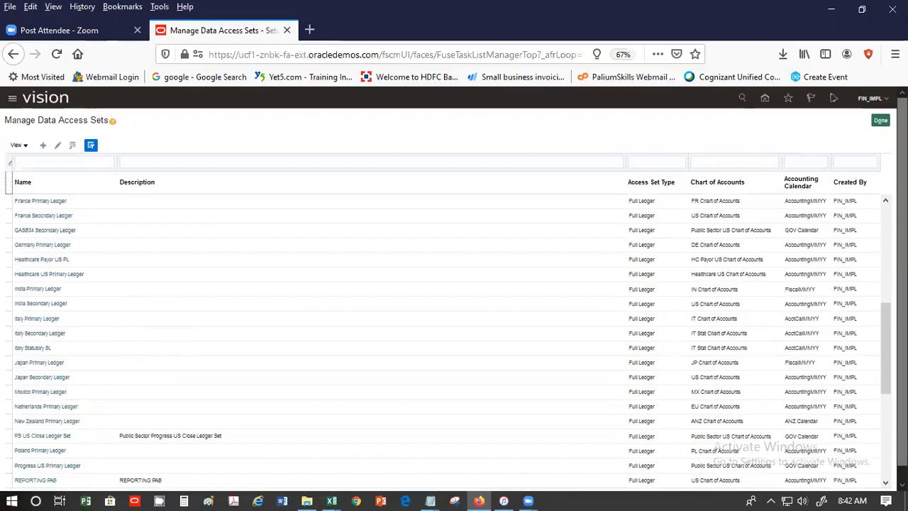
{"action": "scroll", "coordinate": [447, 341], "scroll_direction": "down", "scroll_amount": 4}
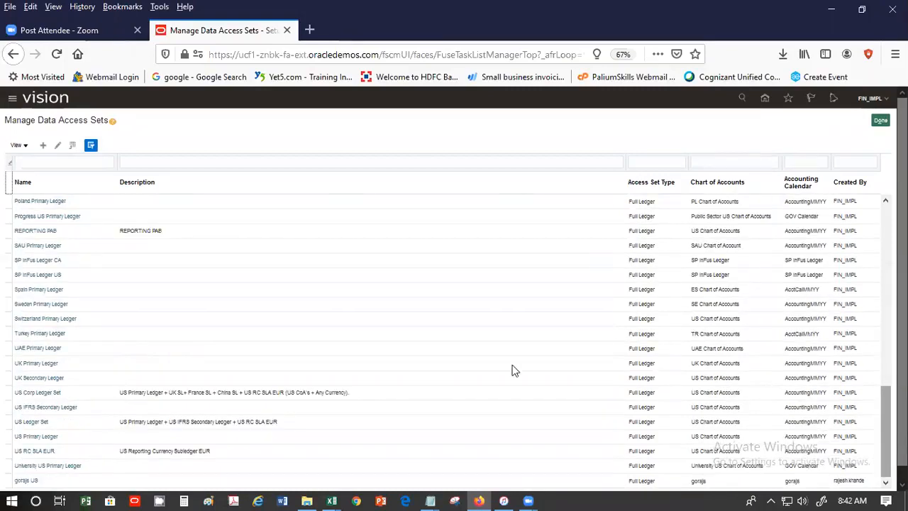
{"action": "left_click", "coordinate": [75, 278]}
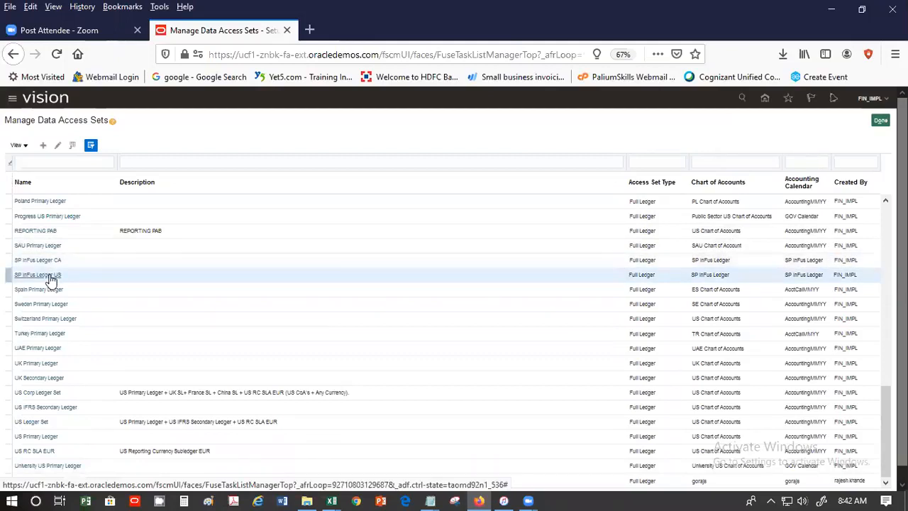
{"action": "left_click", "coordinate": [49, 275]}
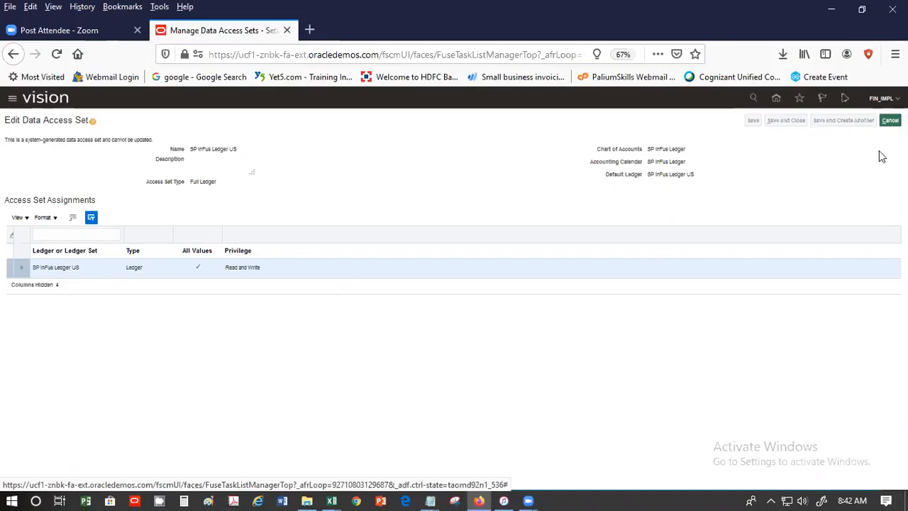
{"action": "left_click", "coordinate": [890, 120]}
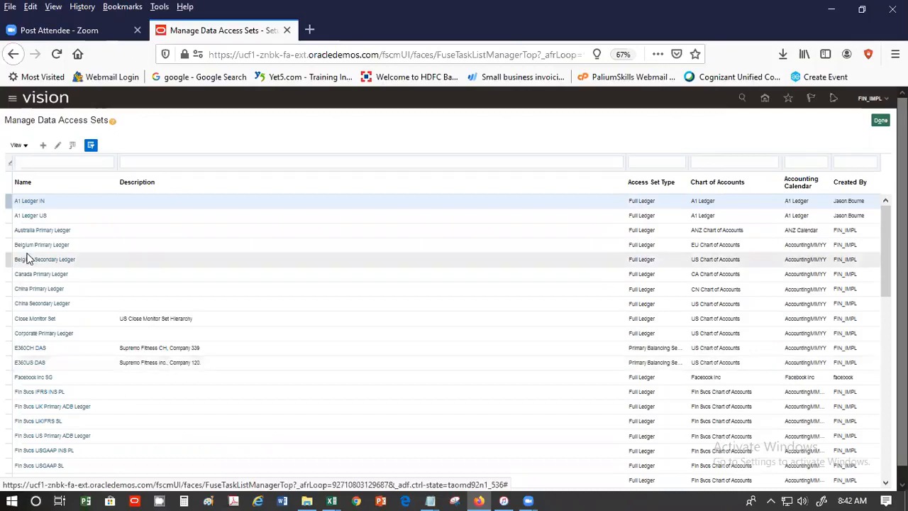
Start a new data access set named SP Data Access Set with SP InFus Ledger as chart of accounts and accounting calendar
{"action": "left_click", "coordinate": [44, 145]}
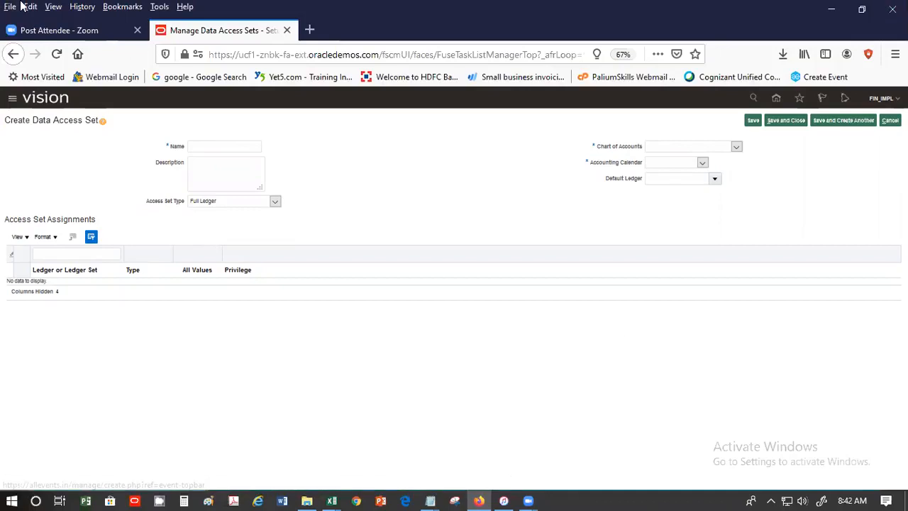
{"action": "left_click", "coordinate": [210, 147]}
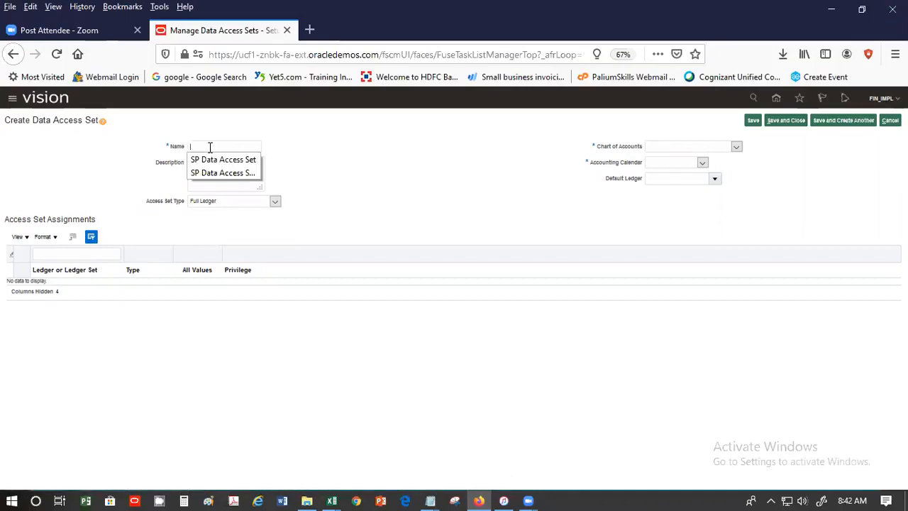
{"action": "left_click", "coordinate": [210, 159]}
{"action": "left_click", "coordinate": [737, 147]}
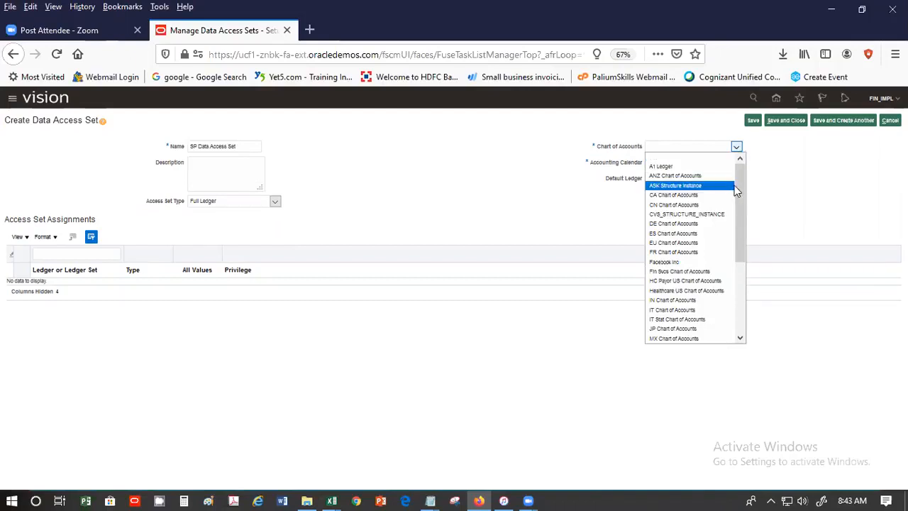
{"action": "left_click_drag", "start_coordinate": [738, 187], "coordinate": [738, 276]}
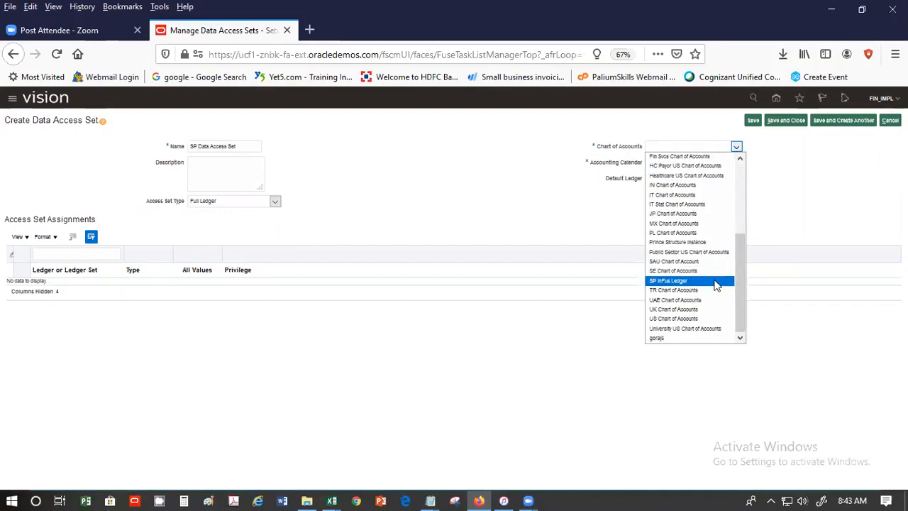
{"action": "left_click", "coordinate": [717, 281]}
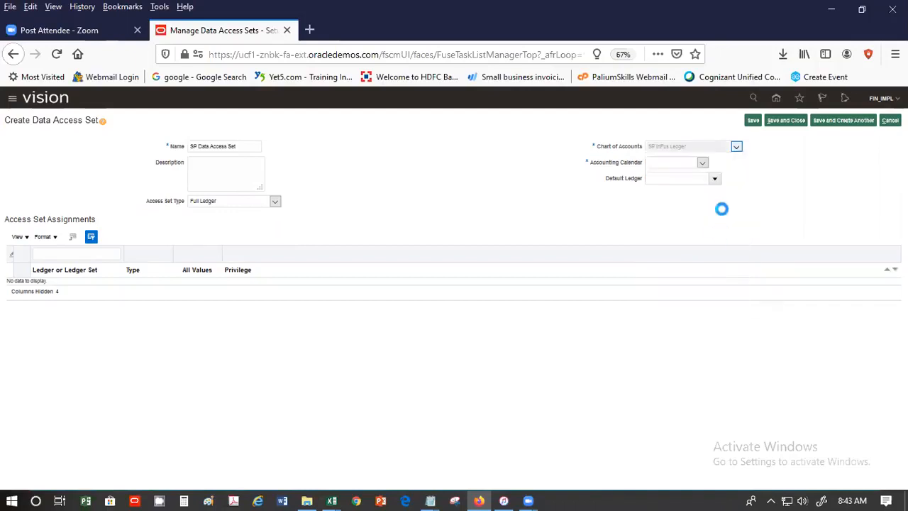
{"action": "left_click", "coordinate": [703, 165]}
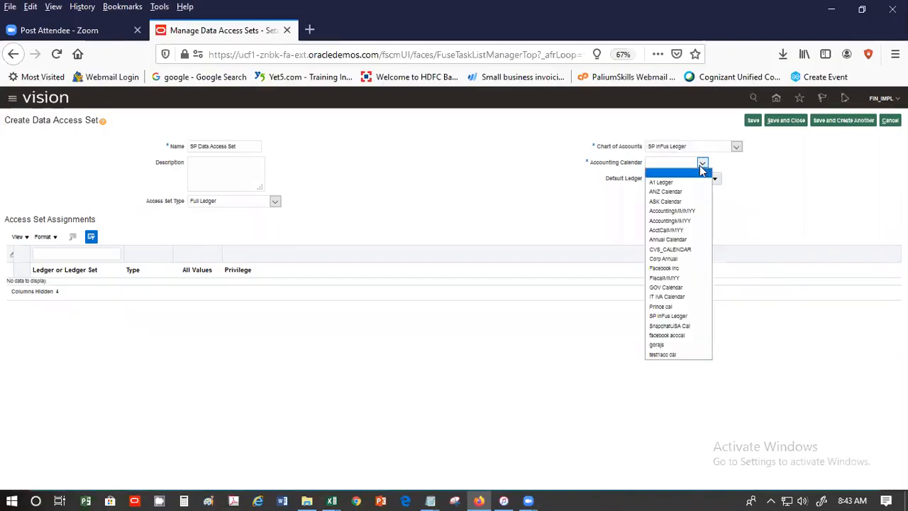
{"action": "left_click", "coordinate": [671, 316]}
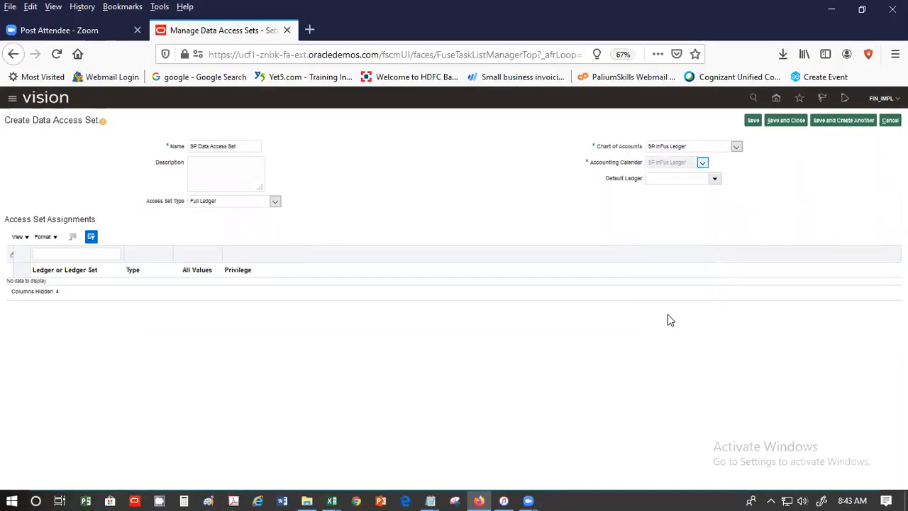
Assign SP InFus Ledger US and SP InFus Ledger CA to the data access set with Read and Write privilege, and save and close it
{"action": "left_click", "coordinate": [715, 180]}
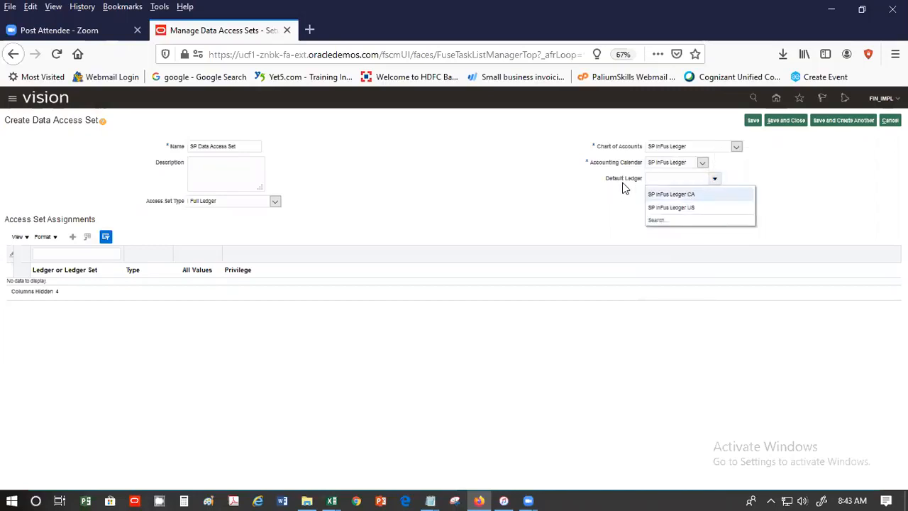
{"action": "left_click", "coordinate": [594, 204]}
{"action": "left_click", "coordinate": [73, 238]}
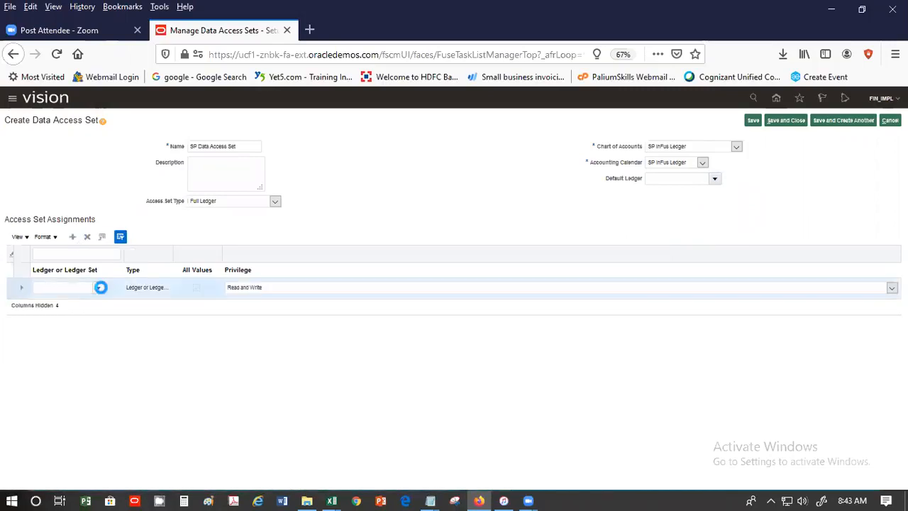
{"action": "left_click", "coordinate": [99, 288]}
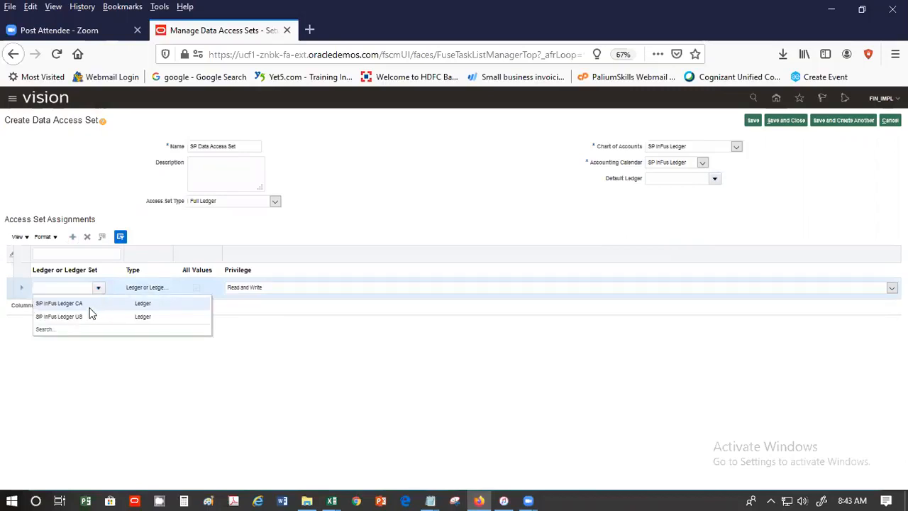
{"action": "left_click", "coordinate": [88, 315]}
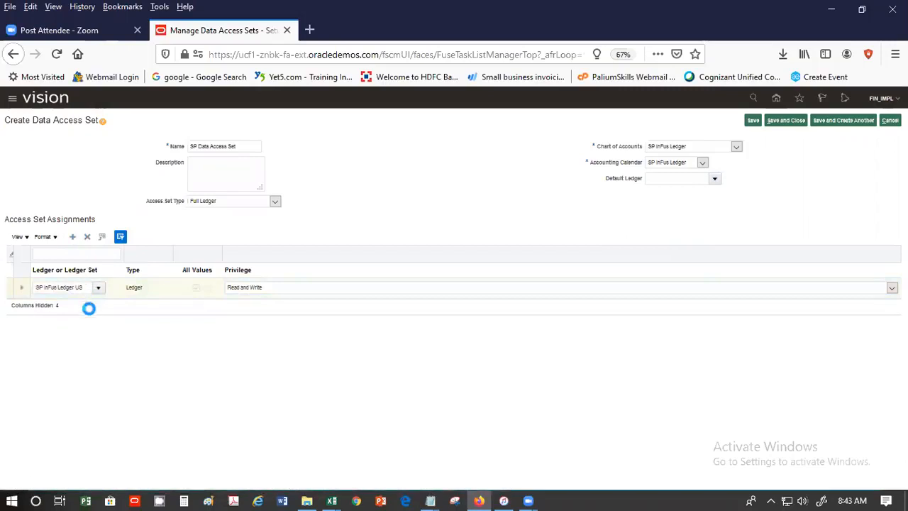
{"action": "left_click", "coordinate": [99, 288]}
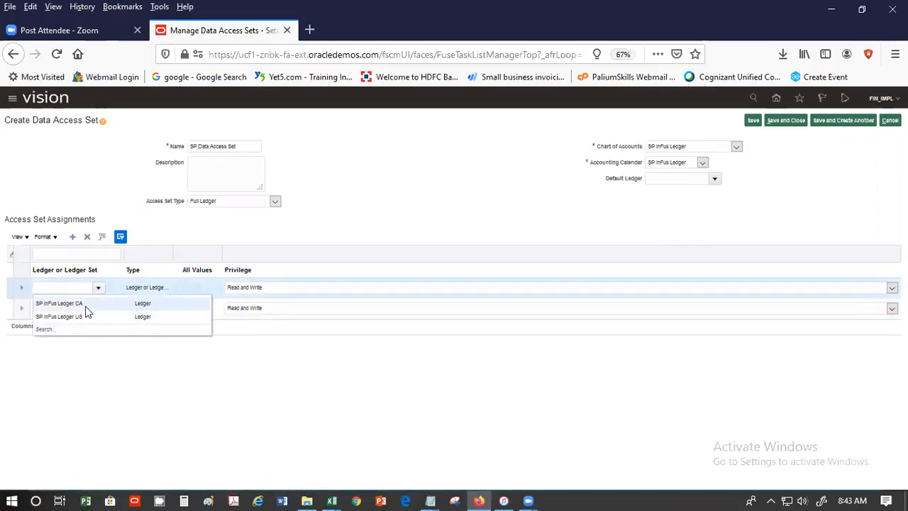
{"action": "left_click", "coordinate": [85, 306]}
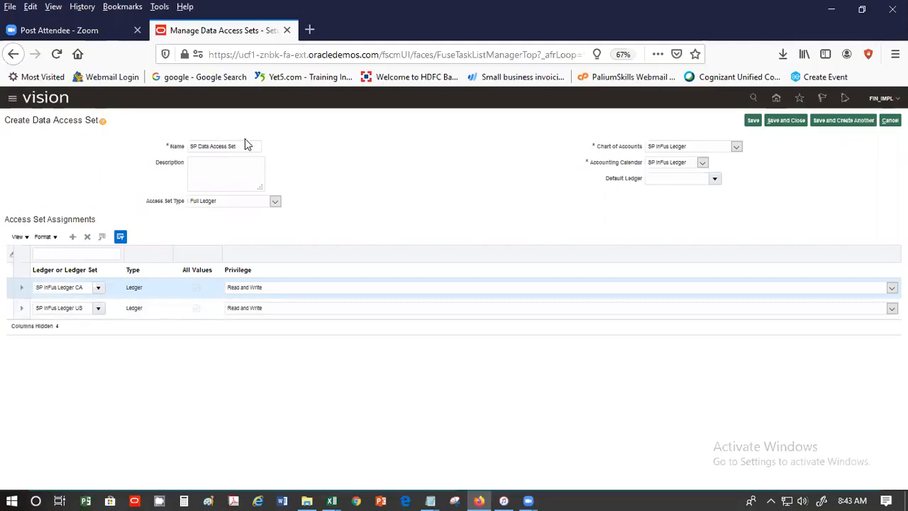
{"action": "left_click", "coordinate": [787, 121]}
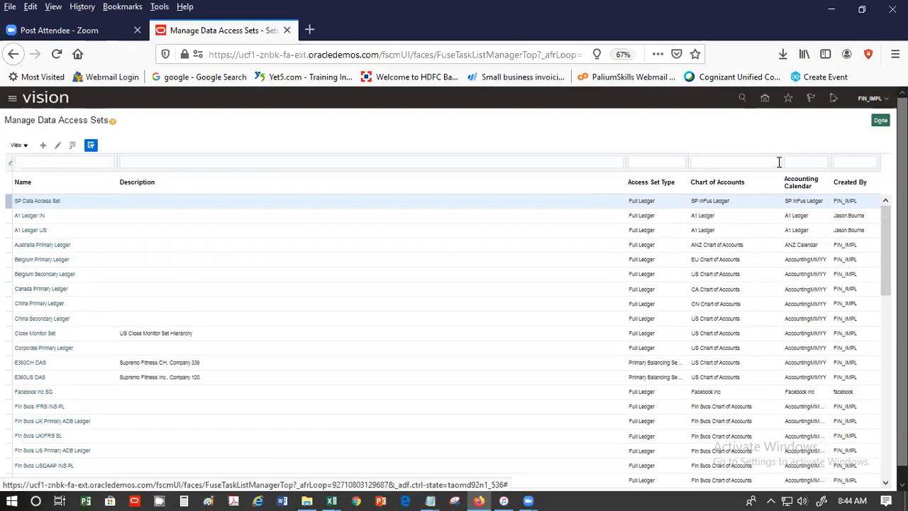
{"action": "left_click", "coordinate": [881, 120]}
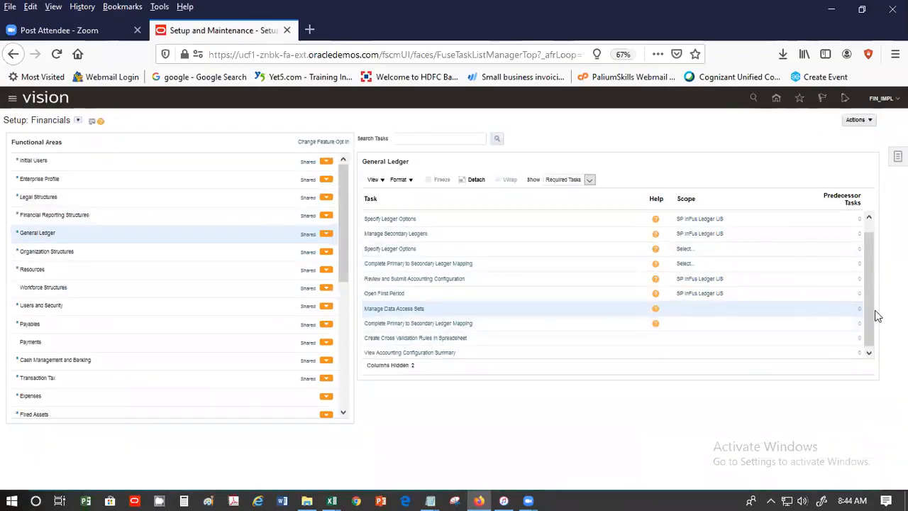
Open the Open First Period task and examine the available data access sets and ledgers, keeping the current selections
{"action": "left_click_drag", "start_coordinate": [870, 300], "coordinate": [879, 360]}
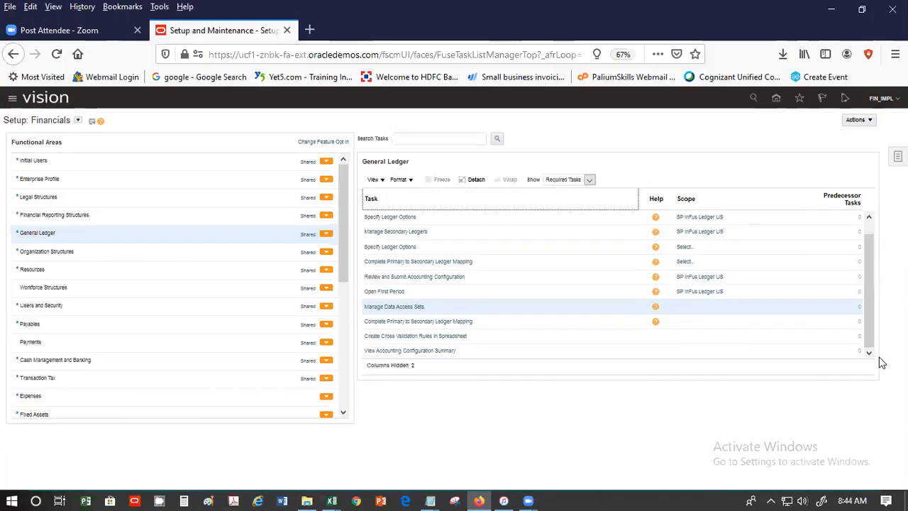
{"action": "left_click", "coordinate": [382, 292]}
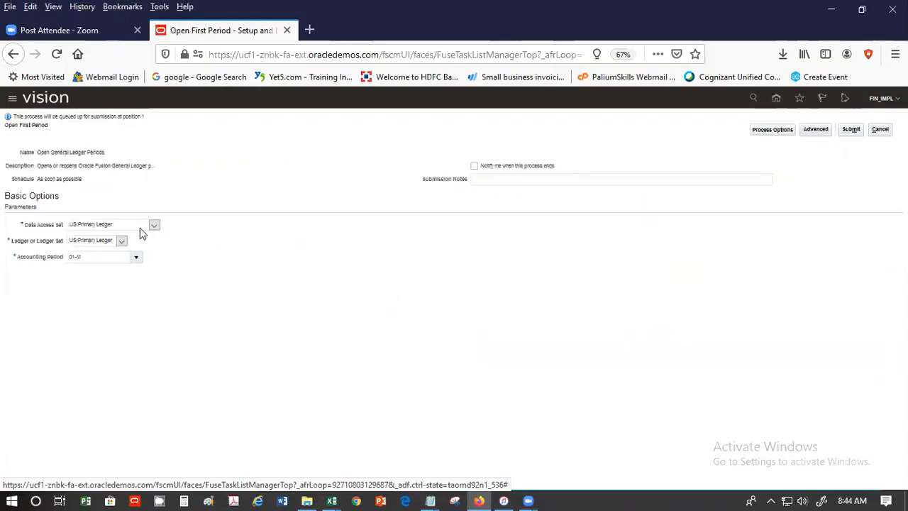
{"action": "left_click", "coordinate": [152, 226]}
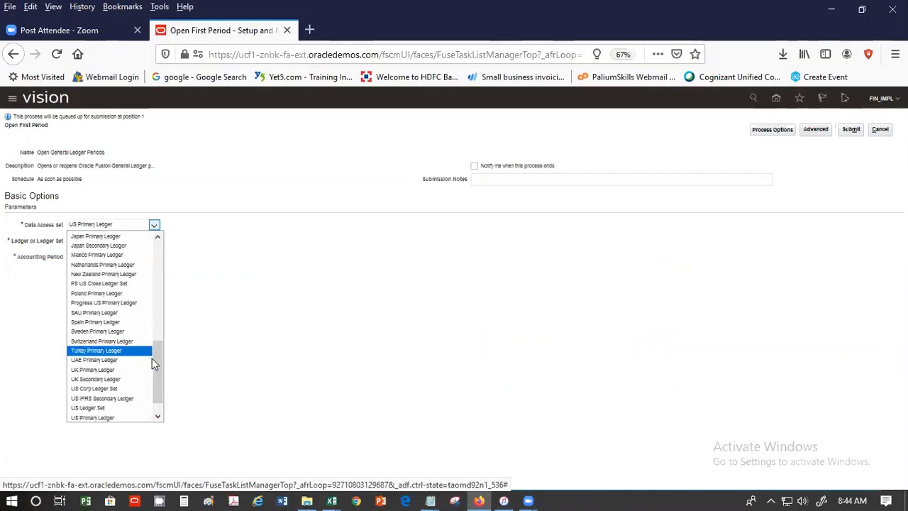
{"action": "left_click_drag", "start_coordinate": [156, 365], "coordinate": [212, 172]}
{"action": "left_click", "coordinate": [212, 172]}
{"action": "left_click", "coordinate": [119, 242]}
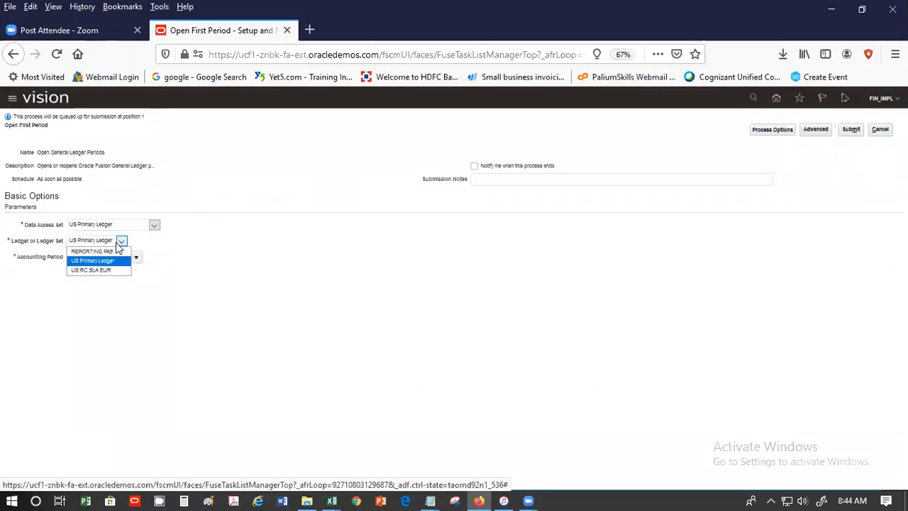
{"action": "left_click", "coordinate": [184, 257]}
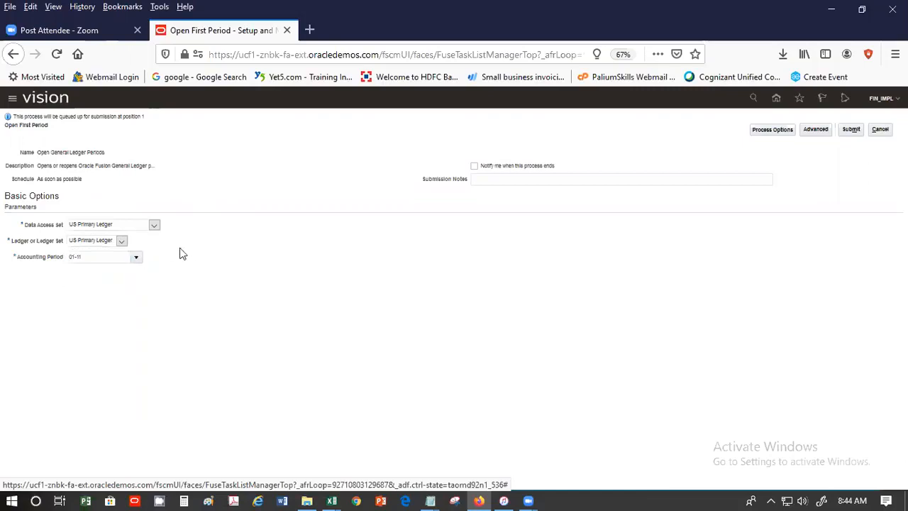
{"action": "left_click", "coordinate": [153, 225]}
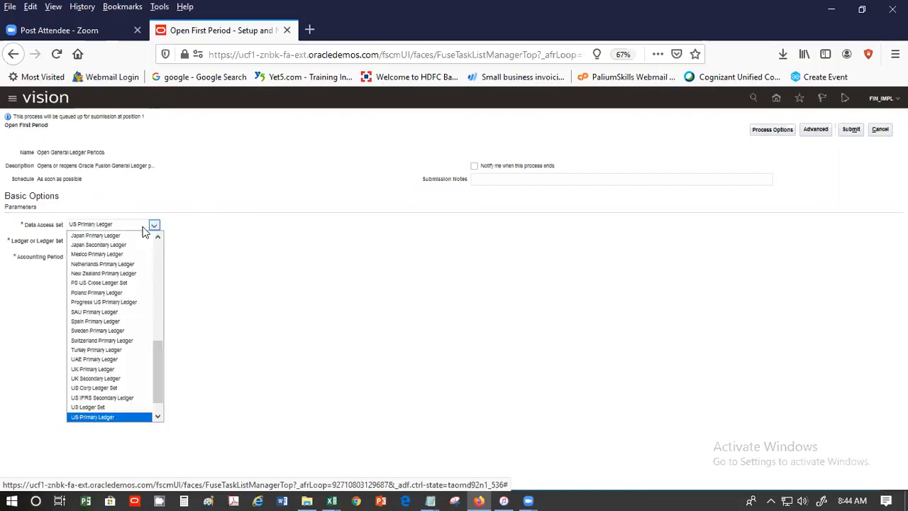
{"action": "left_click", "coordinate": [254, 264]}
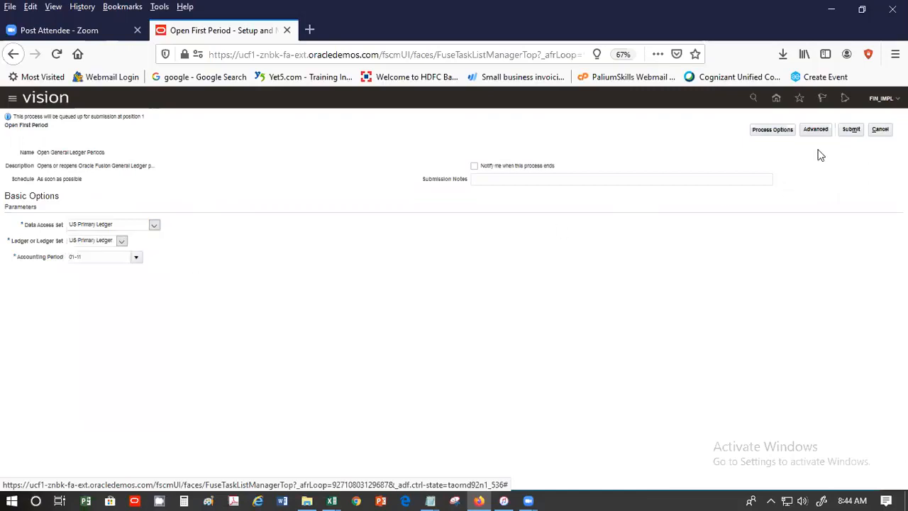
Browse the accounting periods offered for opening the first period, and leave the task without submitting
{"action": "left_click", "coordinate": [136, 257]}
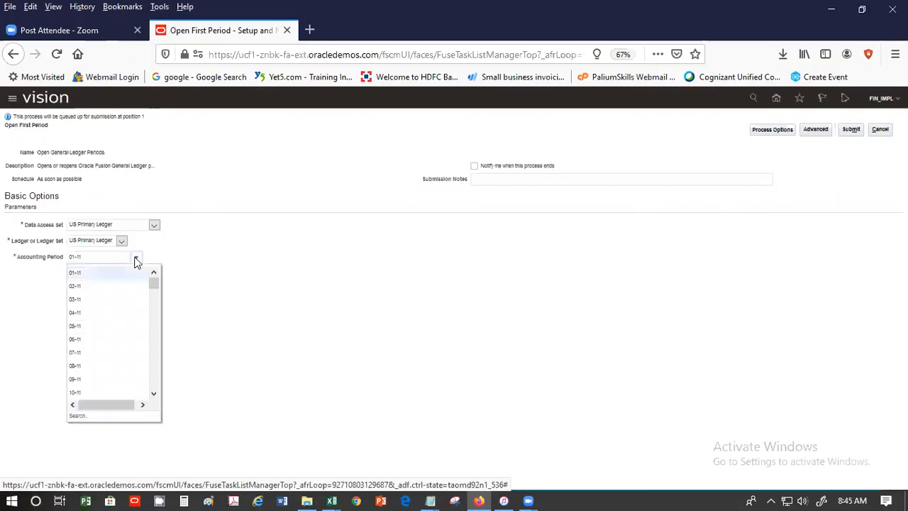
{"action": "left_click_drag", "start_coordinate": [156, 286], "coordinate": [160, 324]}
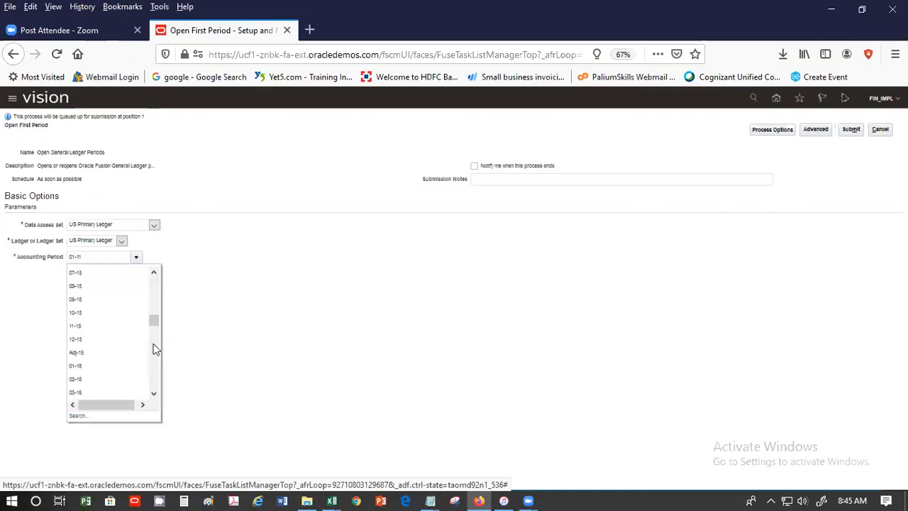
{"action": "left_click", "coordinate": [154, 349]}
{"action": "left_click", "coordinate": [155, 349]}
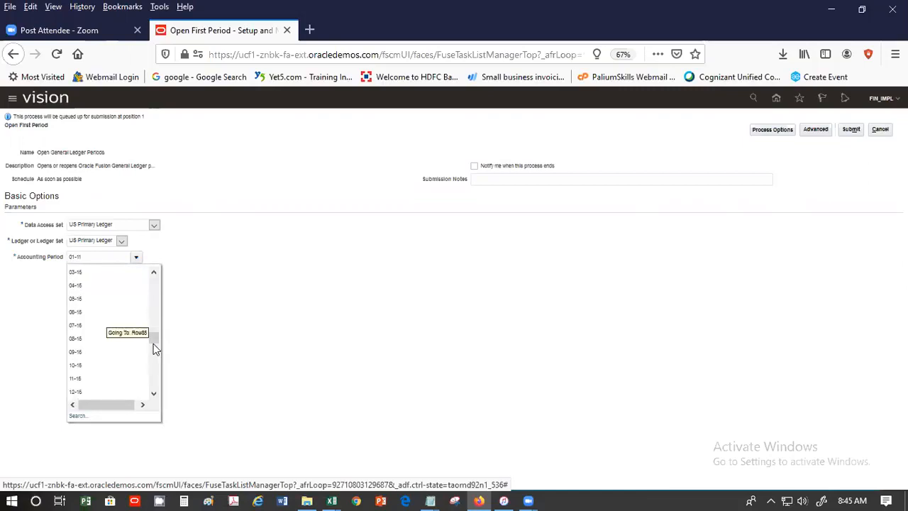
{"action": "left_click", "coordinate": [182, 256]}
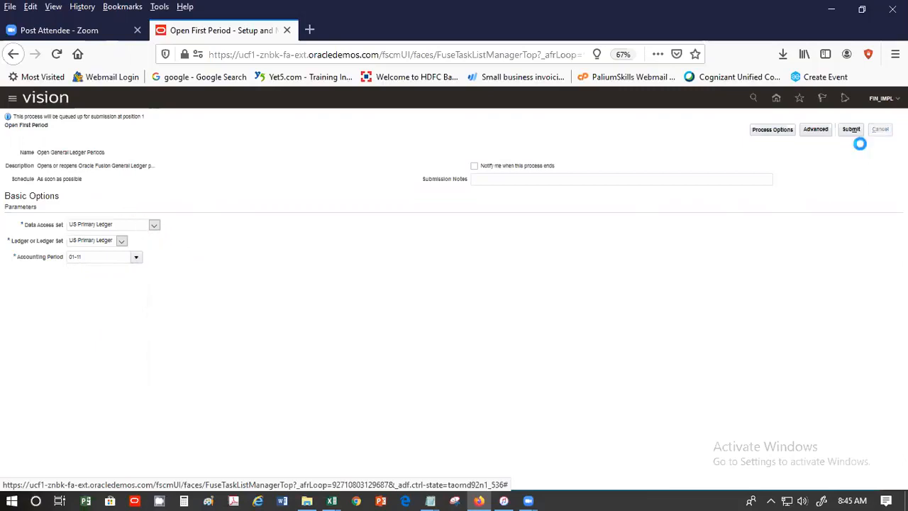
{"action": "left_click", "coordinate": [853, 133]}
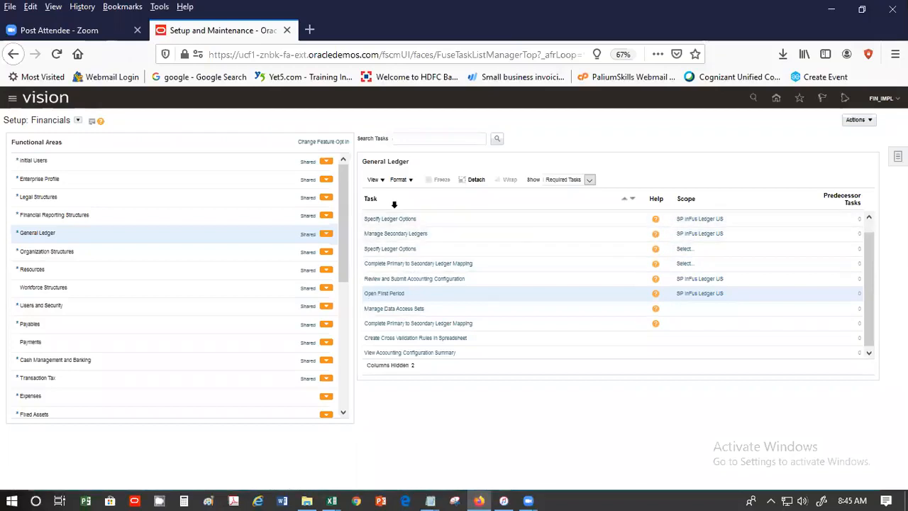
Review the ledger options of SP InFus Ledger US, and cancel
{"action": "left_click", "coordinate": [407, 218]}
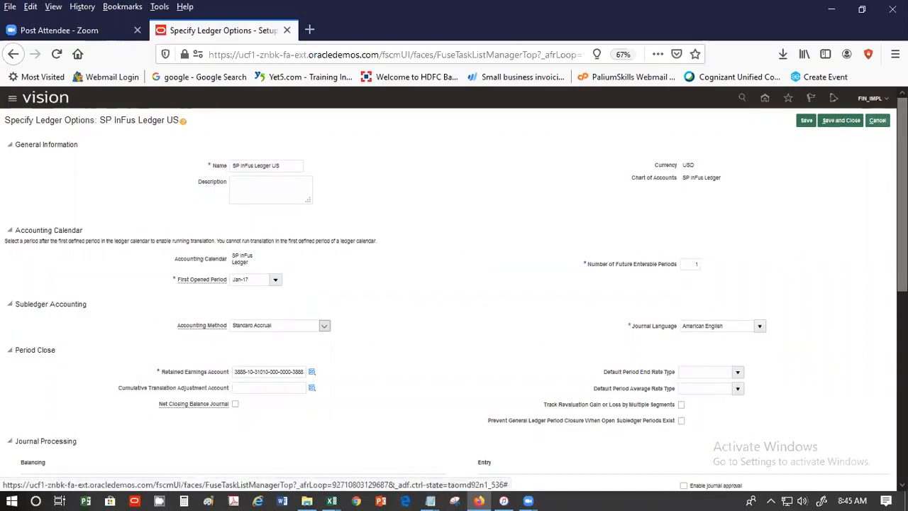
{"action": "left_click", "coordinate": [879, 120]}
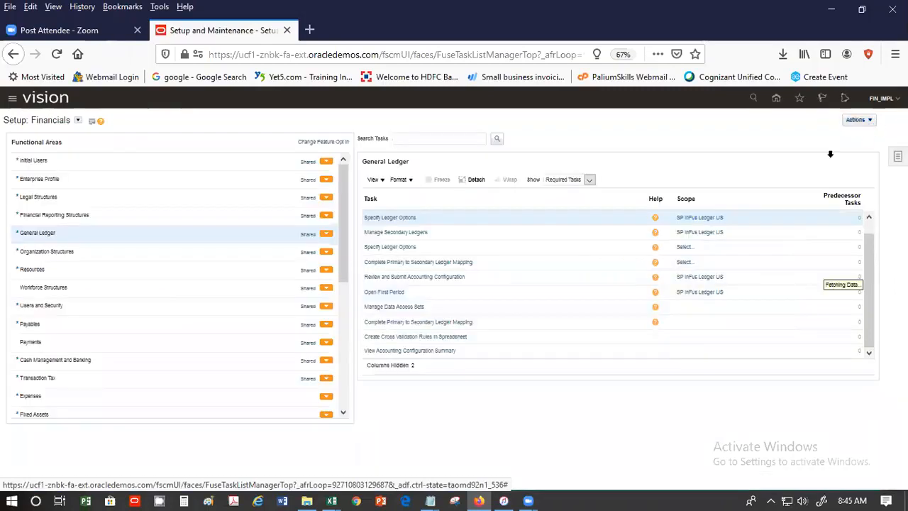
Show all tasks instead of only the required ones for General Ledger, and look through the task list
{"action": "left_click", "coordinate": [589, 179]}
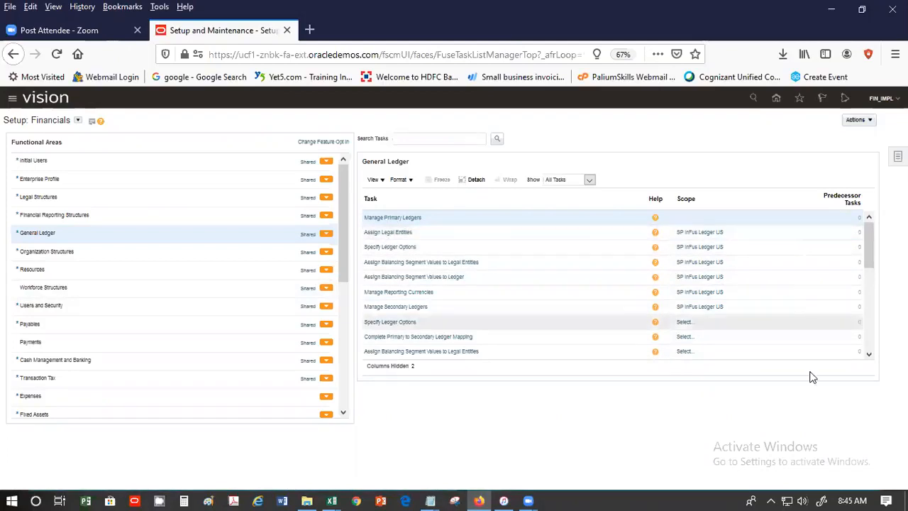
{"action": "left_click_drag", "start_coordinate": [872, 243], "coordinate": [880, 277]}
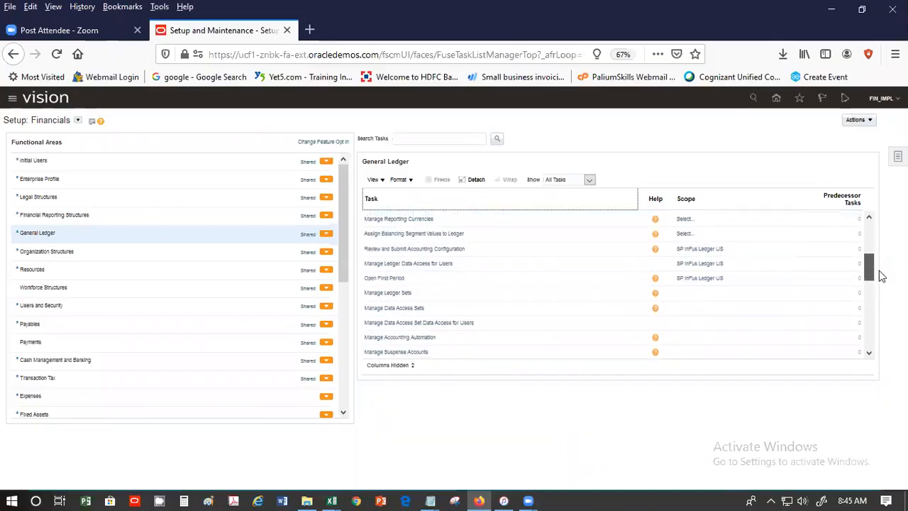
{"action": "left_click_drag", "start_coordinate": [872, 268], "coordinate": [869, 341]}
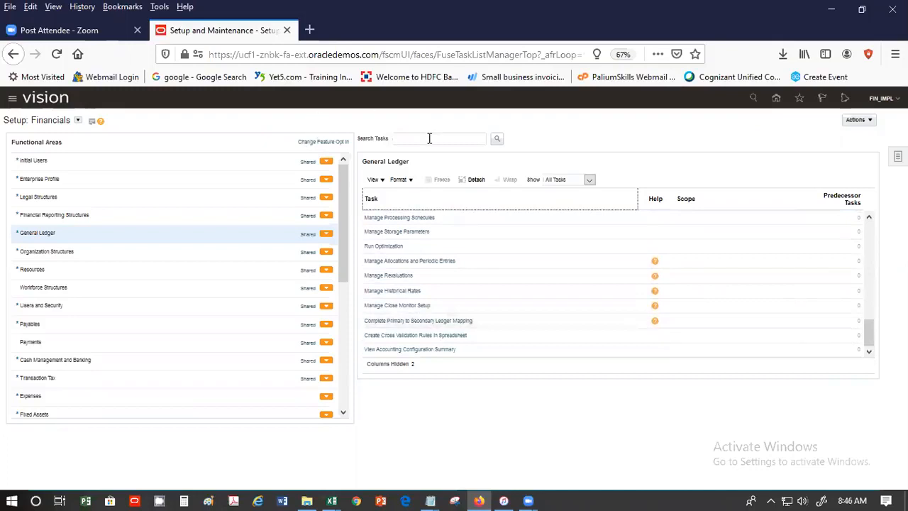
Search the setup tasks for Business and open the Manage Business Unit task under Organization Structures
{"action": "type", "text": "Business"}
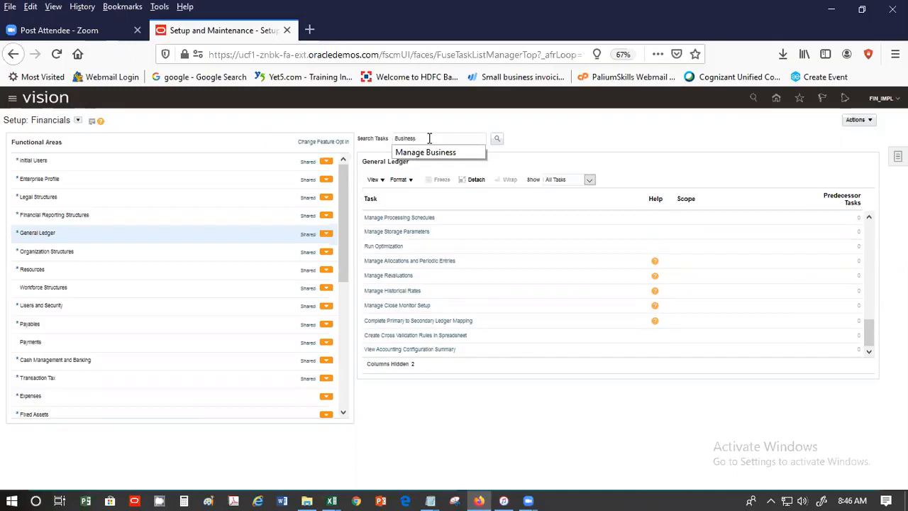
{"action": "key", "text": "Return"}
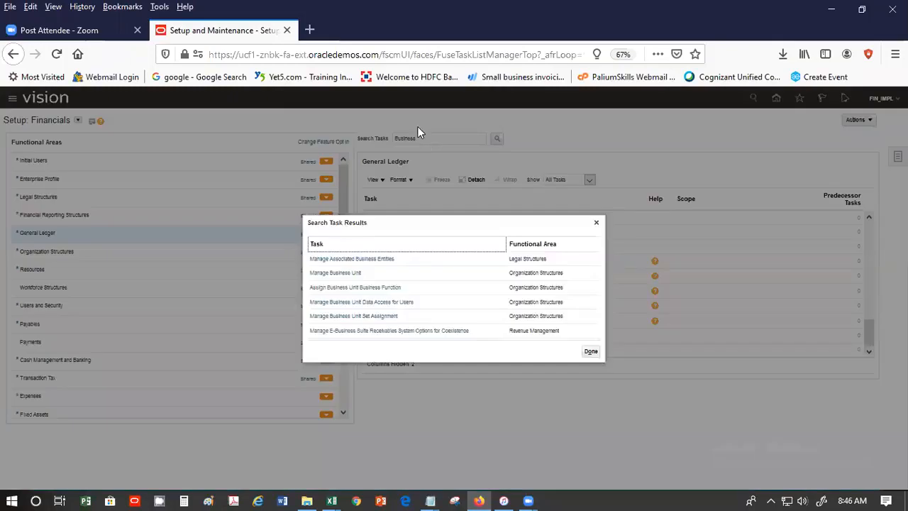
{"action": "left_click", "coordinate": [336, 273]}
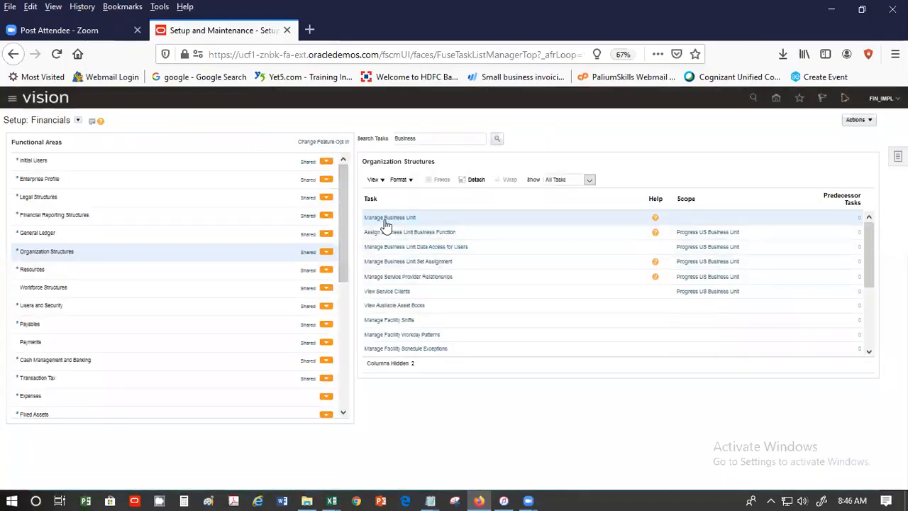
{"action": "left_click", "coordinate": [387, 217]}
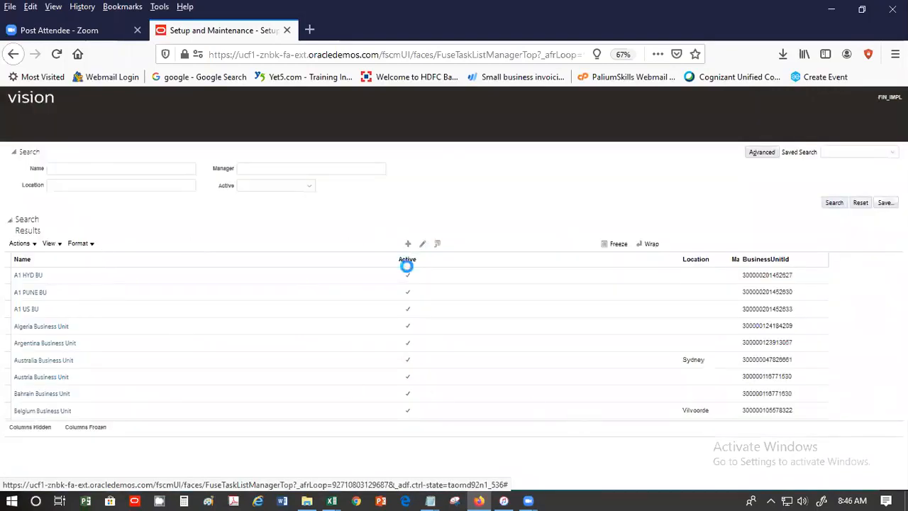
Search the business units by the name SP, review the matches, and return to the setup task list
{"action": "left_click", "coordinate": [84, 172]}
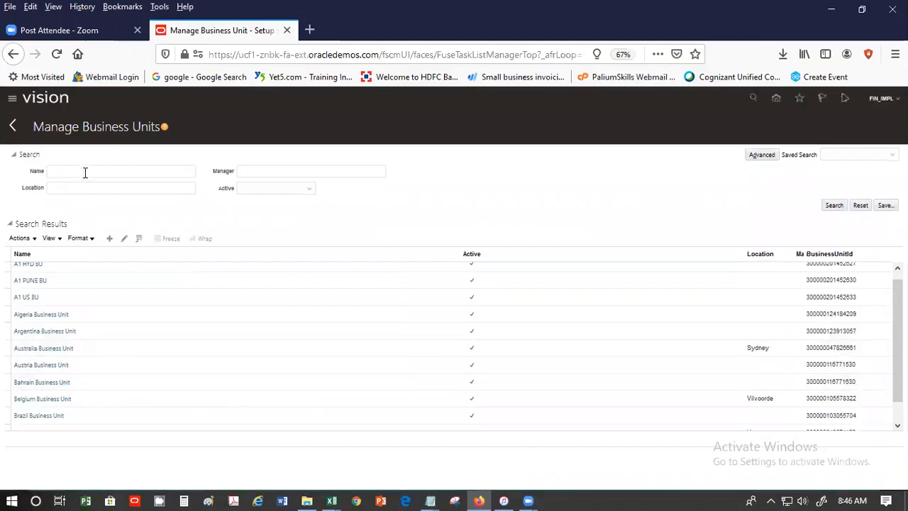
{"action": "type", "text": "SP"}
{"action": "key", "text": "Return"}
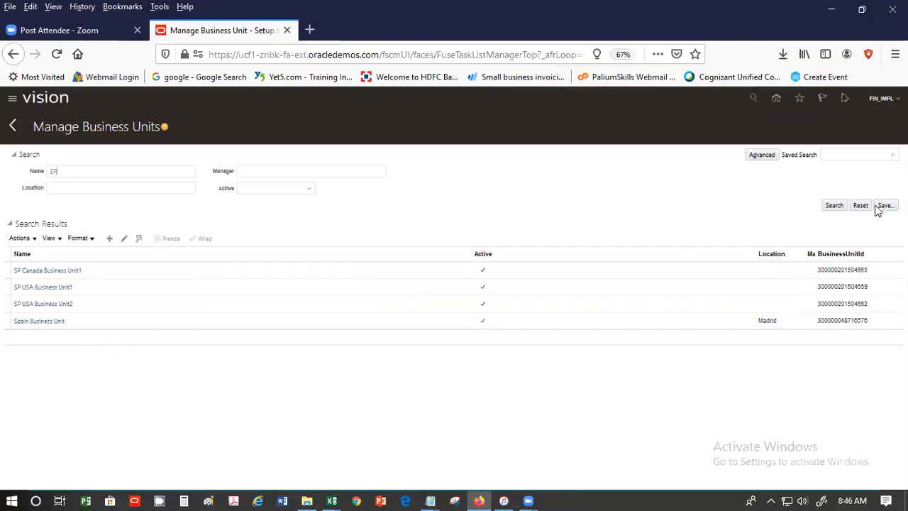
{"action": "left_click", "coordinate": [12, 125]}
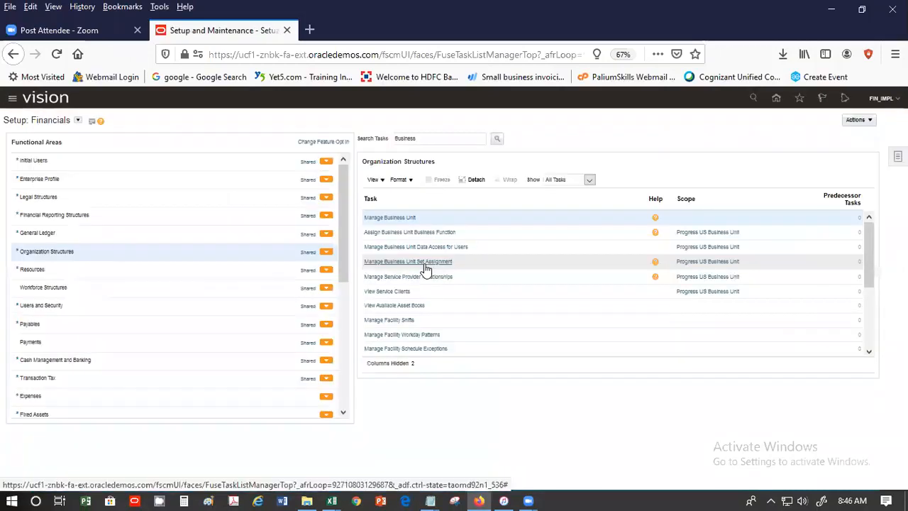
Open the scope selection for Manage Business Unit Set Assignment and choose Select and Add to pick another business unit
{"action": "left_click", "coordinate": [508, 263]}
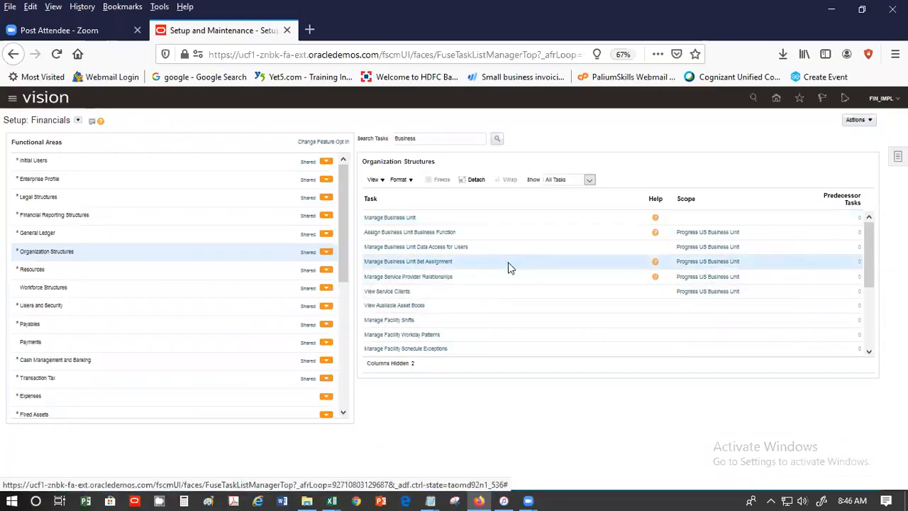
{"action": "left_click", "coordinate": [702, 262]}
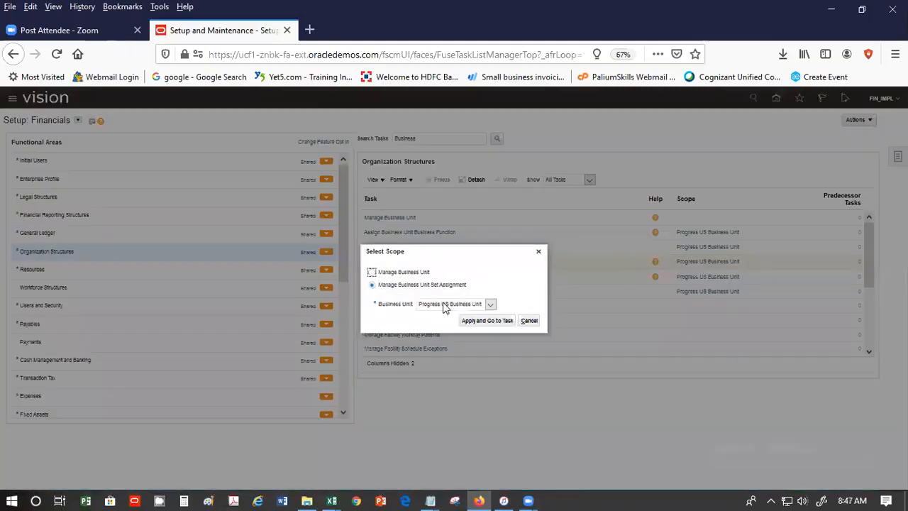
{"action": "left_click", "coordinate": [447, 305]}
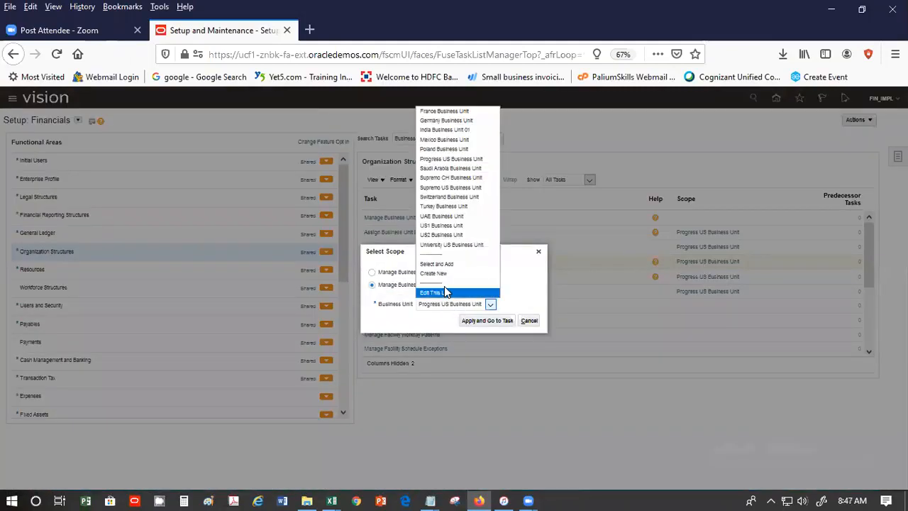
{"action": "left_click", "coordinate": [442, 266]}
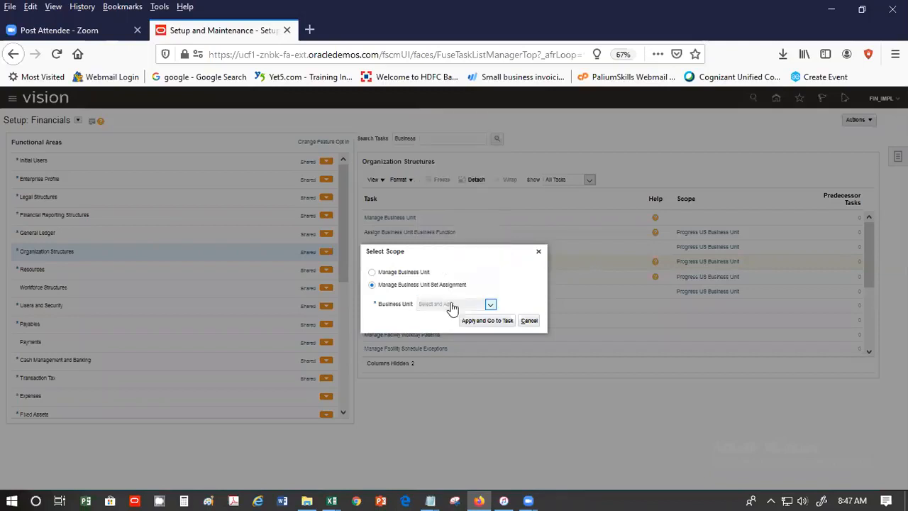
{"action": "left_click", "coordinate": [481, 321]}
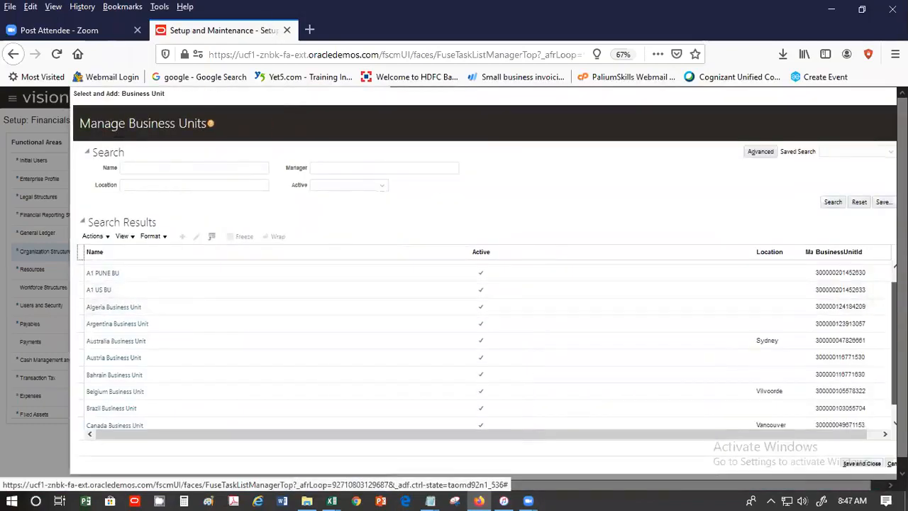
Search the business units by the name SP and set SP USA Business Unit1 as the set assignment scope
{"action": "left_click", "coordinate": [221, 166]}
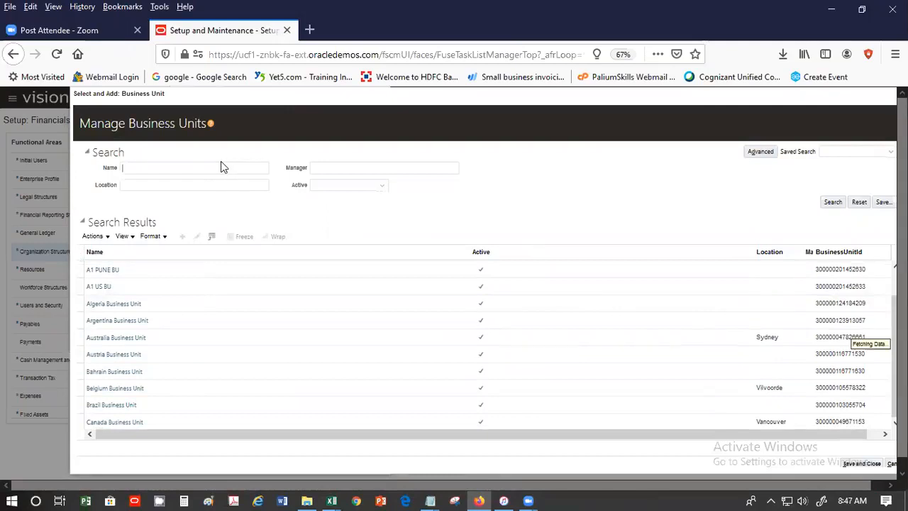
{"action": "type", "text": "SP"}
{"action": "key", "text": "Return"}
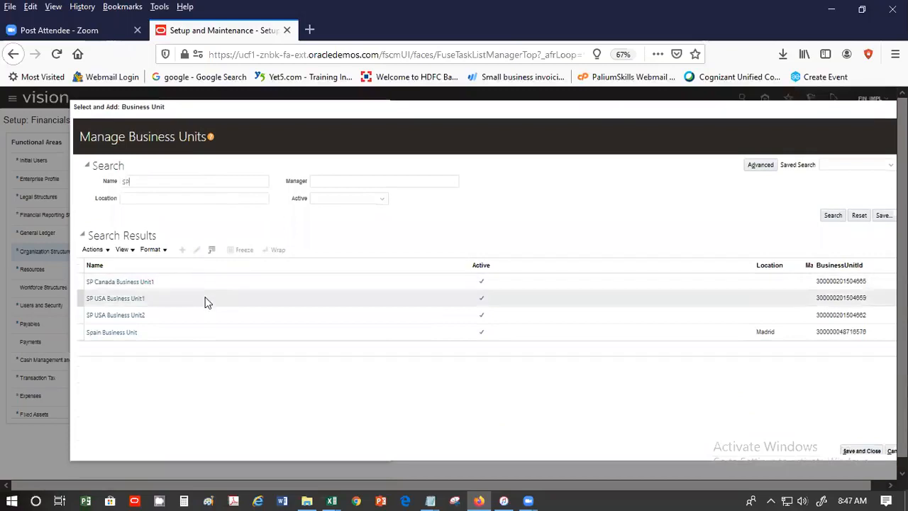
{"action": "left_click", "coordinate": [209, 298]}
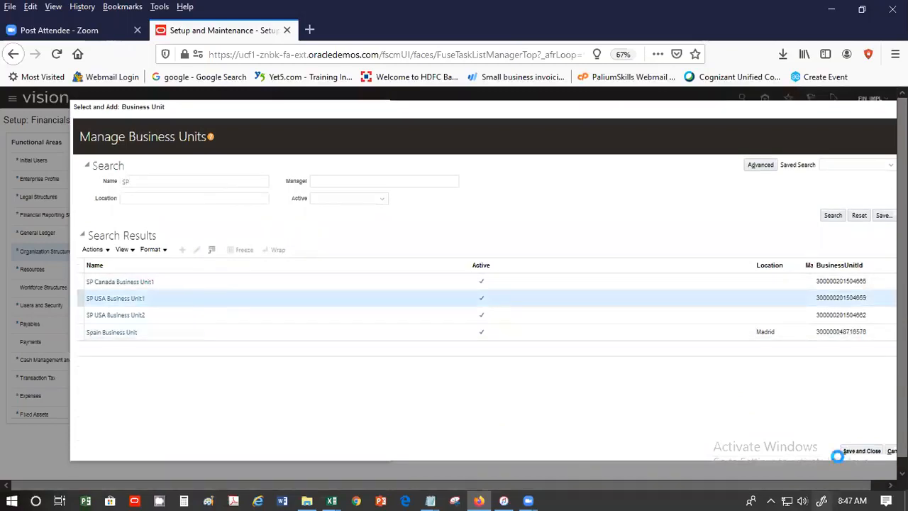
{"action": "left_click", "coordinate": [860, 450]}
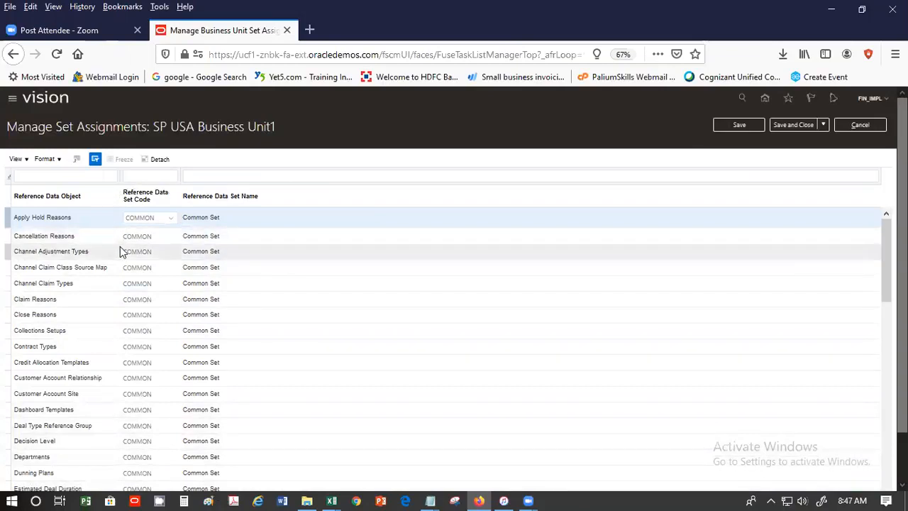
Review the reference data set codes available for Apply Hold Reasons in SP USA Business Unit1, and cancel the set assignments
{"action": "left_click", "coordinate": [171, 219]}
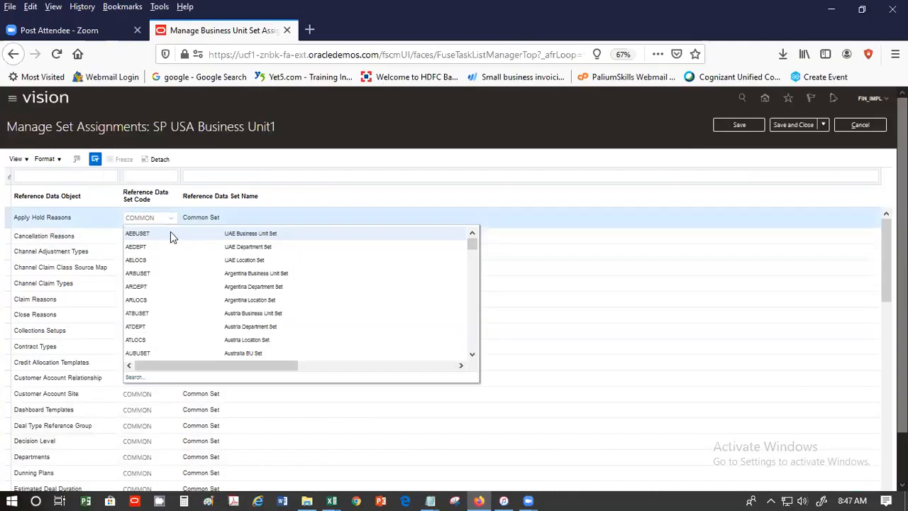
{"action": "left_click", "coordinate": [323, 194]}
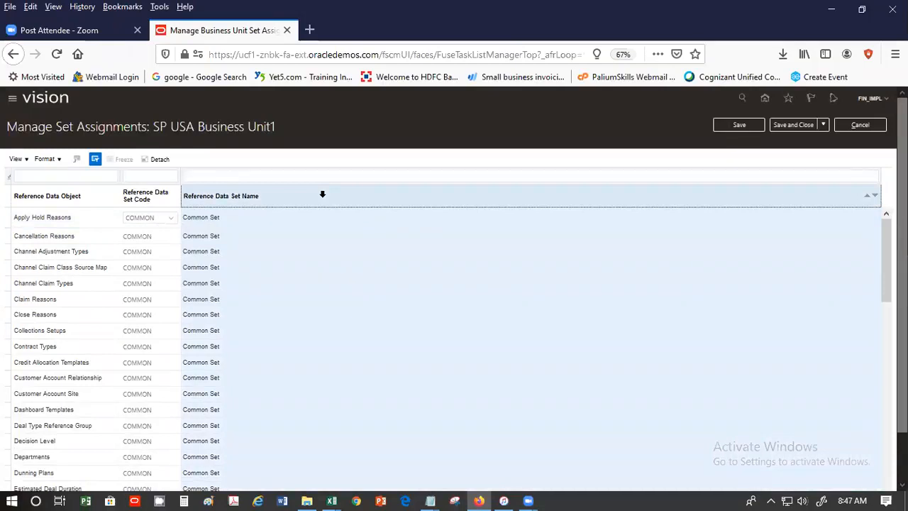
{"action": "left_click", "coordinate": [865, 126]}
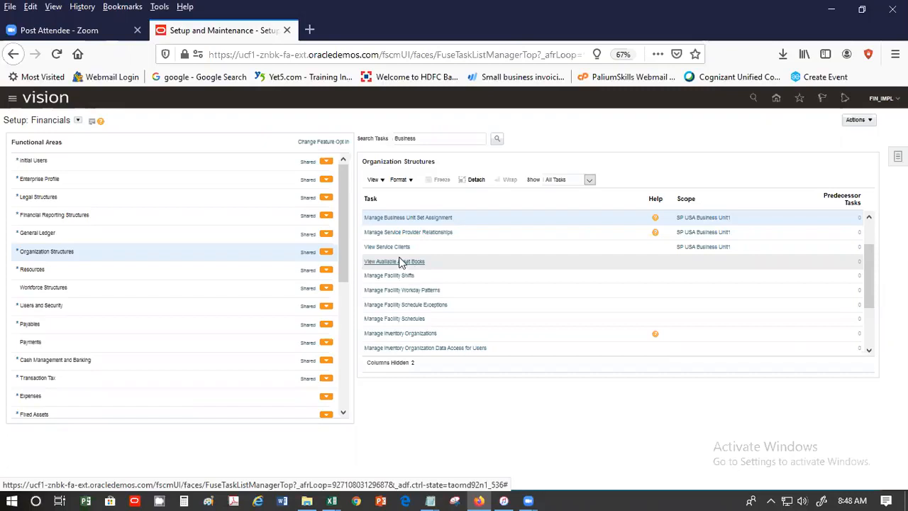
Show all tasks instead of only the required ones for Legal Structures, and look through the task list
{"action": "left_click", "coordinate": [218, 196]}
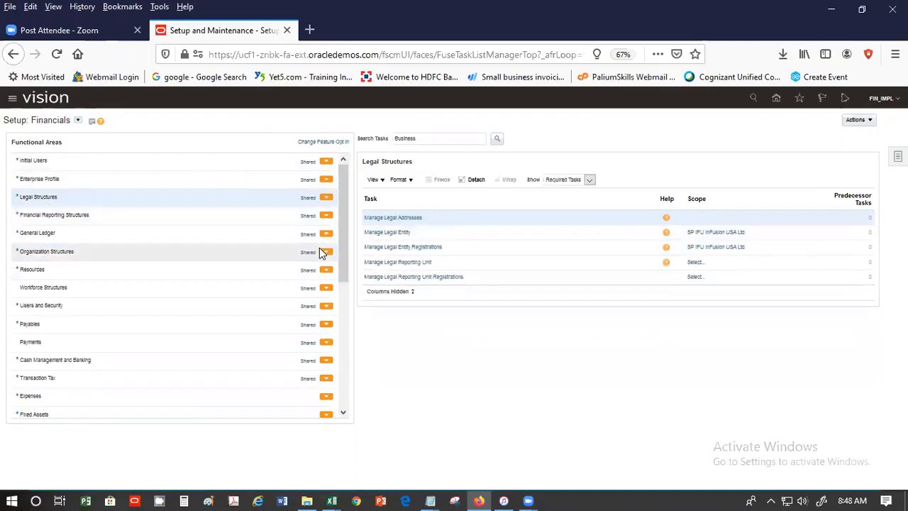
{"action": "left_click", "coordinate": [589, 181]}
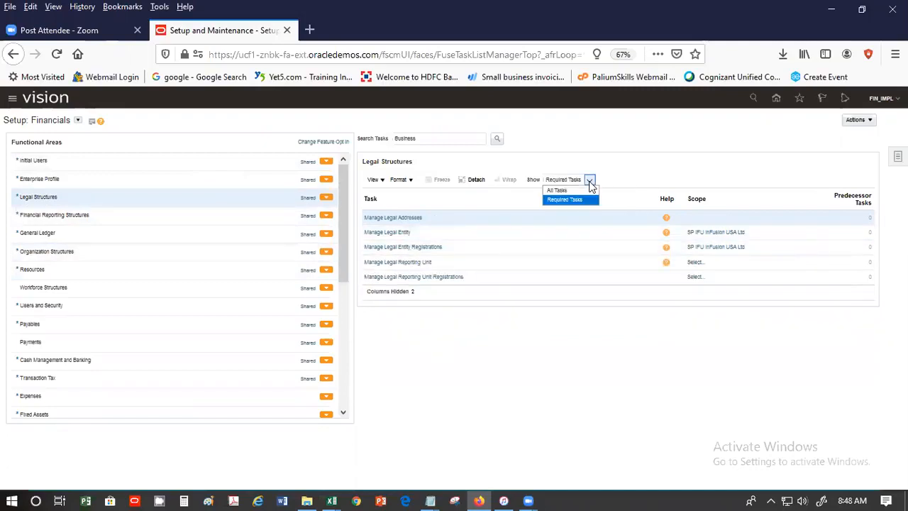
{"action": "left_click", "coordinate": [586, 190]}
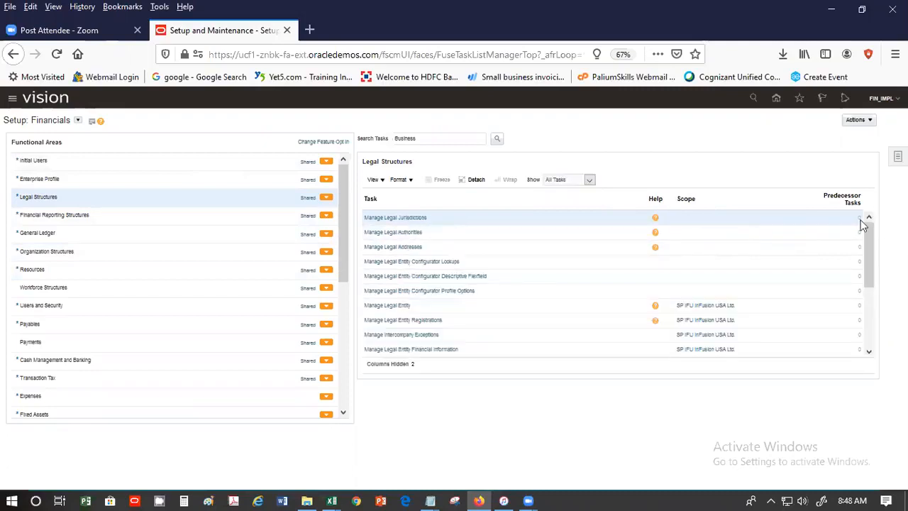
{"action": "left_click_drag", "start_coordinate": [867, 237], "coordinate": [867, 331]}
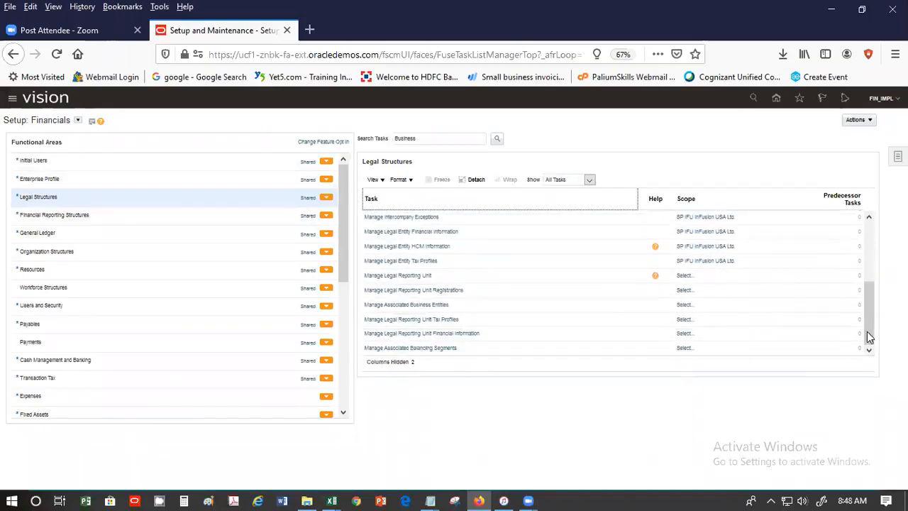
Show all tasks for Financial Reporting Structures and look through the whole task list
{"action": "left_click", "coordinate": [98, 216]}
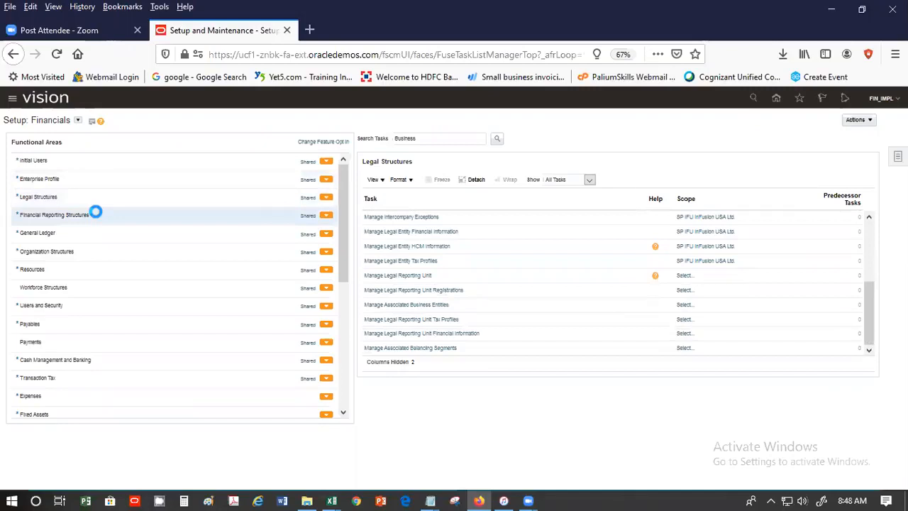
{"action": "left_click", "coordinate": [589, 180]}
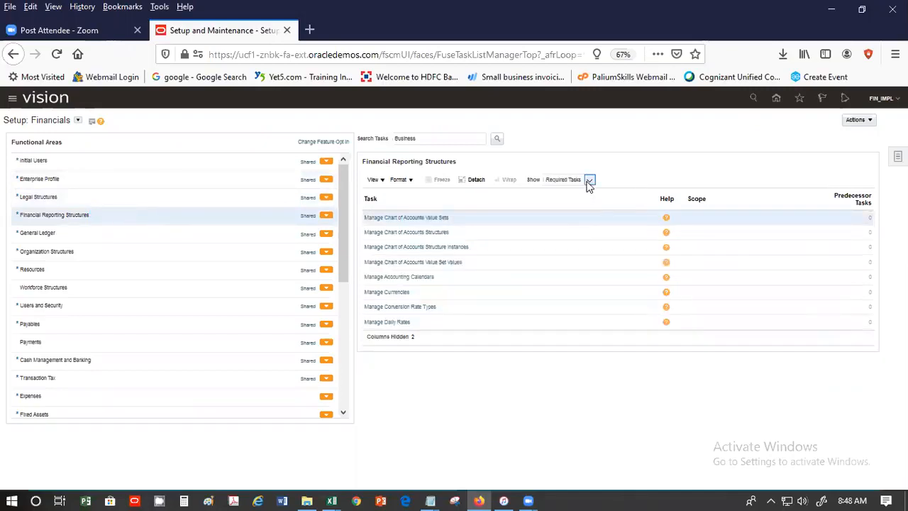
{"action": "left_click", "coordinate": [583, 189]}
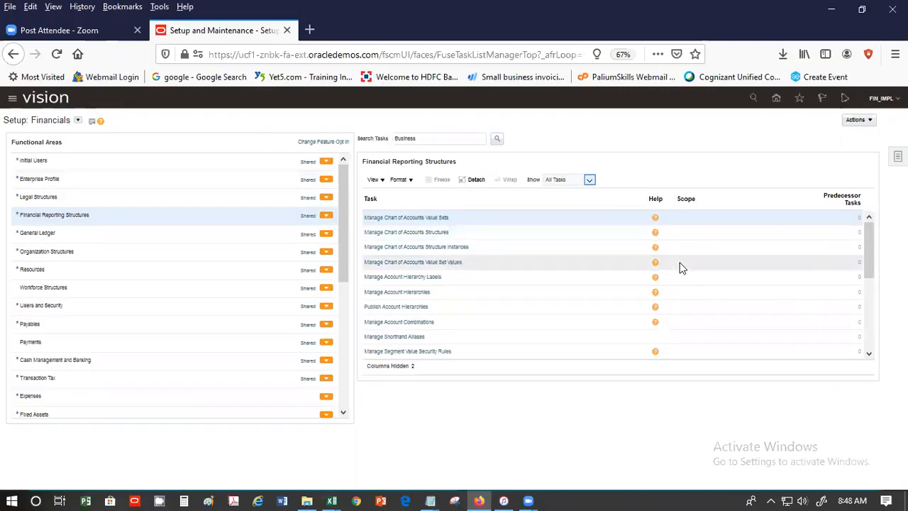
{"action": "left_click", "coordinate": [869, 322]}
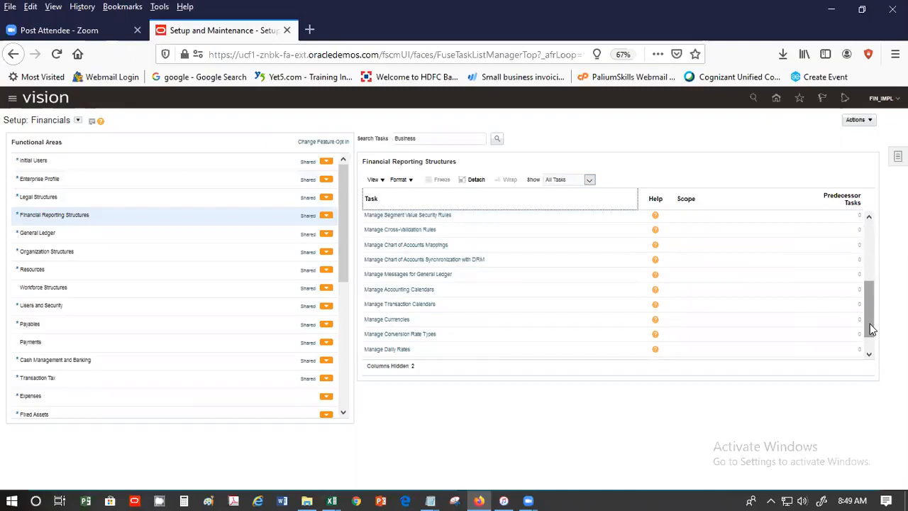
{"action": "left_click", "coordinate": [867, 345]}
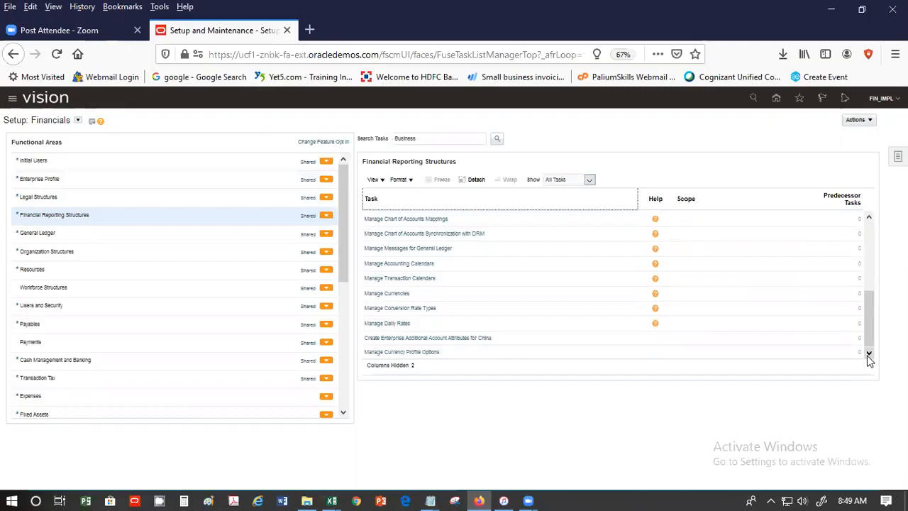
{"action": "left_click_drag", "start_coordinate": [870, 338], "coordinate": [867, 230]}
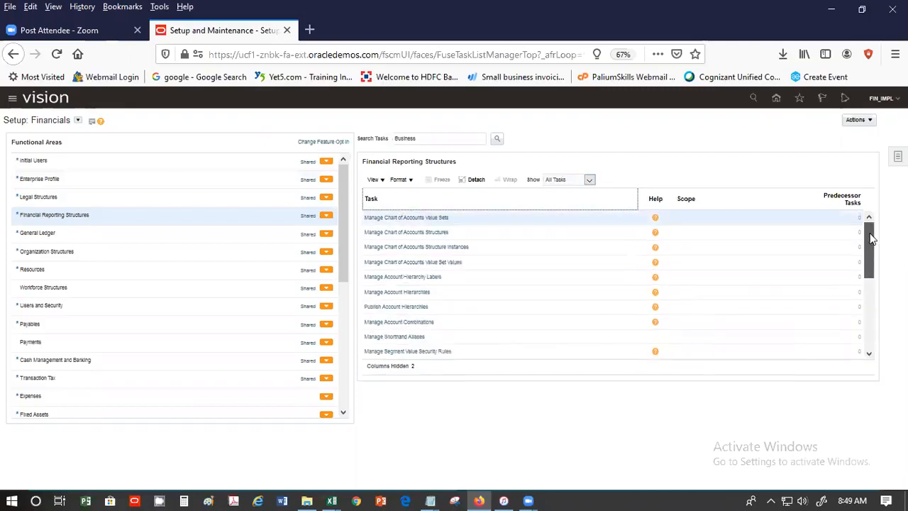
Review the required General Ledger tasks, and show all tasks to look through the full list
{"action": "left_click", "coordinate": [110, 228]}
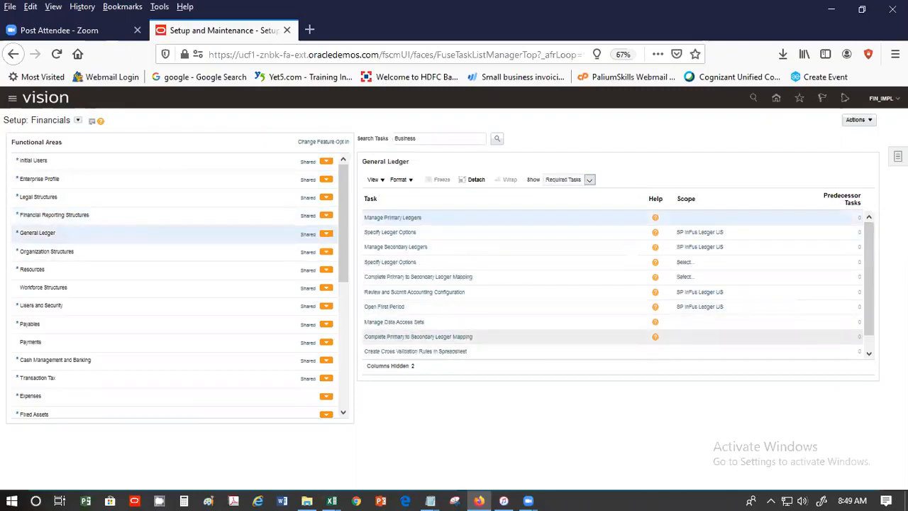
{"action": "left_click", "coordinate": [870, 352]}
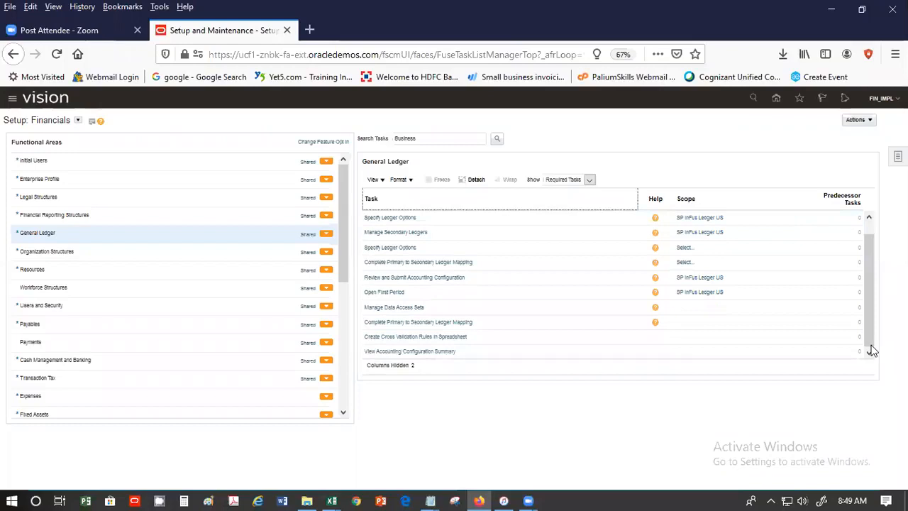
{"action": "left_click", "coordinate": [587, 180]}
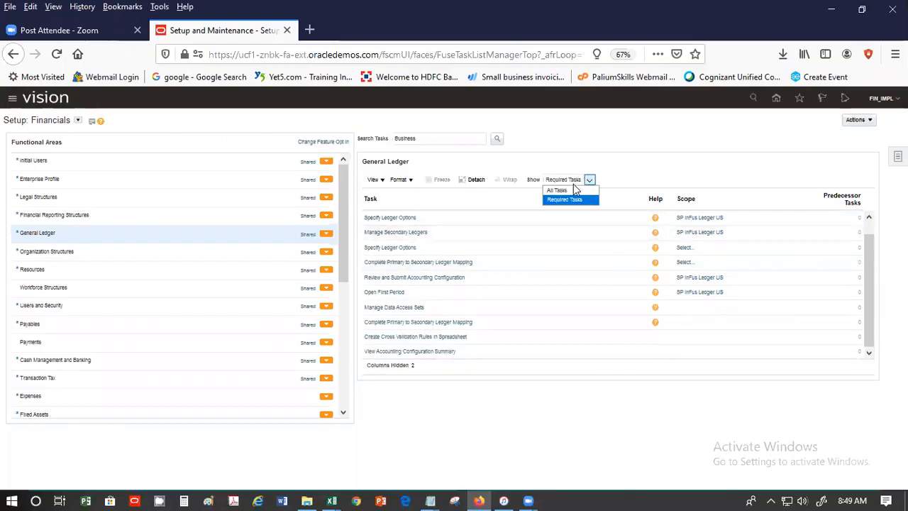
{"action": "left_click", "coordinate": [571, 190]}
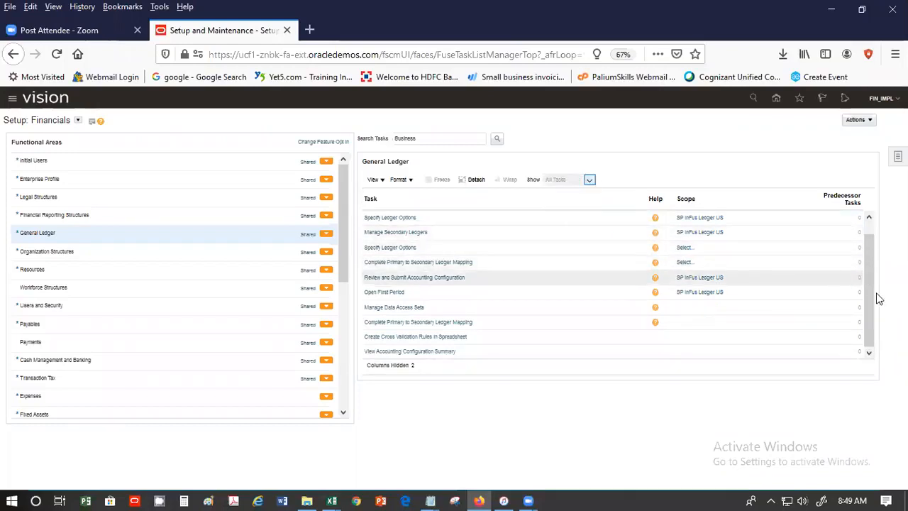
{"action": "left_click_drag", "start_coordinate": [870, 234], "coordinate": [853, 362]}
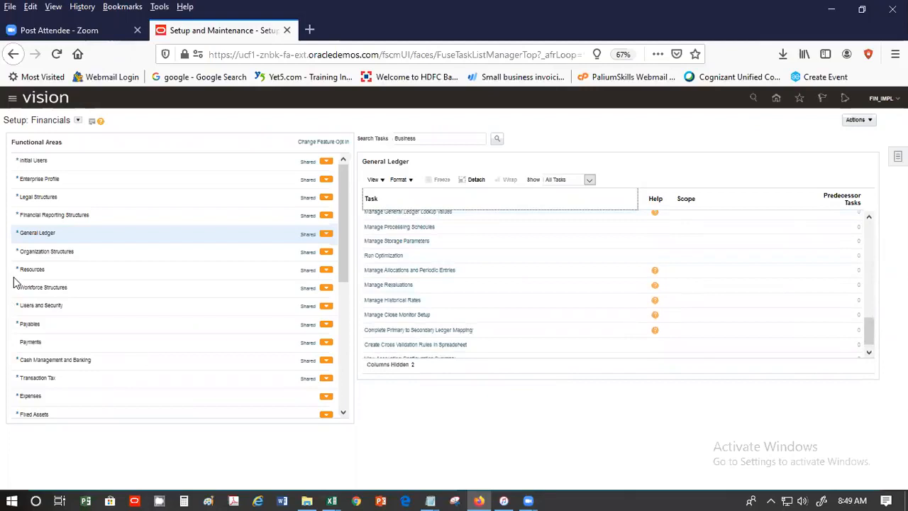
Show all tasks for Organization Structures and look through the full task list
{"action": "left_click", "coordinate": [102, 255]}
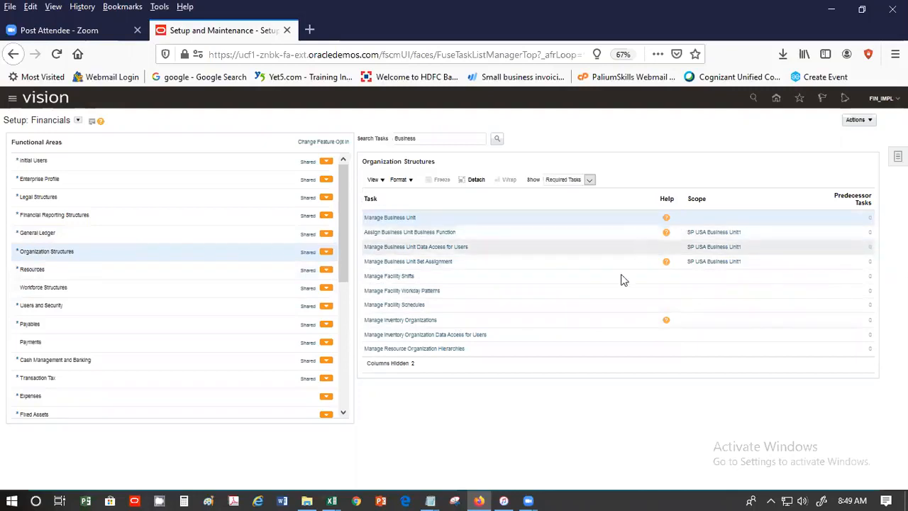
{"action": "left_click", "coordinate": [588, 180]}
{"action": "left_click", "coordinate": [576, 192]}
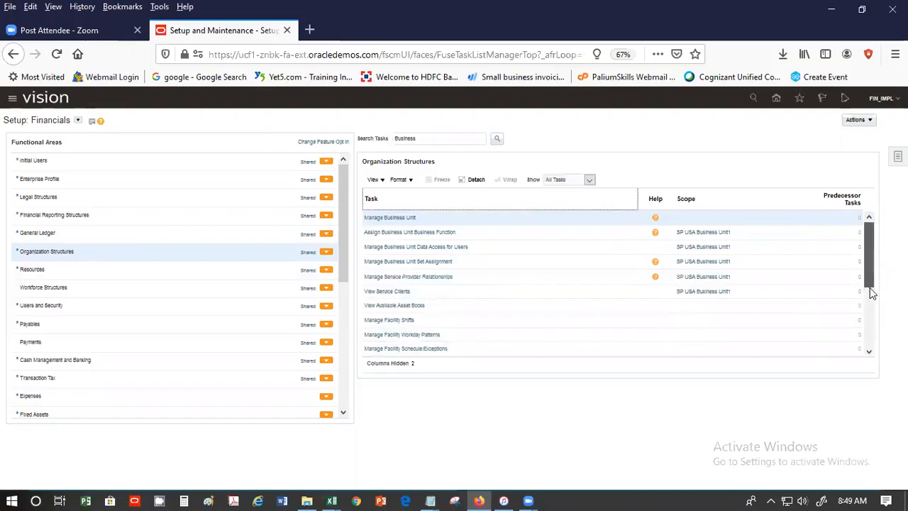
{"action": "scroll", "coordinate": [871, 320], "scroll_direction": "down", "scroll_amount": 1}
{"action": "scroll", "coordinate": [870, 316], "scroll_direction": "down", "scroll_amount": 2}
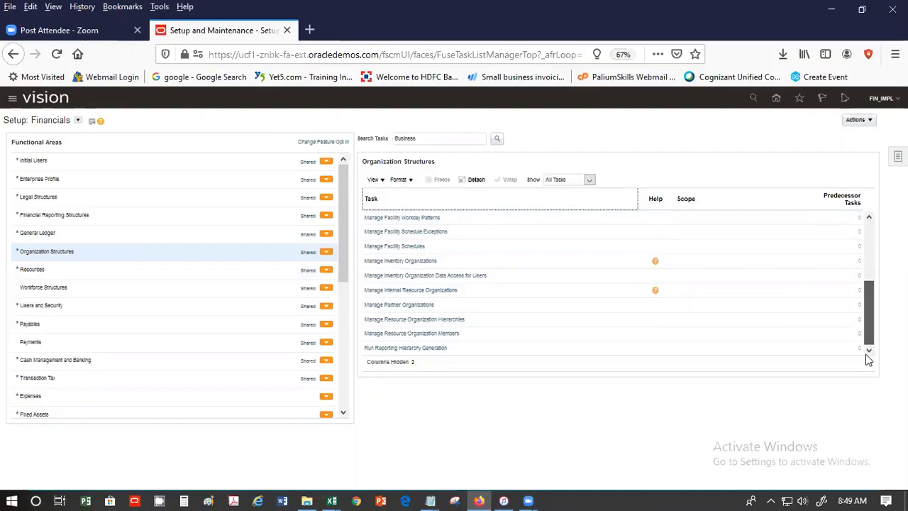
{"action": "scroll", "coordinate": [866, 312], "scroll_direction": "up", "scroll_amount": 3}
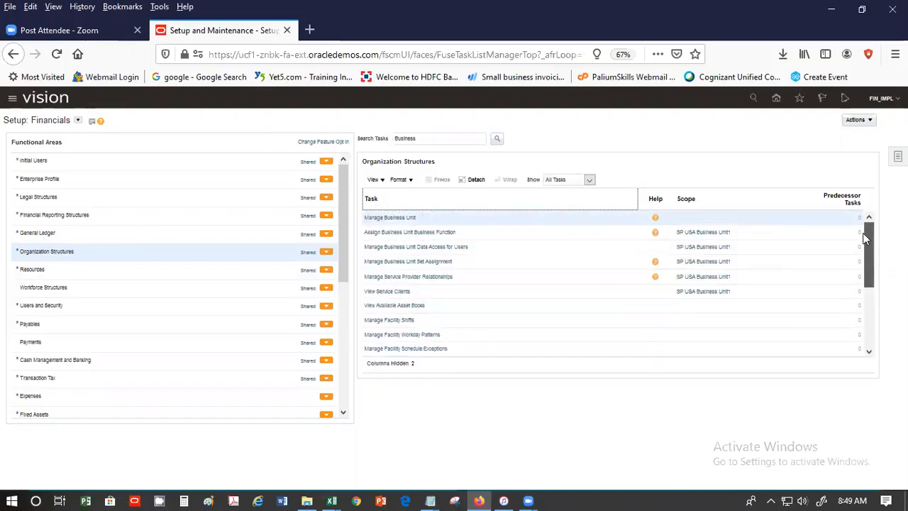
Review the required tasks of the Legal Structures, Financial Reporting Structures and General Ledger functional areas
{"action": "left_click", "coordinate": [79, 236]}
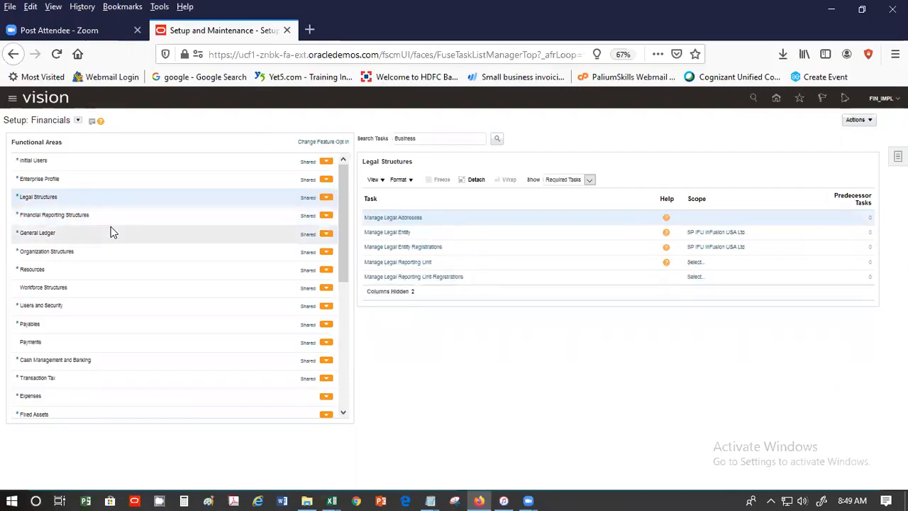
{"action": "left_click", "coordinate": [114, 213]}
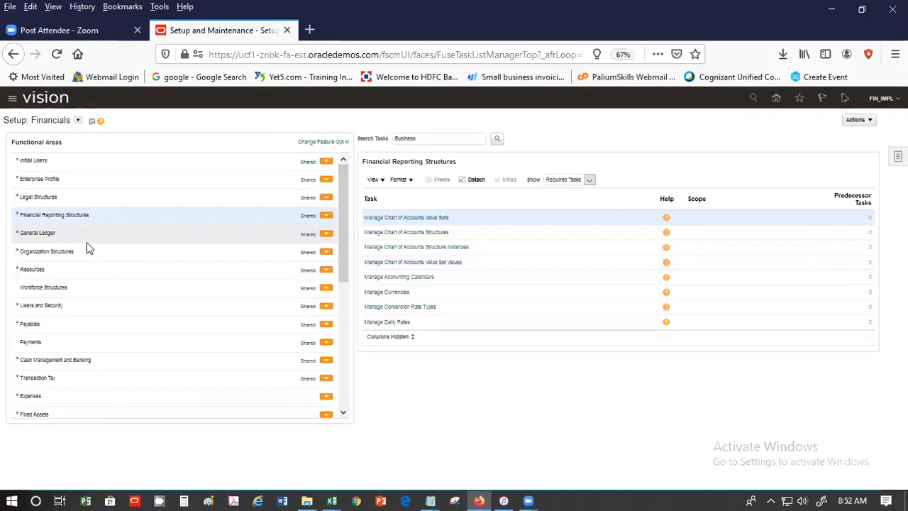
{"action": "left_click", "coordinate": [87, 240]}
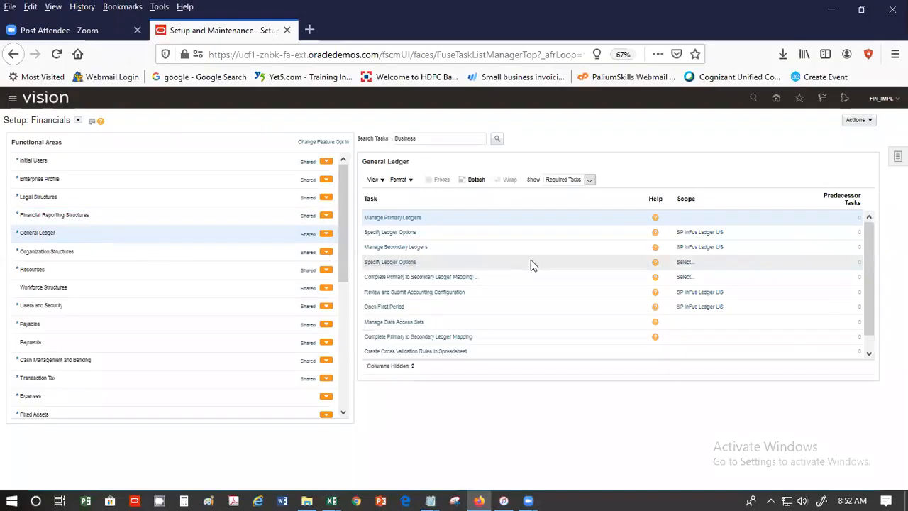
{"action": "scroll", "coordinate": [528, 262], "scroll_direction": "down", "scroll_amount": 1}
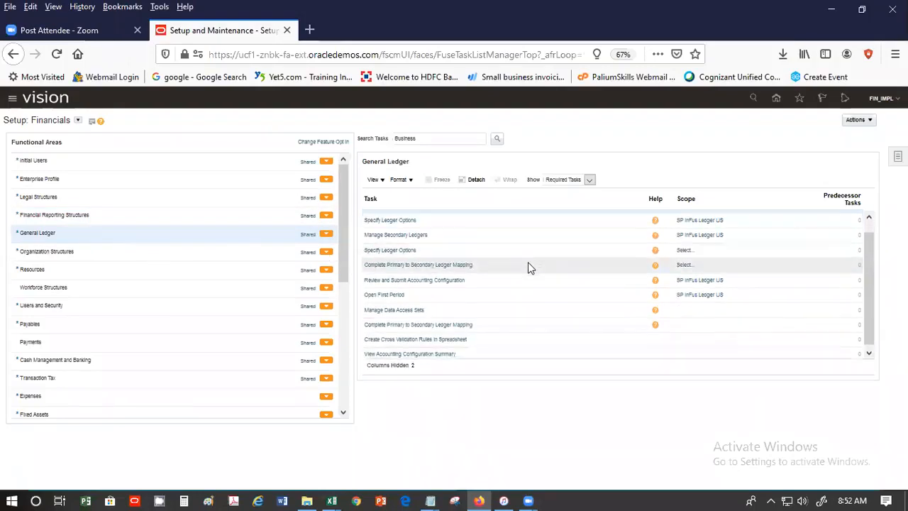
Show all General Ledger tasks and find the Manage Reporting Currencies task
{"action": "left_click", "coordinate": [590, 180]}
{"action": "left_click", "coordinate": [561, 200]}
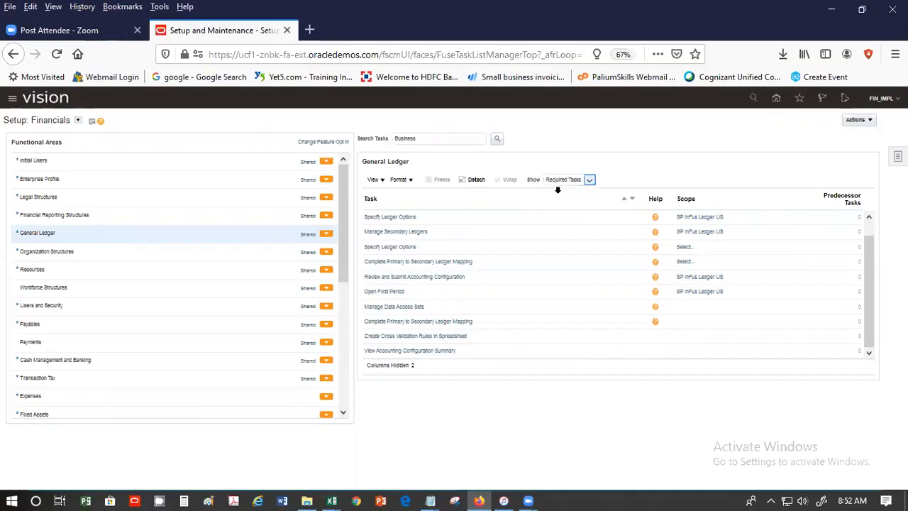
{"action": "left_click", "coordinate": [561, 180]}
{"action": "left_click", "coordinate": [558, 191]}
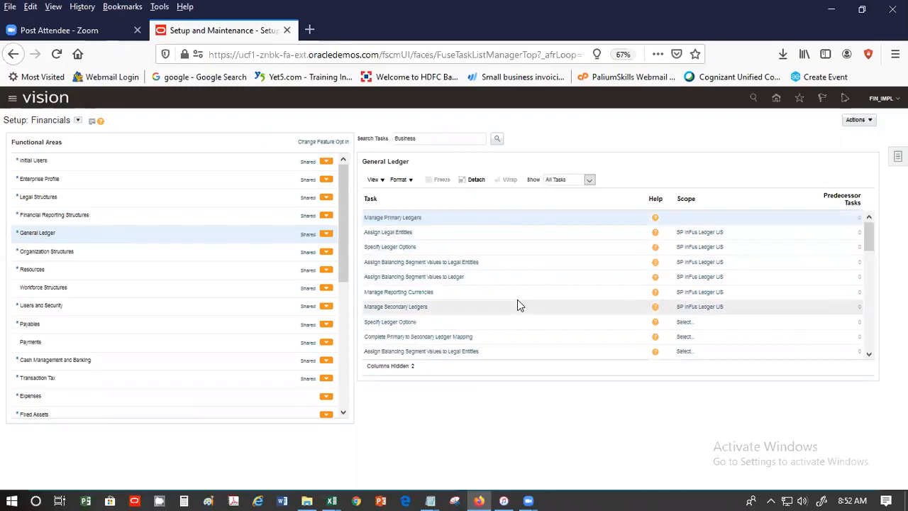
{"action": "scroll", "coordinate": [518, 300], "scroll_direction": "down", "scroll_amount": 1}
{"action": "scroll", "coordinate": [520, 311], "scroll_direction": "down", "scroll_amount": 1}
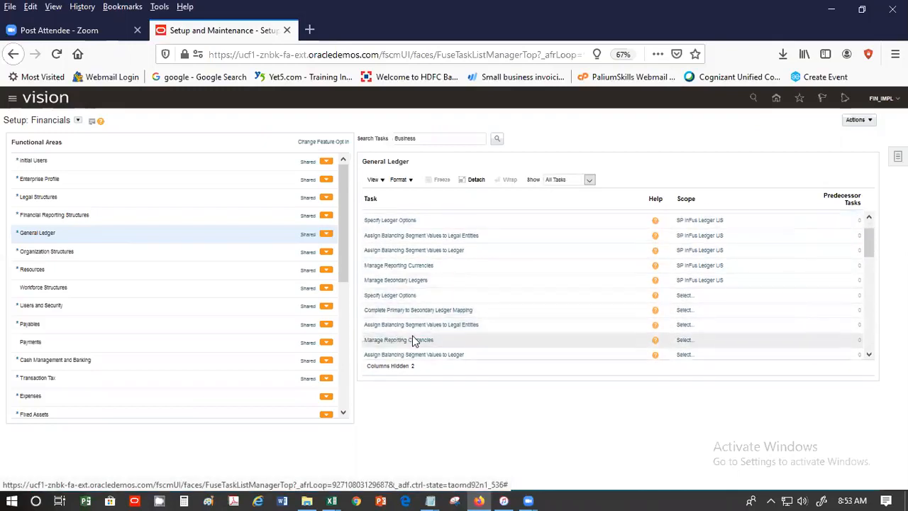
Try to select and add a secondary ledger under SP InFus Ledger US as the Manage Reporting Currencies scope
{"action": "left_click", "coordinate": [684, 341]}
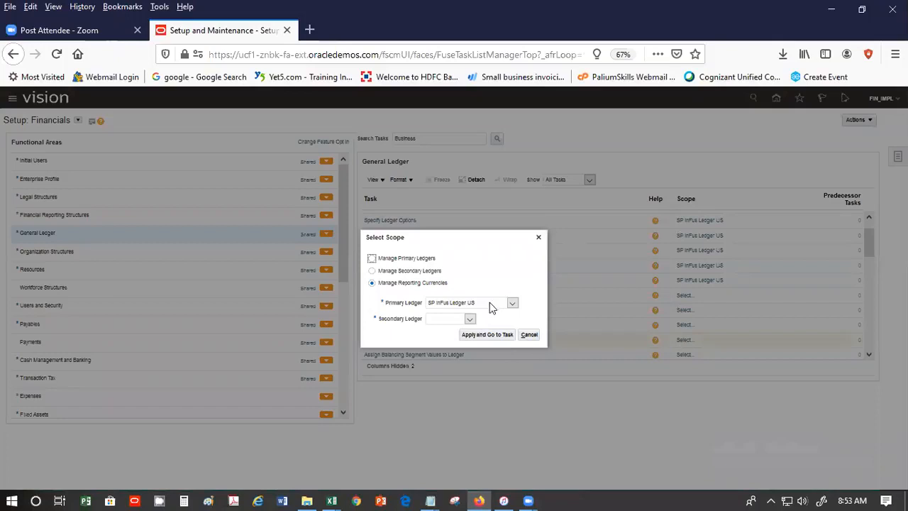
{"action": "left_click", "coordinate": [458, 321]}
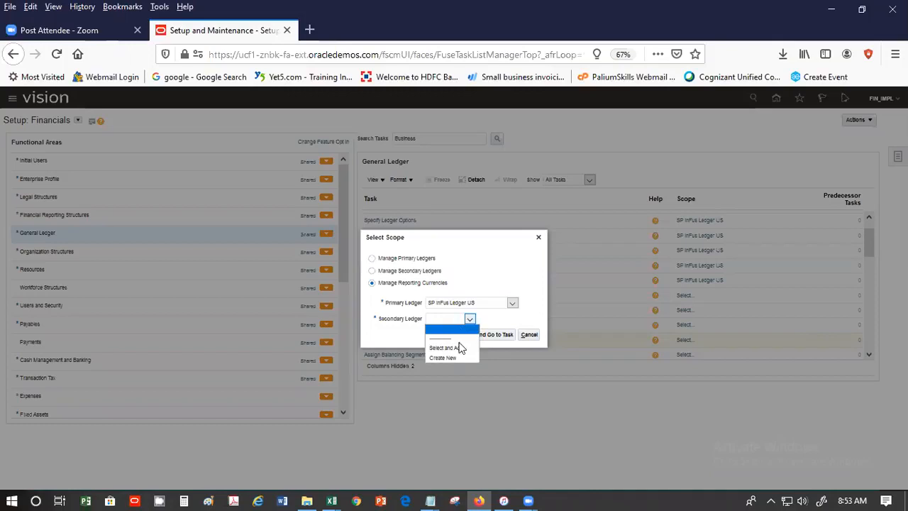
{"action": "left_click", "coordinate": [459, 348]}
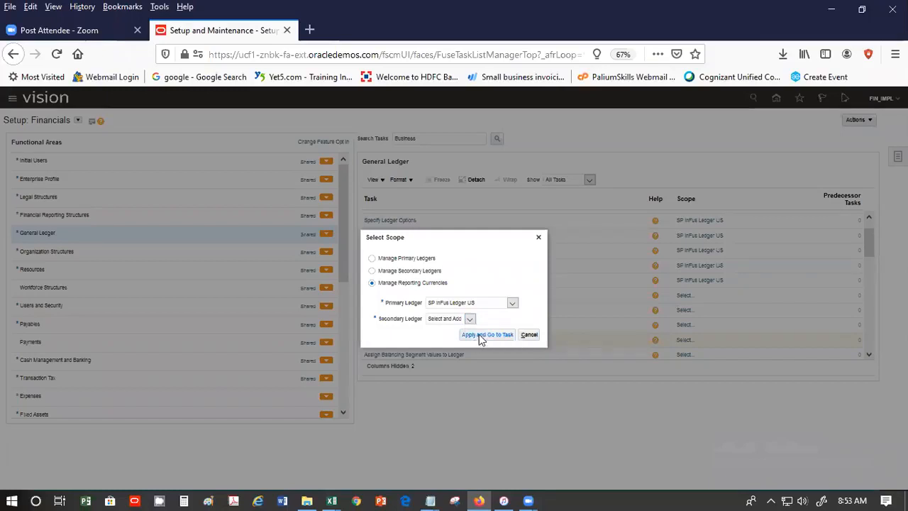
{"action": "left_click", "coordinate": [481, 335]}
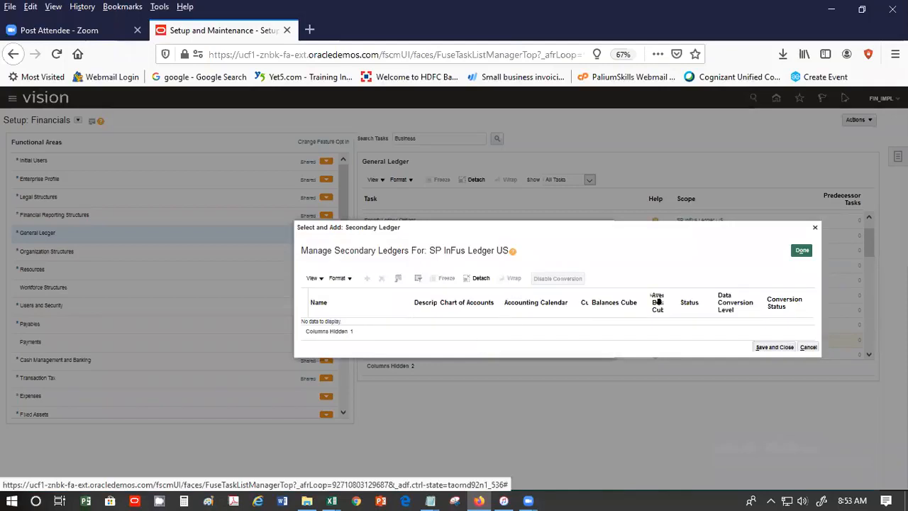
{"action": "left_click", "coordinate": [810, 252]}
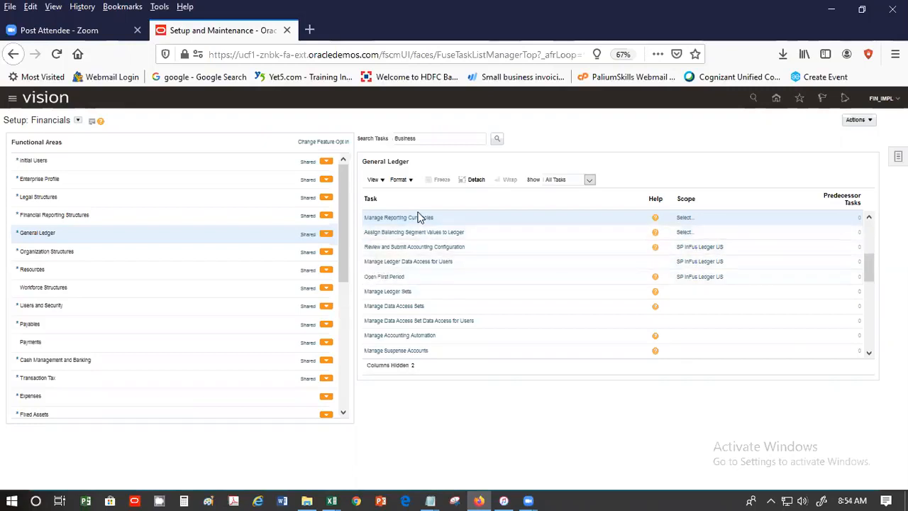
Search the setup tasks for "Reporting" and open Manage Reporting Currencies for the primary ledger SP InFus Ledger US
{"action": "left_click_drag", "start_coordinate": [871, 266], "coordinate": [871, 254]}
{"action": "left_click", "coordinate": [868, 216]}
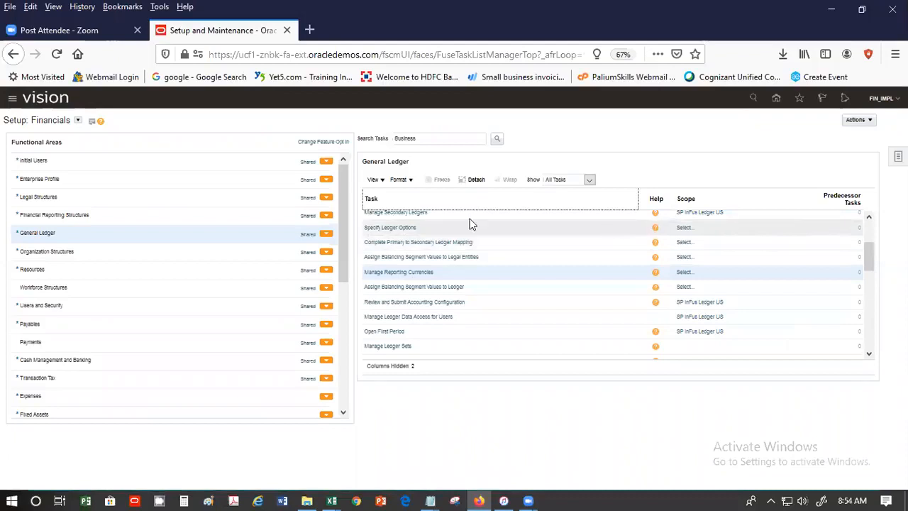
{"action": "double_click", "coordinate": [438, 140]}
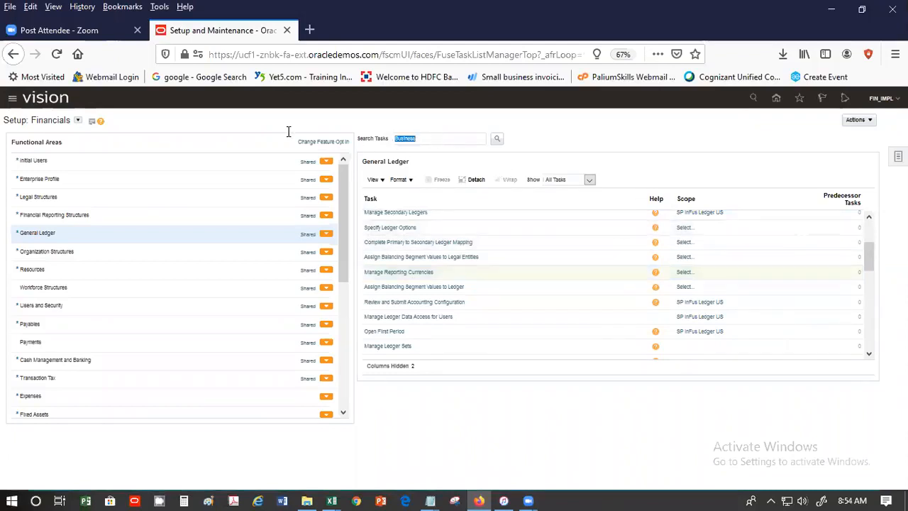
{"action": "type", "text": "Reporting"}
{"action": "key", "text": "Return"}
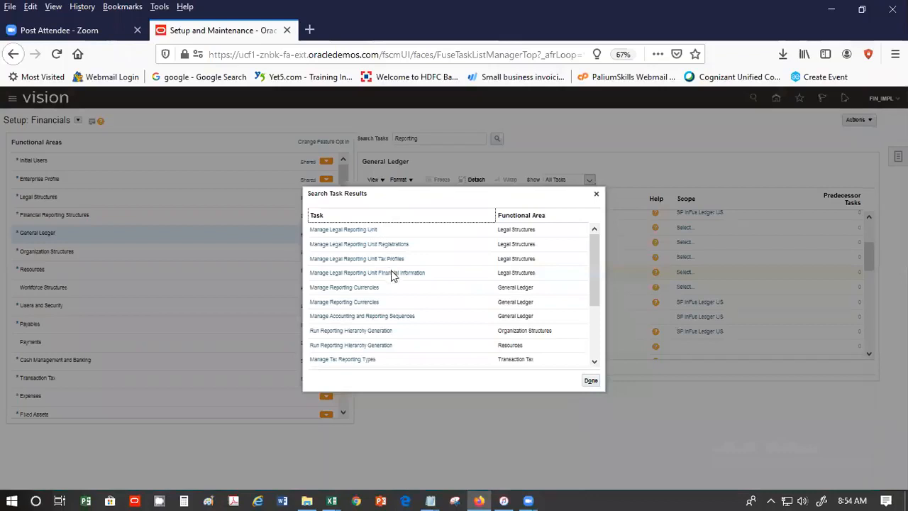
{"action": "scroll", "coordinate": [409, 307], "scroll_direction": "down", "scroll_amount": 1}
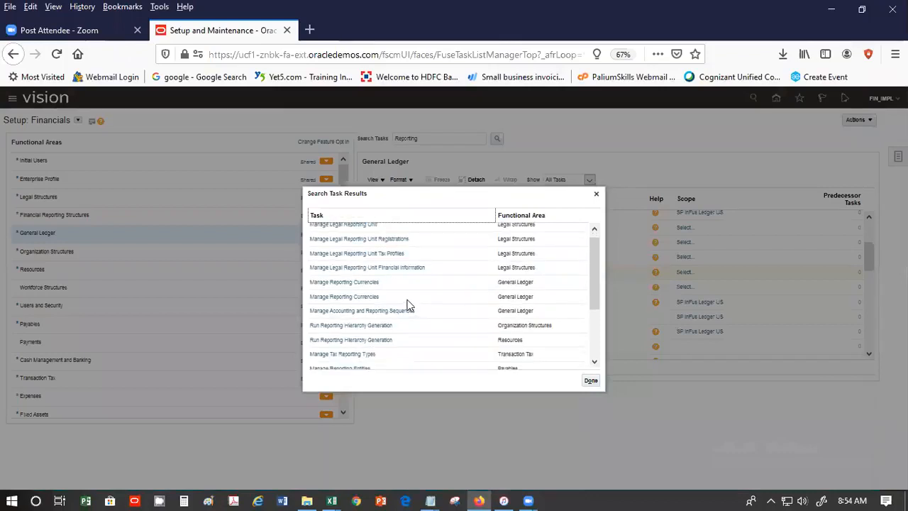
{"action": "left_click", "coordinate": [359, 283]}
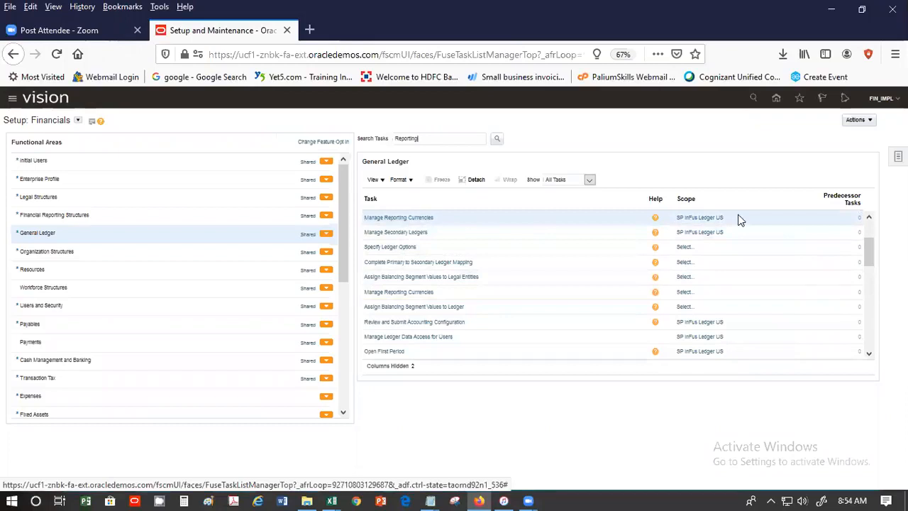
{"action": "left_click", "coordinate": [428, 218]}
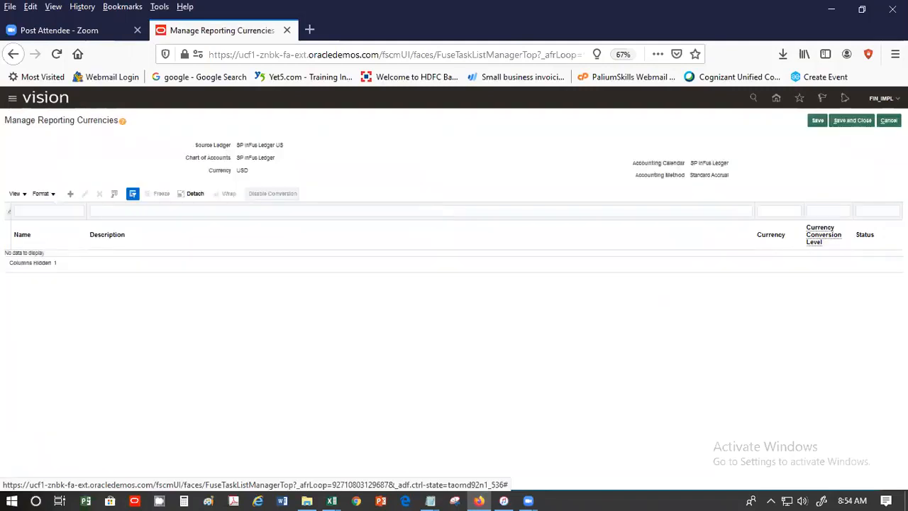
Start a new reporting currency and name it "SP Reporting Currency"
{"action": "left_click", "coordinate": [70, 194]}
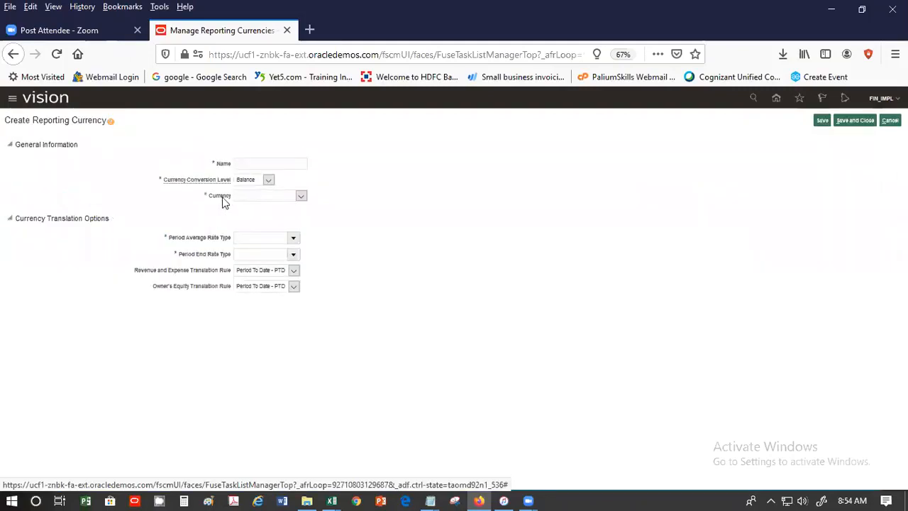
{"action": "left_click", "coordinate": [249, 164]}
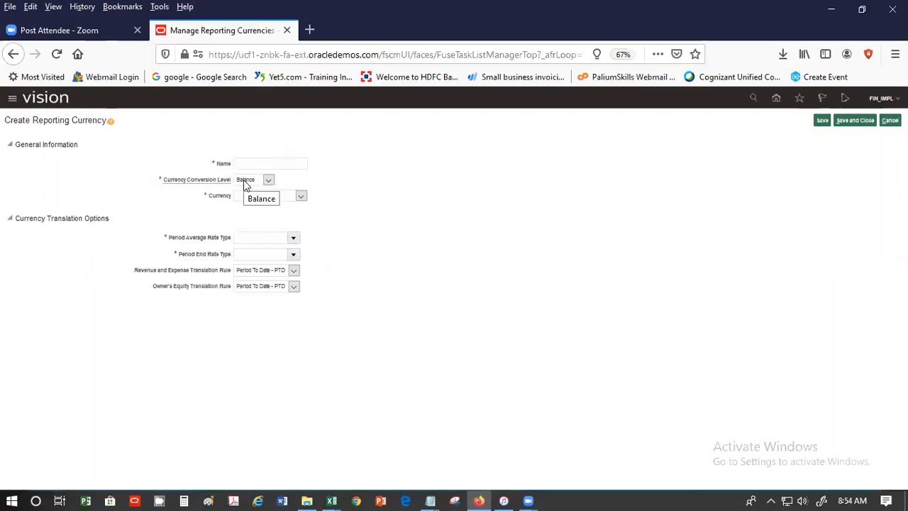
{"action": "left_click", "coordinate": [265, 165]}
{"action": "type", "text": "SP Reporting Currency"}
{"action": "key", "text": "Tab"}
Set the reporting currency's conversion level to Journal and its currency to GBP - Pound Sterling
{"action": "left_click", "coordinate": [252, 181]}
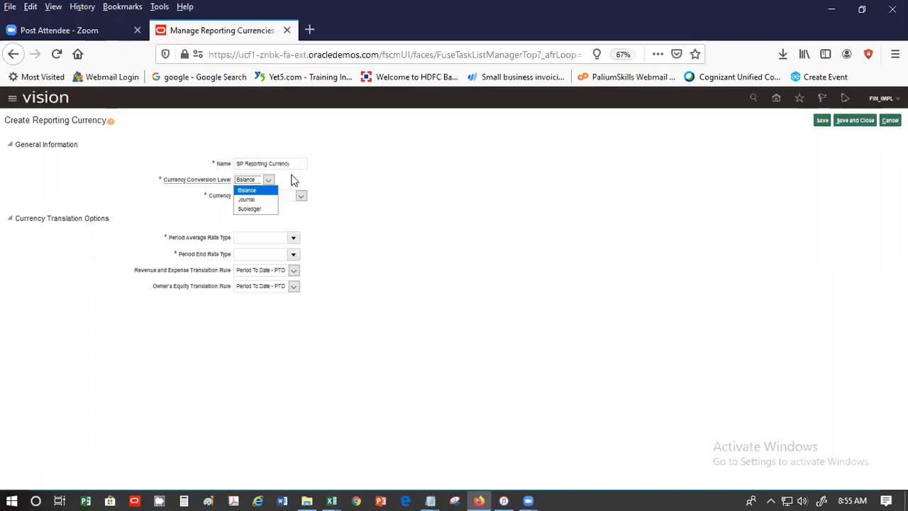
{"action": "left_click", "coordinate": [246, 200]}
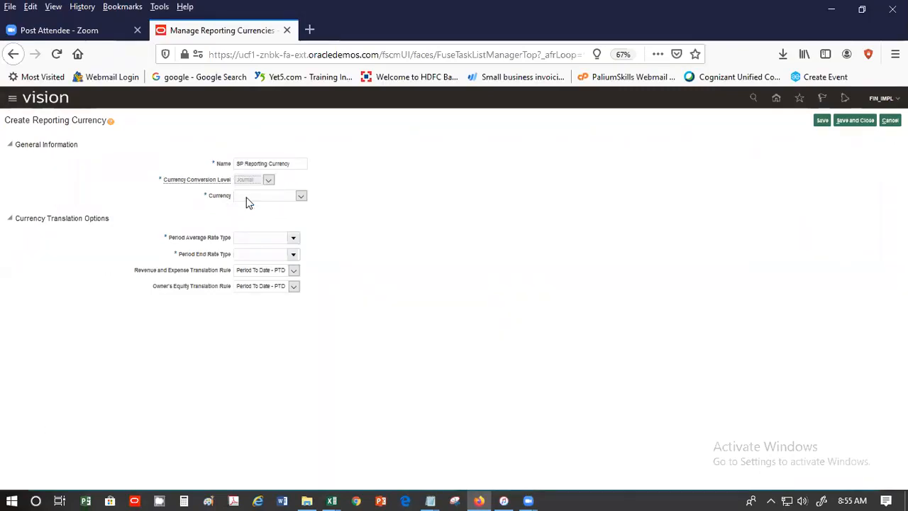
{"action": "left_click", "coordinate": [244, 198]}
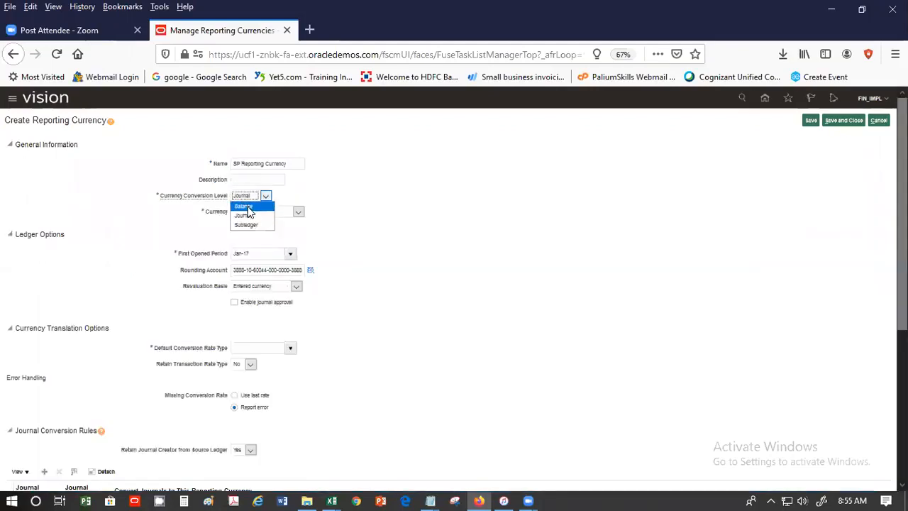
{"action": "left_click", "coordinate": [332, 203]}
{"action": "left_click", "coordinate": [298, 212]}
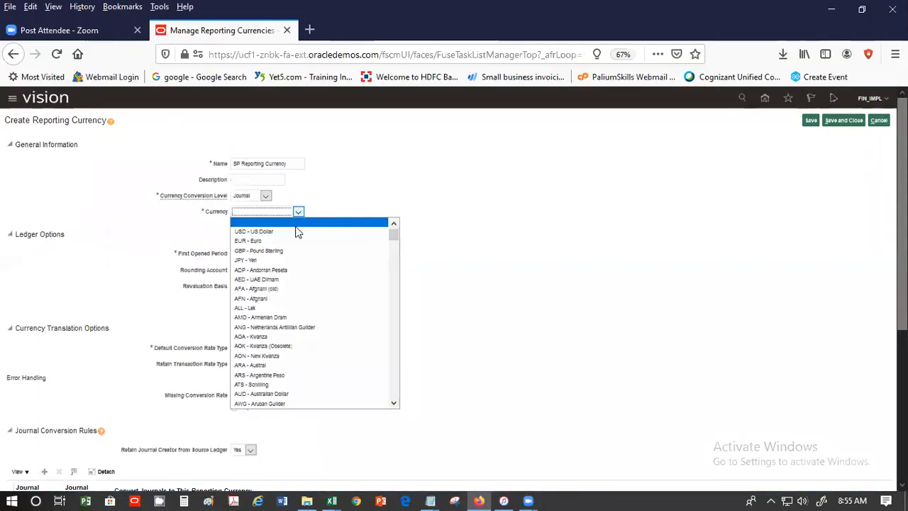
{"action": "left_click", "coordinate": [287, 251]}
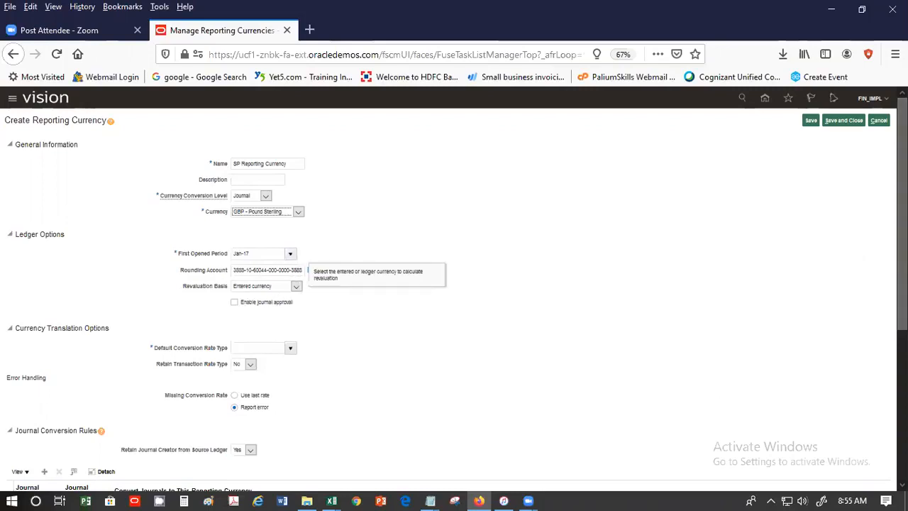
Set the default conversion rate type to Corporate and Retain Transaction Rate Type to Yes
{"action": "scroll", "coordinate": [903, 213], "scroll_direction": "down", "scroll_amount": 2}
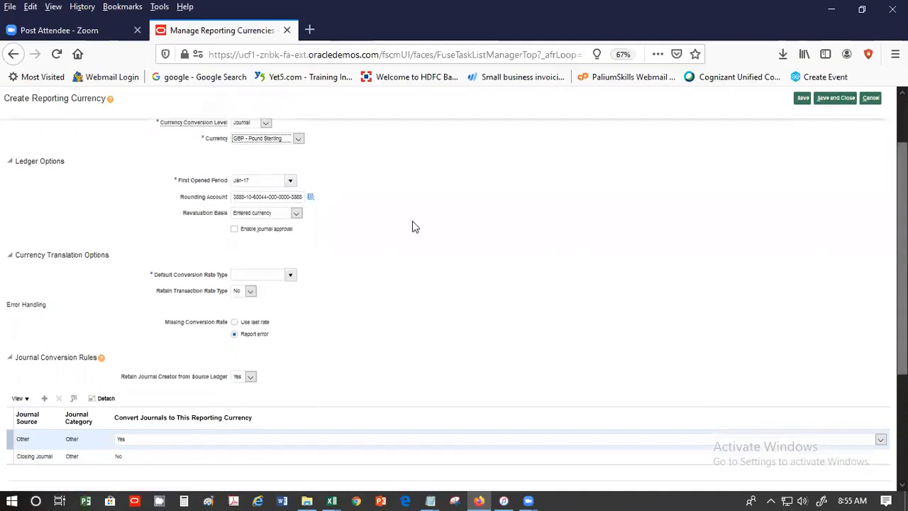
{"action": "left_click", "coordinate": [292, 276]}
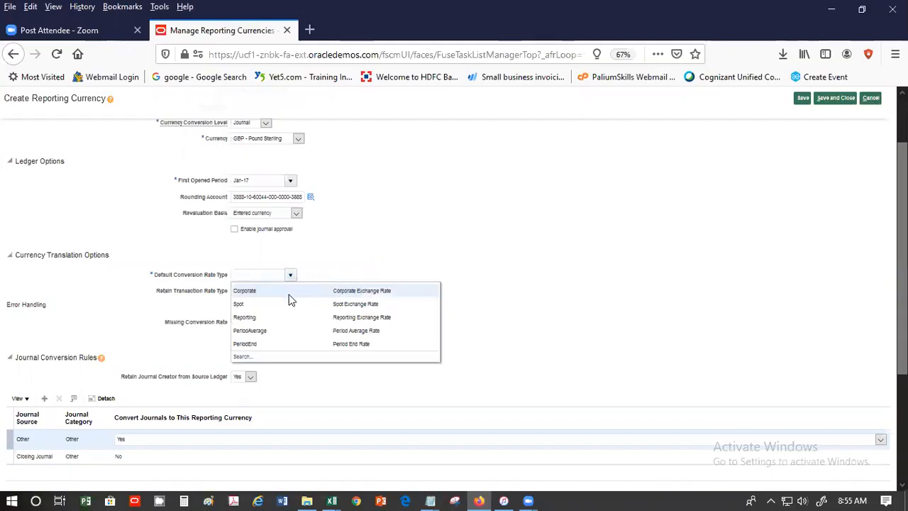
{"action": "left_click", "coordinate": [287, 292]}
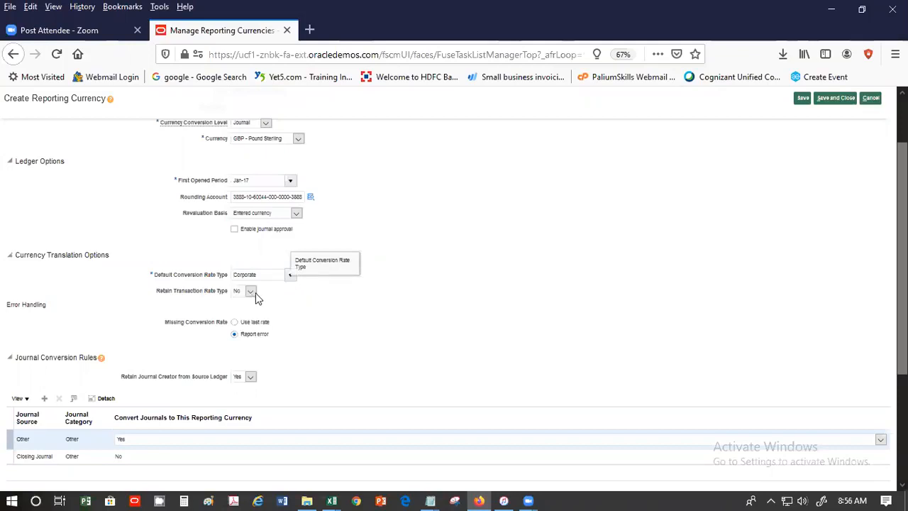
{"action": "left_click", "coordinate": [254, 291]}
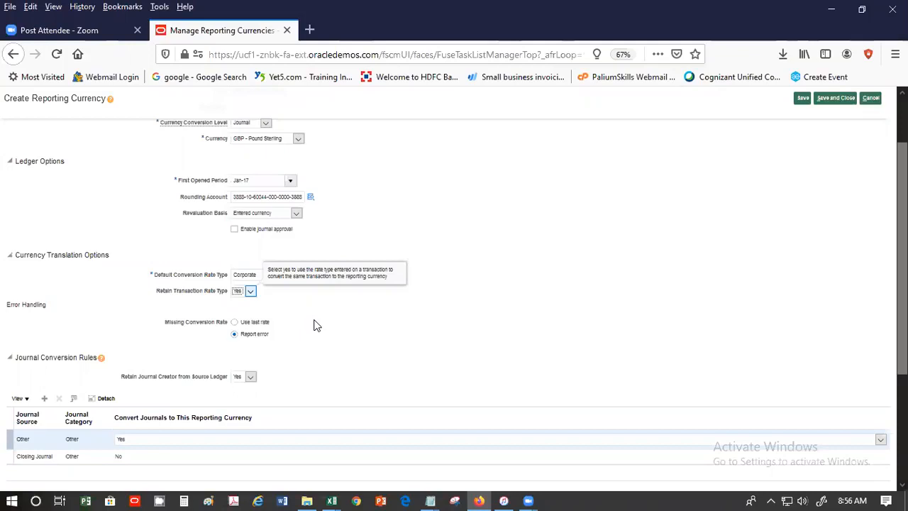
Handle missing conversion rates by using the last rate, with 30 days to find it
{"action": "left_click", "coordinate": [236, 322]}
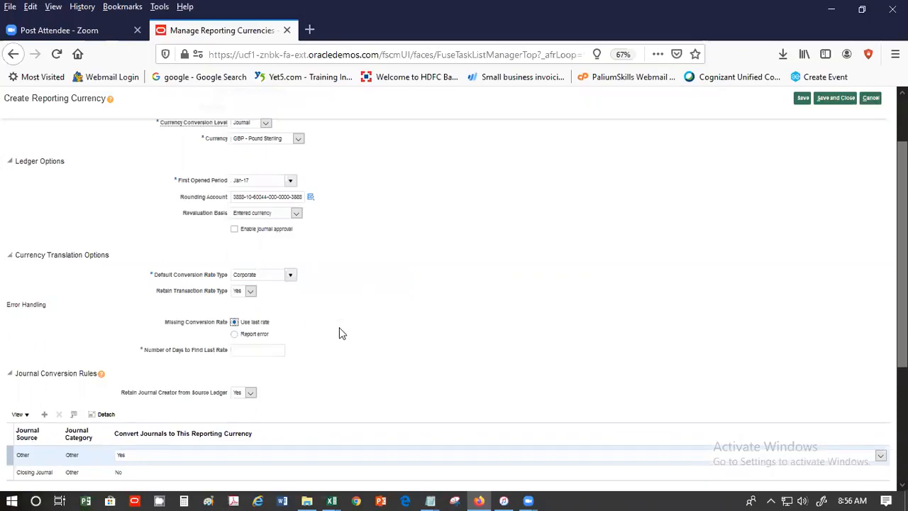
{"action": "left_click", "coordinate": [249, 351]}
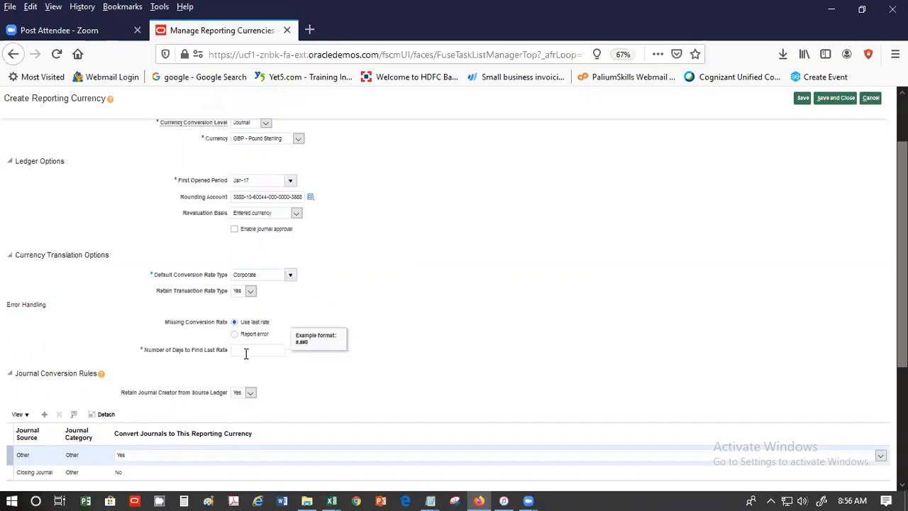
{"action": "type", "text": "30"}
{"action": "scroll", "coordinate": [446, 403], "scroll_direction": "down", "scroll_amount": 1}
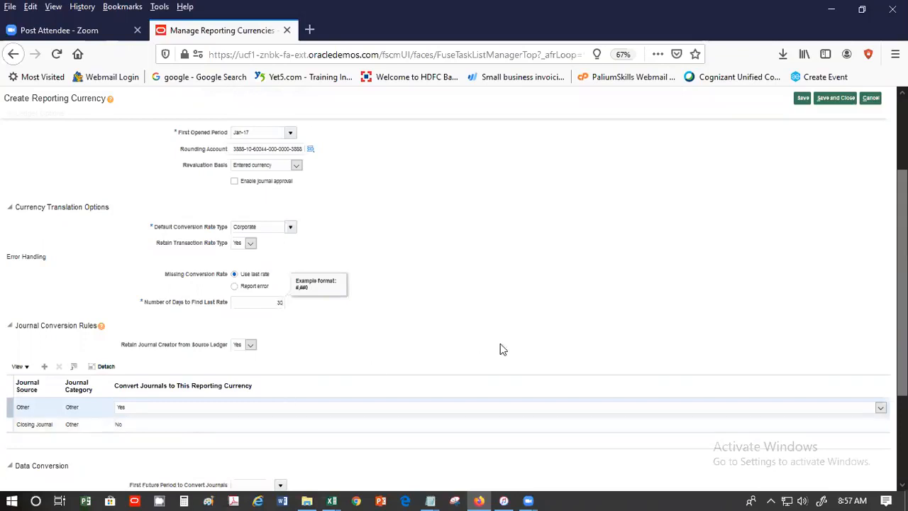
Set the first future period to convert journals to Jan-17 and Retain Original Conversion Rate Type to Yes, saving and closing the setup
{"action": "scroll", "coordinate": [500, 345], "scroll_direction": "down", "scroll_amount": 3}
{"action": "scroll", "coordinate": [501, 348], "scroll_direction": "down", "scroll_amount": 1}
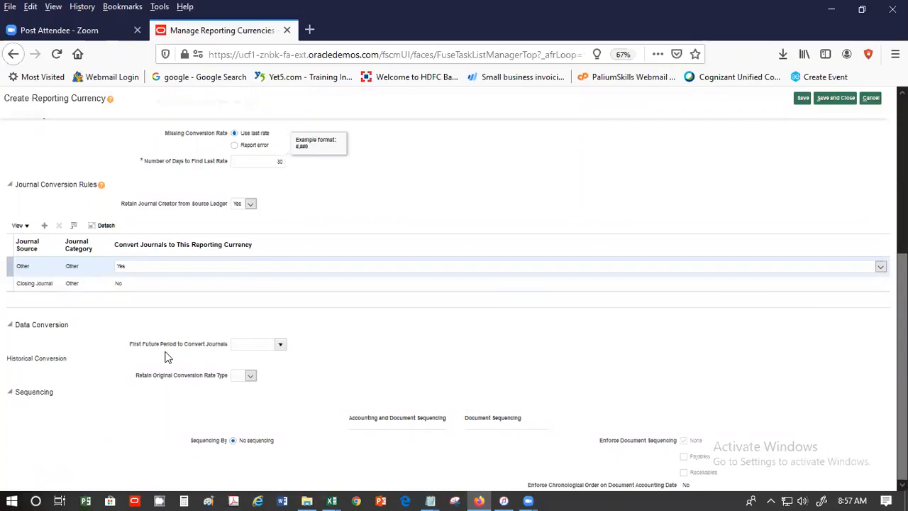
{"action": "left_click", "coordinate": [282, 345]}
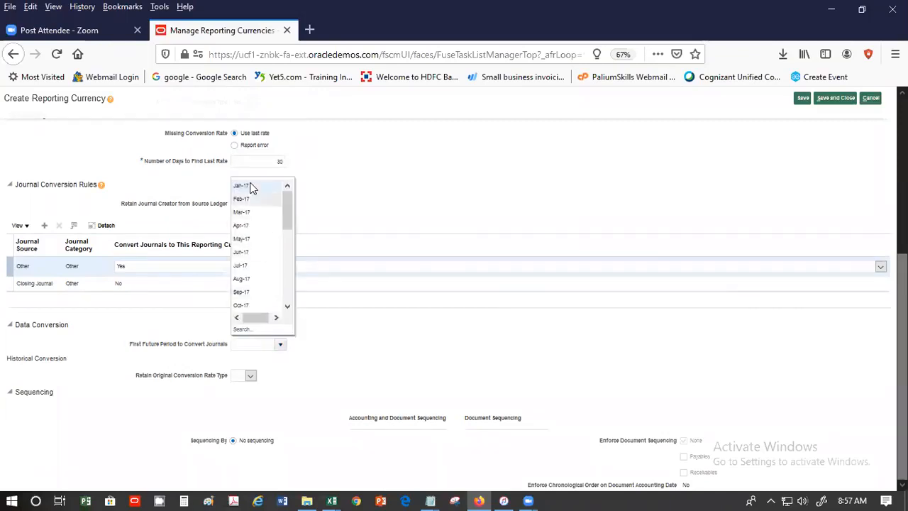
{"action": "left_click", "coordinate": [244, 186]}
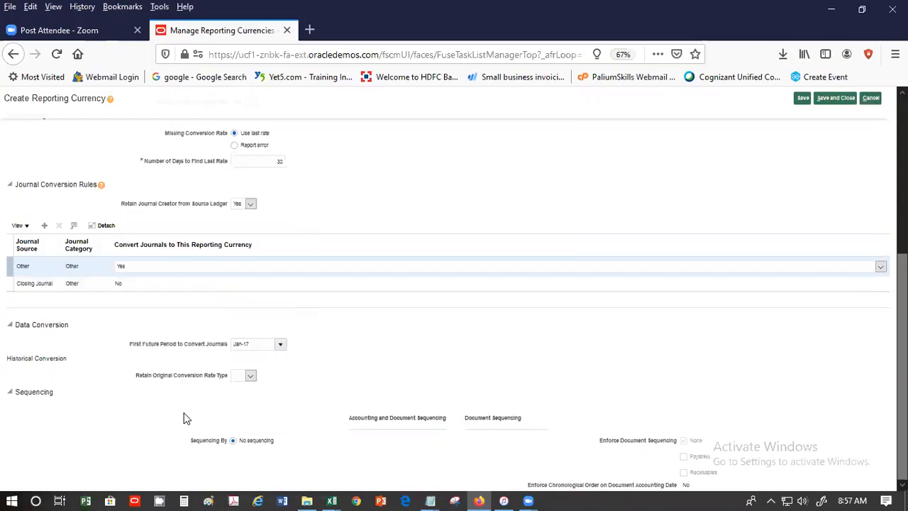
{"action": "left_click", "coordinate": [250, 378]}
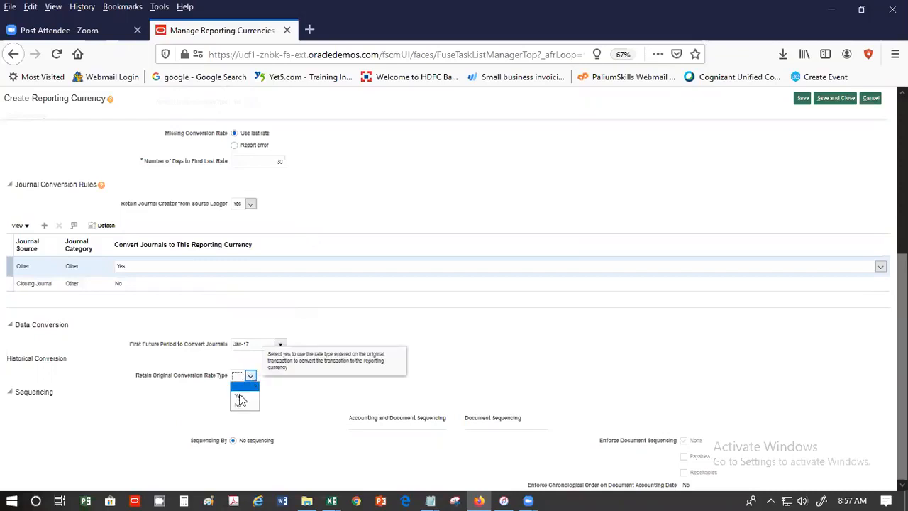
{"action": "left_click", "coordinate": [240, 397]}
{"action": "left_click", "coordinate": [833, 101]}
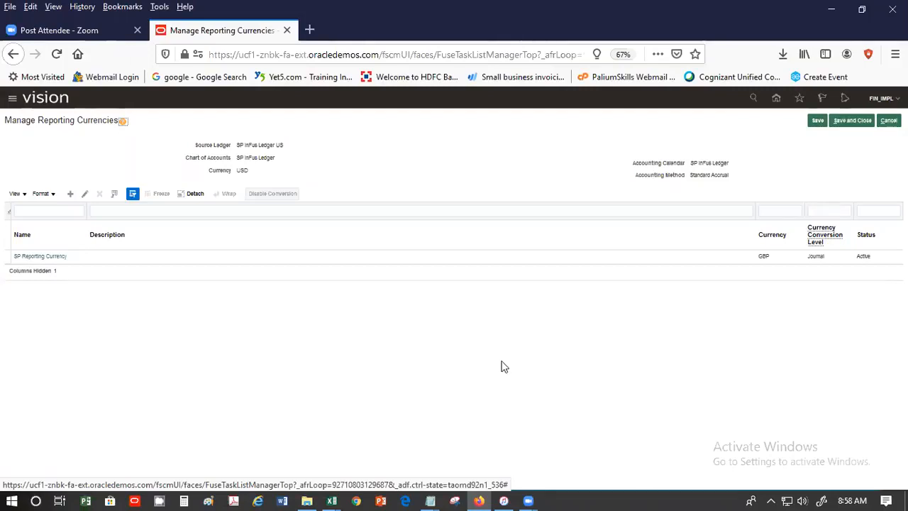
{"action": "left_click", "coordinate": [849, 122]}
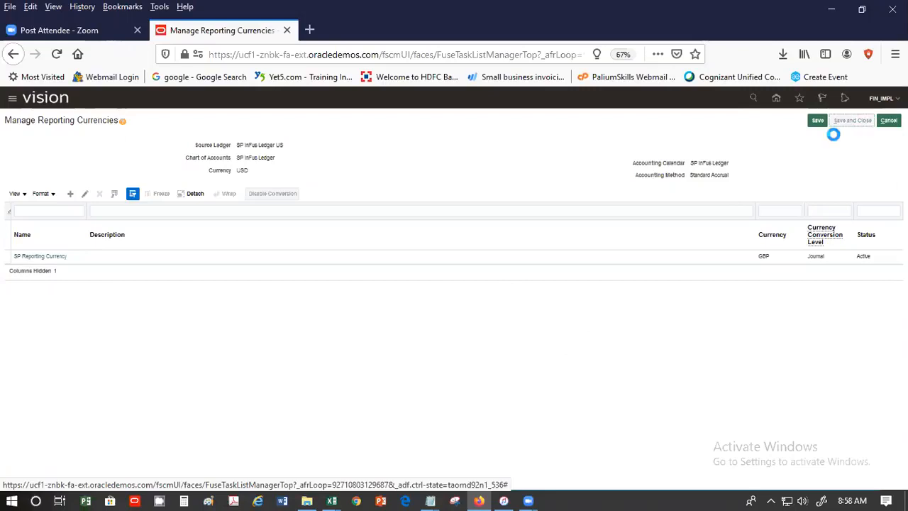